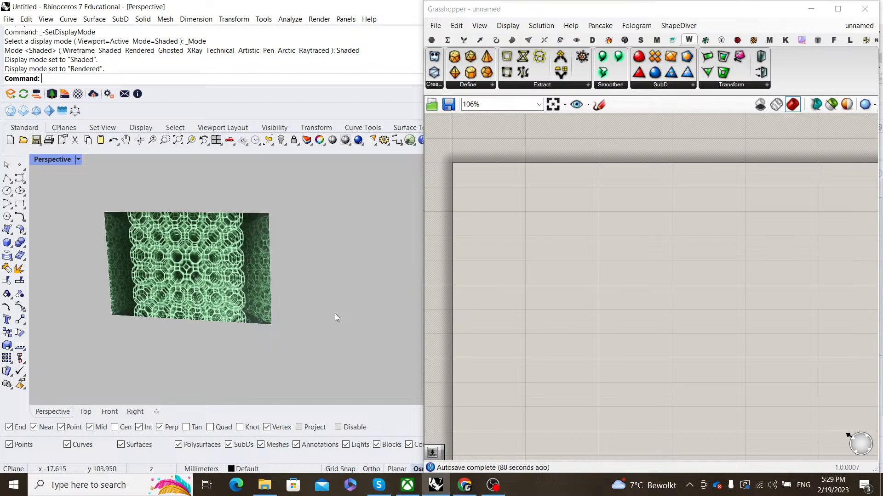
- Add a Bifocals component to the Grasshopper canvas by searching 'Bifocal'
{"action": "right_click_drag", "start_coordinate": [545, 276], "coordinate": [554, 255]}
{"action": "scroll", "coordinate": [554, 255], "scroll_direction": "up", "scroll_amount": 3}
{"action": "double_click", "coordinate": [554, 254]}
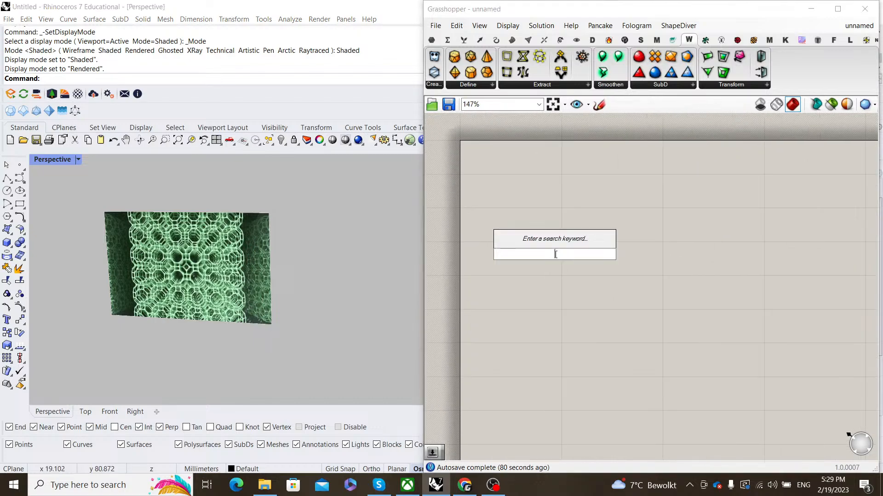
{"action": "type", "text": "Bifocal"}
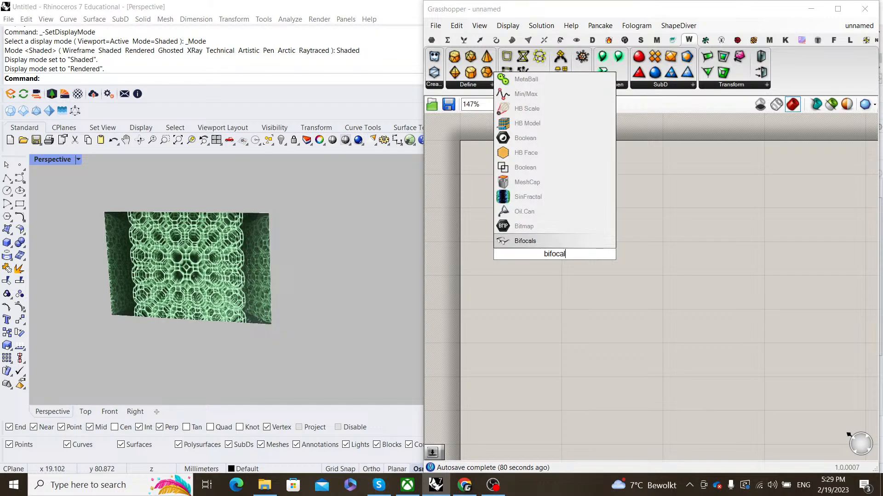
{"action": "left_click", "coordinate": [554, 246]}
- Move the Bifocals component up so it sits just above the page border
{"action": "right_click_drag", "start_coordinate": [554, 247], "coordinate": [564, 288]}
{"action": "scroll", "coordinate": [564, 289], "scroll_direction": "up", "scroll_amount": 2}
{"action": "left_click_drag", "start_coordinate": [564, 294], "coordinate": [552, 143]}
{"action": "scroll", "coordinate": [565, 277], "scroll_direction": "down", "scroll_amount": 4}
{"action": "scroll", "coordinate": [565, 277], "scroll_direction": "up", "scroll_amount": 1}
{"action": "left_click", "coordinate": [597, 268]}
{"action": "scroll", "coordinate": [597, 268], "scroll_direction": "down", "scroll_amount": 2}
{"action": "scroll", "coordinate": [567, 250], "scroll_direction": "up", "scroll_amount": 1}
{"action": "right_click_drag", "start_coordinate": [597, 268], "coordinate": [560, 273]}
{"action": "scroll", "coordinate": [567, 250], "scroll_direction": "down", "scroll_amount": 1}
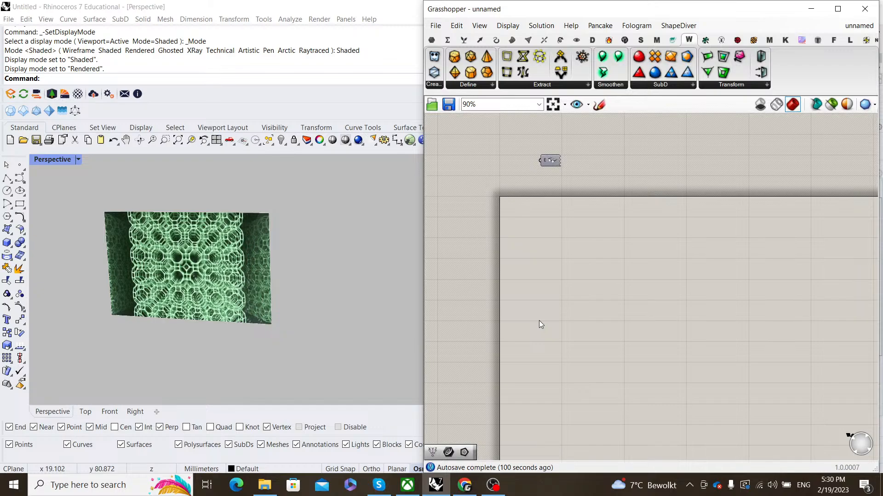
{"action": "mouse_move", "coordinate": [474, 488]}
{"action": "scroll", "coordinate": [532, 302], "scroll_direction": "up", "scroll_amount": 3}
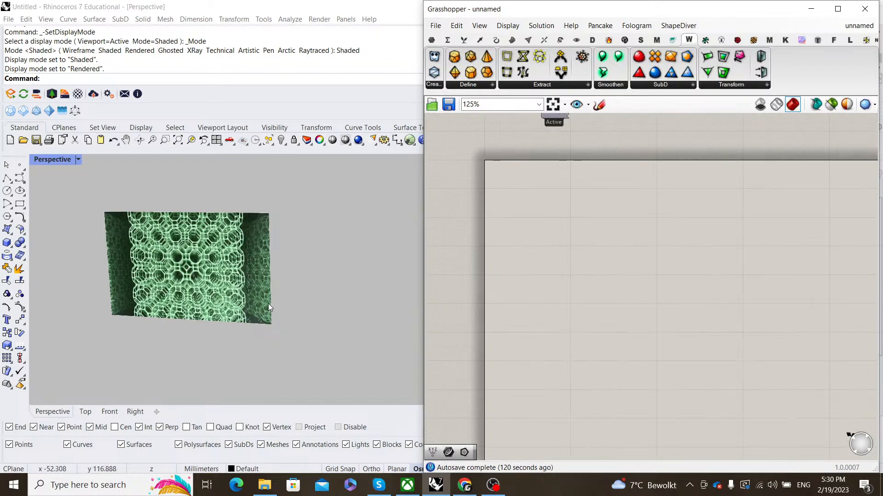
{"action": "right_click_drag", "start_coordinate": [268, 303], "coordinate": [214, 288]}
{"action": "right_click_drag", "start_coordinate": [214, 289], "coordinate": [329, 297], "text": "shift"}
{"action": "scroll", "coordinate": [291, 309], "scroll_direction": "up", "scroll_amount": 6}
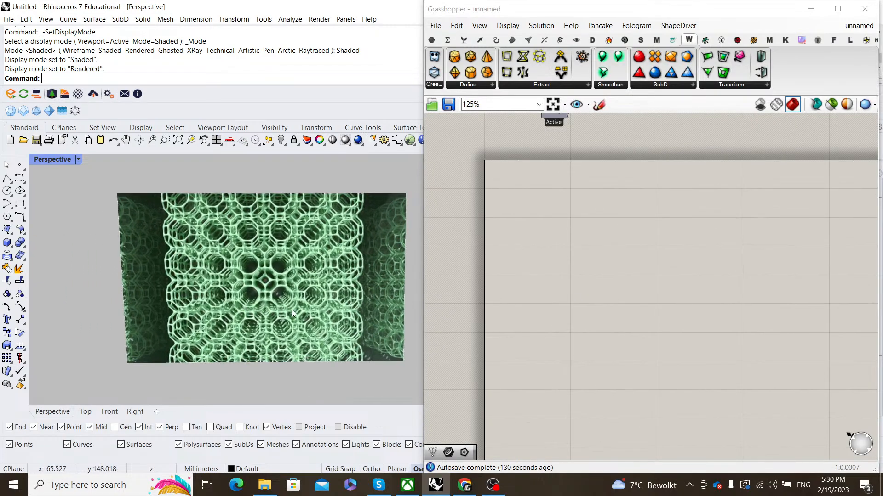
{"action": "scroll", "coordinate": [291, 310], "scroll_direction": "up", "scroll_amount": 2}
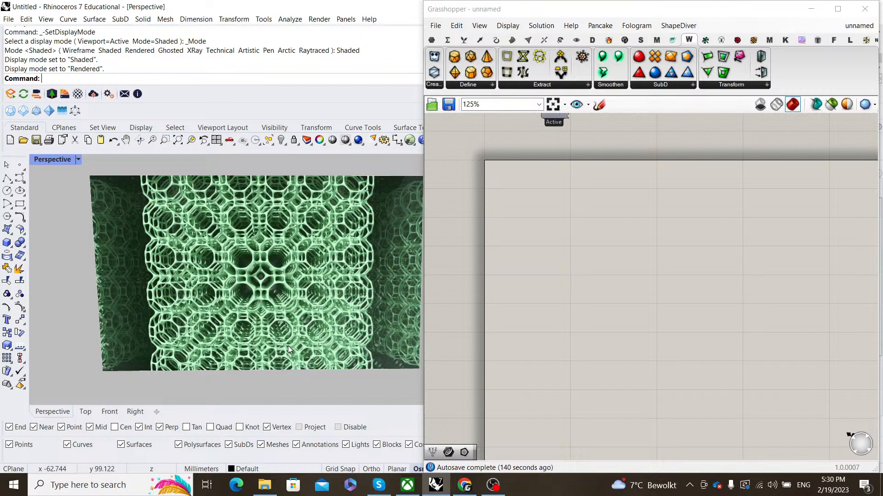
{"action": "scroll", "coordinate": [550, 326], "scroll_direction": "down", "scroll_amount": 4}
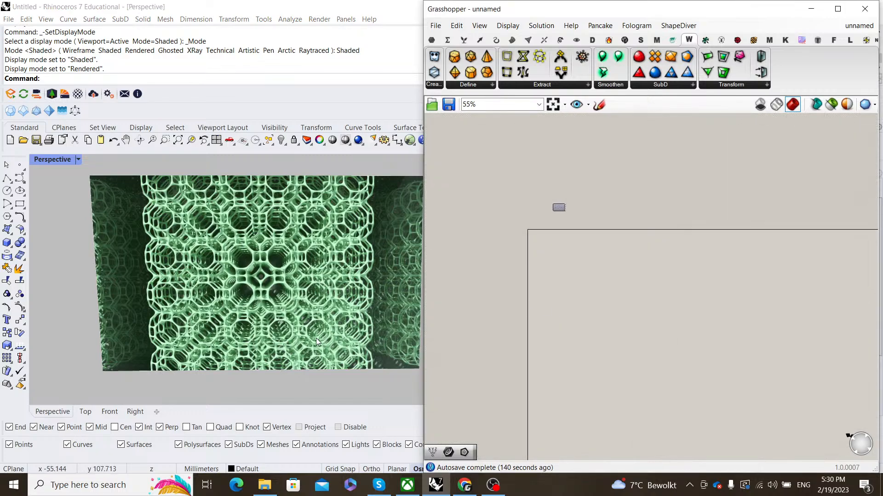
{"action": "scroll", "coordinate": [314, 339], "scroll_direction": "up", "scroll_amount": 2}
{"action": "scroll", "coordinate": [315, 338], "scroll_direction": "down", "scroll_amount": 2}
{"action": "left_click", "coordinate": [289, 309]}
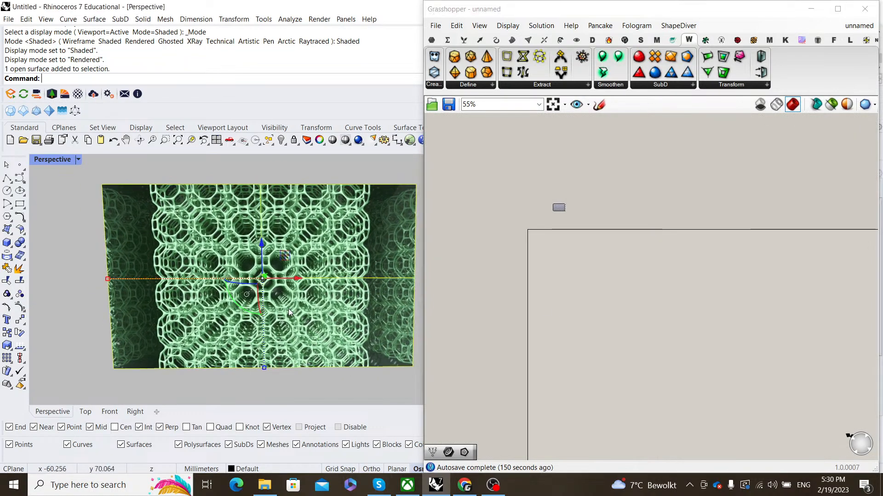
{"action": "type", "text": "ZS"}
{"action": "key", "text": "Return"}
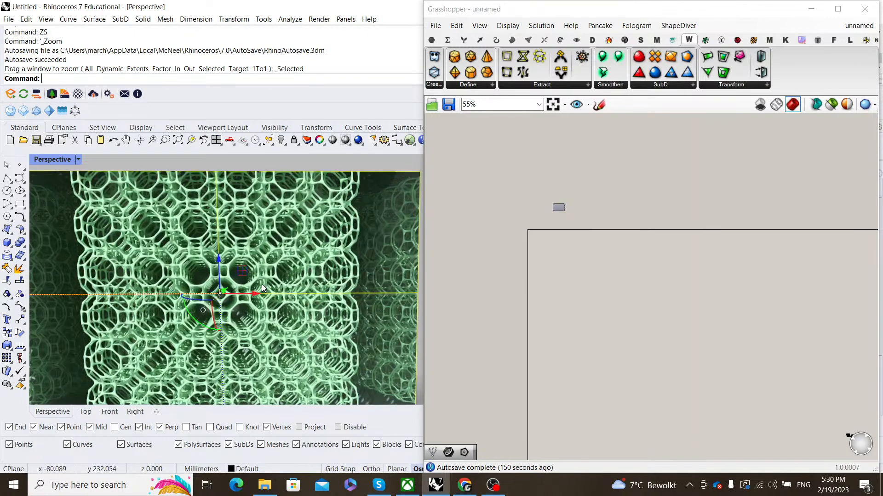
{"action": "key", "text": "Escape"}
{"action": "scroll", "coordinate": [198, 301], "scroll_direction": "up", "scroll_amount": 4}
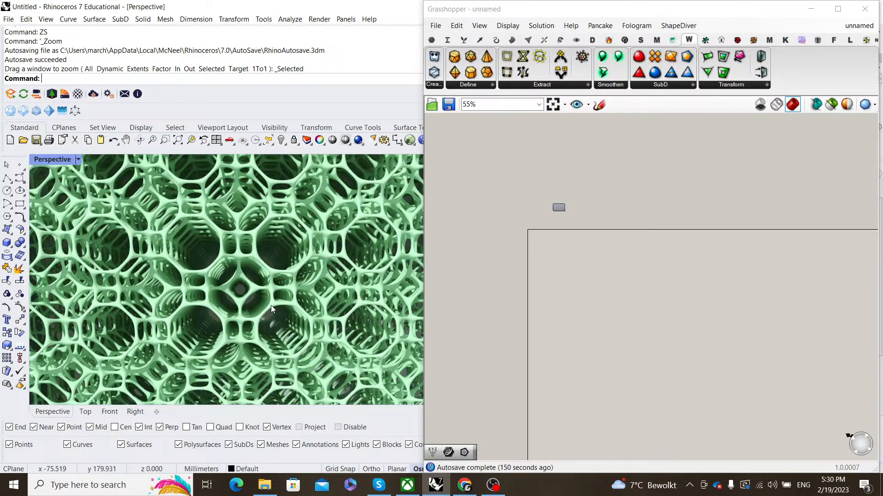
{"action": "scroll", "coordinate": [272, 305], "scroll_direction": "down", "scroll_amount": 3}
{"action": "scroll", "coordinate": [270, 307], "scroll_direction": "down", "scroll_amount": 2}
{"action": "right_click_drag", "start_coordinate": [269, 308], "coordinate": [329, 279]}
{"action": "scroll", "coordinate": [330, 279], "scroll_direction": "up", "scroll_amount": 6}
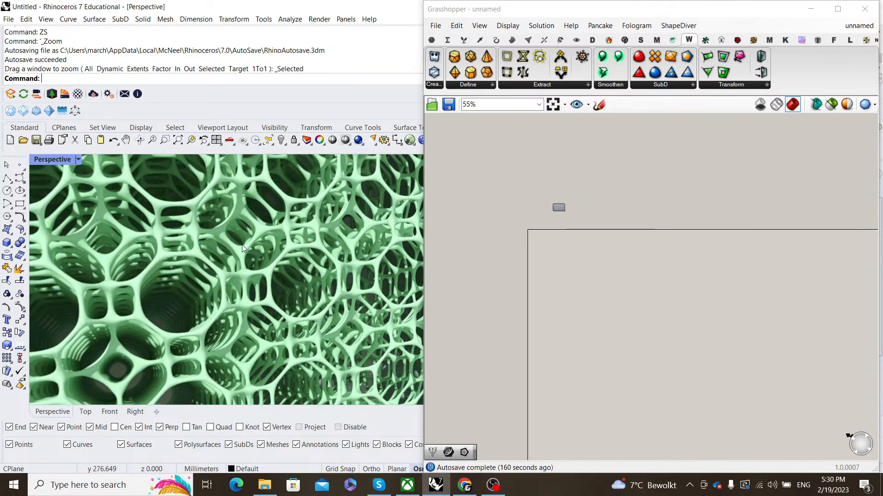
{"action": "scroll", "coordinate": [272, 302], "scroll_direction": "down", "scroll_amount": 3}
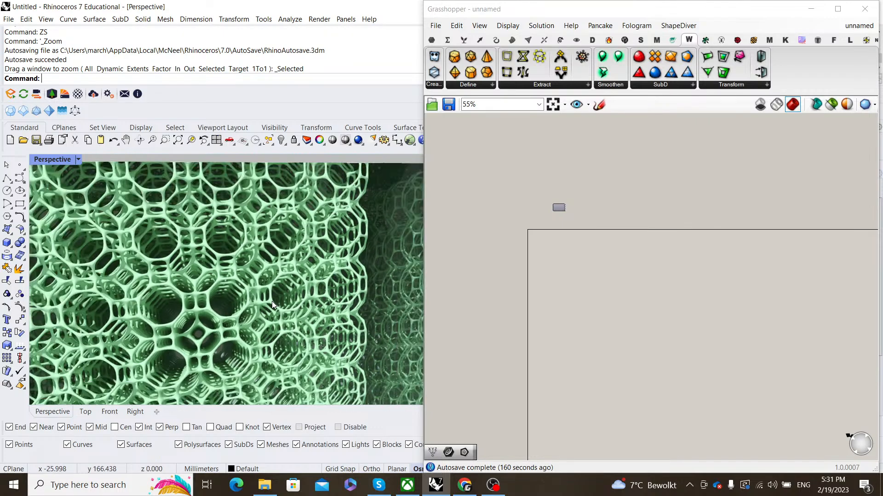
{"action": "right_click_drag", "start_coordinate": [272, 302], "coordinate": [288, 284]}
{"action": "scroll", "coordinate": [274, 264], "scroll_direction": "down", "scroll_amount": 3}
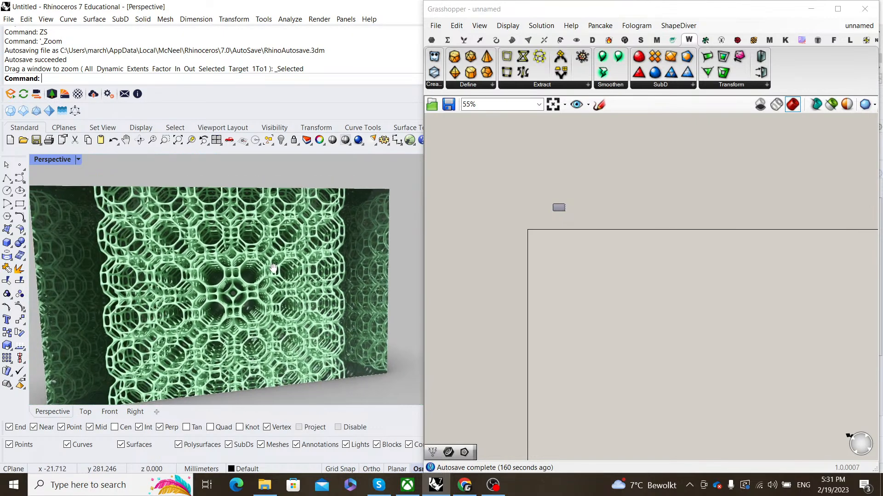
{"action": "scroll", "coordinate": [310, 264], "scroll_direction": "up", "scroll_amount": 3}
{"action": "scroll", "coordinate": [310, 261], "scroll_direction": "up", "scroll_amount": 5}
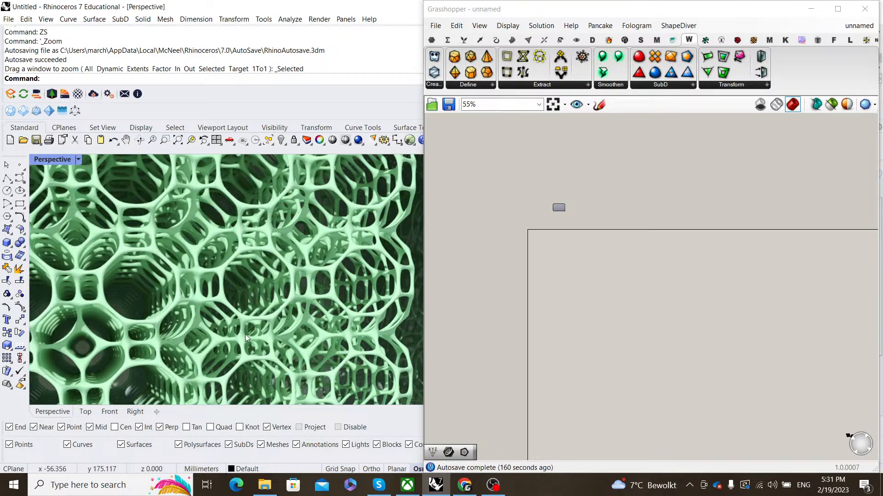
{"action": "scroll", "coordinate": [294, 264], "scroll_direction": "down", "scroll_amount": 8}
{"action": "right_click_drag", "start_coordinate": [249, 283], "coordinate": [255, 271], "text": "shift"}
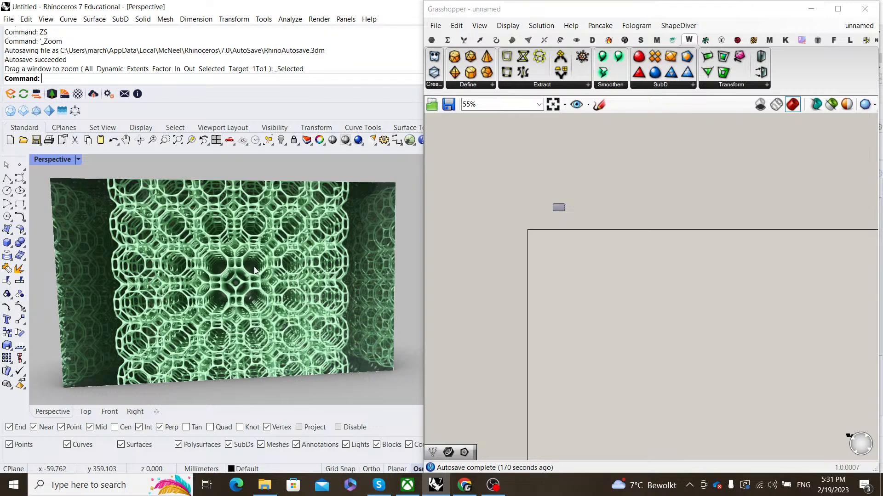
{"action": "scroll", "coordinate": [576, 272], "scroll_direction": "up", "scroll_amount": 5}
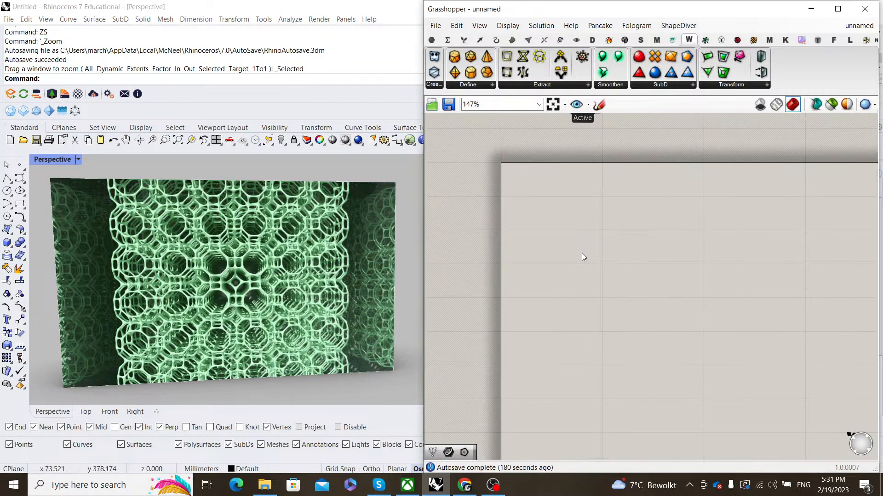
{"action": "scroll", "coordinate": [636, 315], "scroll_direction": "down", "scroll_amount": 4}
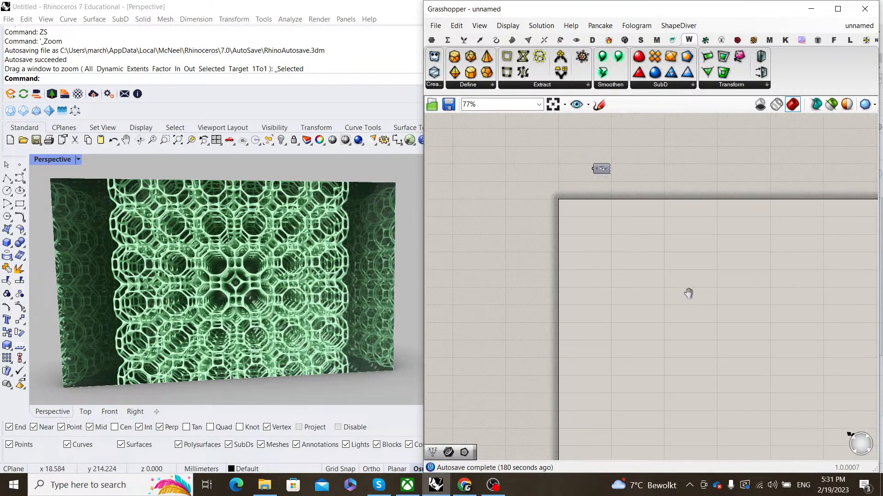
{"action": "scroll", "coordinate": [616, 271], "scroll_direction": "up", "scroll_amount": 3}
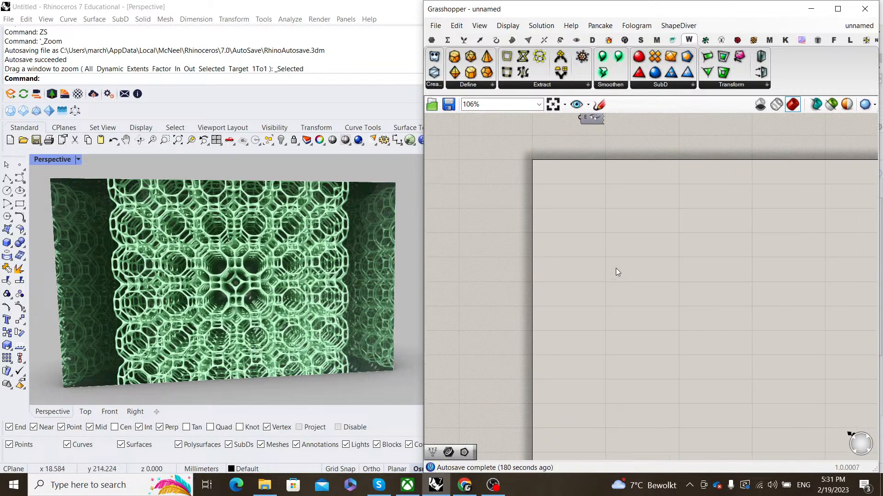
{"action": "double_click", "coordinate": [659, 350]}
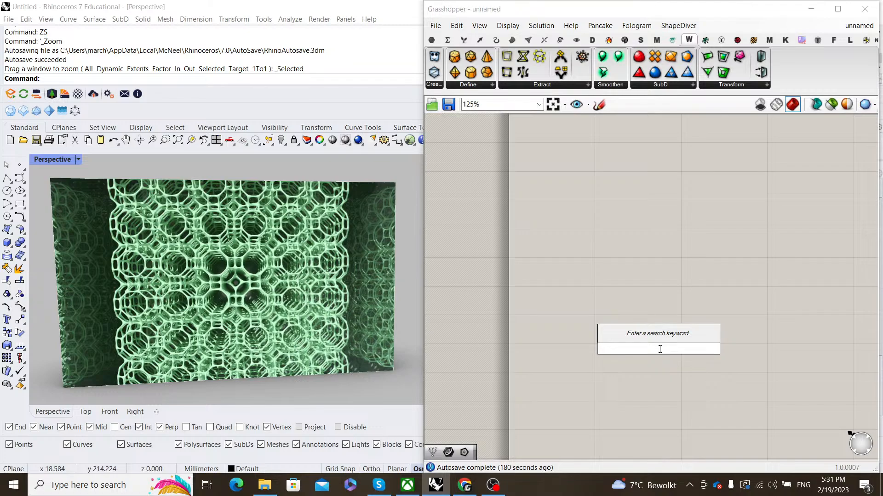
{"action": "scroll", "coordinate": [649, 385], "scroll_direction": "down", "scroll_amount": 3}
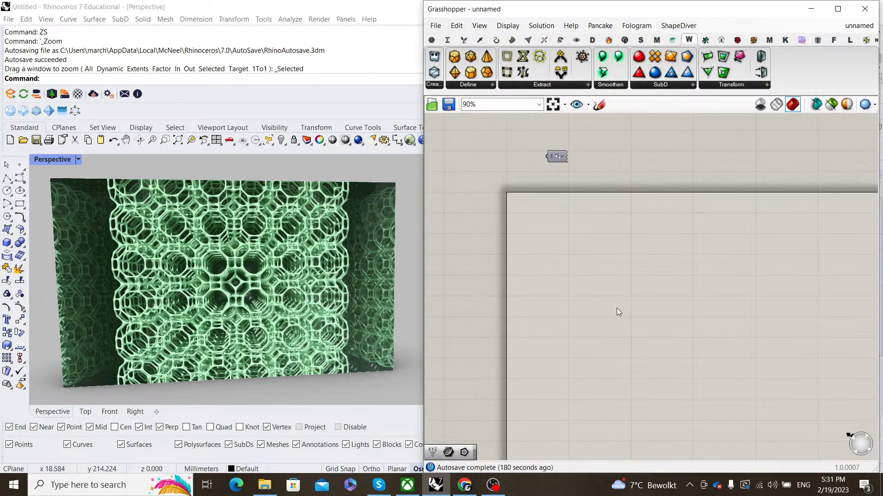
{"action": "scroll", "coordinate": [298, 304], "scroll_direction": "up", "scroll_amount": 5}
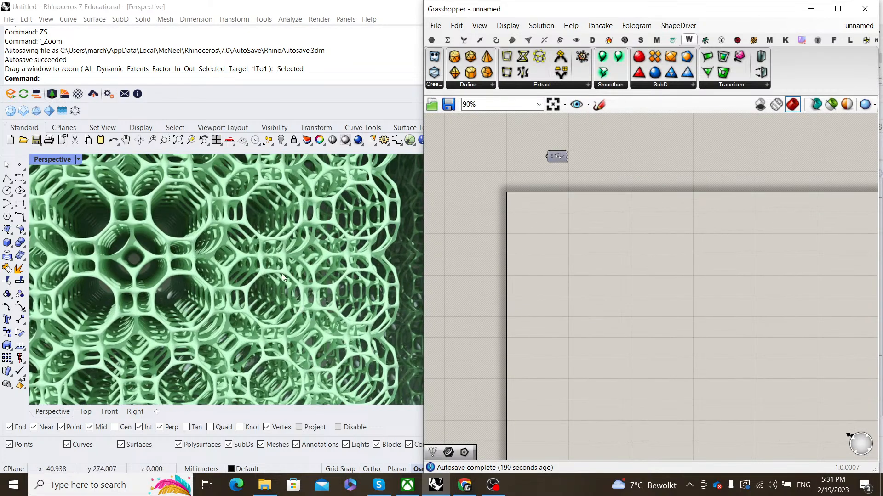
{"action": "scroll", "coordinate": [261, 294], "scroll_direction": "up", "scroll_amount": 2}
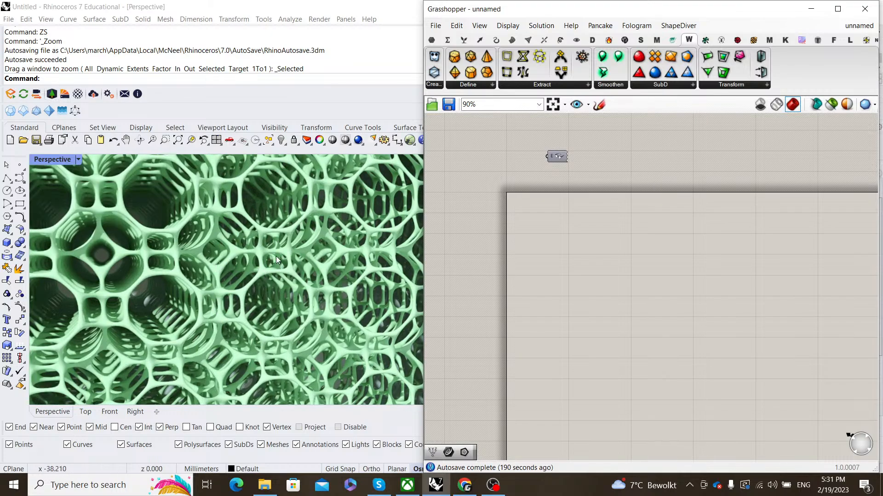
{"action": "scroll", "coordinate": [230, 302], "scroll_direction": "down", "scroll_amount": 6}
{"action": "scroll", "coordinate": [256, 291], "scroll_direction": "up", "scroll_amount": 4}
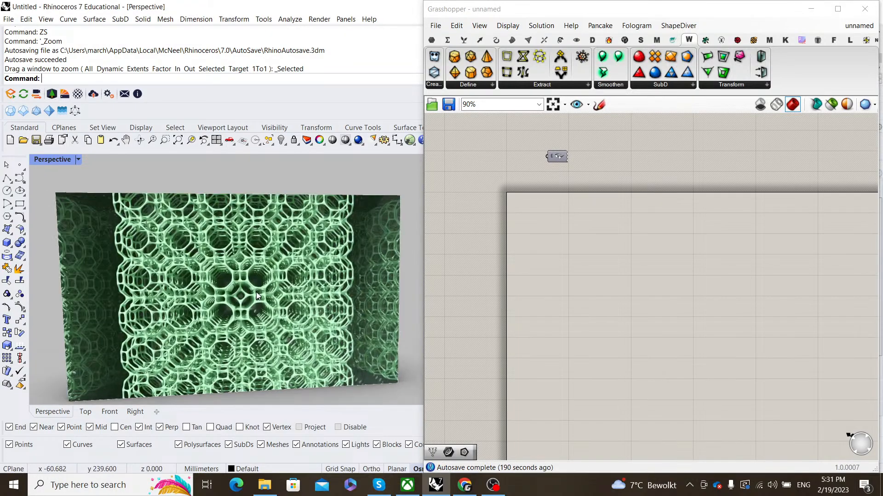
{"action": "scroll", "coordinate": [605, 325], "scroll_direction": "down", "scroll_amount": 2}
{"action": "scroll", "coordinate": [605, 321], "scroll_direction": "up", "scroll_amount": 2}
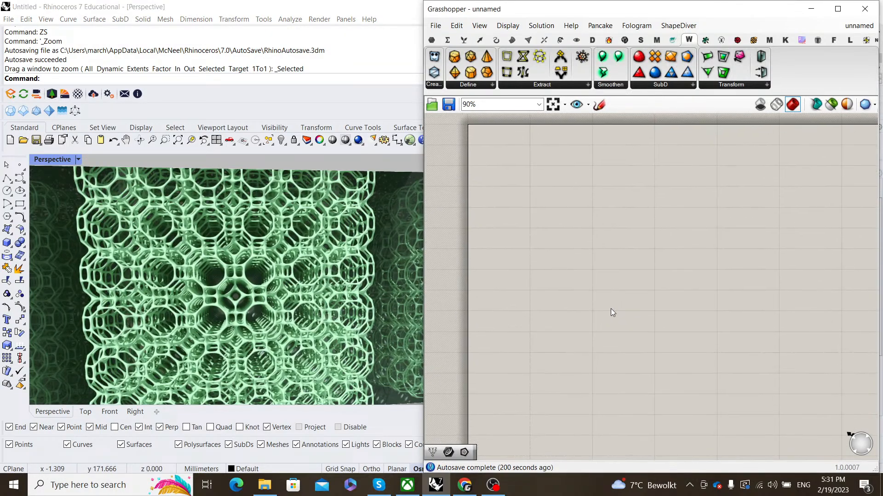
{"action": "scroll", "coordinate": [629, 293], "scroll_direction": "down", "scroll_amount": 2}
{"action": "right_click_drag", "start_coordinate": [629, 293], "coordinate": [614, 295]}
{"action": "scroll", "coordinate": [606, 292], "scroll_direction": "up", "scroll_amount": 2}
{"action": "scroll", "coordinate": [296, 313], "scroll_direction": "down", "scroll_amount": 3}
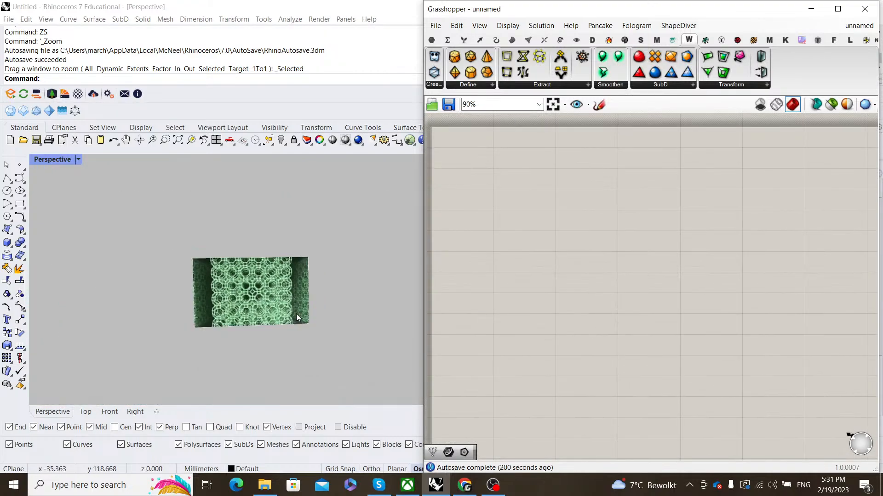
{"action": "right_click_drag", "start_coordinate": [296, 314], "coordinate": [305, 298]}
- Add Construct Point and Polygon components, using the point as the polygon's centre
{"action": "scroll", "coordinate": [593, 289], "scroll_direction": "up", "scroll_amount": 1}
{"action": "double_click", "coordinate": [592, 288]}
{"action": "type", "text": "c"}
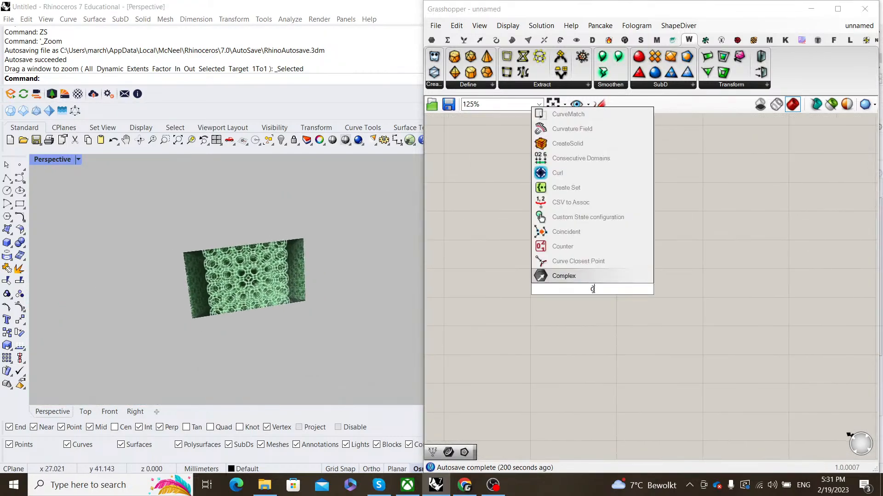
{"action": "type", "text": "onstruct "}
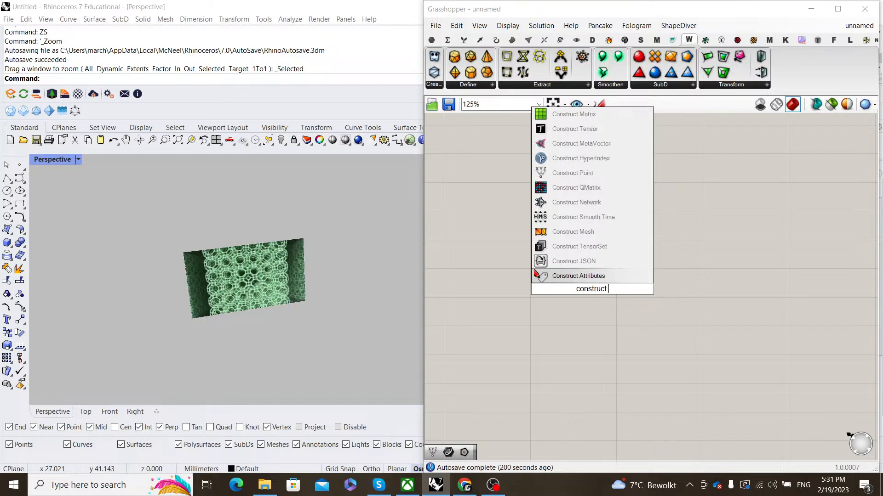
{"action": "type", "text": "po"}
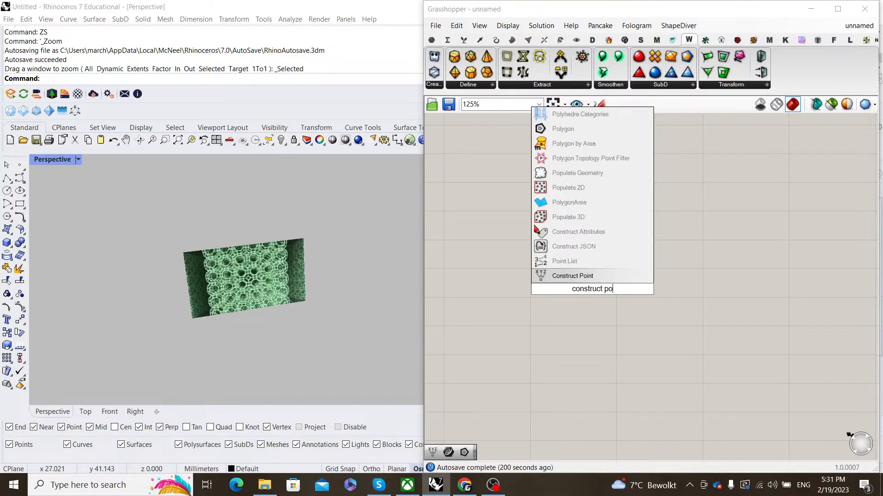
{"action": "type", "text": "int"}
{"action": "key", "text": "Return"}
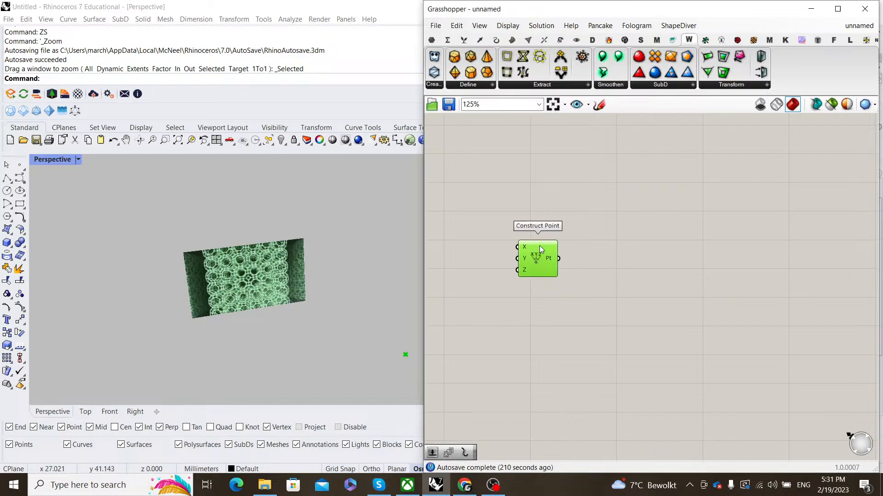
{"action": "double_click", "coordinate": [623, 238]}
{"action": "type", "text": "polygon"}
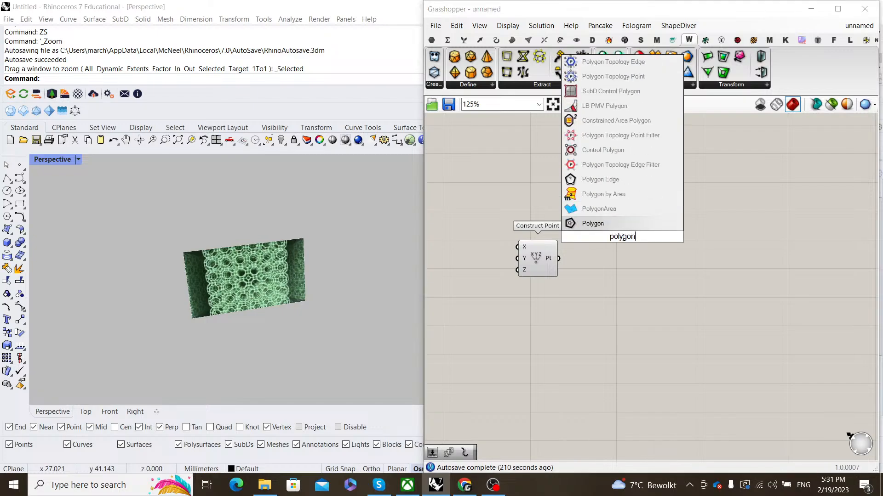
{"action": "key", "text": "Return"}
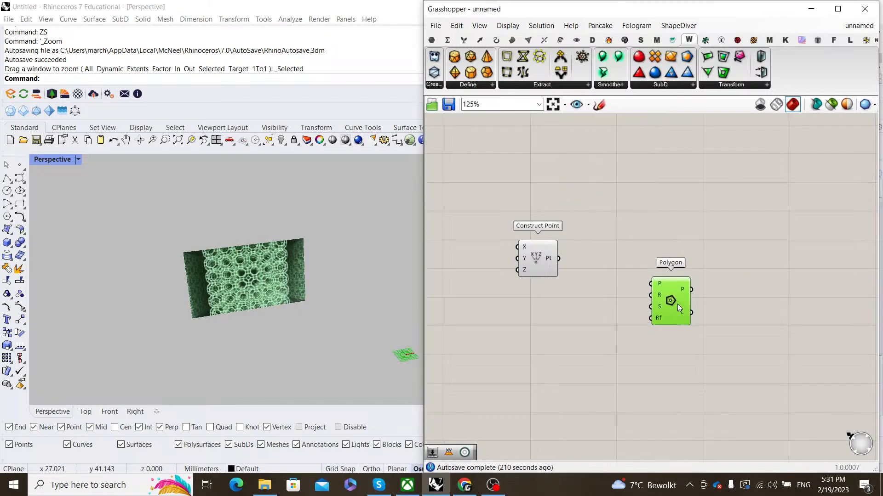
{"action": "left_click_drag", "start_coordinate": [558, 258], "coordinate": [670, 259]}
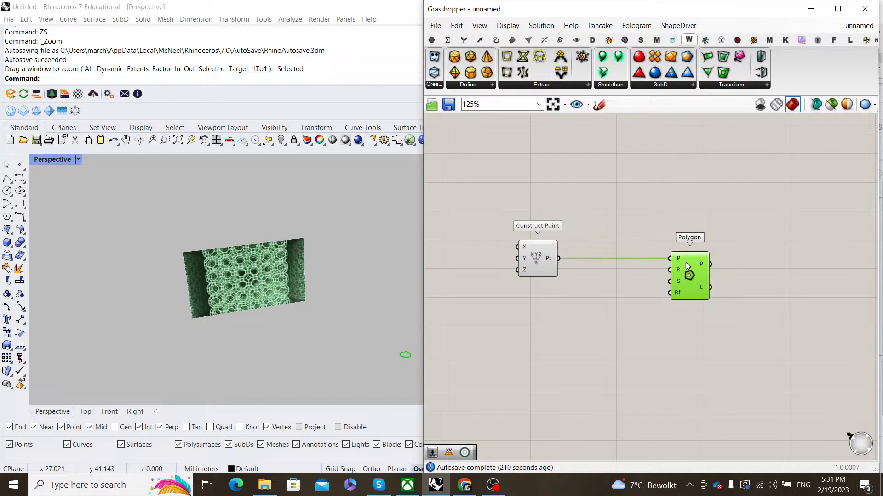
- Drive the Polygon's segment count with a number slider set to 8
{"action": "double_click", "coordinate": [606, 336]}
{"action": "type", "text": "8"}
{"action": "key", "text": "Return"}
{"action": "scroll", "coordinate": [606, 328], "scroll_direction": "up", "scroll_amount": 2}
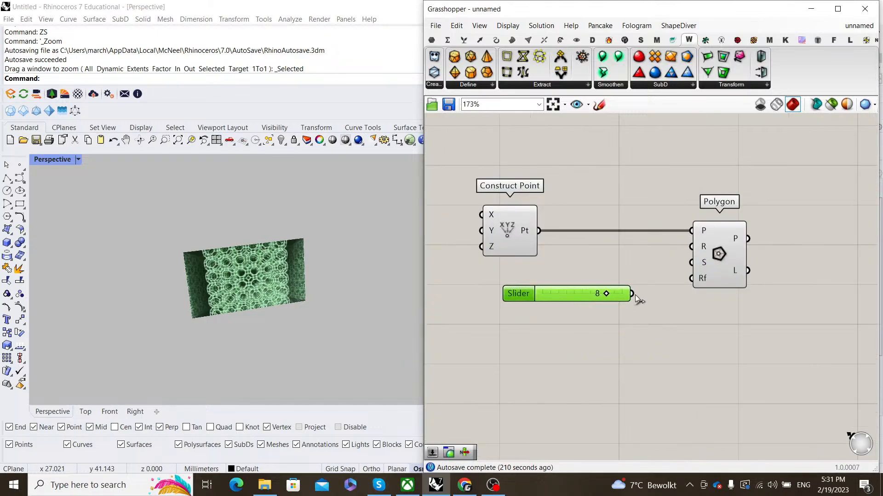
{"action": "left_click_drag", "start_coordinate": [634, 296], "coordinate": [691, 263]}
{"action": "scroll", "coordinate": [728, 265], "scroll_direction": "down", "scroll_amount": 3}
{"action": "right_click_drag", "start_coordinate": [707, 266], "coordinate": [573, 272]}
{"action": "scroll", "coordinate": [573, 272], "scroll_direction": "up", "scroll_amount": 2}
{"action": "left_click_drag", "start_coordinate": [594, 276], "coordinate": [706, 277], "text": "shift"}
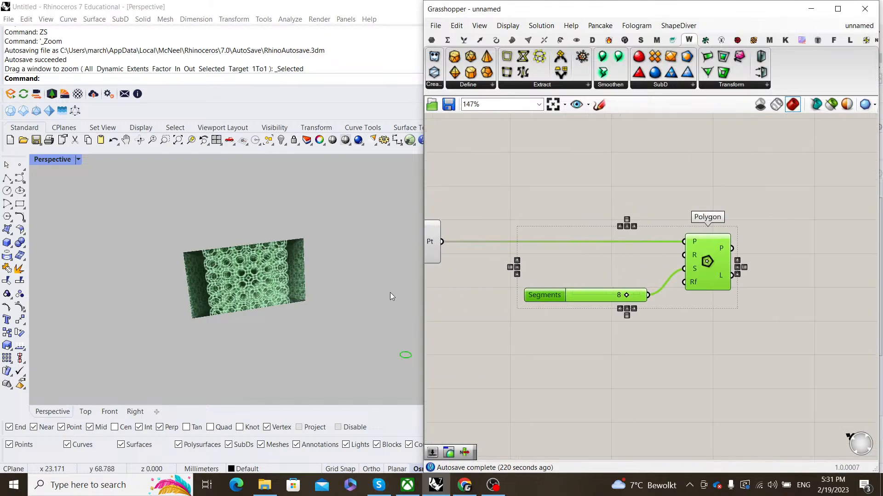
{"action": "left_click", "coordinate": [749, 155]}
- Switch the Rhino viewport to Shaded display and frame the octagon
{"action": "scroll", "coordinate": [219, 299], "scroll_direction": "down", "scroll_amount": 4}
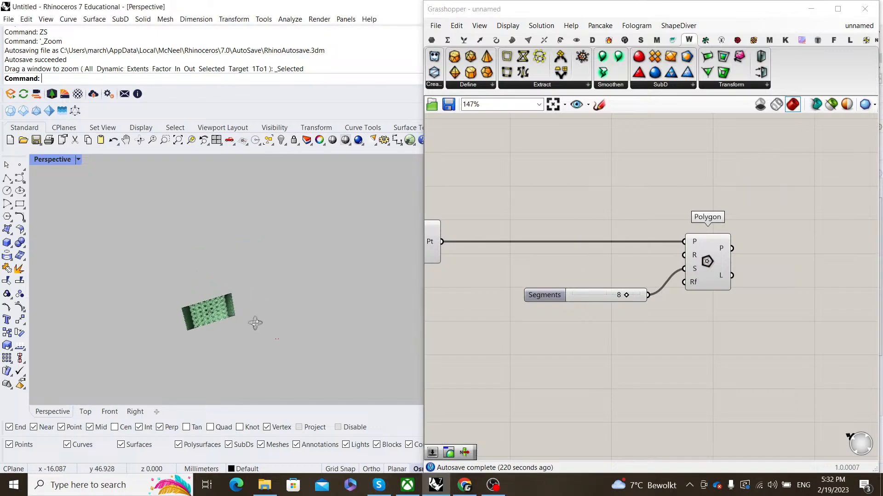
{"action": "left_click", "coordinate": [82, 158]}
{"action": "left_click", "coordinate": [111, 146]}
{"action": "mouse_move", "coordinate": [267, 350]}
{"action": "right_mouse_down", "text": "shift"}
{"action": "mouse_move", "coordinate": [263, 300]}
{"action": "mouse_move", "coordinate": [301, 301]}
{"action": "right_mouse_up", "text": "shift"}
{"action": "scroll", "coordinate": [285, 312], "scroll_direction": "up", "scroll_amount": 10}
{"action": "scroll", "coordinate": [293, 317], "scroll_direction": "down", "scroll_amount": 6}
{"action": "scroll", "coordinate": [294, 313], "scroll_direction": "up", "scroll_amount": 8}
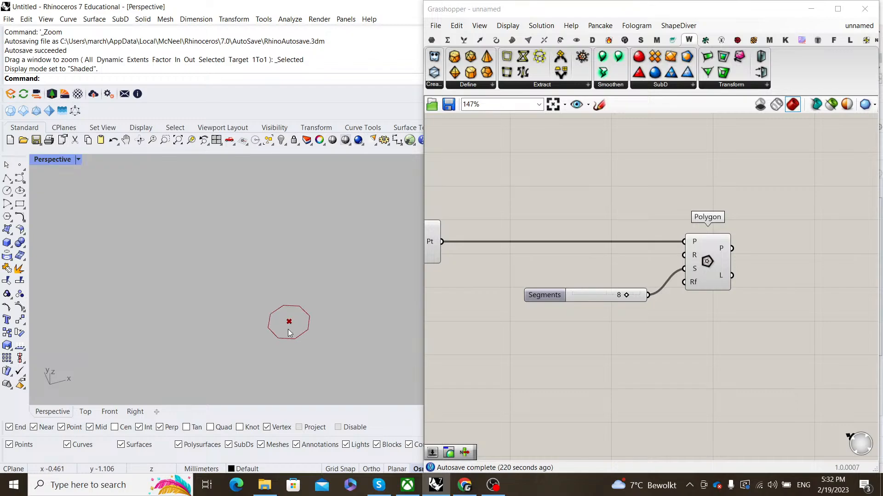
- Line the Segments slider up with the Polygon's input on the canvas
{"action": "left_click_drag", "start_coordinate": [720, 278], "coordinate": [748, 279]}
{"action": "left_click", "coordinate": [685, 316]}
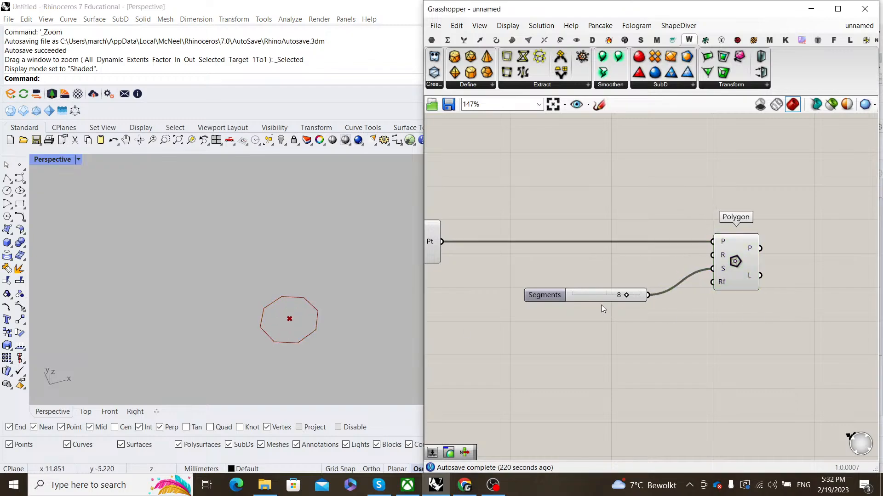
{"action": "left_click_drag", "start_coordinate": [586, 298], "coordinate": [630, 272]}
{"action": "left_click", "coordinate": [647, 328]}
- Wire a number slider set to 10 into the Polygon's Radius input
{"action": "double_click", "coordinate": [647, 327]}
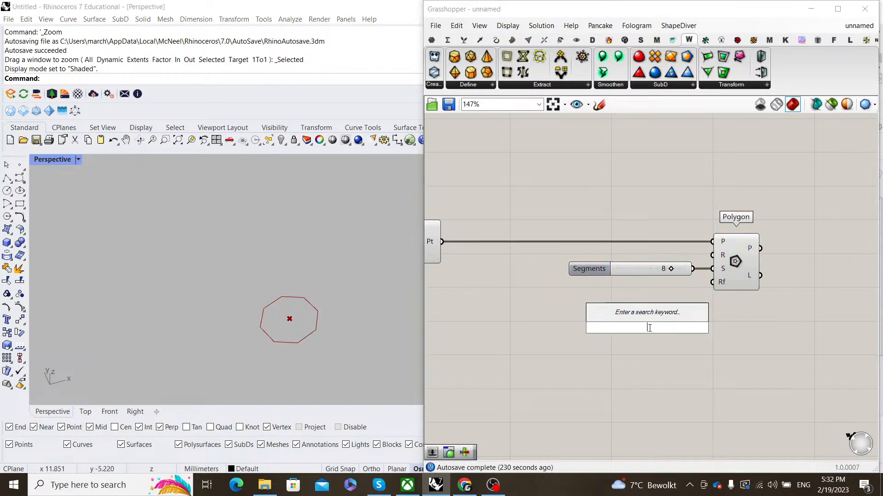
{"action": "type", "text": "10"}
{"action": "key", "text": "Return"}
{"action": "left_click_drag", "start_coordinate": [649, 328], "coordinate": [720, 258]}
{"action": "left_click_drag", "start_coordinate": [730, 261], "coordinate": [717, 266]}
- Align the Radius and Segments sliders and view the octagon from the Top viewport
{"action": "scroll", "coordinate": [298, 321], "scroll_direction": "down", "scroll_amount": 12}
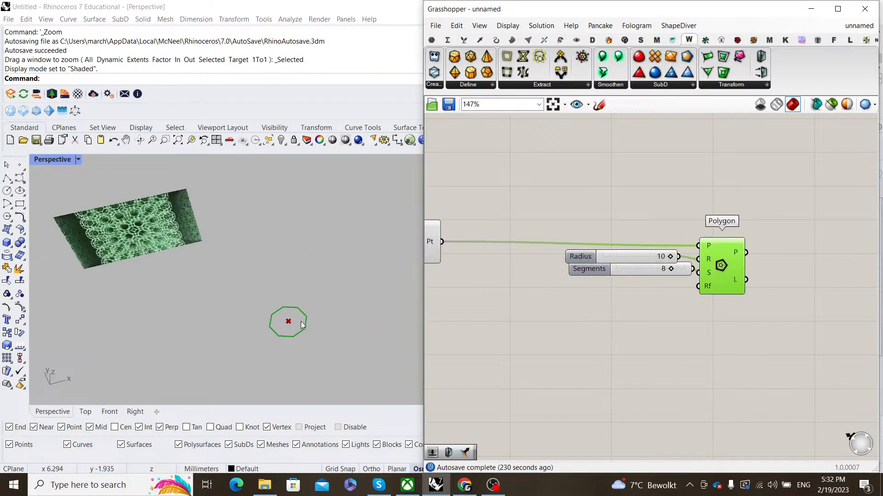
{"action": "right_click_drag", "start_coordinate": [298, 322], "coordinate": [297, 302]}
{"action": "scroll", "coordinate": [701, 267], "scroll_direction": "up", "scroll_amount": 3}
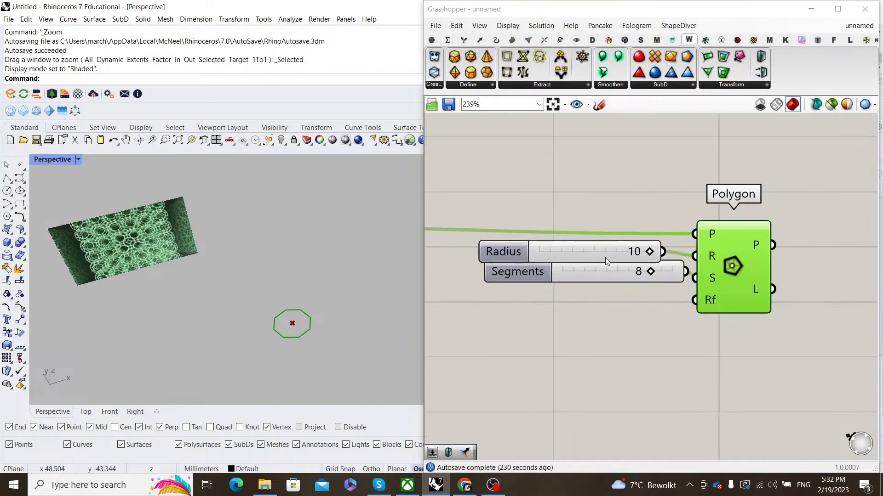
{"action": "left_click_drag", "start_coordinate": [603, 257], "coordinate": [587, 283]}
{"action": "left_click", "coordinate": [647, 322]}
{"action": "scroll", "coordinate": [651, 324], "scroll_direction": "down", "scroll_amount": 2}
{"action": "scroll", "coordinate": [664, 332], "scroll_direction": "down", "scroll_amount": 3}
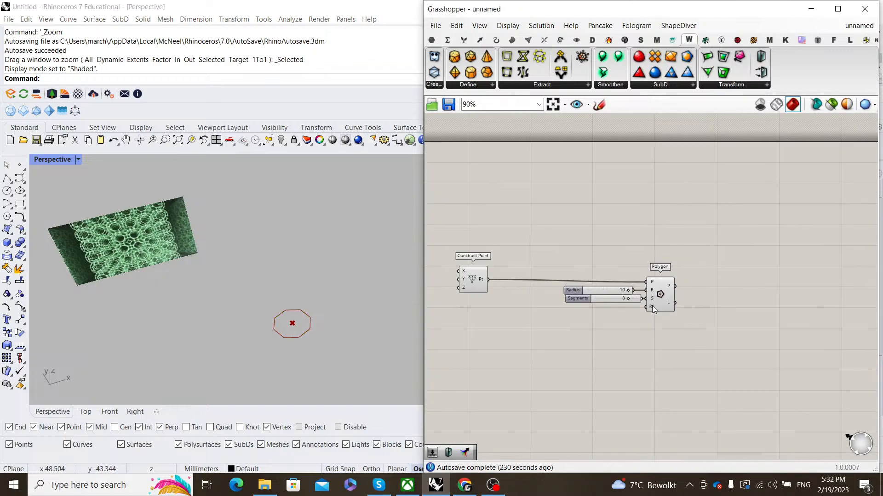
{"action": "left_click", "coordinate": [665, 288]}
{"action": "left_click", "coordinate": [621, 256]}
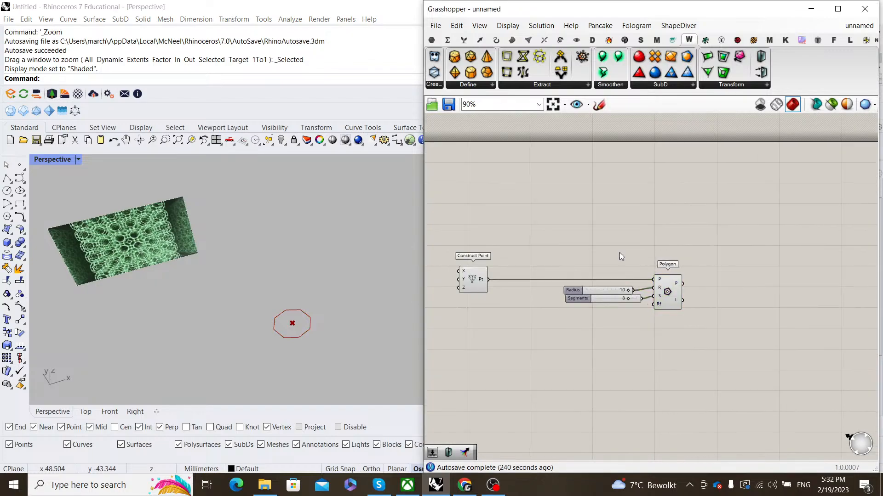
{"action": "left_click", "coordinate": [85, 411]}
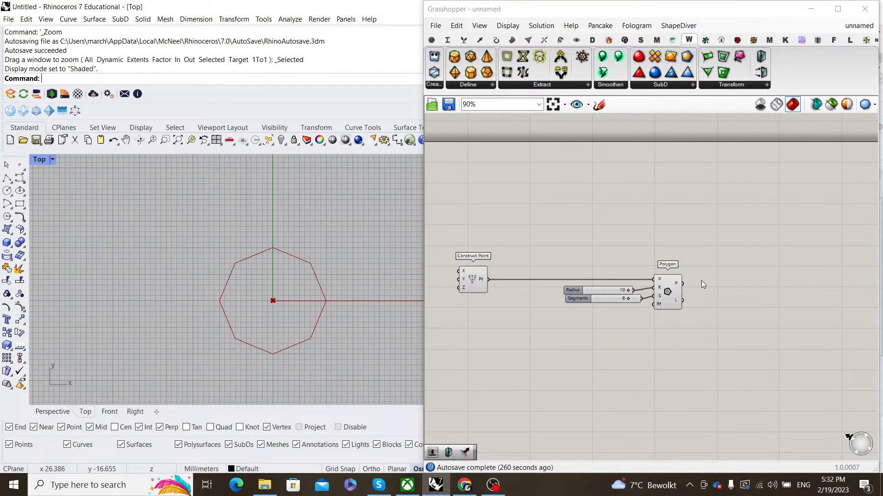
{"action": "left_click", "coordinate": [616, 290]}
{"action": "scroll", "coordinate": [624, 288], "scroll_direction": "up", "scroll_amount": 4}
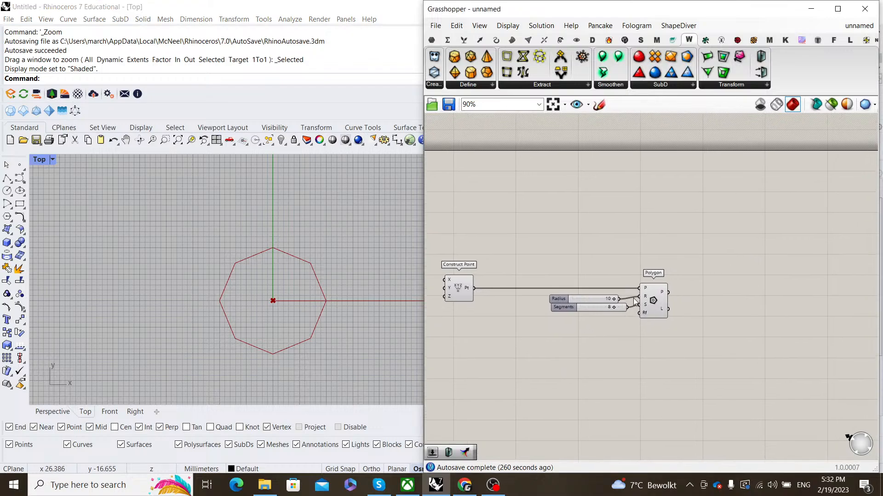
{"action": "left_click_drag", "start_coordinate": [566, 326], "coordinate": [571, 311]}
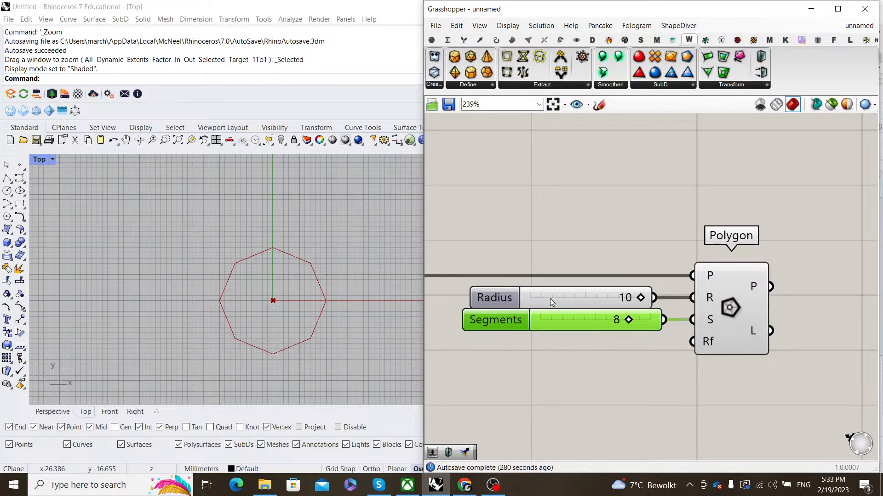
{"action": "scroll", "coordinate": [550, 299], "scroll_direction": "down", "scroll_amount": 3}
{"action": "scroll", "coordinate": [639, 305], "scroll_direction": "up", "scroll_amount": 2}
{"action": "left_click", "coordinate": [715, 272]}
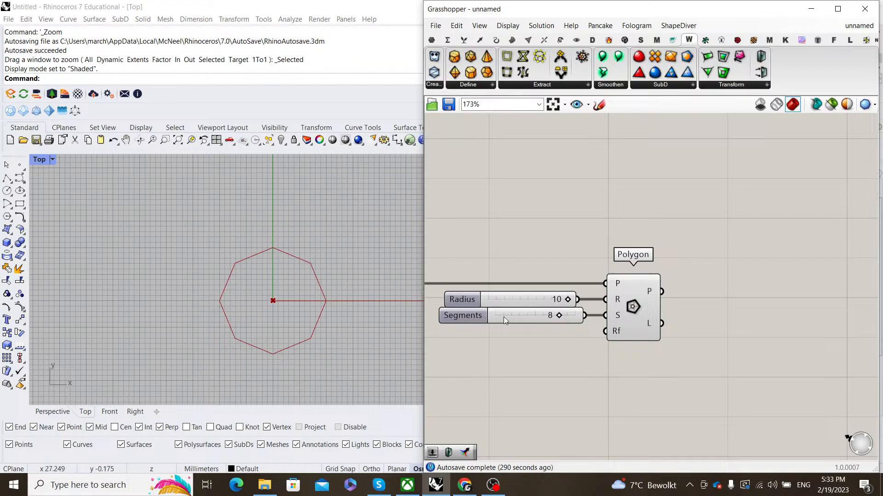
- Add a Rotate component taking the octagon as geometry and the constructed point as centre
{"action": "double_click", "coordinate": [610, 300]}
{"action": "type", "text": "roat"}
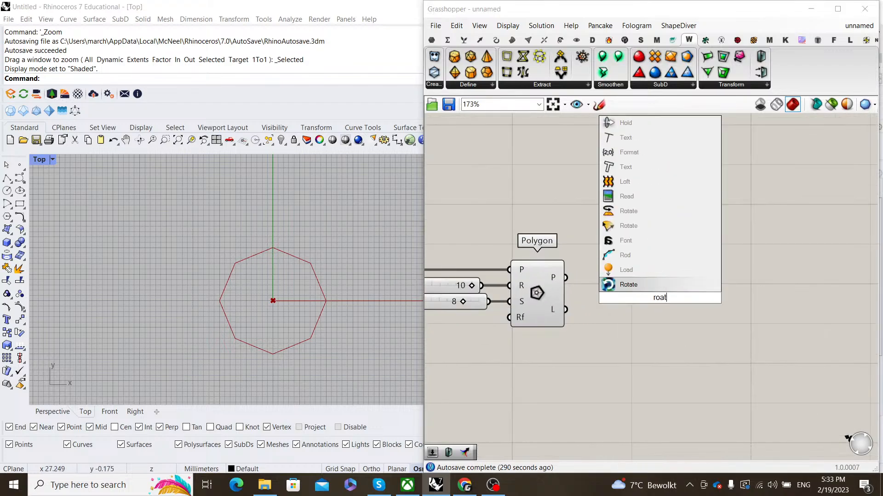
{"action": "key", "text": "BackSpace"}
{"action": "type", "text": "tate"}
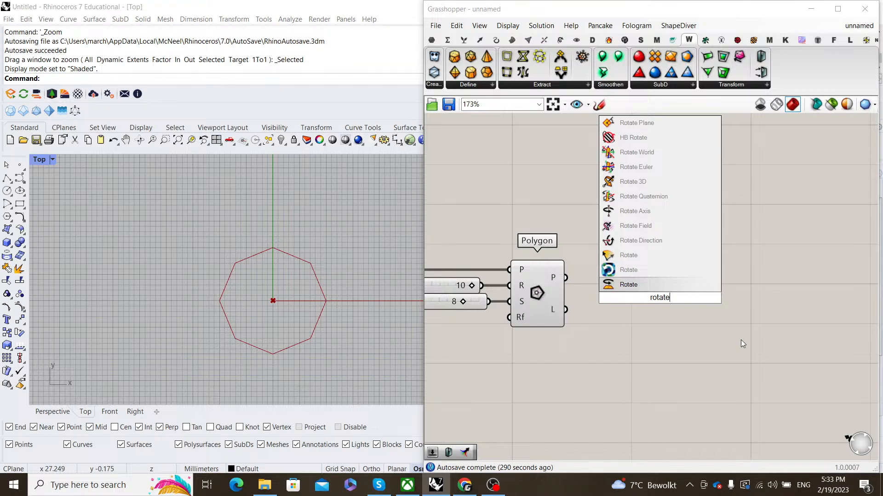
{"action": "left_click", "coordinate": [676, 285]}
{"action": "left_click_drag", "start_coordinate": [566, 278], "coordinate": [695, 287]}
{"action": "left_click", "coordinate": [598, 288]}
{"action": "scroll", "coordinate": [597, 287], "scroll_direction": "down", "scroll_amount": 3}
{"action": "right_click_drag", "start_coordinate": [597, 287], "coordinate": [768, 281]}
{"action": "scroll", "coordinate": [589, 279], "scroll_direction": "up", "scroll_amount": 1}
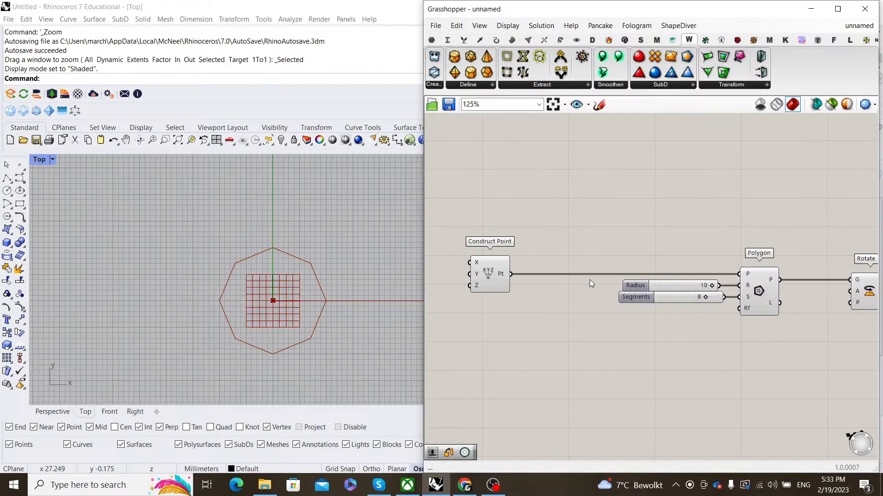
{"action": "left_click_drag", "start_coordinate": [539, 274], "coordinate": [806, 290]}
{"action": "scroll", "coordinate": [683, 363], "scroll_direction": "up", "scroll_amount": 1}
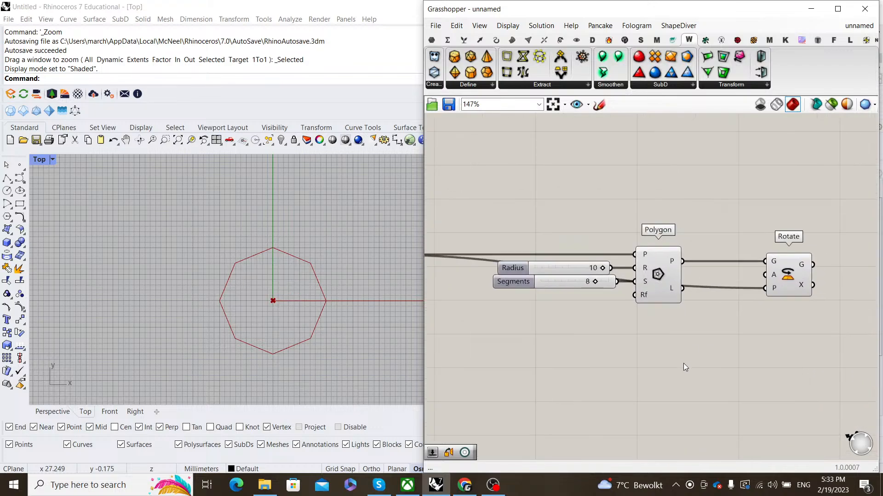
- Divide a 360 panel by the segment count in a Division component
{"action": "double_click", "coordinate": [683, 363]}
{"action": "type", "text": "//360"}
{"action": "key", "text": "Return"}
{"action": "left_click_drag", "start_coordinate": [684, 365], "coordinate": [594, 346]}
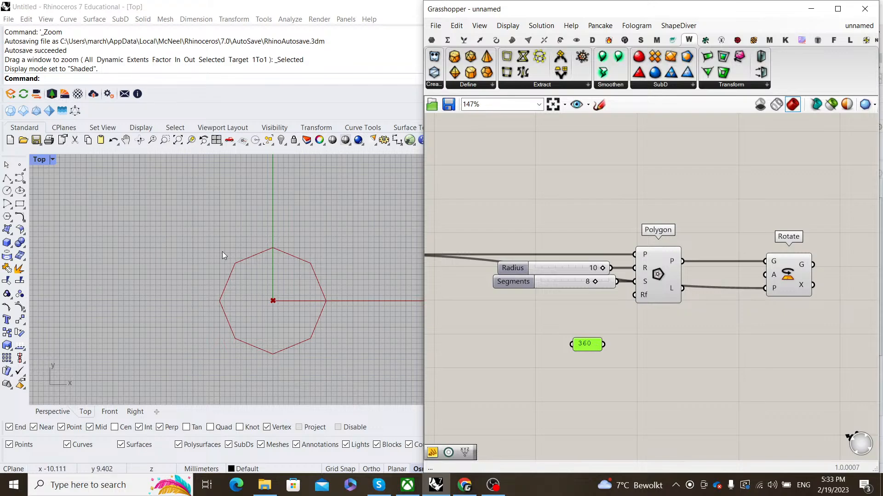
{"action": "double_click", "coordinate": [678, 371]}
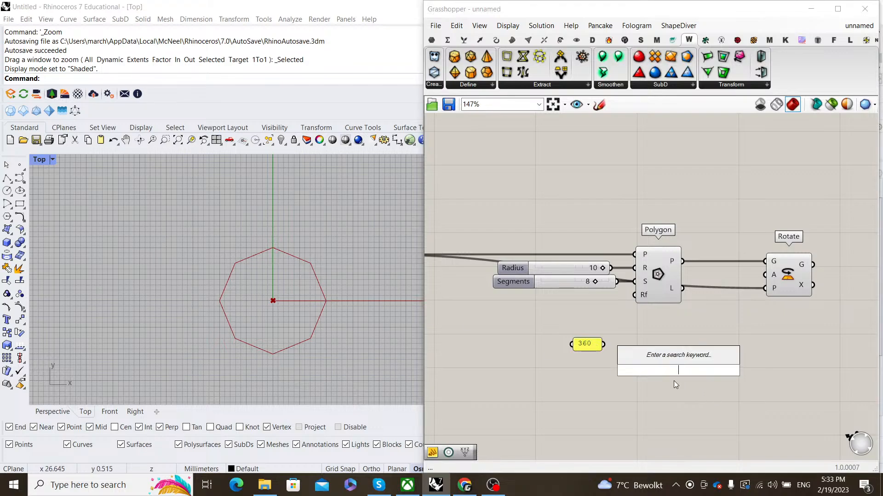
{"action": "type", "text": "division"}
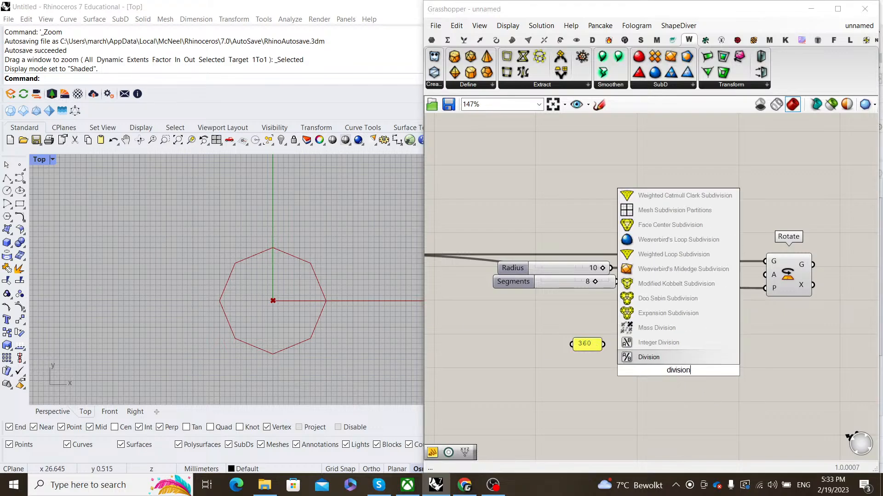
{"action": "left_click", "coordinate": [671, 360]}
{"action": "scroll", "coordinate": [597, 324], "scroll_direction": "up", "scroll_amount": 2}
{"action": "left_click_drag", "start_coordinate": [606, 352], "coordinate": [683, 356]}
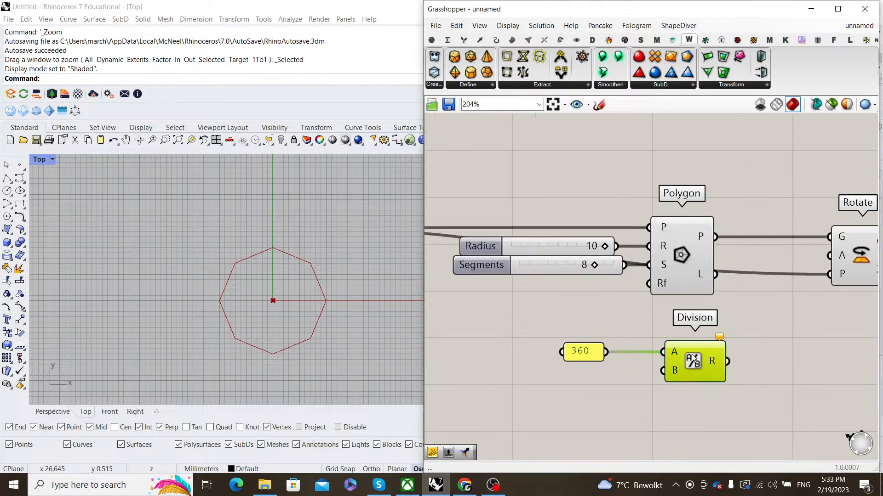
{"action": "left_click_drag", "start_coordinate": [625, 267], "coordinate": [664, 372]}
{"action": "right_click_drag", "start_coordinate": [708, 361], "coordinate": [601, 341]}
- Duplicate the Division and halve its result with a panel reading 2
{"action": "left_click_drag", "start_coordinate": [601, 340], "coordinate": [709, 357], "text": "alt"}
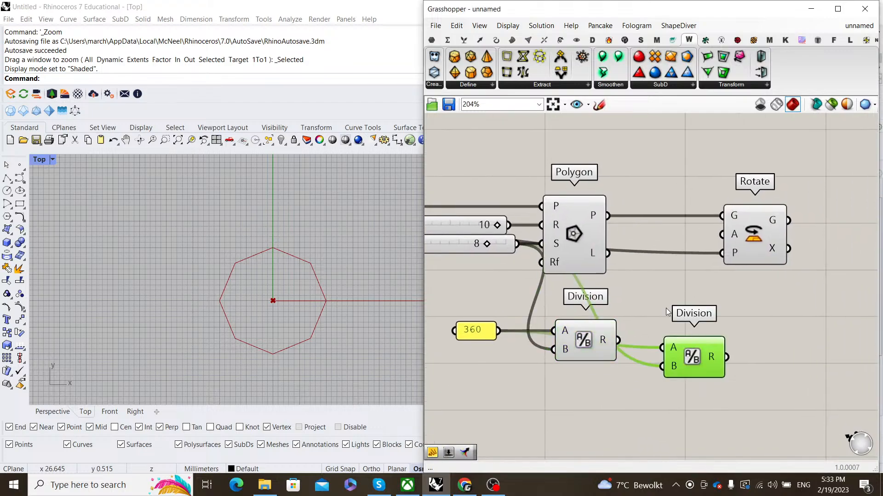
{"action": "left_click", "coordinate": [646, 331]}
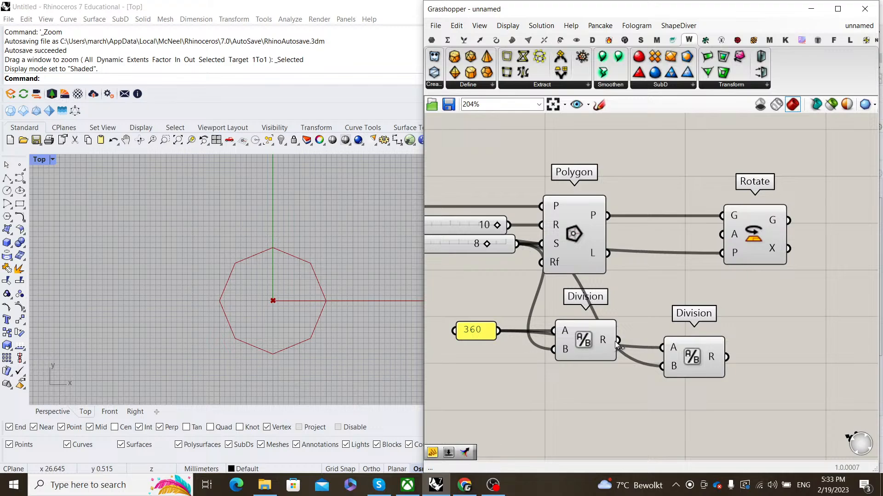
{"action": "left_click_drag", "start_coordinate": [691, 362], "coordinate": [730, 351]}
{"action": "double_click", "coordinate": [644, 399]}
{"action": "type", "text": "2"}
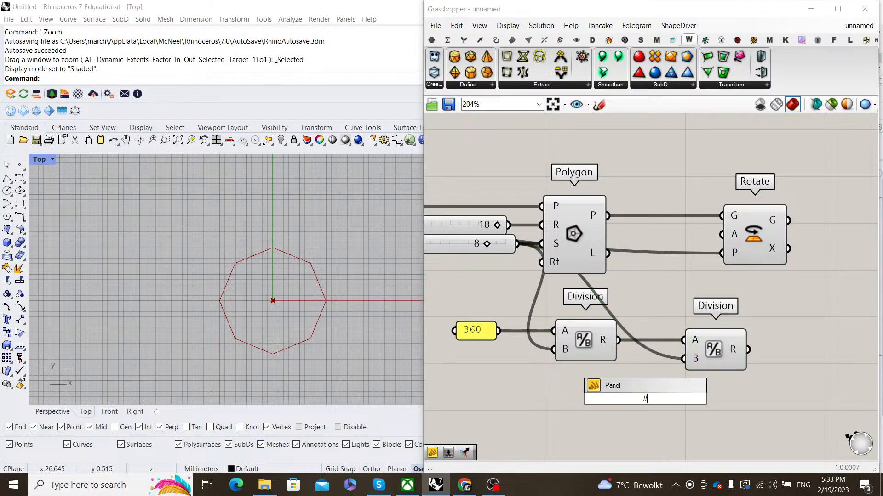
{"action": "key", "text": "Return"}
{"action": "left_click_drag", "start_coordinate": [658, 395], "coordinate": [684, 359]}
- Feed the halved angle into Rotate's angle input and set it to Degrees
{"action": "right_click_drag", "start_coordinate": [760, 343], "coordinate": [644, 368]}
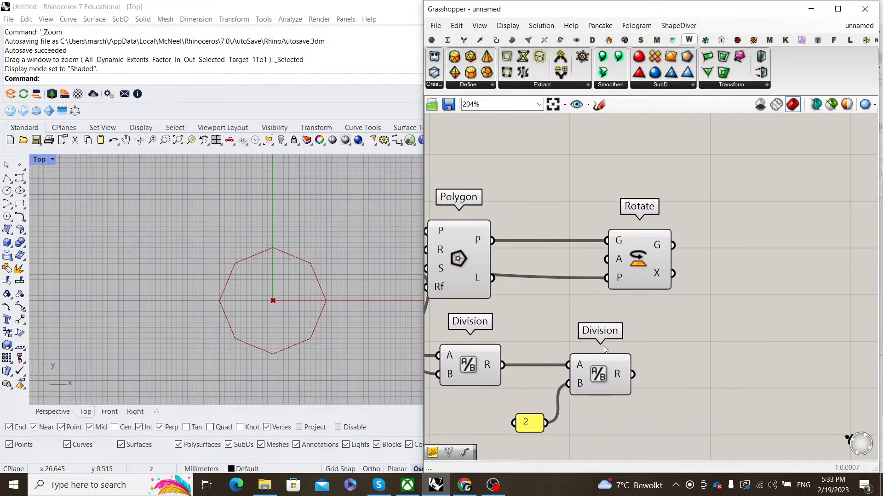
{"action": "mouse_move", "coordinate": [633, 374]}
{"action": "left_mouse_down"}
{"action": "mouse_move", "coordinate": [619, 259]}
{"action": "mouse_move", "coordinate": [757, 272]}
{"action": "left_mouse_up"}
{"action": "right_click", "coordinate": [625, 261]}
{"action": "left_click", "coordinate": [667, 361]}
{"action": "left_click", "coordinate": [705, 338]}
- Turn off preview on the upstream components and highlight the rotated octagon
{"action": "scroll", "coordinate": [680, 370], "scroll_direction": "down", "scroll_amount": 3}
{"action": "left_click_drag", "start_coordinate": [652, 419], "coordinate": [527, 211]}
{"action": "right_click", "coordinate": [528, 203]}
{"action": "left_click", "coordinate": [554, 222]}
{"action": "left_click", "coordinate": [605, 224]}
{"action": "scroll", "coordinate": [598, 413], "scroll_direction": "up", "scroll_amount": 2}
{"action": "left_click_drag", "start_coordinate": [585, 399], "coordinate": [588, 366]}
{"action": "left_click", "coordinate": [610, 298]}
{"action": "right_click_drag", "start_coordinate": [840, 245], "coordinate": [645, 273]}
{"action": "scroll", "coordinate": [643, 285], "scroll_direction": "up", "scroll_amount": 1}
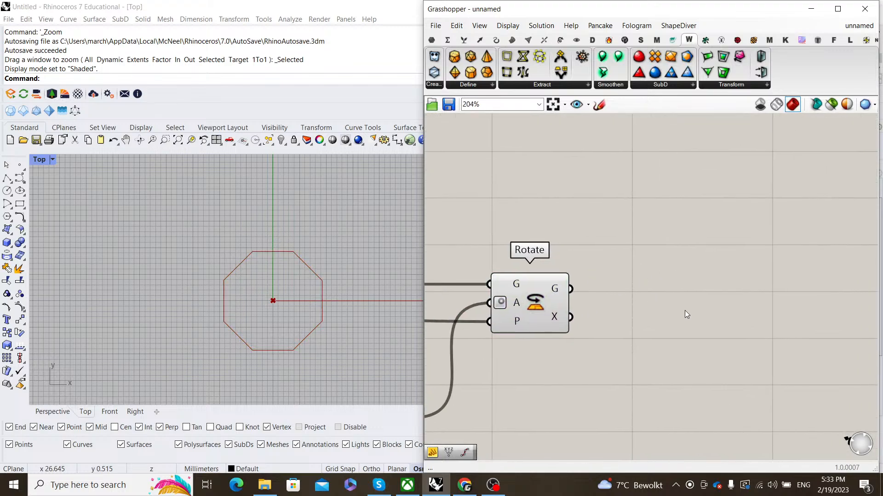
{"action": "double_click", "coordinate": [685, 311]}
{"action": "left_click", "coordinate": [551, 294]}
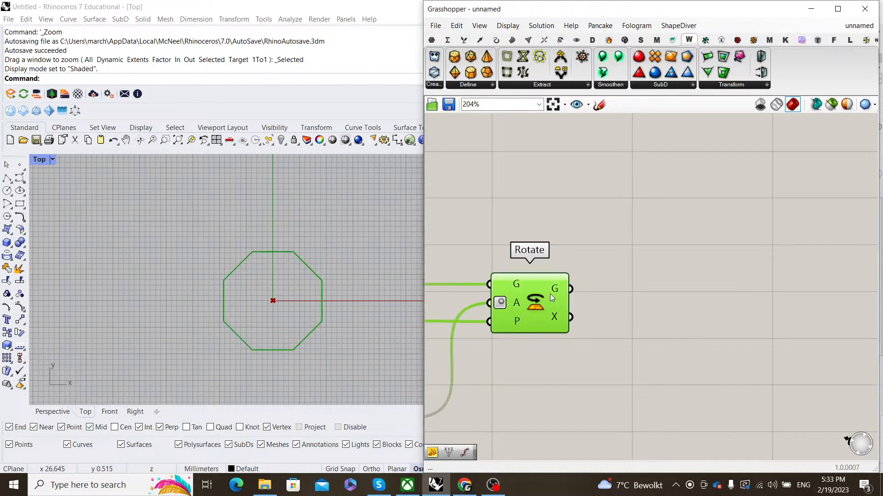
{"action": "left_click", "coordinate": [53, 411]}
{"action": "scroll", "coordinate": [302, 295], "scroll_direction": "up", "scroll_amount": 4}
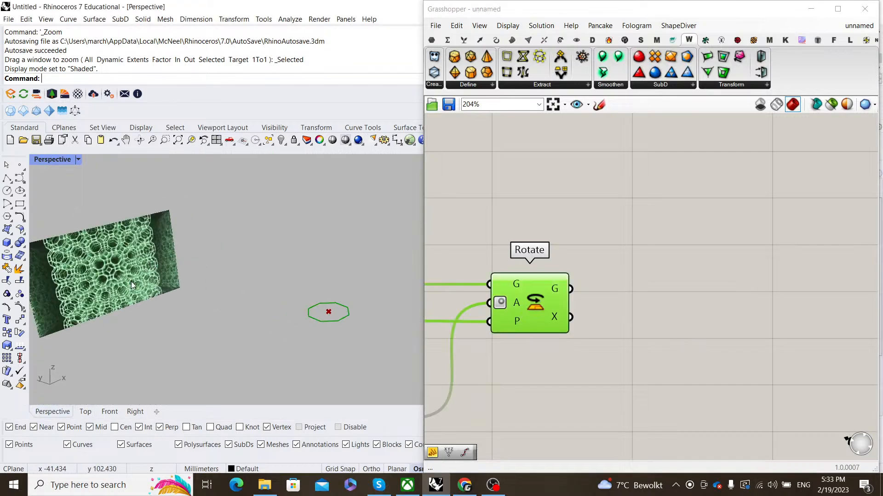
{"action": "scroll", "coordinate": [131, 281], "scroll_direction": "up", "scroll_amount": 5}
{"action": "scroll", "coordinate": [188, 266], "scroll_direction": "up", "scroll_amount": 2}
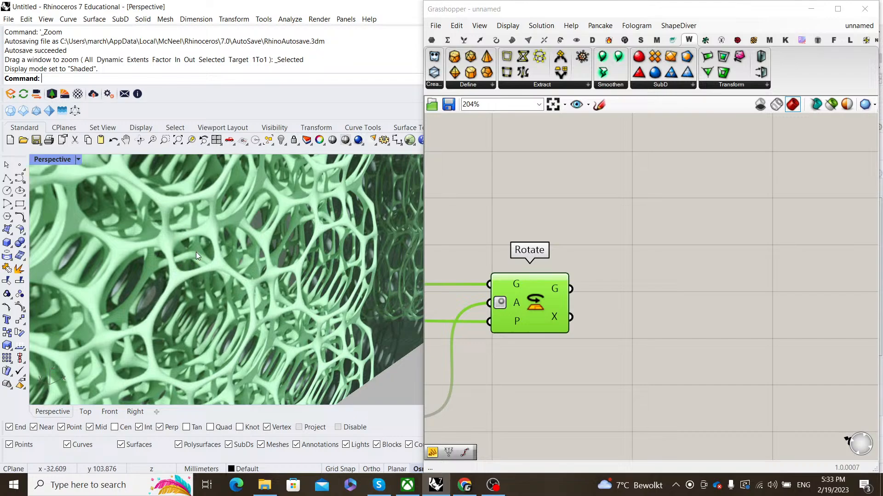
{"action": "scroll", "coordinate": [178, 354], "scroll_direction": "down", "scroll_amount": 4}
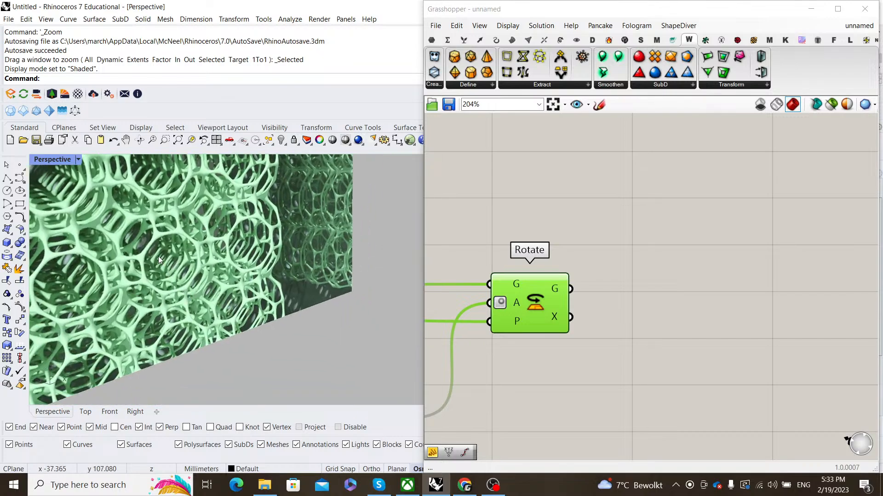
{"action": "scroll", "coordinate": [156, 267], "scroll_direction": "up", "scroll_amount": 2}
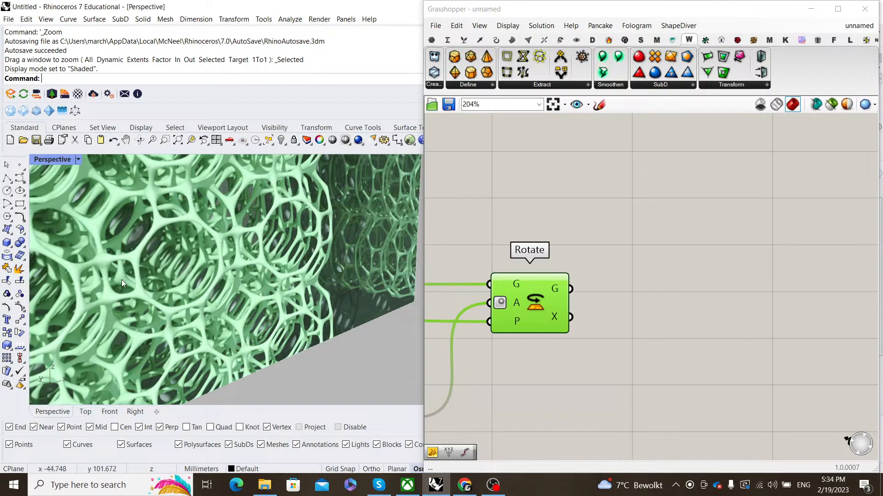
{"action": "scroll", "coordinate": [175, 274], "scroll_direction": "down", "scroll_amount": 6}
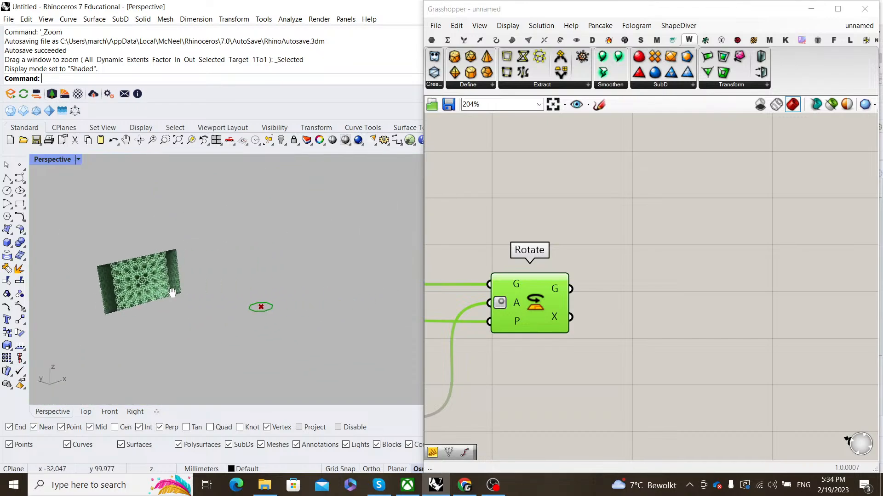
{"action": "scroll", "coordinate": [244, 300], "scroll_direction": "up", "scroll_amount": 2}
{"action": "right_click_drag", "start_coordinate": [244, 299], "coordinate": [290, 383]}
{"action": "scroll", "coordinate": [291, 383], "scroll_direction": "up", "scroll_amount": 5}
- Explode the rotated octagon into its segments with an Explode component
{"action": "scroll", "coordinate": [639, 314], "scroll_direction": "down", "scroll_amount": 1}
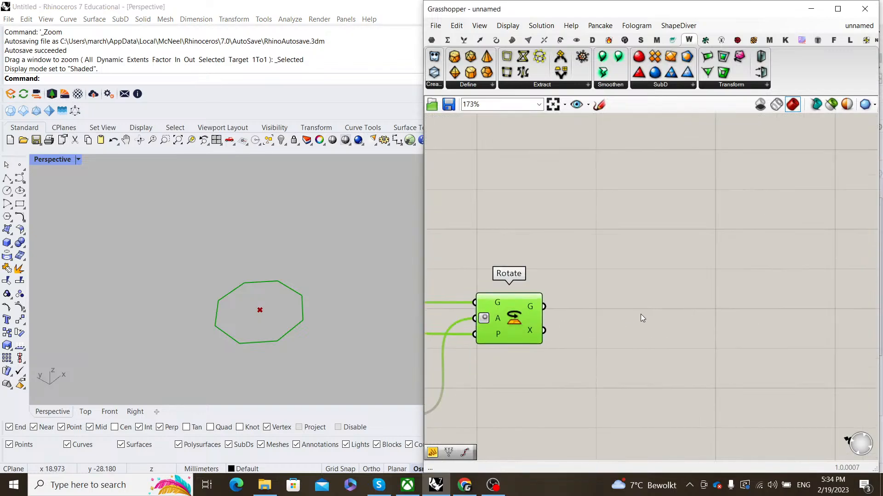
{"action": "double_click", "coordinate": [650, 314]}
{"action": "type", "text": "explode"}
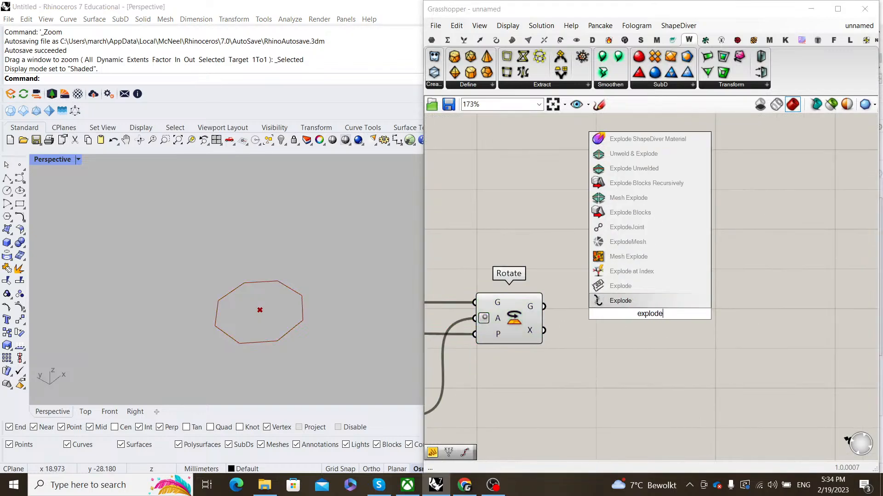
{"action": "key", "text": "Return"}
{"action": "left_click_drag", "start_coordinate": [544, 306], "coordinate": [623, 307]}
{"action": "left_click", "coordinate": [746, 283]}
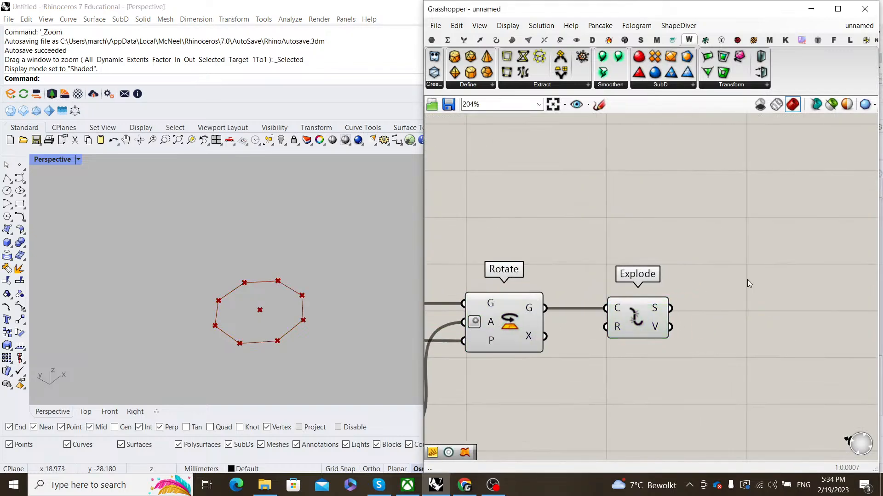
- Add a Dispatch component aligned beside Explode
{"action": "scroll", "coordinate": [747, 280], "scroll_direction": "up", "scroll_amount": 1}
{"action": "double_click", "coordinate": [748, 279]}
{"action": "type", "text": "dispatch"}
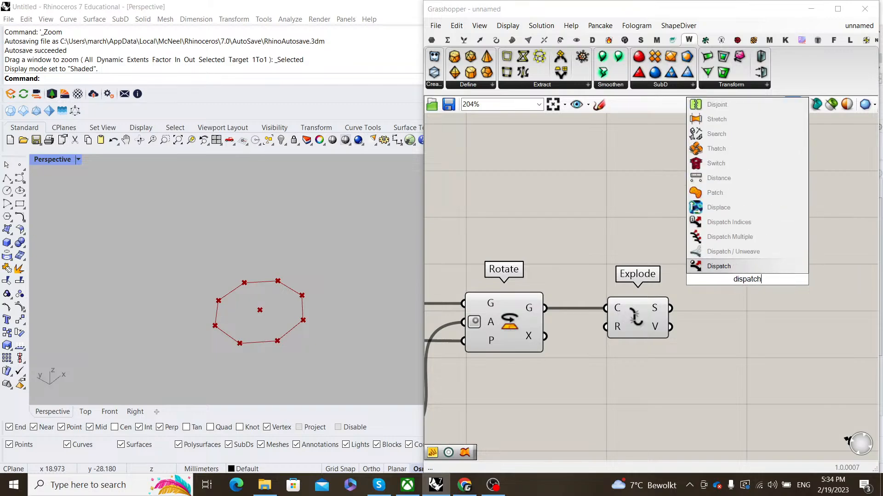
{"action": "key", "text": "Return"}
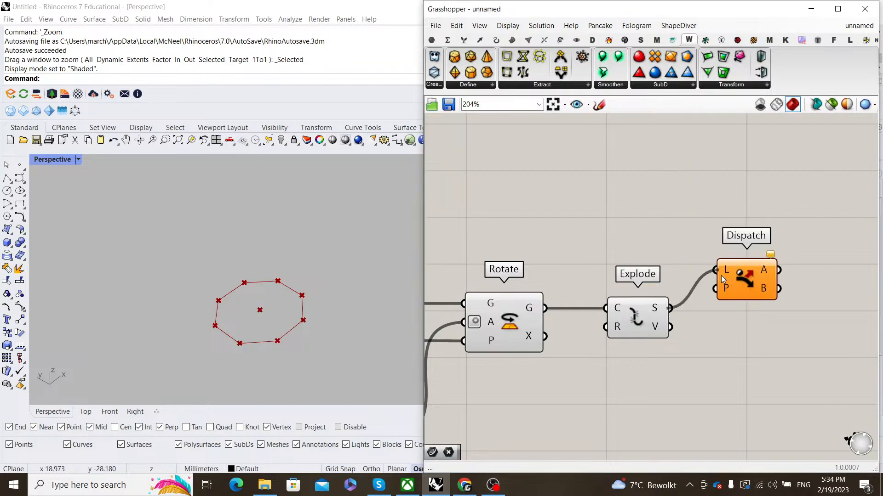
{"action": "left_click_drag", "start_coordinate": [738, 280], "coordinate": [773, 318]}
{"action": "right_click_drag", "start_coordinate": [726, 374], "coordinate": [669, 329]}
{"action": "left_click_drag", "start_coordinate": [732, 286], "coordinate": [727, 286]}
{"action": "left_click", "coordinate": [766, 343]}
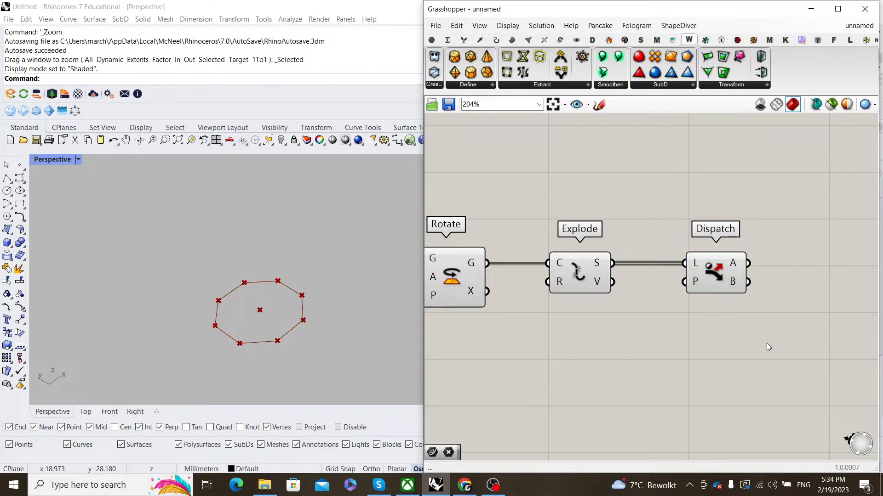
- Collect Dispatch's B output in a Curve parameter, replacing a mistaken Curves component
{"action": "double_click", "coordinate": [766, 343]}
{"action": "type", "text": "curves"}
{"action": "key", "text": "Return"}
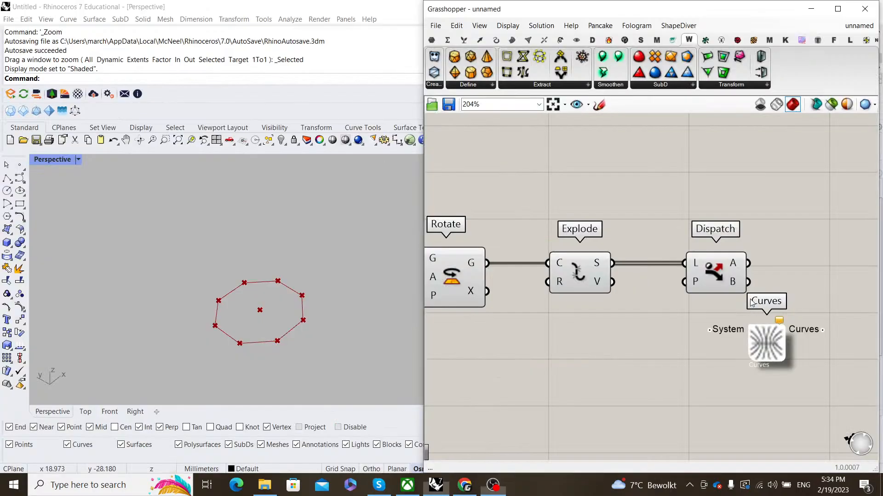
{"action": "left_click", "coordinate": [760, 333]}
{"action": "key", "text": "Delete"}
{"action": "double_click", "coordinate": [749, 347]}
{"action": "type", "text": "cur"}
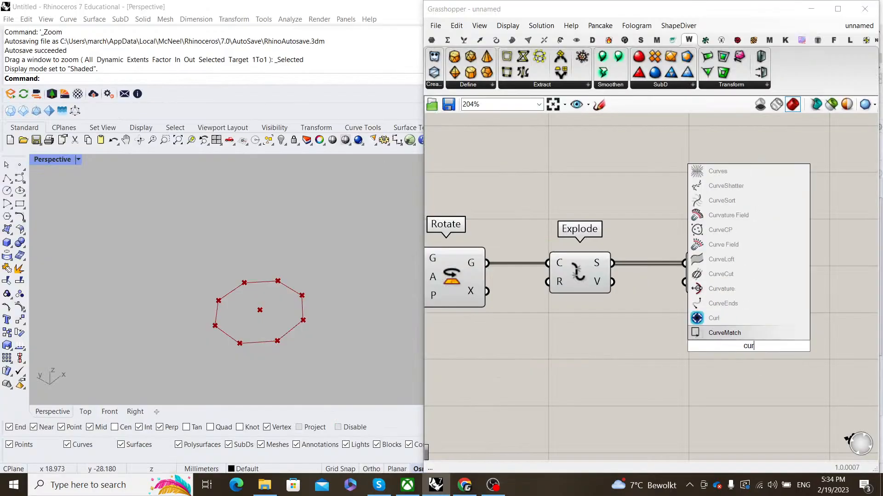
{"action": "type", "text": "ve"}
{"action": "key", "text": "Return"}
{"action": "right_click_drag", "start_coordinate": [756, 300], "coordinate": [679, 302]}
{"action": "left_click", "coordinate": [671, 351]}
{"action": "left_click_drag", "start_coordinate": [673, 266], "coordinate": [725, 293]}
{"action": "left_click_drag", "start_coordinate": [673, 284], "coordinate": [727, 289]}
- Pan the Rhino viewport to centre the octagon
{"action": "scroll", "coordinate": [104, 298], "scroll_direction": "down", "scroll_amount": 10}
{"action": "right_click_drag", "start_coordinate": [195, 286], "coordinate": [322, 266], "text": "shift"}
{"action": "scroll", "coordinate": [274, 302], "scroll_direction": "up", "scroll_amount": 5}
{"action": "scroll", "coordinate": [530, 316], "scroll_direction": "down", "scroll_amount": 2}
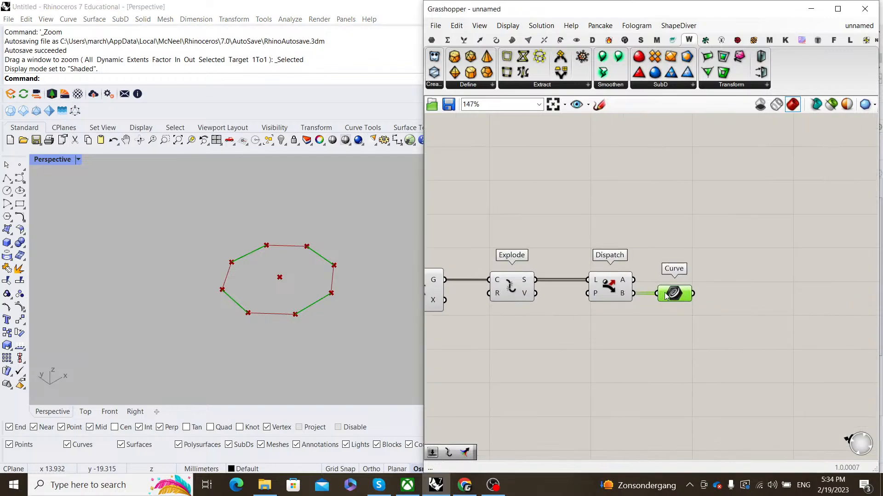
{"action": "scroll", "coordinate": [710, 331], "scroll_direction": "down", "scroll_amount": 3}
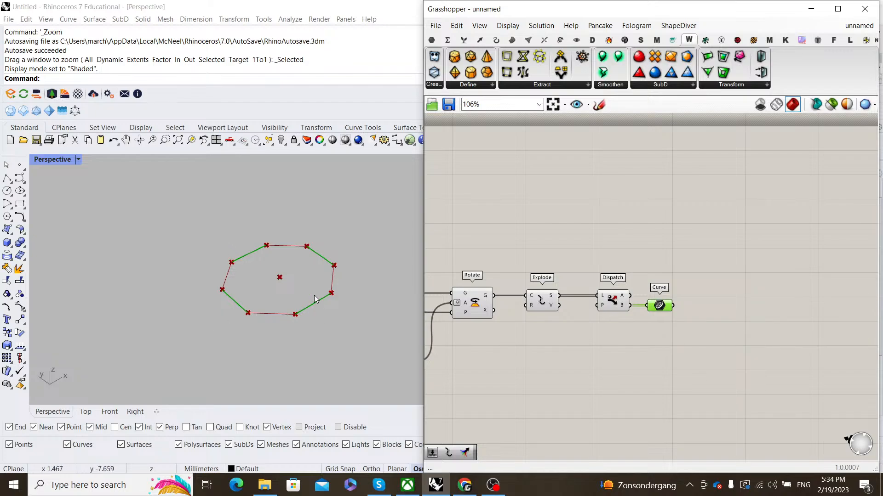
- Add Center components: one per dispatched edge and a For All copy giving the overall centre
{"action": "double_click", "coordinate": [709, 317]}
{"action": "type", "text": "center"}
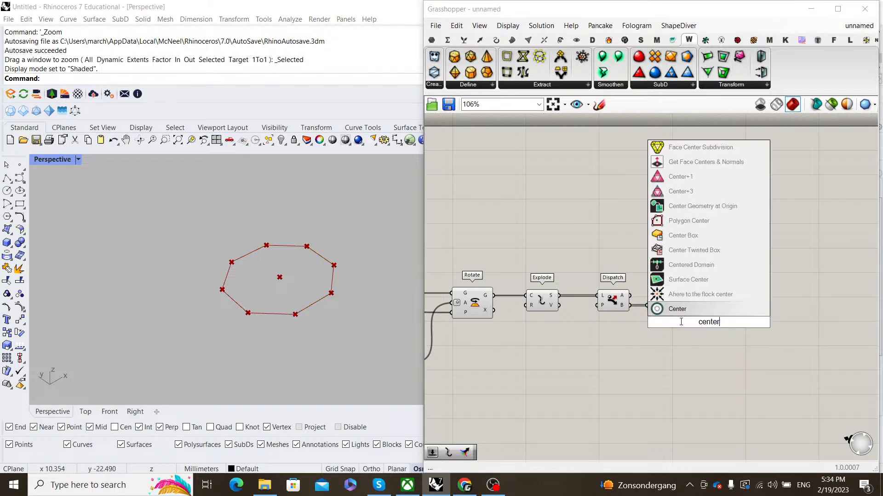
{"action": "key", "text": "Return"}
{"action": "scroll", "coordinate": [674, 309], "scroll_direction": "up", "scroll_amount": 2}
{"action": "left_click_drag", "start_coordinate": [668, 307], "coordinate": [714, 274]}
{"action": "right_click_drag", "start_coordinate": [520, 275], "coordinate": [578, 300]}
{"action": "left_click_drag", "start_coordinate": [568, 319], "coordinate": [772, 290]}
{"action": "right_click", "coordinate": [756, 297]}
{"action": "left_click", "coordinate": [766, 357]}
{"action": "right_click_drag", "start_coordinate": [774, 289], "coordinate": [625, 274]}
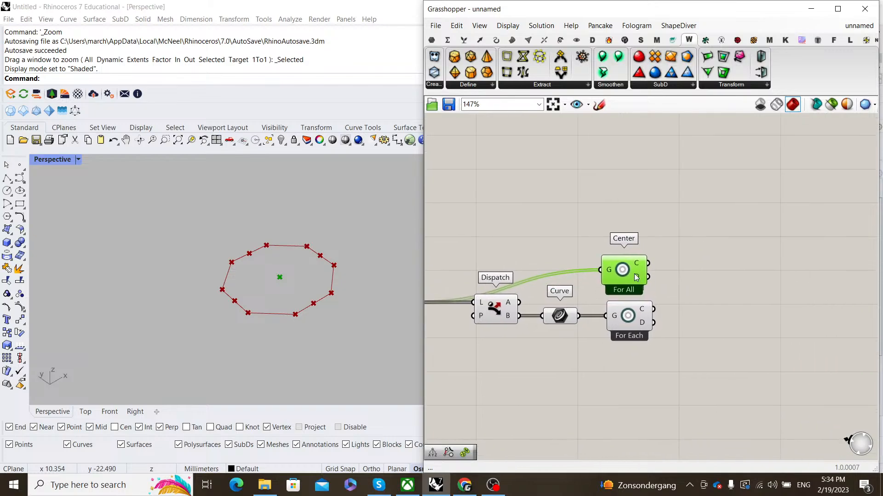
{"action": "left_click_drag", "start_coordinate": [628, 273], "coordinate": [632, 274]}
{"action": "left_click", "coordinate": [717, 278]}
- Add a Vector 2Pt from the overall centre to each edge centre
{"action": "double_click", "coordinate": [764, 286]}
{"action": "type", "text": "vector"}
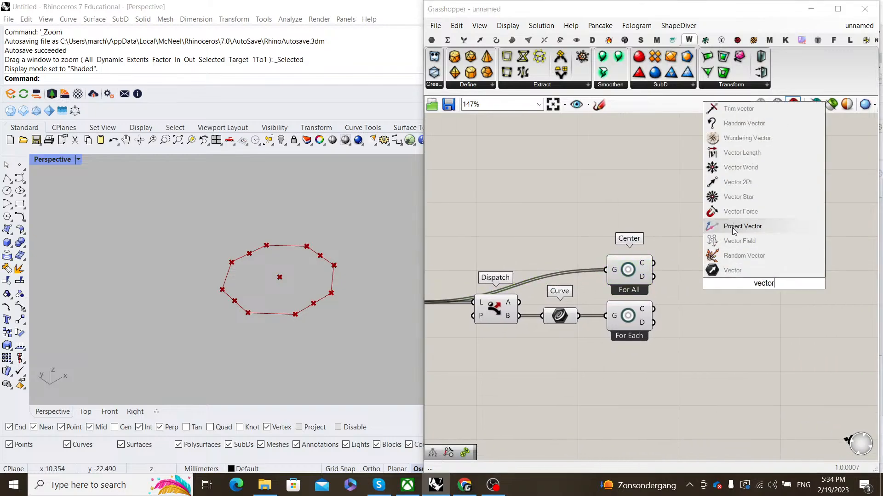
{"action": "left_click", "coordinate": [737, 182]}
{"action": "scroll", "coordinate": [657, 268], "scroll_direction": "up", "scroll_amount": 3}
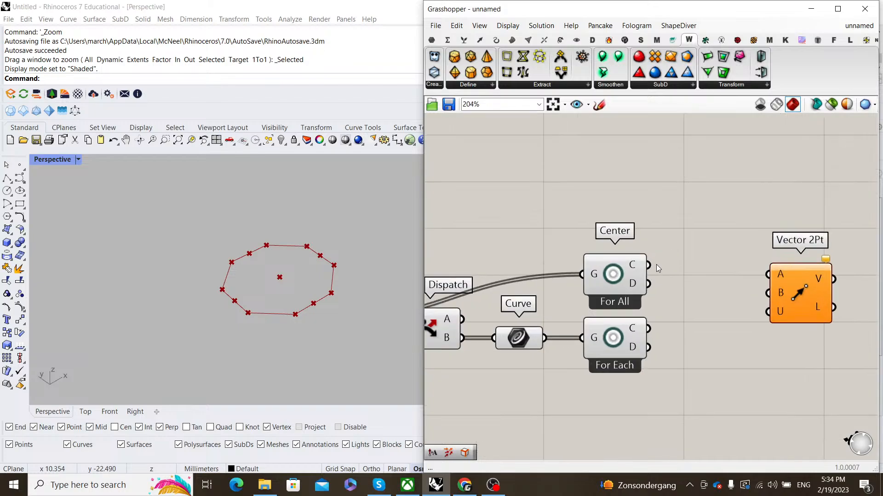
{"action": "left_click_drag", "start_coordinate": [781, 280], "coordinate": [723, 284]}
{"action": "left_click_drag", "start_coordinate": [648, 329], "coordinate": [711, 328]}
{"action": "left_click", "coordinate": [740, 260]}
{"action": "scroll", "coordinate": [741, 260], "scroll_direction": "down", "scroll_amount": 2}
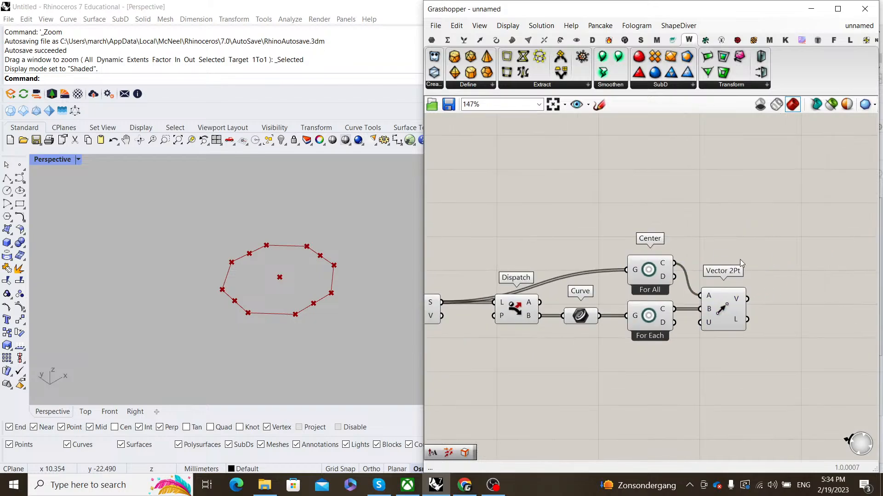
{"action": "right_click_drag", "start_coordinate": [741, 260], "coordinate": [666, 261]}
- Place a Move component and rearrange the Center and Vector 2Pt components around it
{"action": "double_click", "coordinate": [728, 286]}
{"action": "type", "text": "move"}
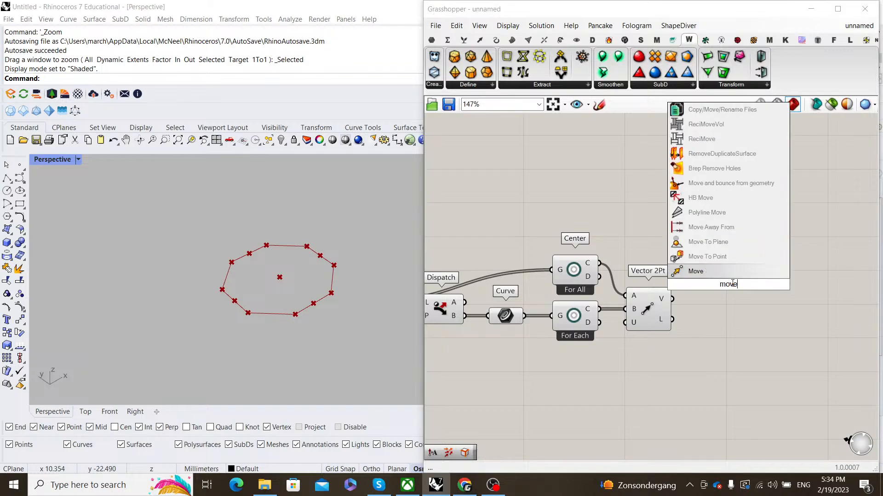
{"action": "key", "text": "Return"}
{"action": "left_click", "coordinate": [497, 319]}
{"action": "left_click_drag", "start_coordinate": [645, 386], "coordinate": [608, 346]}
{"action": "left_click_drag", "start_coordinate": [570, 316], "coordinate": [571, 365]}
{"action": "left_click", "coordinate": [593, 317]}
{"action": "left_click_drag", "start_coordinate": [646, 298], "coordinate": [648, 348]}
{"action": "left_click", "coordinate": [635, 295]}
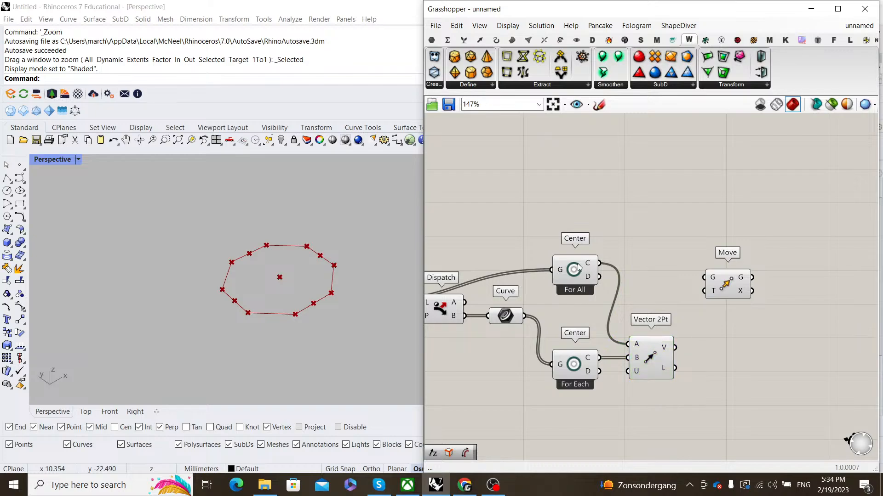
{"action": "left_click_drag", "start_coordinate": [578, 268], "coordinate": [578, 300]}
{"action": "left_click", "coordinate": [625, 313]}
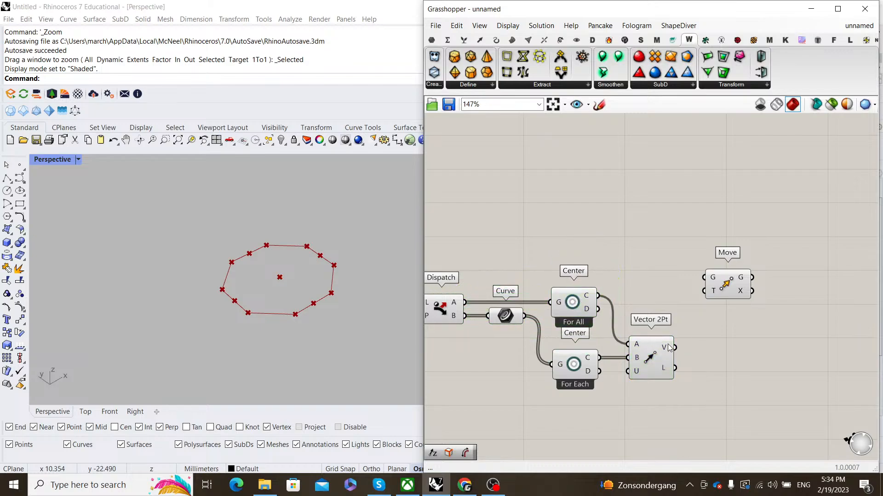
- Move the dispatched edges outward along the Vector 2Pt vectors and check them in 3D
{"action": "left_click_drag", "start_coordinate": [674, 348], "coordinate": [704, 291]}
{"action": "left_click_drag", "start_coordinate": [525, 315], "coordinate": [704, 277]}
{"action": "left_click_drag", "start_coordinate": [726, 286], "coordinate": [748, 324]}
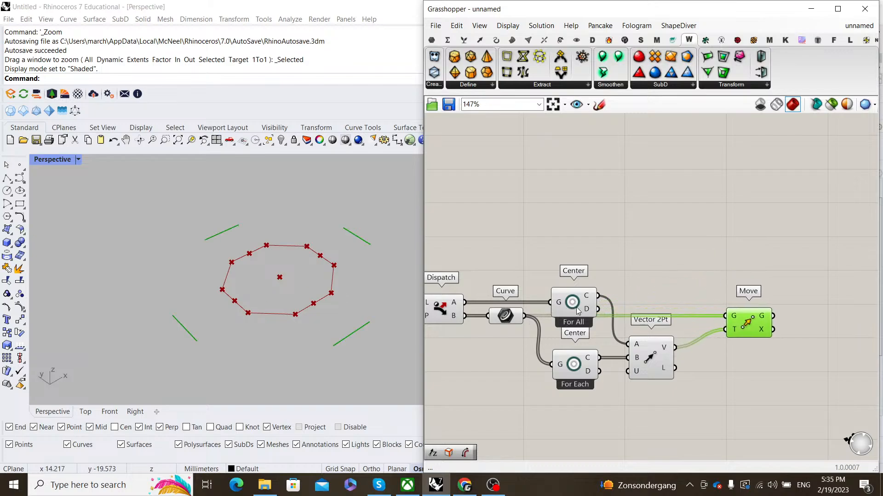
{"action": "scroll", "coordinate": [281, 265], "scroll_direction": "down", "scroll_amount": 6}
{"action": "right_click_drag", "start_coordinate": [283, 268], "coordinate": [340, 302]}
{"action": "scroll", "coordinate": [367, 363], "scroll_direction": "up", "scroll_amount": 6}
{"action": "scroll", "coordinate": [641, 321], "scroll_direction": "up", "scroll_amount": 4}
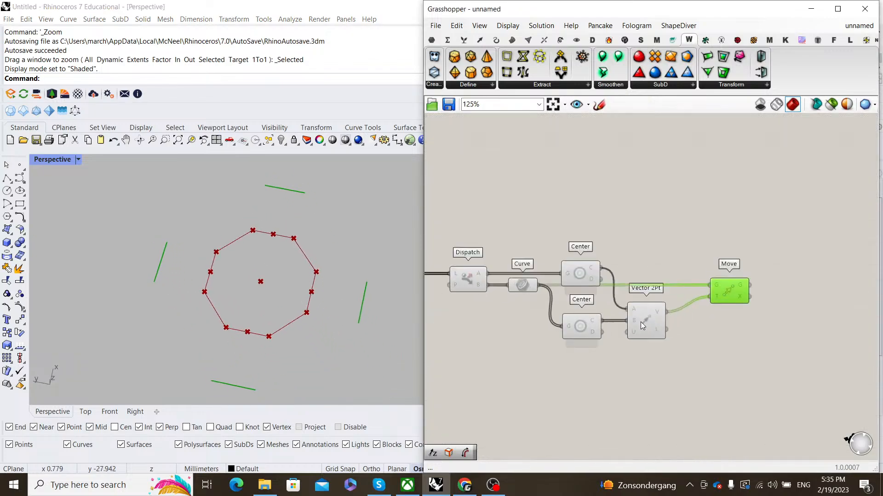
{"action": "right_click_drag", "start_coordinate": [574, 325], "coordinate": [612, 302]}
{"action": "right_click_drag", "start_coordinate": [794, 270], "coordinate": [668, 264]}
{"action": "left_click_drag", "start_coordinate": [668, 265], "coordinate": [782, 272]}
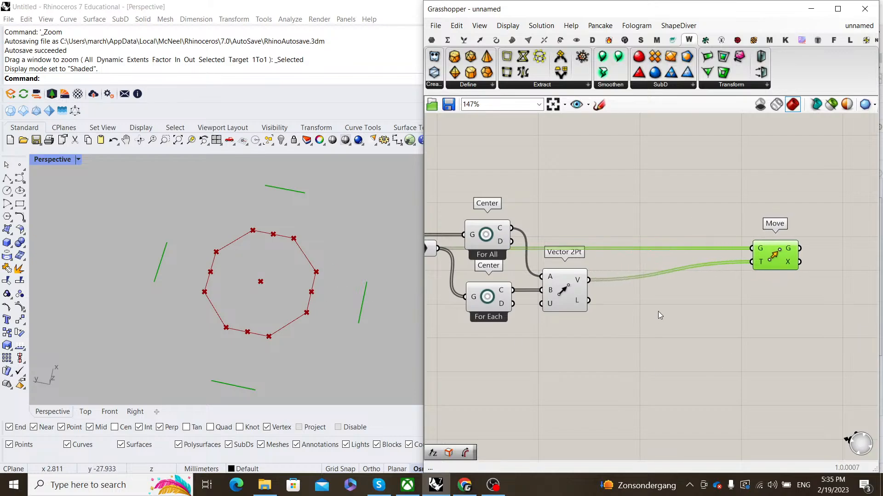
- Splice an Amplitude component between Vector 2Pt and Move
{"action": "double_click", "coordinate": [685, 338]}
{"action": "type", "text": "amplitude"}
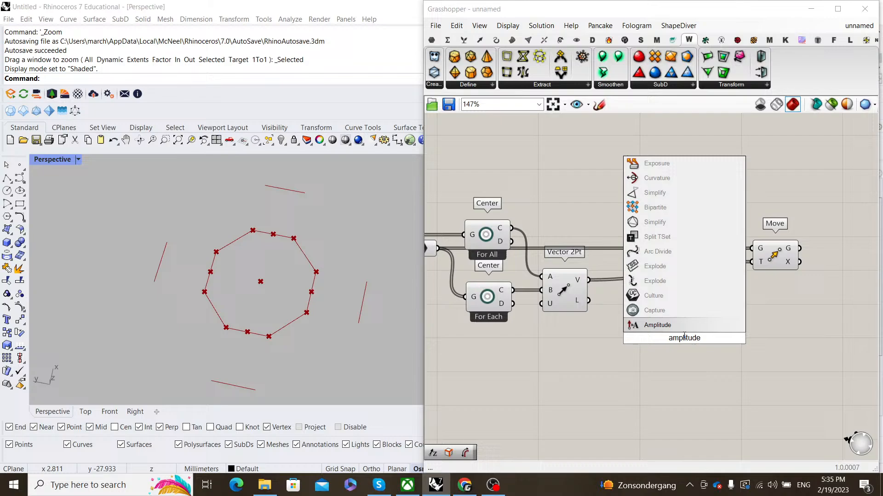
{"action": "key", "text": "Return"}
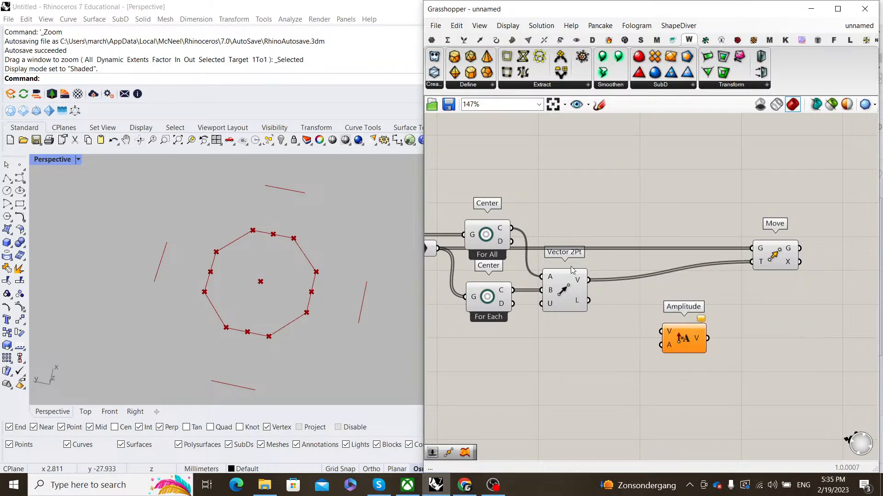
{"action": "left_click_drag", "start_coordinate": [685, 339], "coordinate": [686, 294]}
{"action": "left_click", "coordinate": [613, 295]}
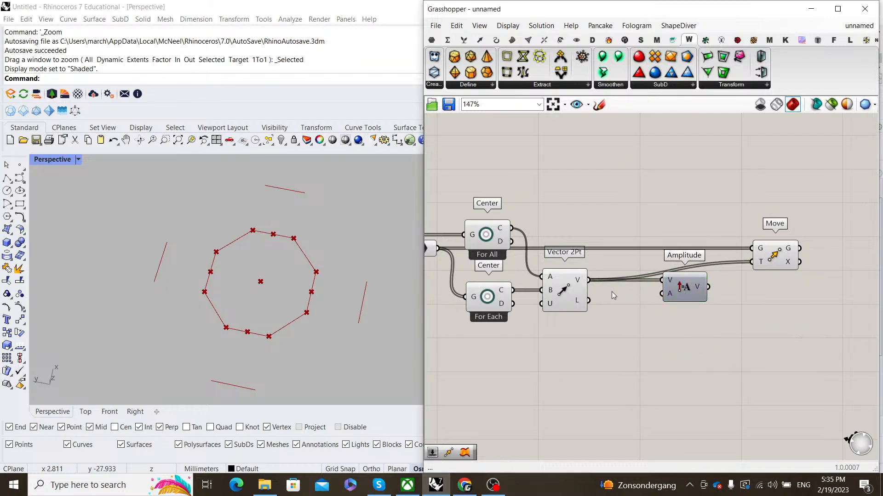
{"action": "left_click", "coordinate": [564, 281]}
{"action": "right_click_drag", "start_coordinate": [564, 281], "coordinate": [668, 270]}
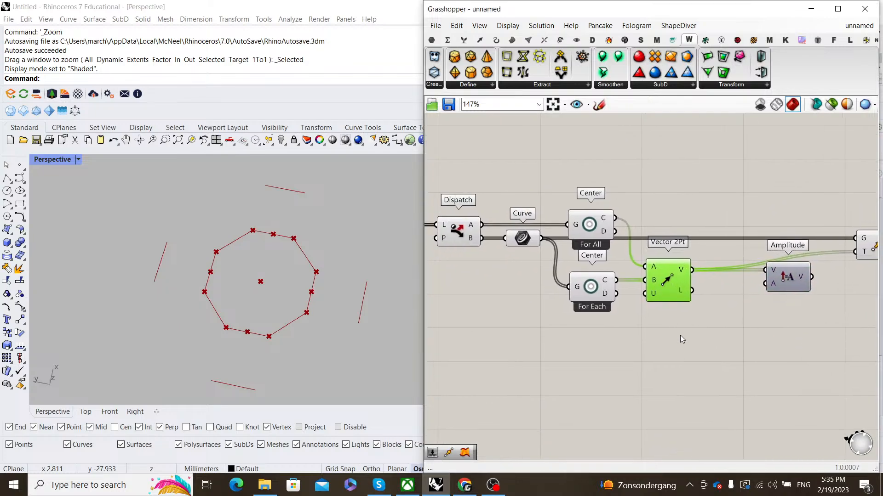
{"action": "left_click", "coordinate": [522, 243]}
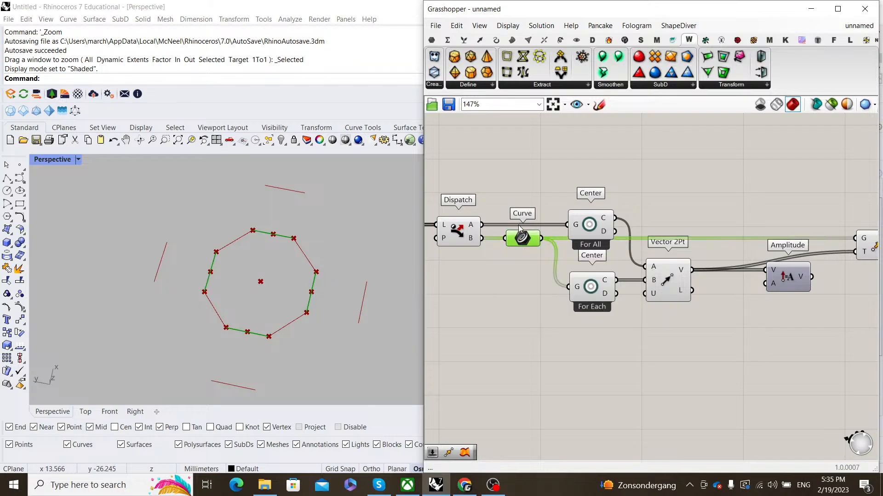
- Scale each vector by its edge's Length via Amplitude A, feeding the result to Move T
{"action": "double_click", "coordinate": [596, 371]}
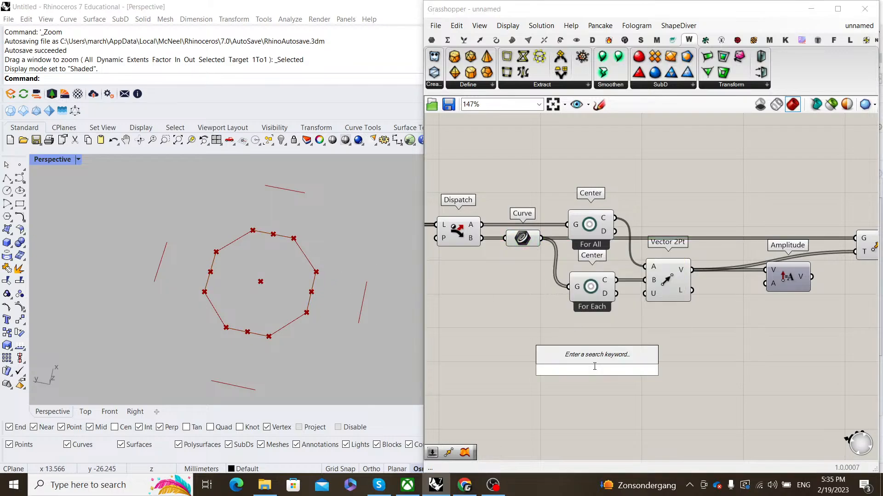
{"action": "type", "text": "length"}
{"action": "key", "text": "Return"}
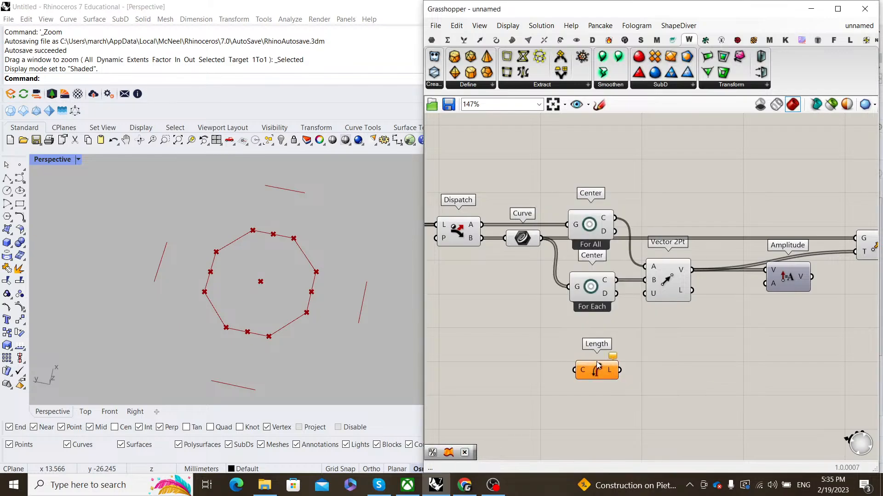
{"action": "left_click_drag", "start_coordinate": [541, 239], "coordinate": [586, 350]}
{"action": "right_click_drag", "start_coordinate": [624, 320], "coordinate": [561, 328]}
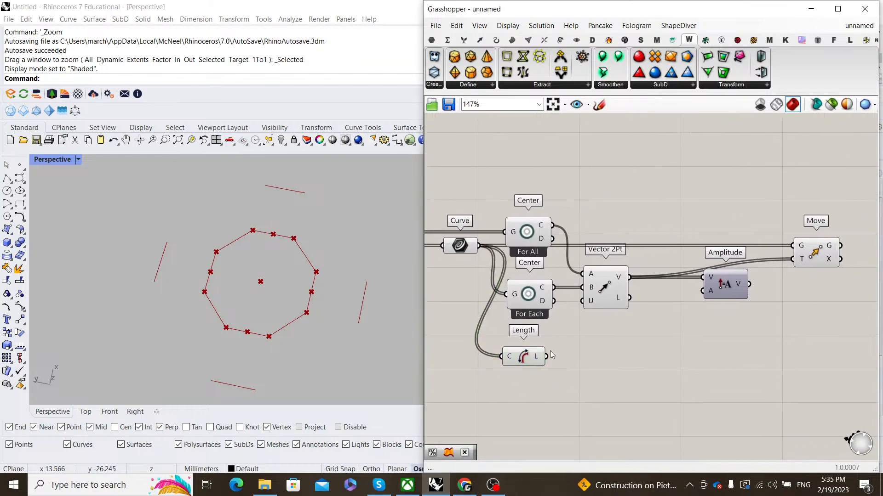
{"action": "left_click_drag", "start_coordinate": [546, 356], "coordinate": [710, 296]}
{"action": "left_click", "coordinate": [711, 296]}
{"action": "left_click_drag", "start_coordinate": [528, 356], "coordinate": [535, 349]}
{"action": "left_click", "coordinate": [583, 320]}
{"action": "right_click_drag", "start_coordinate": [584, 319], "coordinate": [517, 326]}
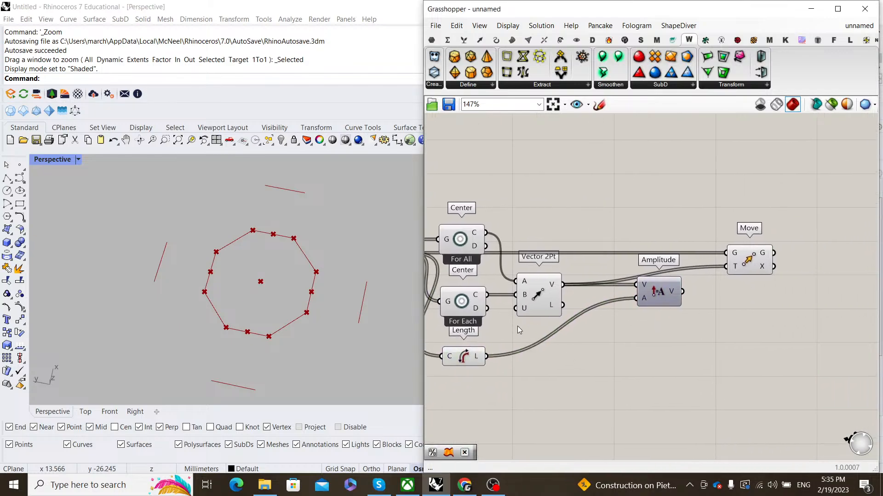
{"action": "left_click_drag", "start_coordinate": [683, 291], "coordinate": [743, 259]}
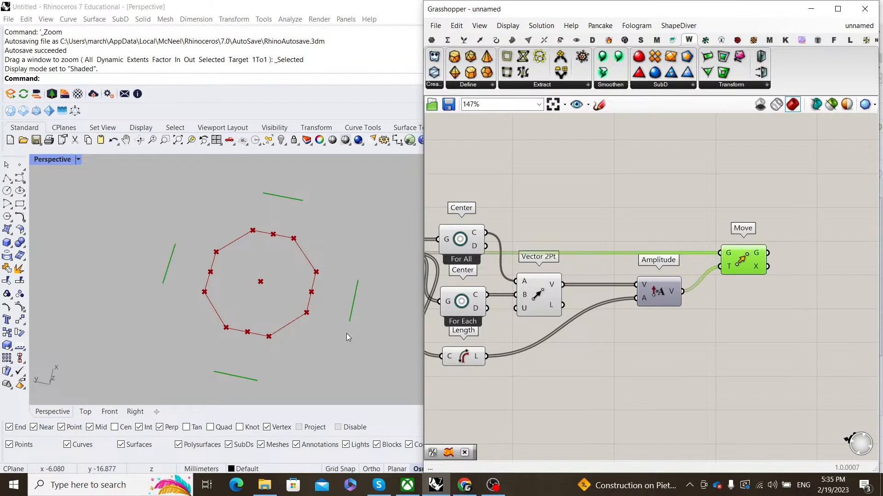
- Turn Preview Off on the four helper components
{"action": "right_click_drag", "start_coordinate": [579, 271], "coordinate": [543, 277]}
{"action": "scroll", "coordinate": [544, 278], "scroll_direction": "down", "scroll_amount": 2}
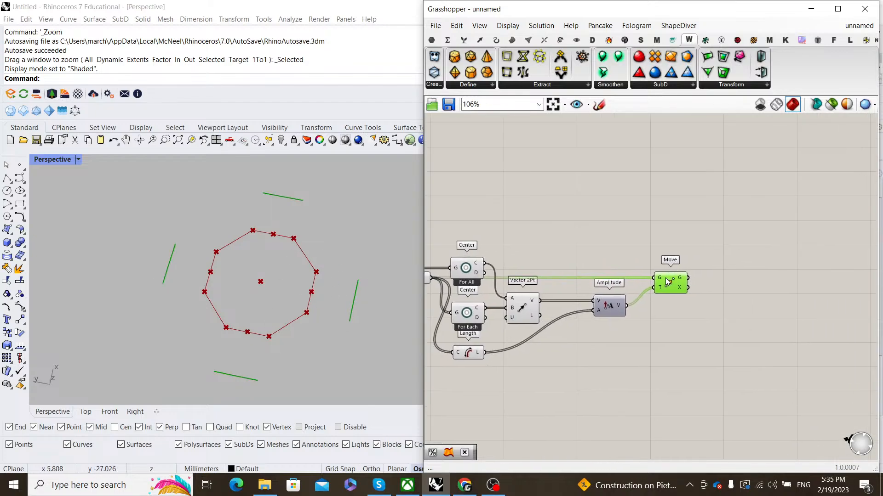
{"action": "left_click_drag", "start_coordinate": [556, 386], "coordinate": [455, 208]}
{"action": "right_click", "coordinate": [457, 207]}
{"action": "left_click", "coordinate": [501, 227]}
{"action": "left_click", "coordinate": [570, 230]}
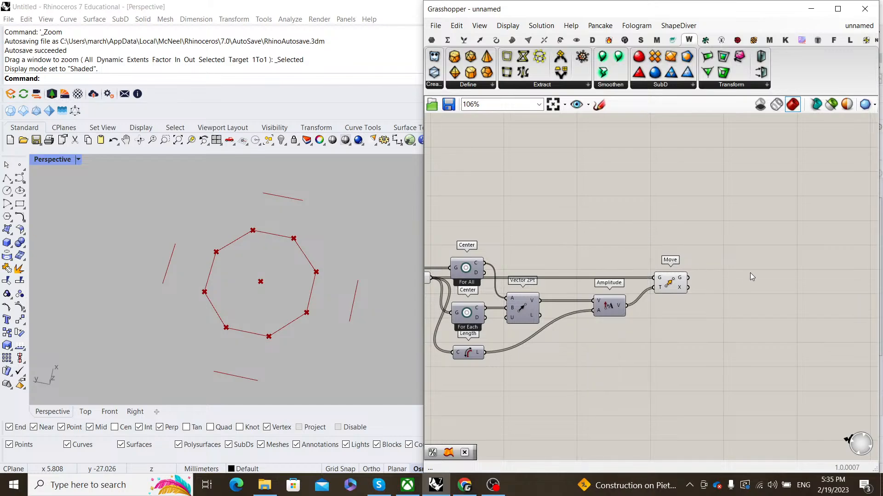
{"action": "right_click_drag", "start_coordinate": [749, 272], "coordinate": [688, 274]}
- Add a Ruled Surface with the moved edges as B and the original curves as A, viewed from above
{"action": "double_click", "coordinate": [688, 274]}
{"action": "type", "text": "ruled"}
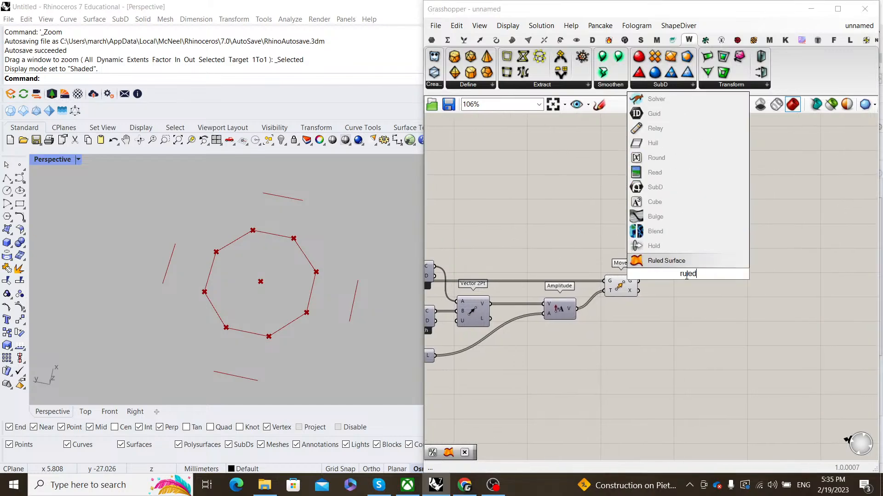
{"action": "key", "text": "Return"}
{"action": "scroll", "coordinate": [634, 247], "scroll_direction": "up", "scroll_amount": 3}
{"action": "left_click_drag", "start_coordinate": [647, 275], "coordinate": [690, 278]}
{"action": "left_click_drag", "start_coordinate": [721, 268], "coordinate": [726, 273]}
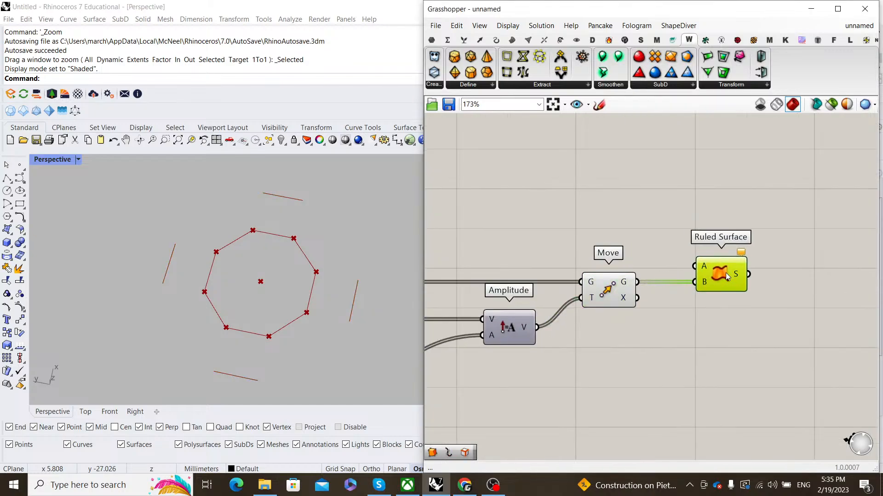
{"action": "scroll", "coordinate": [726, 272], "scroll_direction": "down", "scroll_amount": 6}
{"action": "right_click_drag", "start_coordinate": [524, 274], "coordinate": [557, 287]}
{"action": "scroll", "coordinate": [558, 286], "scroll_direction": "up", "scroll_amount": 2}
{"action": "left_click_drag", "start_coordinate": [572, 296], "coordinate": [818, 282]}
{"action": "right_click_drag", "start_coordinate": [279, 220], "coordinate": [307, 280]}
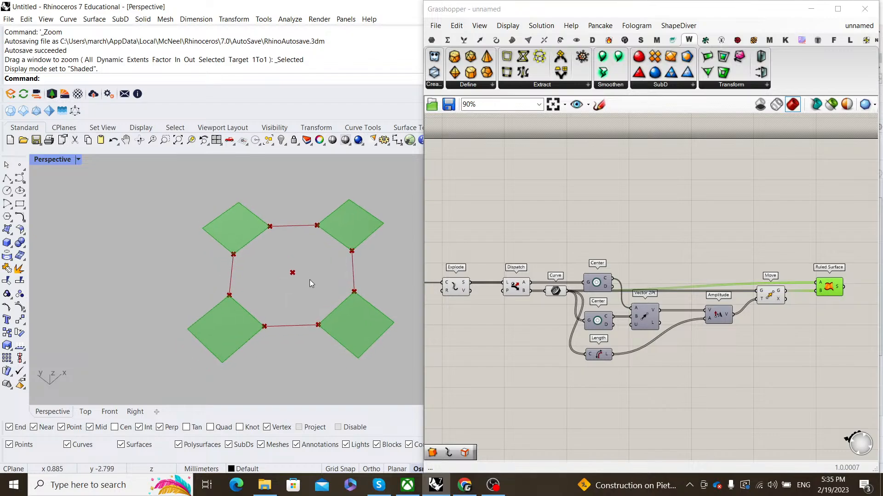
- Turn Preview Off on all the upstream components
{"action": "scroll", "coordinate": [771, 246], "scroll_direction": "down", "scroll_amount": 3}
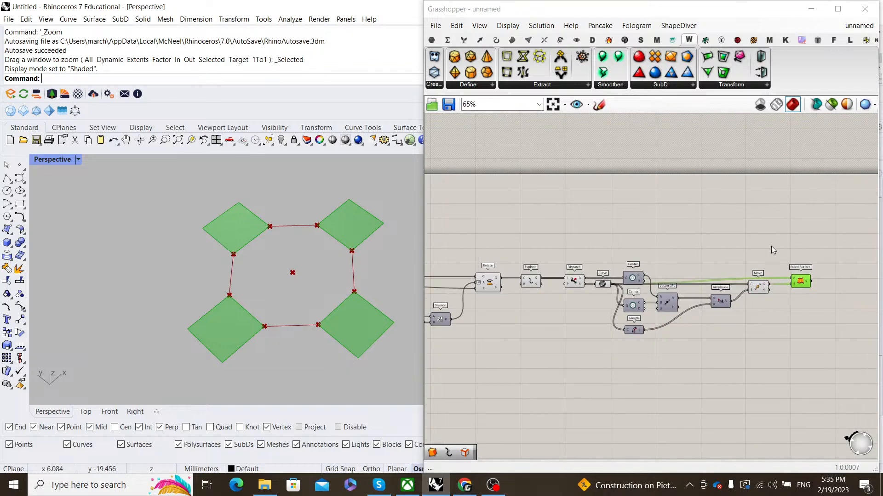
{"action": "left_click_drag", "start_coordinate": [705, 344], "coordinate": [513, 243]}
{"action": "right_click", "coordinate": [533, 227]}
{"action": "left_click", "coordinate": [555, 246]}
{"action": "left_click", "coordinate": [614, 232]}
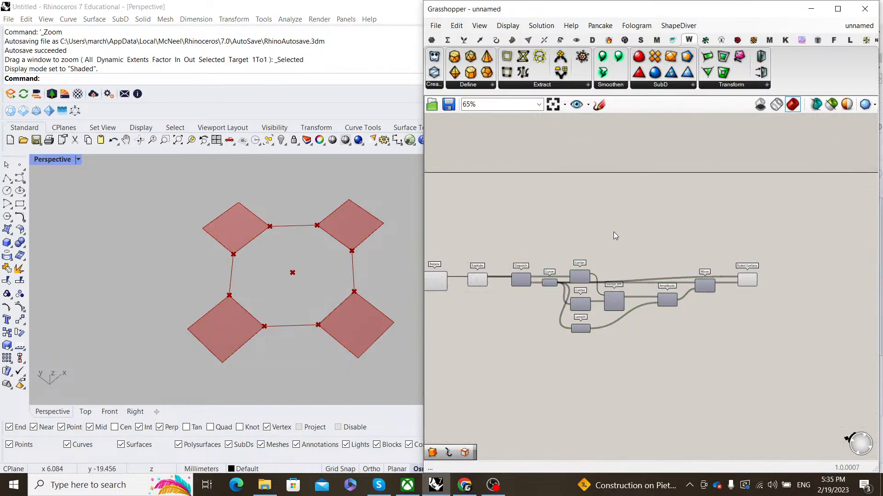
- Orbit and zoom around the four diamond tiles and check the Ruled Surface output
{"action": "scroll", "coordinate": [336, 271], "scroll_direction": "down", "scroll_amount": 5}
{"action": "right_click_drag", "start_coordinate": [336, 271], "coordinate": [327, 233]}
{"action": "scroll", "coordinate": [326, 230], "scroll_direction": "up", "scroll_amount": 3}
{"action": "scroll", "coordinate": [326, 233], "scroll_direction": "down", "scroll_amount": 5}
{"action": "right_click_drag", "start_coordinate": [260, 237], "coordinate": [340, 312], "text": "shift"}
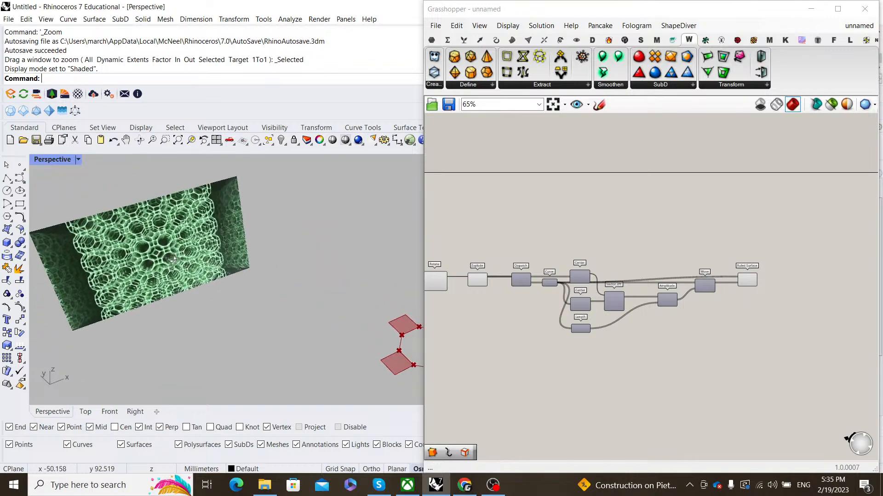
{"action": "scroll", "coordinate": [200, 270], "scroll_direction": "up", "scroll_amount": 10}
{"action": "scroll", "coordinate": [231, 275], "scroll_direction": "down", "scroll_amount": 9}
{"action": "scroll", "coordinate": [232, 275], "scroll_direction": "up", "scroll_amount": 7}
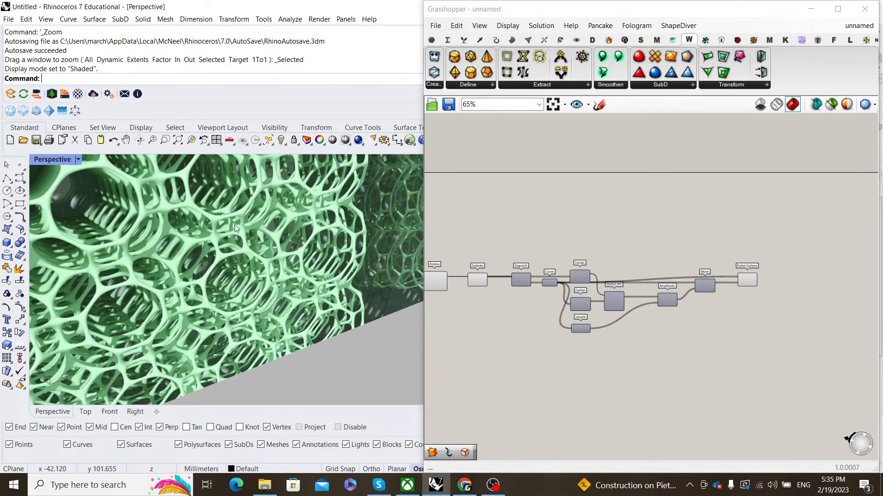
{"action": "scroll", "coordinate": [203, 290], "scroll_direction": "down", "scroll_amount": 14}
{"action": "scroll", "coordinate": [292, 305], "scroll_direction": "up", "scroll_amount": 8}
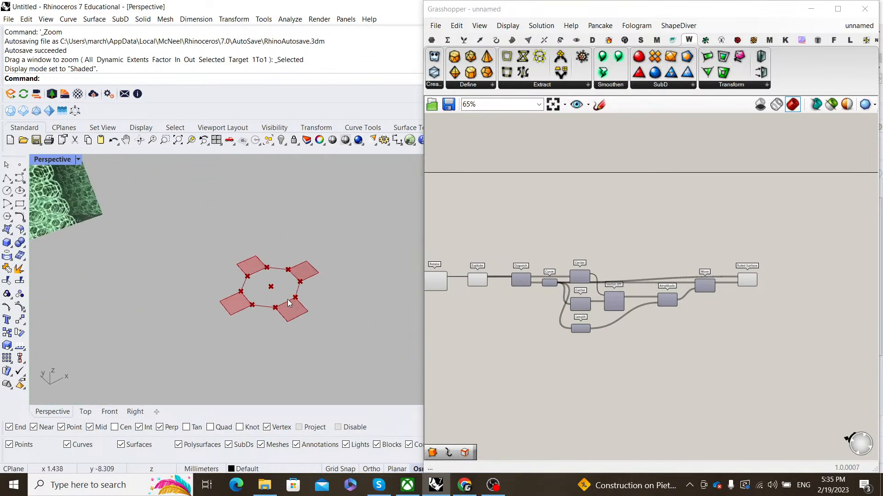
{"action": "right_click_drag", "start_coordinate": [291, 304], "coordinate": [304, 263]}
{"action": "scroll", "coordinate": [304, 264], "scroll_direction": "up", "scroll_amount": 3}
{"action": "scroll", "coordinate": [689, 285], "scroll_direction": "up", "scroll_amount": 4}
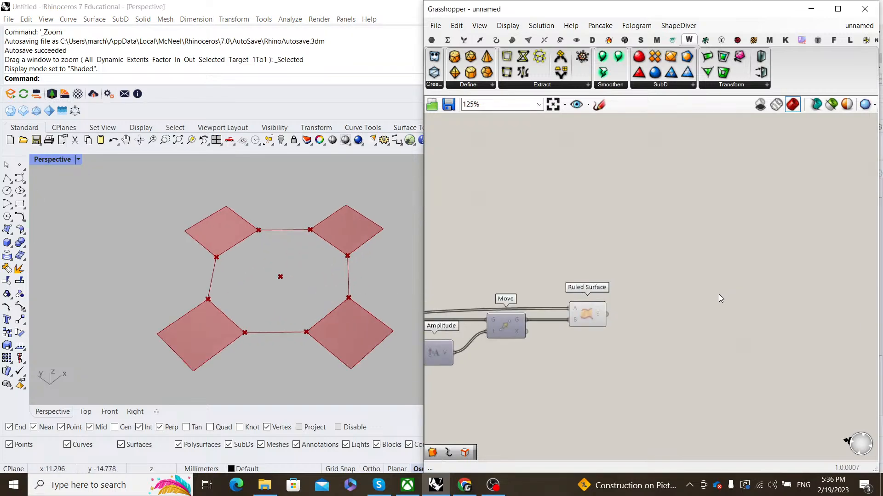
{"action": "left_click", "coordinate": [588, 314]}
{"action": "left_click", "coordinate": [685, 304]}
{"action": "scroll", "coordinate": [685, 305], "scroll_direction": "down", "scroll_amount": 6}
{"action": "scroll", "coordinate": [647, 295], "scroll_direction": "up", "scroll_amount": 6}
{"action": "right_click_drag", "start_coordinate": [592, 281], "coordinate": [626, 293]}
{"action": "scroll", "coordinate": [647, 274], "scroll_direction": "down", "scroll_amount": 4}
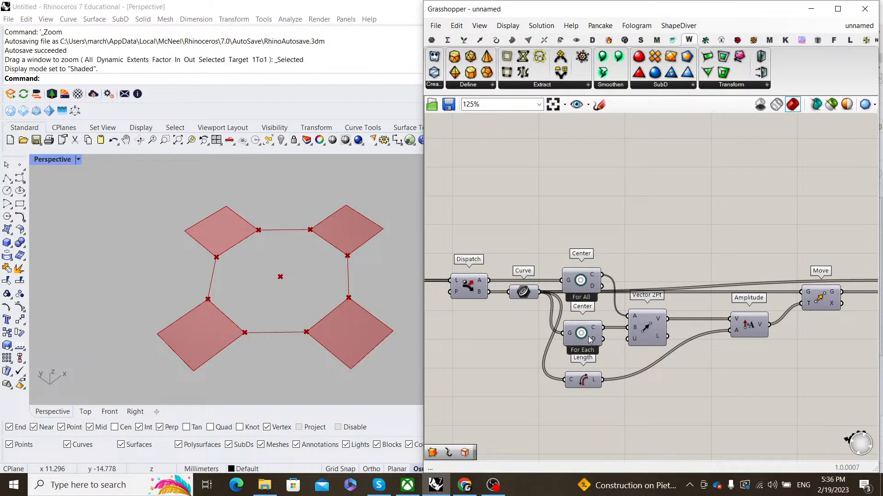
- Add Curve Closest Point using each edge centre as P and the relayed edge curves as C
{"action": "right_click_drag", "start_coordinate": [623, 223], "coordinate": [626, 198]}
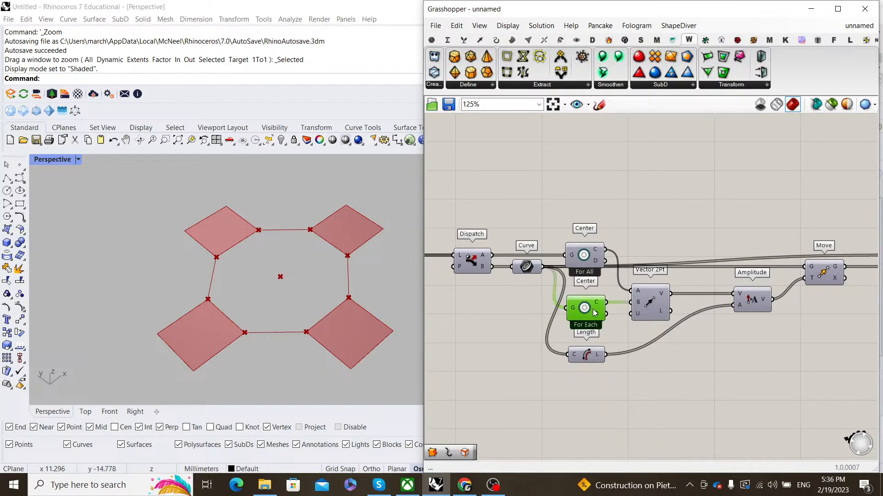
{"action": "double_click", "coordinate": [704, 373]}
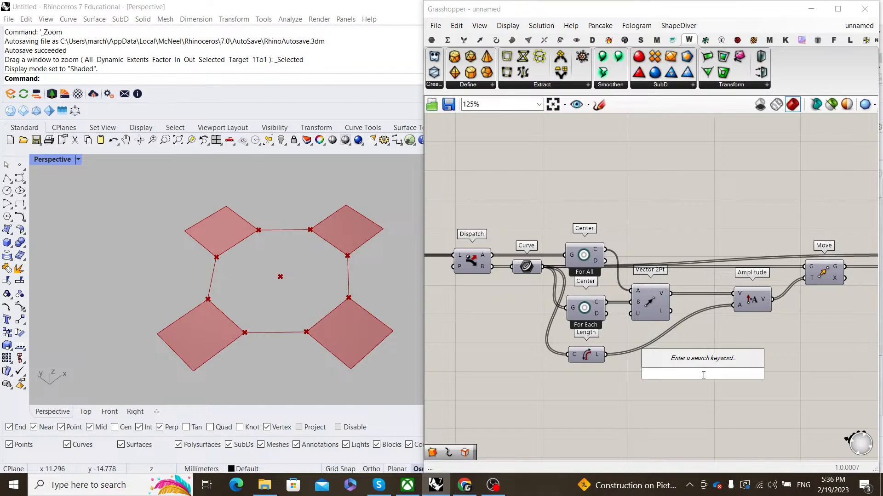
{"action": "type", "text": "curve closes"}
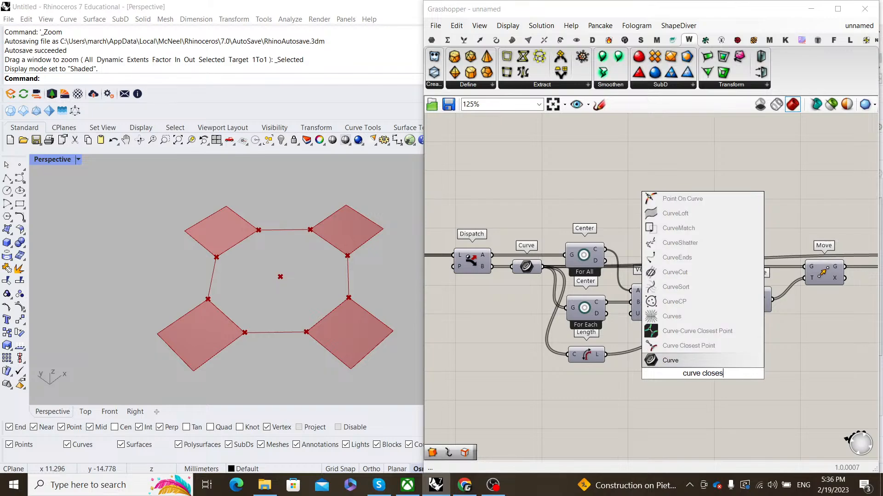
{"action": "type", "text": "t point"}
{"action": "key", "text": "Return"}
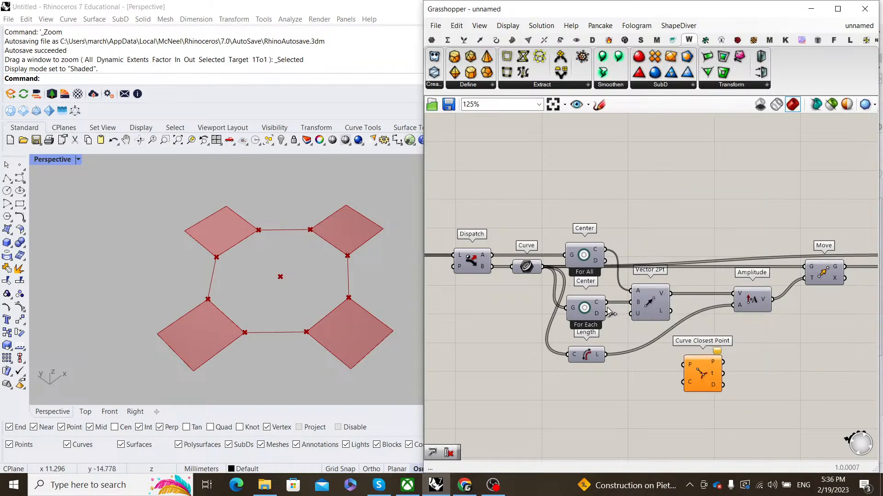
{"action": "left_click_drag", "start_coordinate": [691, 377], "coordinate": [672, 390]}
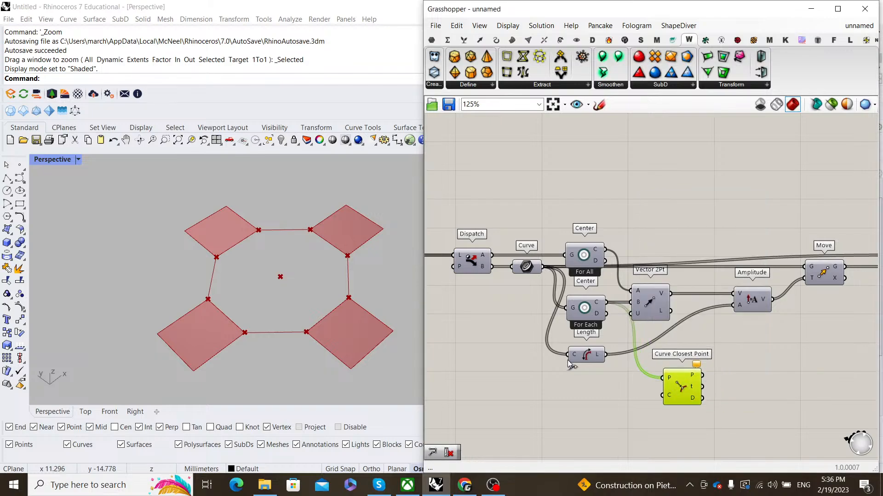
{"action": "double_click", "coordinate": [556, 352]}
{"action": "left_click_drag", "start_coordinate": [556, 353], "coordinate": [661, 395]}
{"action": "left_click_drag", "start_coordinate": [689, 388], "coordinate": [677, 388]}
{"action": "right_click_drag", "start_coordinate": [704, 387], "coordinate": [616, 363]}
{"action": "double_click", "coordinate": [521, 372]}
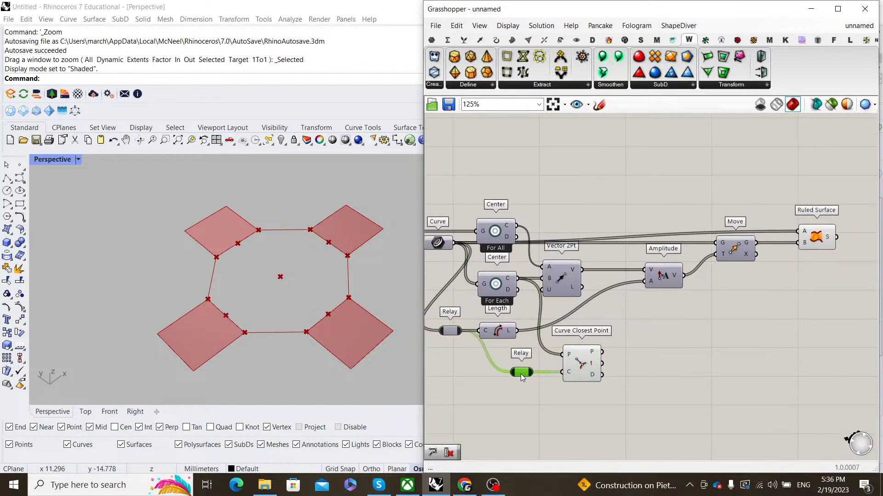
- Add a Perp Frame on the edge curves at the closest-point parameter t
{"action": "double_click", "coordinate": [666, 397]}
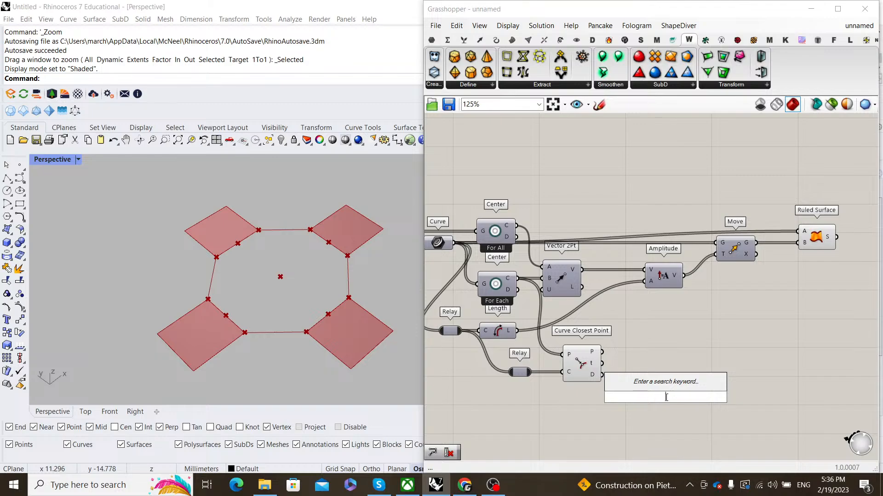
{"action": "type", "text": "perp fr"}
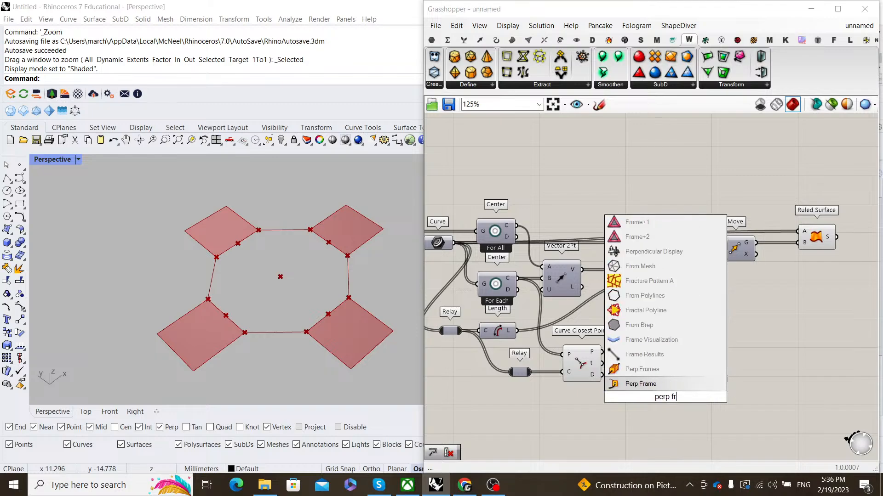
{"action": "type", "text": "ame"}
{"action": "key", "text": "Return"}
{"action": "scroll", "coordinate": [603, 366], "scroll_direction": "up", "scroll_amount": 2}
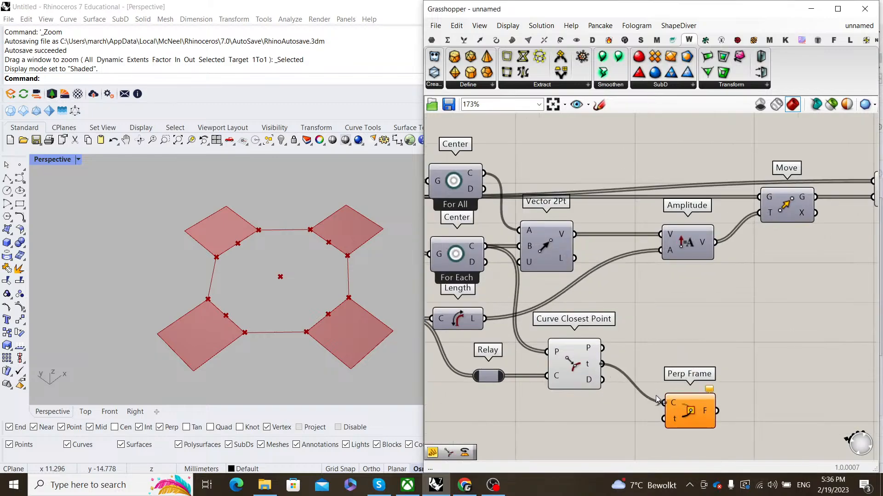
{"action": "left_click_drag", "start_coordinate": [656, 400], "coordinate": [661, 403]}
{"action": "left_click_drag", "start_coordinate": [690, 413], "coordinate": [663, 387]}
{"action": "left_click_drag", "start_coordinate": [678, 388], "coordinate": [661, 348]}
{"action": "right_click_drag", "start_coordinate": [661, 348], "coordinate": [545, 356]}
- Add a Rotate component for the ruled surfaces, using the perpendicular frames as rotation planes
{"action": "scroll", "coordinate": [627, 344], "scroll_direction": "down", "scroll_amount": 2}
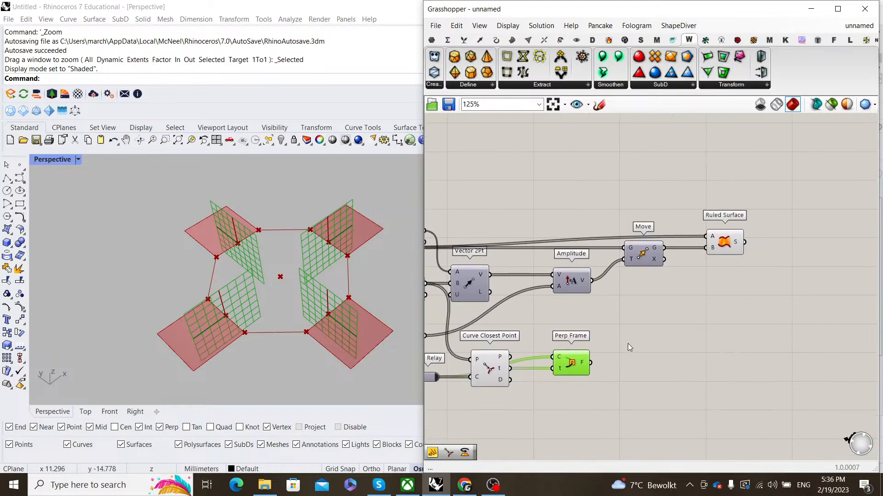
{"action": "double_click", "coordinate": [675, 332]}
{"action": "type", "text": "rotate"}
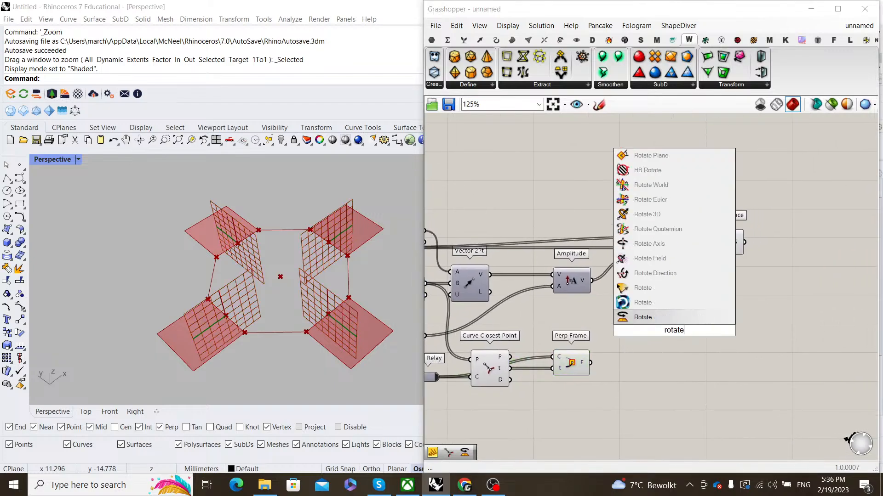
{"action": "key", "text": "Return"}
{"action": "right_click_drag", "start_coordinate": [777, 292], "coordinate": [745, 291]}
{"action": "left_click", "coordinate": [700, 241]}
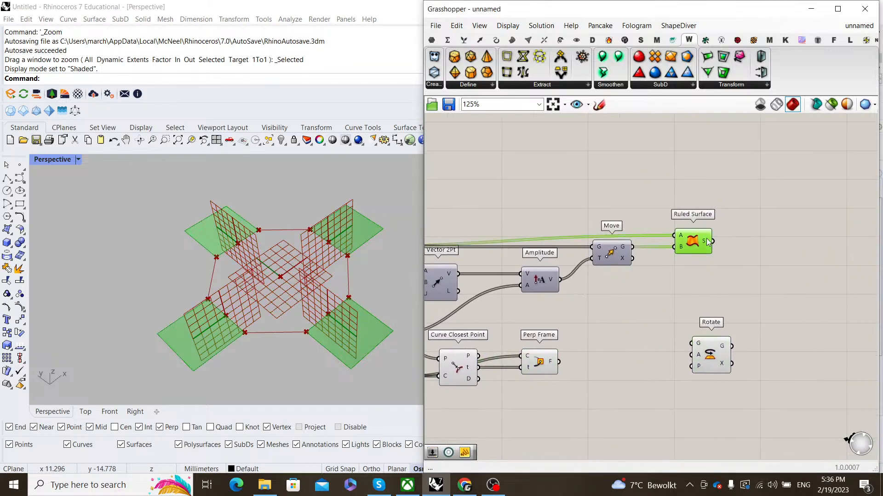
{"action": "left_click_drag", "start_coordinate": [711, 356], "coordinate": [765, 359]}
{"action": "left_click_drag", "start_coordinate": [661, 326], "coordinate": [646, 327]}
{"action": "left_click_drag", "start_coordinate": [559, 362], "coordinate": [779, 350]}
- Drive Rotate's angle with a 45 slider, setting the angle input to degrees
{"action": "double_click", "coordinate": [674, 340]}
{"action": "type", "text": "4"}
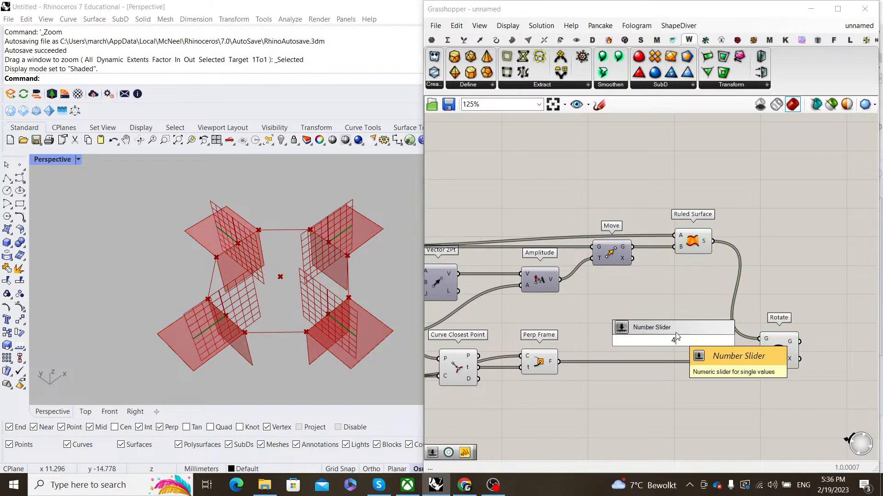
{"action": "type", "text": "4"}
{"action": "key", "text": "BackSpace"}
{"action": "type", "text": "5"}
{"action": "key", "text": "Return"}
{"action": "scroll", "coordinate": [818, 390], "scroll_direction": "up", "scroll_amount": 2}
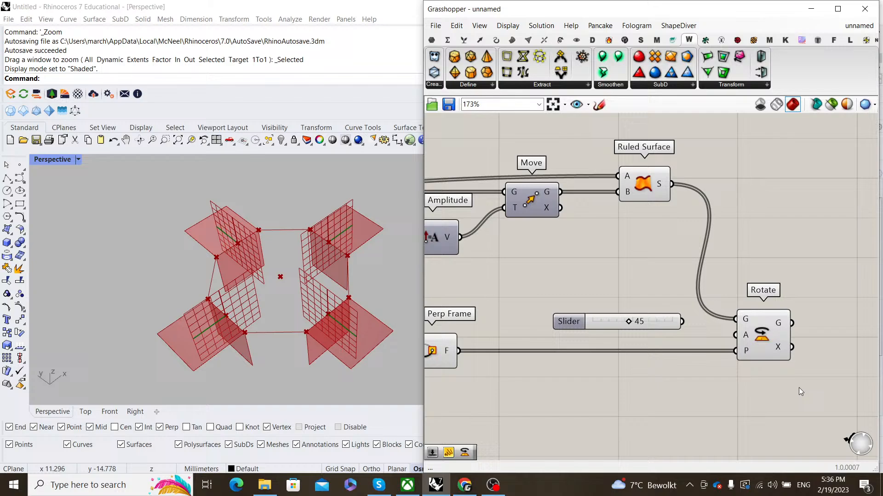
{"action": "right_click", "coordinate": [743, 337]}
{"action": "left_click", "coordinate": [776, 363]}
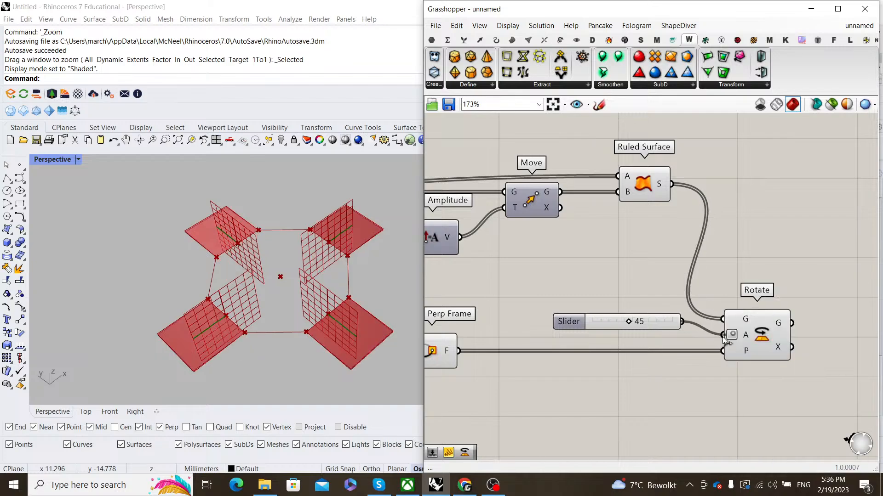
{"action": "left_click", "coordinate": [762, 332]}
{"action": "left_click_drag", "start_coordinate": [660, 317], "coordinate": [672, 330]}
{"action": "left_click", "coordinate": [669, 320]}
{"action": "left_click", "coordinate": [669, 314]}
- Turn off preview of the upstream helper components so only the rotated faces show
{"action": "scroll", "coordinate": [317, 306], "scroll_direction": "down", "scroll_amount": 10}
{"action": "right_click_drag", "start_coordinate": [323, 308], "coordinate": [307, 250]}
{"action": "scroll", "coordinate": [307, 249], "scroll_direction": "up", "scroll_amount": 10}
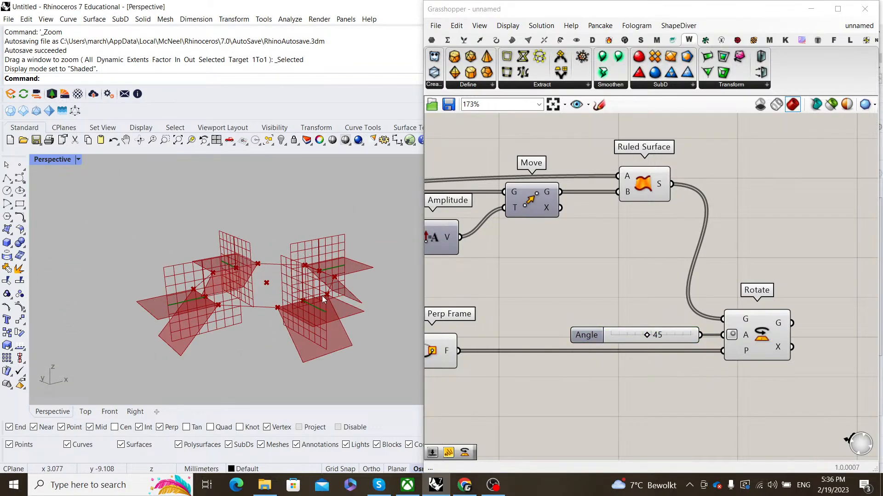
{"action": "scroll", "coordinate": [647, 332], "scroll_direction": "down", "scroll_amount": 1}
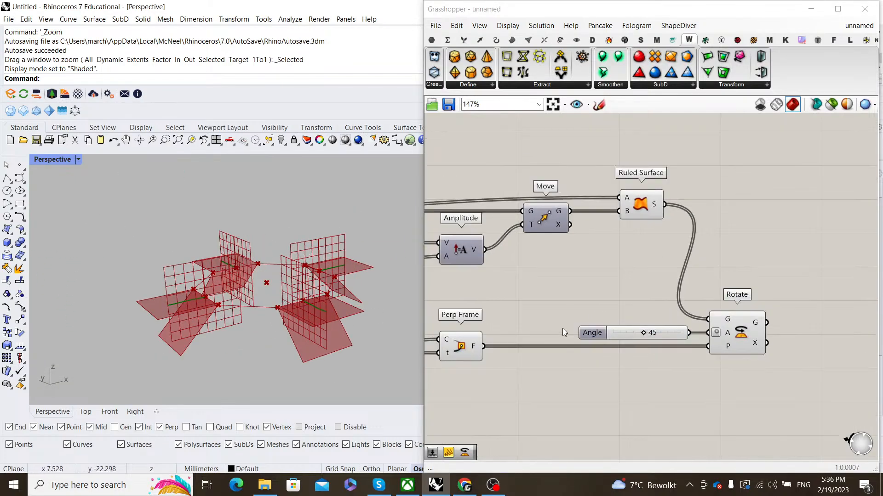
{"action": "scroll", "coordinate": [562, 328], "scroll_direction": "down", "scroll_amount": 3}
{"action": "left_click_drag", "start_coordinate": [674, 328], "coordinate": [497, 148]}
{"action": "right_click", "coordinate": [543, 149]}
{"action": "left_click", "coordinate": [571, 167]}
- Insert a Negative component into the wire from the 45 slider to Rotate's angle
{"action": "right_click_drag", "start_coordinate": [721, 256], "coordinate": [684, 251]}
{"action": "scroll", "coordinate": [684, 251], "scroll_direction": "up", "scroll_amount": 2}
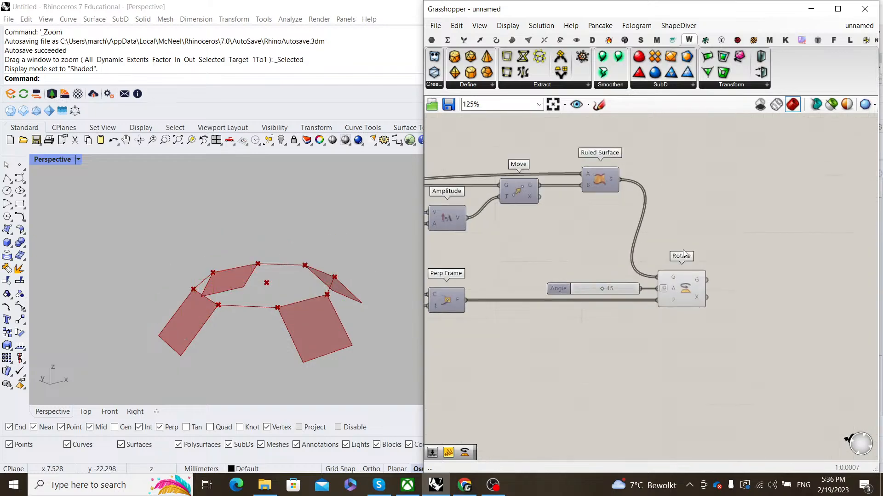
{"action": "double_click", "coordinate": [747, 271]}
{"action": "type", "text": "nega"}
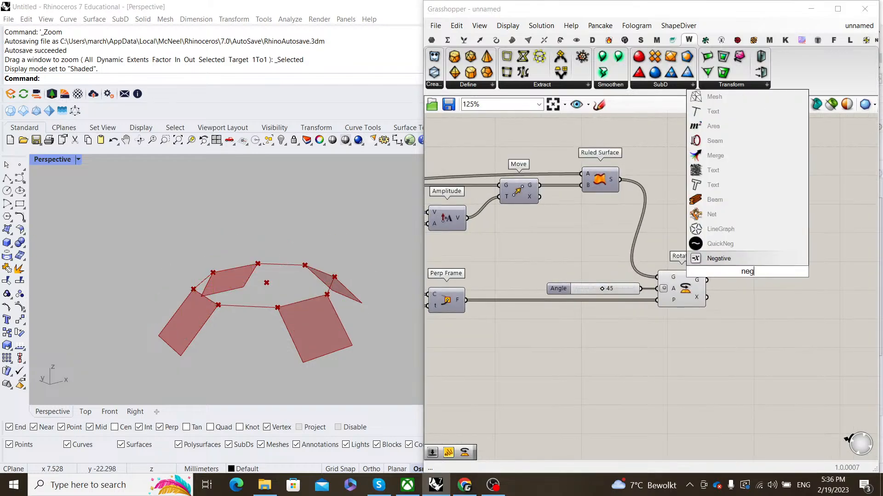
{"action": "left_click", "coordinate": [745, 260]}
{"action": "left_click_drag", "start_coordinate": [699, 299], "coordinate": [774, 298]}
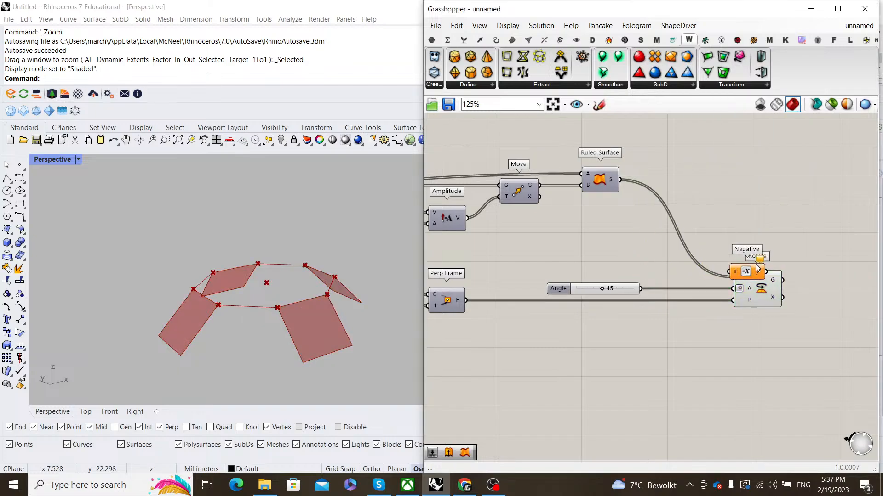
{"action": "left_click_drag", "start_coordinate": [746, 272], "coordinate": [681, 291]}
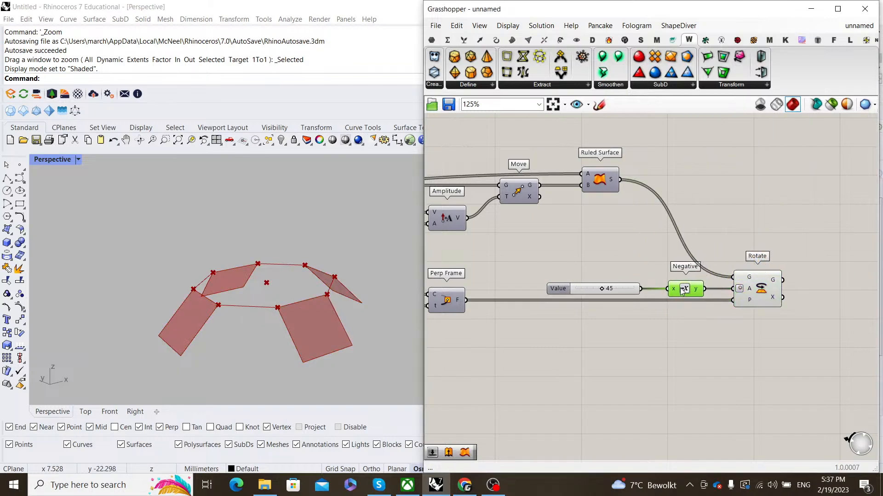
{"action": "left_click", "coordinate": [738, 290]}
- Orbit the viewport and highlight Rotate to inspect the faces now tilted by −45°
{"action": "left_click", "coordinate": [725, 326]}
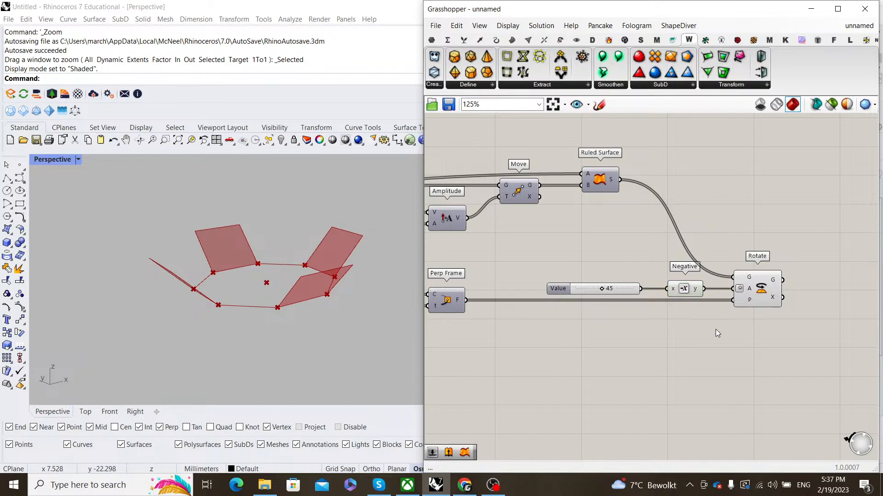
{"action": "left_click_drag", "start_coordinate": [716, 329], "coordinate": [540, 272]}
{"action": "left_click_drag", "start_coordinate": [772, 377], "coordinate": [691, 206]}
{"action": "scroll", "coordinate": [313, 309], "scroll_direction": "down", "scroll_amount": 7}
{"action": "right_click_drag", "start_coordinate": [314, 307], "coordinate": [317, 276]}
{"action": "scroll", "coordinate": [305, 317], "scroll_direction": "up", "scroll_amount": 5}
{"action": "scroll", "coordinate": [732, 305], "scroll_direction": "down", "scroll_amount": 3}
{"action": "scroll", "coordinate": [732, 306], "scroll_direction": "up", "scroll_amount": 3}
{"action": "left_click", "coordinate": [748, 305]}
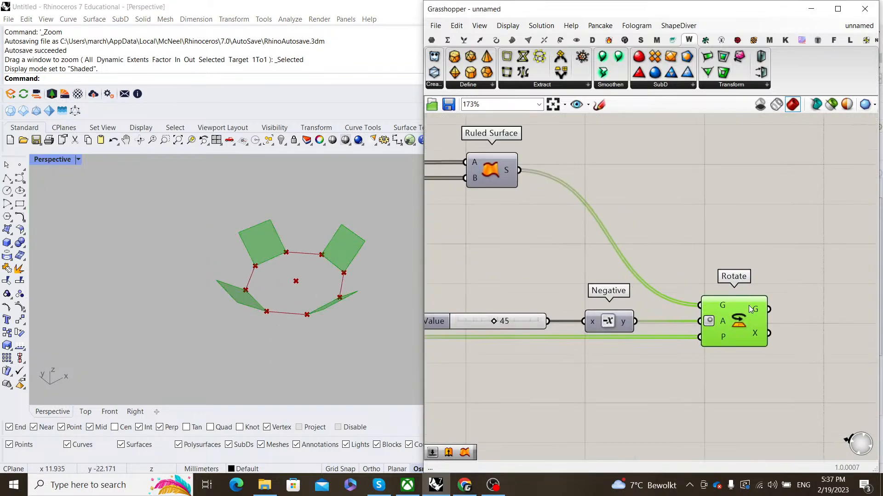
{"action": "left_click", "coordinate": [747, 286]}
{"action": "scroll", "coordinate": [602, 296], "scroll_direction": "down", "scroll_amount": 1}
{"action": "scroll", "coordinate": [602, 296], "scroll_direction": "down", "scroll_amount": 3}
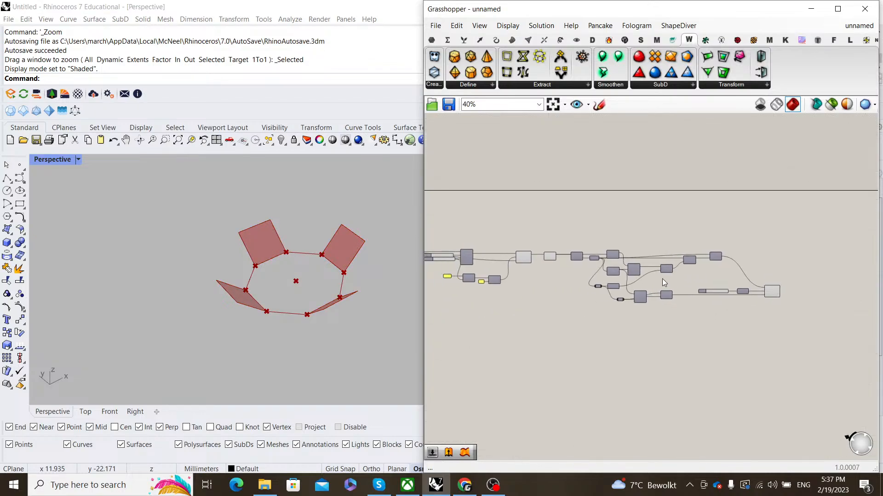
{"action": "scroll", "coordinate": [648, 300], "scroll_direction": "up", "scroll_amount": 3}
{"action": "scroll", "coordinate": [302, 268], "scroll_direction": "down", "scroll_amount": 7}
{"action": "right_click_drag", "start_coordinate": [302, 267], "coordinate": [306, 343]}
{"action": "scroll", "coordinate": [305, 343], "scroll_direction": "up", "scroll_amount": 9}
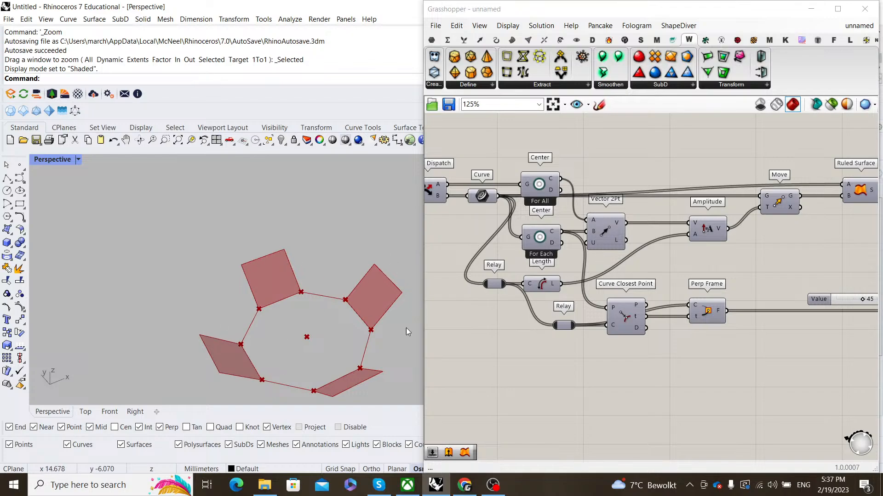
{"action": "scroll", "coordinate": [297, 296], "scroll_direction": "down", "scroll_amount": 8}
{"action": "right_click_drag", "start_coordinate": [296, 299], "coordinate": [309, 242]}
{"action": "scroll", "coordinate": [301, 285], "scroll_direction": "up", "scroll_amount": 8}
{"action": "scroll", "coordinate": [309, 242], "scroll_direction": "down", "scroll_amount": 5}
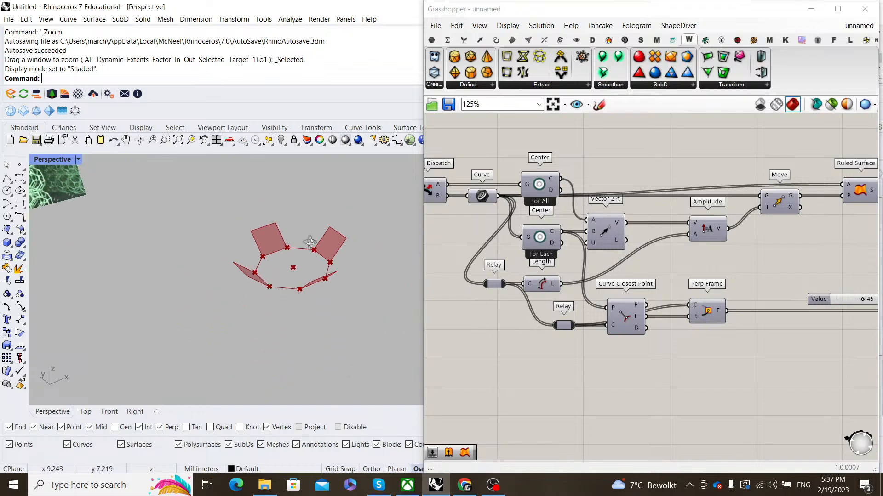
{"action": "scroll", "coordinate": [339, 233], "scroll_direction": "down", "scroll_amount": 1}
{"action": "scroll", "coordinate": [334, 244], "scroll_direction": "down", "scroll_amount": 4}
{"action": "scroll", "coordinate": [232, 215], "scroll_direction": "up", "scroll_amount": 6}
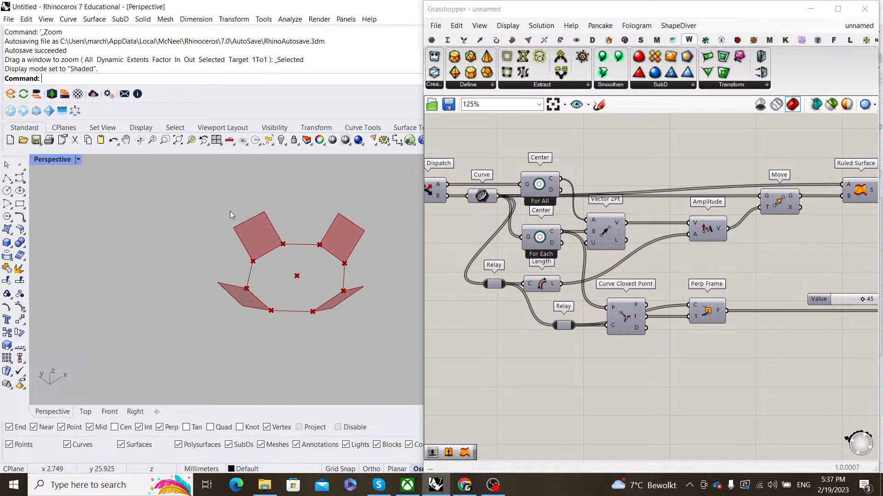
{"action": "scroll", "coordinate": [646, 291], "scroll_direction": "down", "scroll_amount": 5}
{"action": "scroll", "coordinate": [683, 301], "scroll_direction": "down", "scroll_amount": 2}
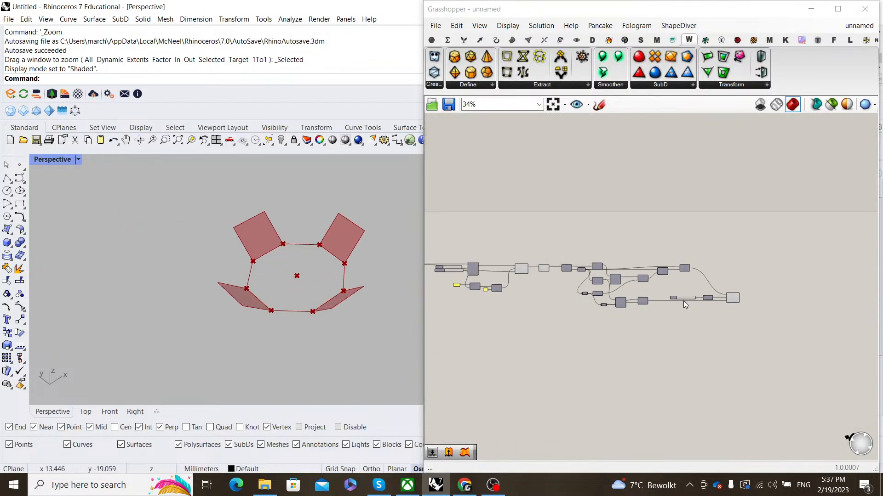
{"action": "scroll", "coordinate": [667, 282], "scroll_direction": "up", "scroll_amount": 7}
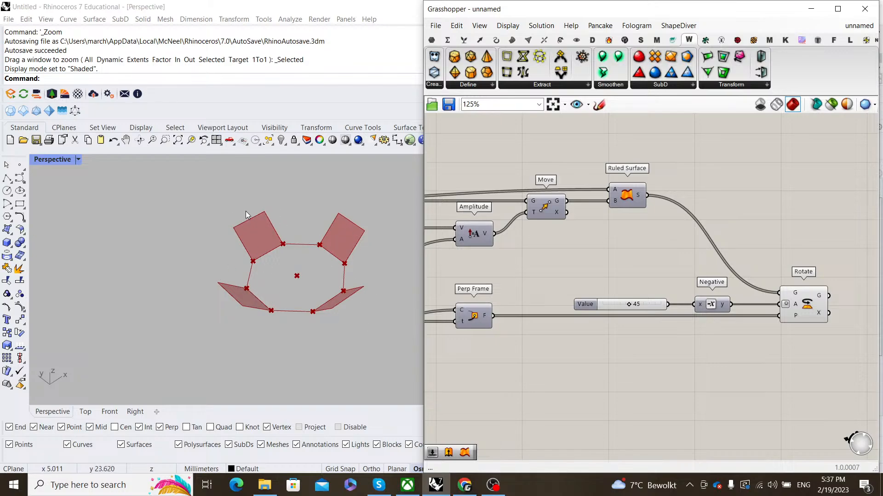
{"action": "scroll", "coordinate": [529, 285], "scroll_direction": "down", "scroll_amount": 3}
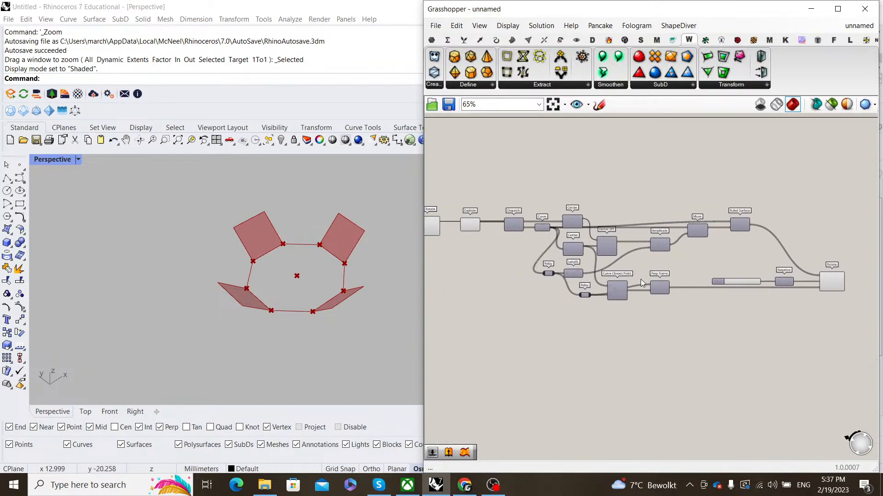
{"action": "scroll", "coordinate": [667, 267], "scroll_direction": "up", "scroll_amount": 3}
{"action": "right_click_drag", "start_coordinate": [856, 313], "coordinate": [670, 297]}
{"action": "scroll", "coordinate": [670, 297], "scroll_direction": "up", "scroll_amount": 3}
{"action": "left_click", "coordinate": [640, 276]}
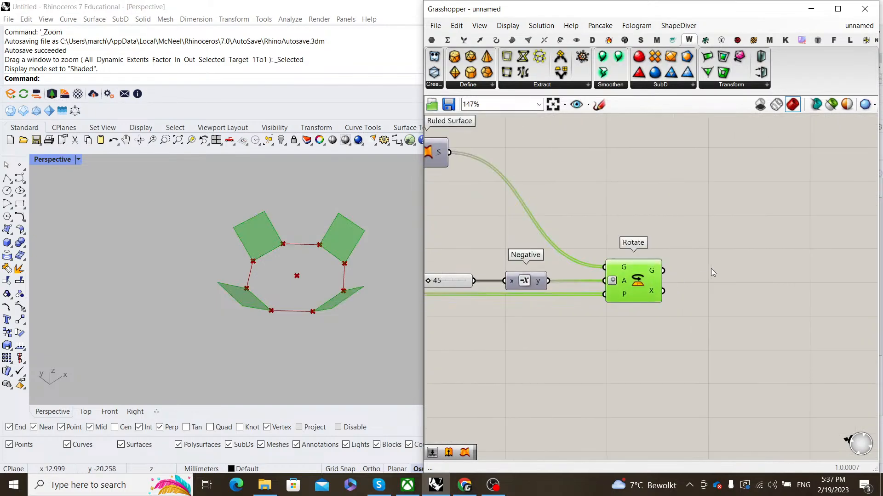
{"action": "right_click_drag", "start_coordinate": [722, 264], "coordinate": [700, 272]}
{"action": "left_click", "coordinate": [714, 266]}
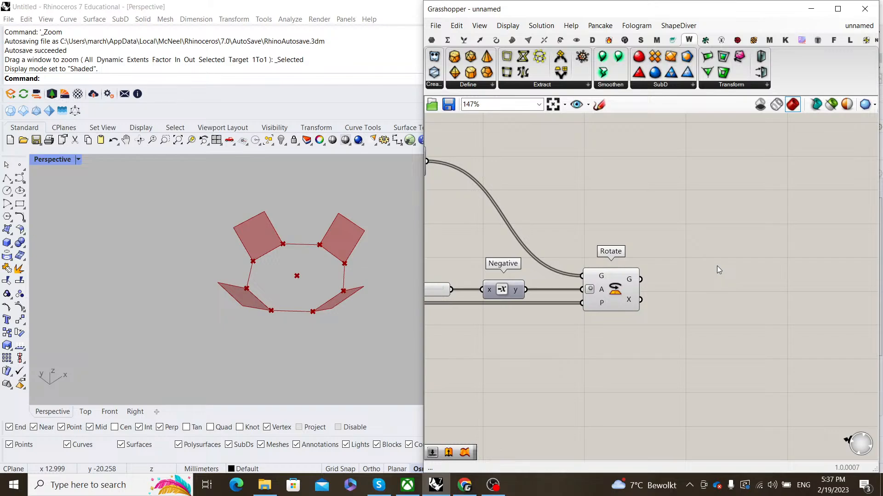
{"action": "double_click", "coordinate": [716, 265]}
- Add Brep Edges and feed it the rotated faces from Rotate
{"action": "left_click", "coordinate": [634, 279]}
{"action": "left_click", "coordinate": [683, 259]}
{"action": "double_click", "coordinate": [685, 261]}
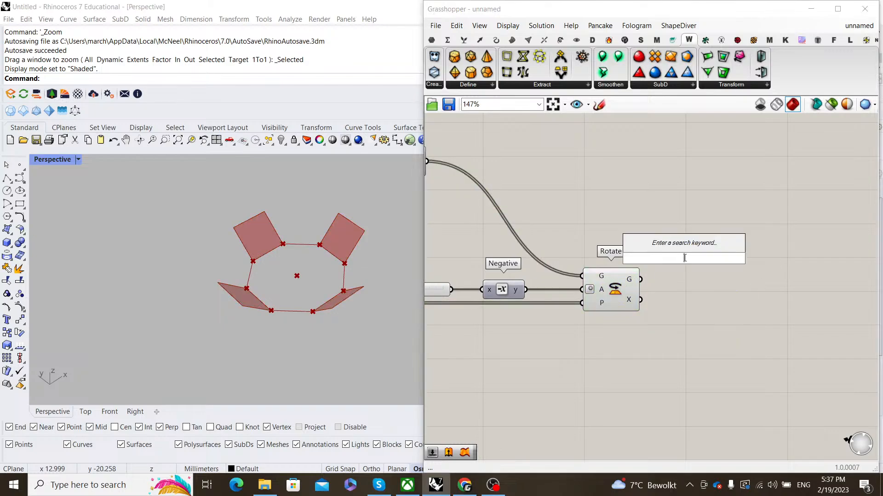
{"action": "type", "text": "brep edges"}
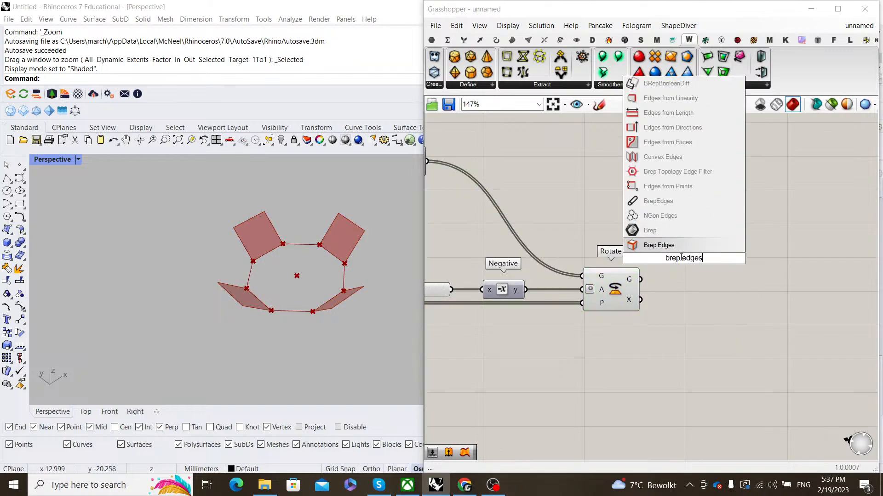
{"action": "key", "text": "Return"}
{"action": "left_click_drag", "start_coordinate": [640, 279], "coordinate": [658, 258]}
- Find each edge's midpoint with Center and split it into X, Y, Z with Deconstruct
{"action": "right_click_drag", "start_coordinate": [776, 246], "coordinate": [726, 253]}
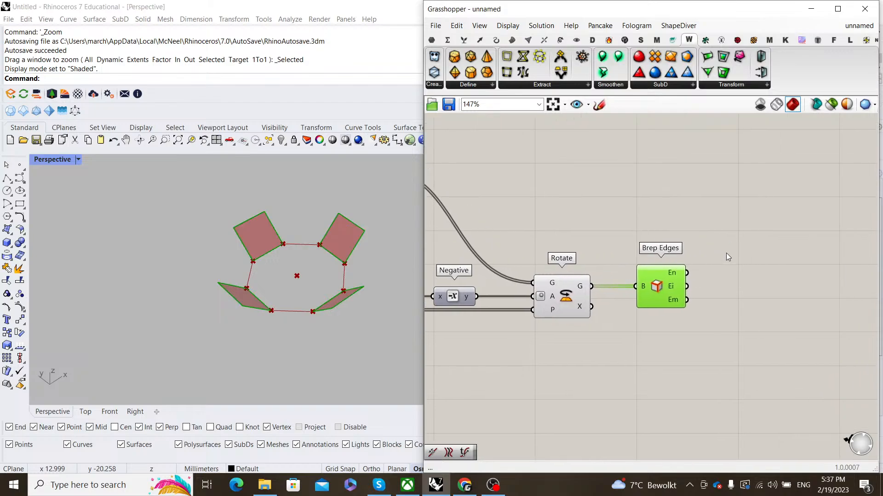
{"action": "double_click", "coordinate": [748, 248]}
{"action": "type", "text": "center"}
{"action": "key", "text": "Return"}
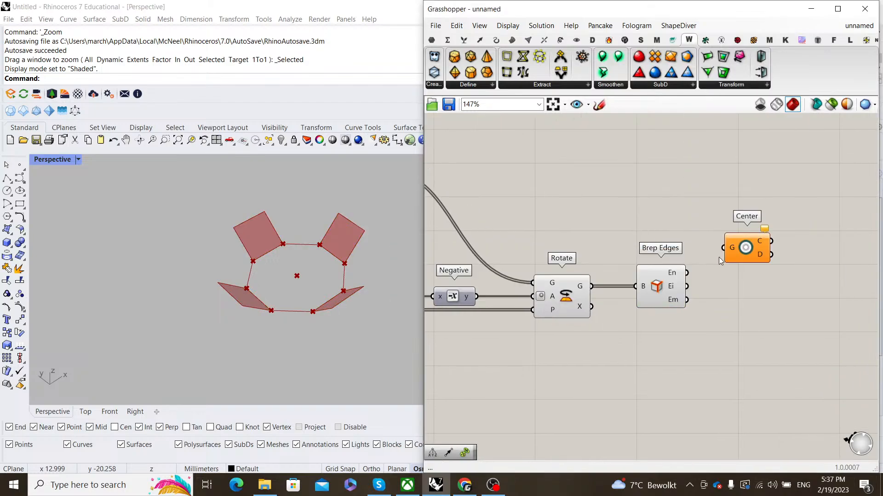
{"action": "scroll", "coordinate": [719, 258], "scroll_direction": "up", "scroll_amount": 3}
{"action": "left_click_drag", "start_coordinate": [686, 273], "coordinate": [705, 293]}
{"action": "right_click_drag", "start_coordinate": [824, 274], "coordinate": [730, 272]}
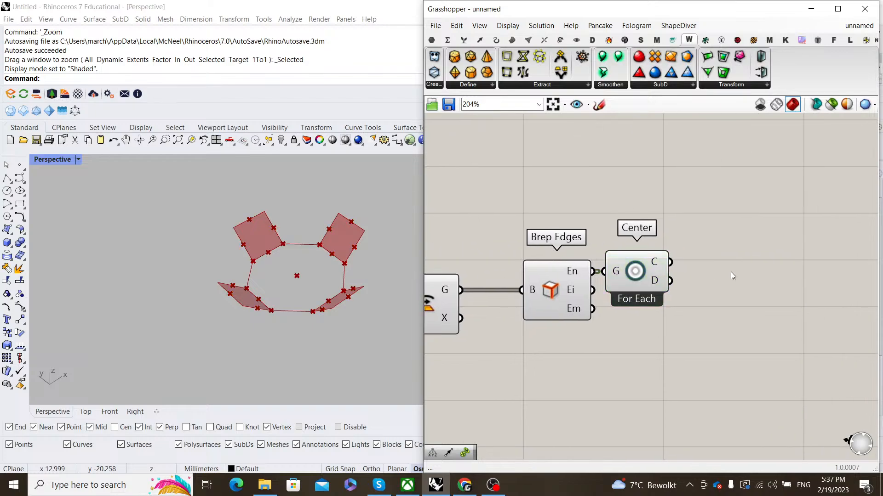
{"action": "double_click", "coordinate": [730, 272]}
{"action": "type", "text": "deconstruct"}
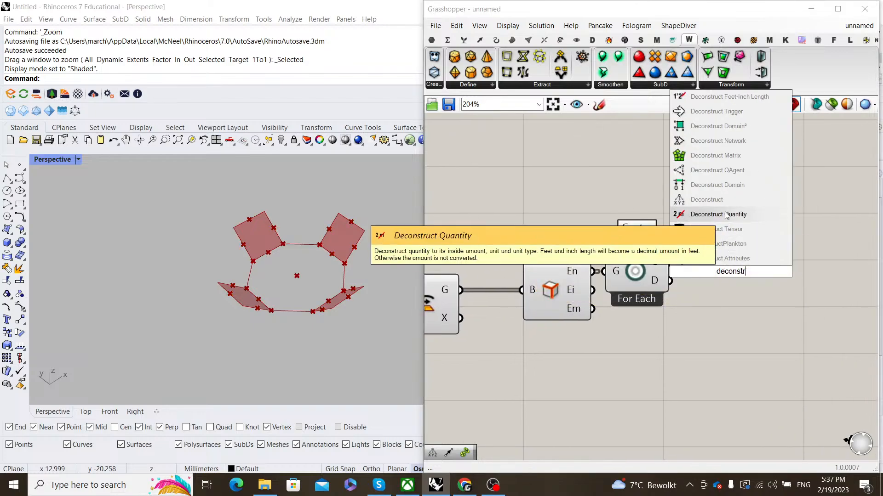
{"action": "key", "text": "Return"}
{"action": "left_click_drag", "start_coordinate": [671, 263], "coordinate": [718, 267]}
- Add Sort List keyed by the centres' Z values, sorting the edges
{"action": "double_click", "coordinate": [800, 287]}
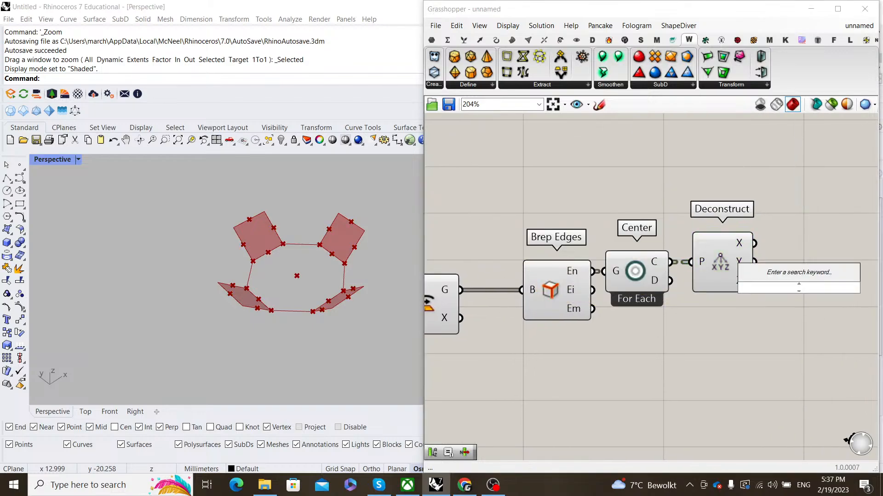
{"action": "type", "text": "sort list"}
{"action": "key", "text": "Return"}
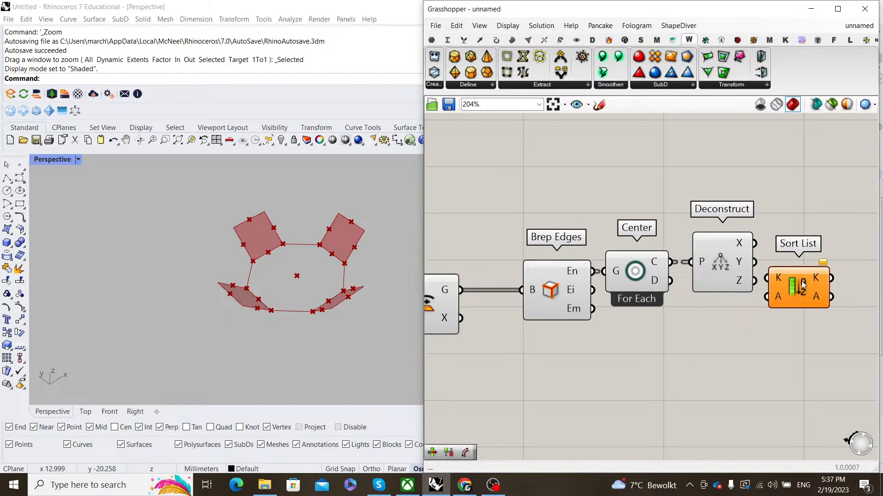
{"action": "left_click_drag", "start_coordinate": [758, 280], "coordinate": [773, 295]}
{"action": "scroll", "coordinate": [712, 291], "scroll_direction": "down", "scroll_amount": 3}
{"action": "left_click_drag", "start_coordinate": [745, 317], "coordinate": [608, 211]}
- Turn off preview of the selected edge-processing components
{"action": "right_click", "coordinate": [609, 211]}
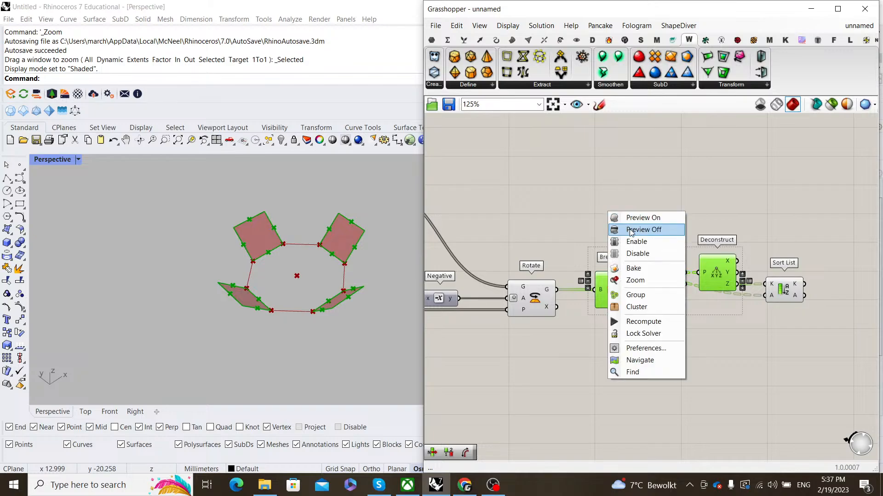
{"action": "left_click", "coordinate": [640, 229]}
{"action": "left_click", "coordinate": [754, 258]}
- Add a List Item component that takes the sorted edge list
{"action": "right_click_drag", "start_coordinate": [763, 282], "coordinate": [694, 275]}
{"action": "left_click", "coordinate": [718, 286]}
{"action": "double_click", "coordinate": [741, 248]}
{"action": "type", "text": "list item"}
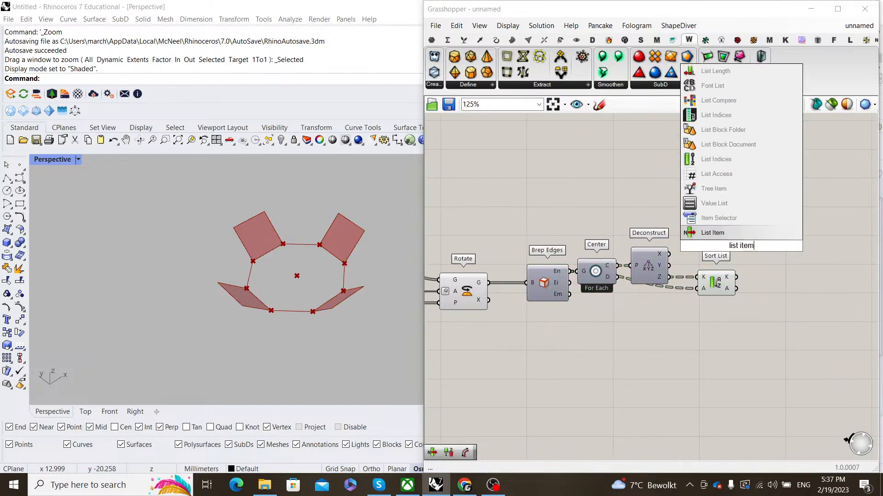
{"action": "key", "text": "Return"}
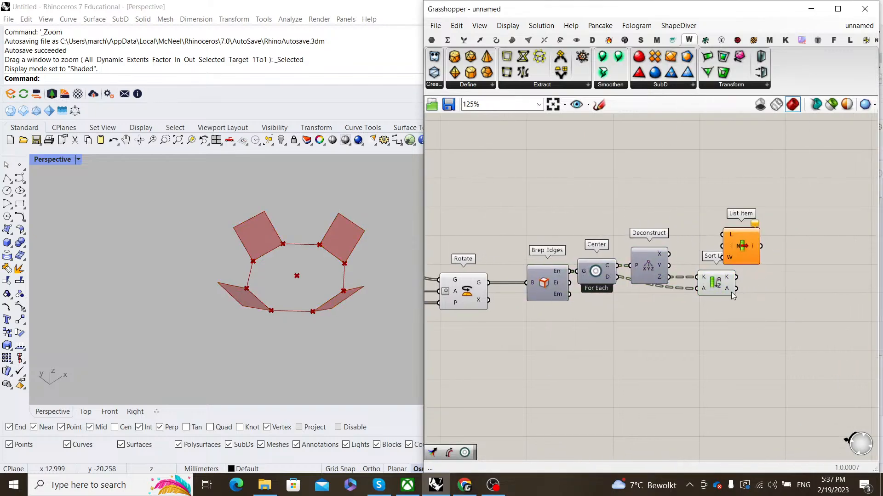
{"action": "mouse_move", "coordinate": [736, 289]}
{"action": "left_mouse_down"}
{"action": "mouse_move", "coordinate": [722, 234]}
{"action": "mouse_move", "coordinate": [783, 280]}
{"action": "mouse_move", "coordinate": [765, 290]}
{"action": "left_mouse_up"}
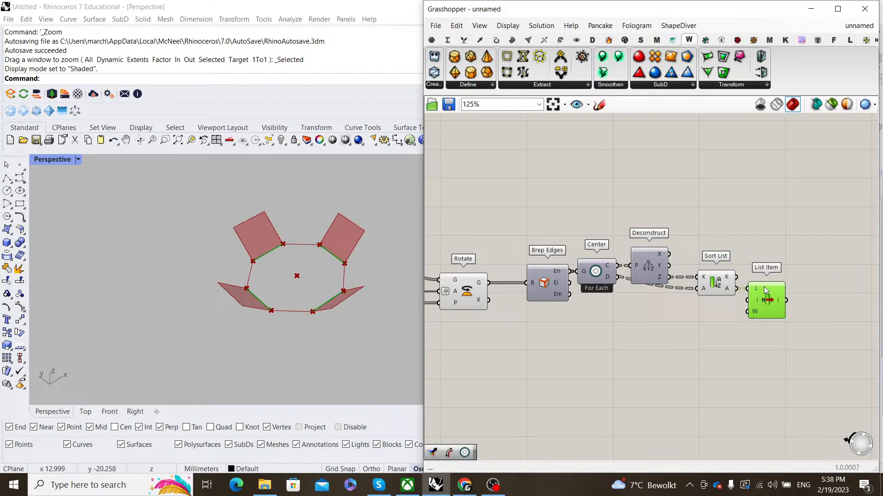
{"action": "scroll", "coordinate": [765, 291], "scroll_direction": "up", "scroll_amount": 5}
{"action": "scroll", "coordinate": [709, 255], "scroll_direction": "down", "scroll_amount": 4}
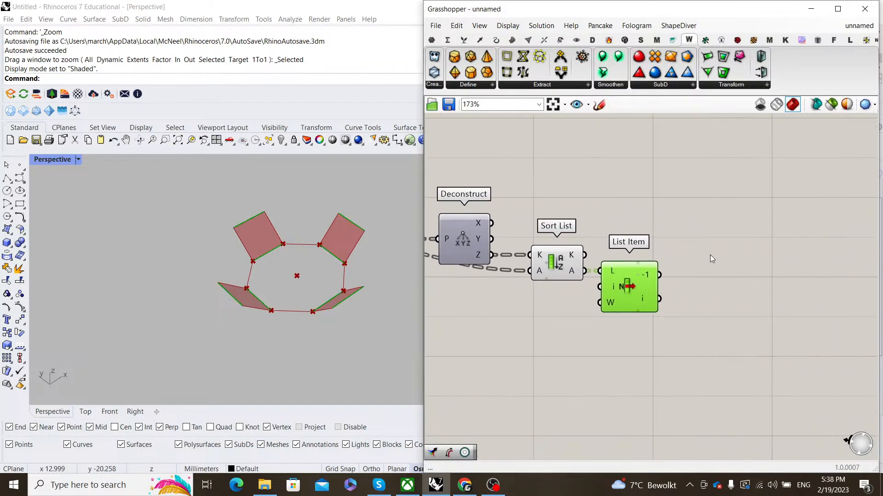
- Add a Curve parameter fed by the List Item output
{"action": "double_click", "coordinate": [723, 254]}
{"action": "type", "text": "curve"}
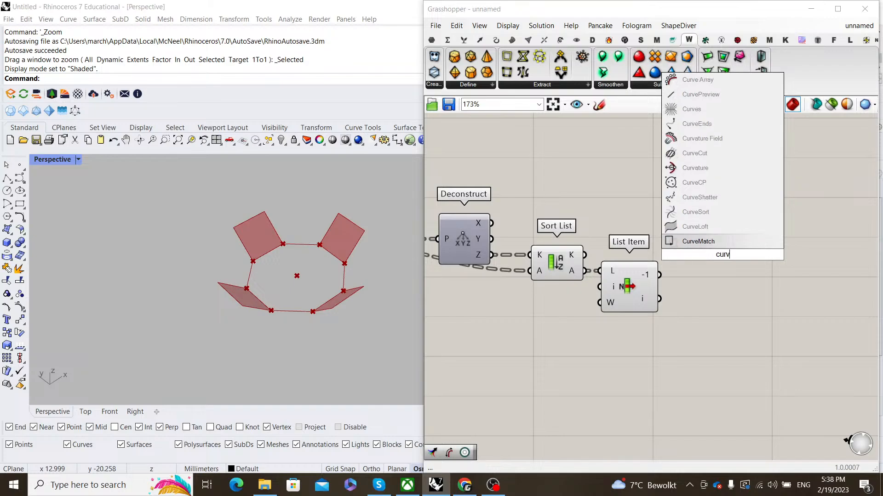
{"action": "key", "text": "Return"}
{"action": "scroll", "coordinate": [671, 263], "scroll_direction": "up", "scroll_amount": 1}
{"action": "scroll", "coordinate": [672, 263], "scroll_direction": "up", "scroll_amount": 1}
{"action": "left_click_drag", "start_coordinate": [653, 281], "coordinate": [724, 278]}
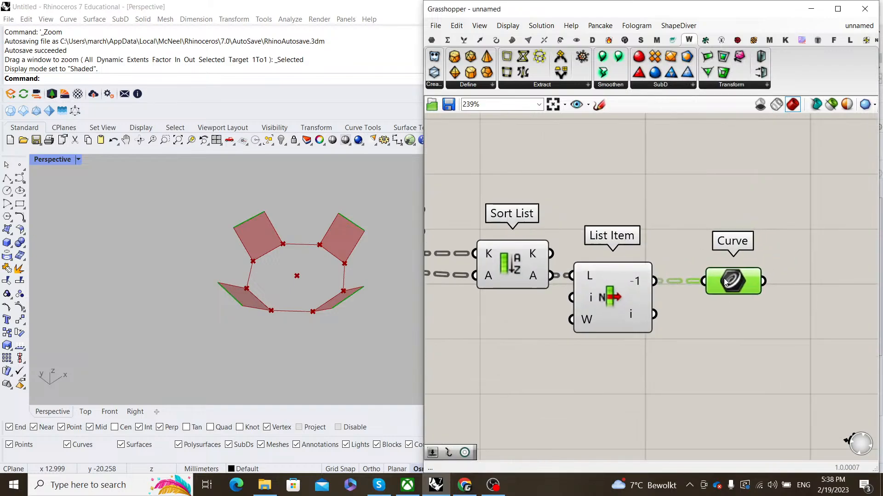
{"action": "scroll", "coordinate": [723, 278], "scroll_direction": "down", "scroll_amount": 4}
{"action": "left_click_drag", "start_coordinate": [701, 319], "coordinate": [601, 233]}
- Hide the Sort List and List Item previews and orbit the Rhino view to check the edges
{"action": "right_click", "coordinate": [602, 235]}
{"action": "left_click", "coordinate": [623, 250]}
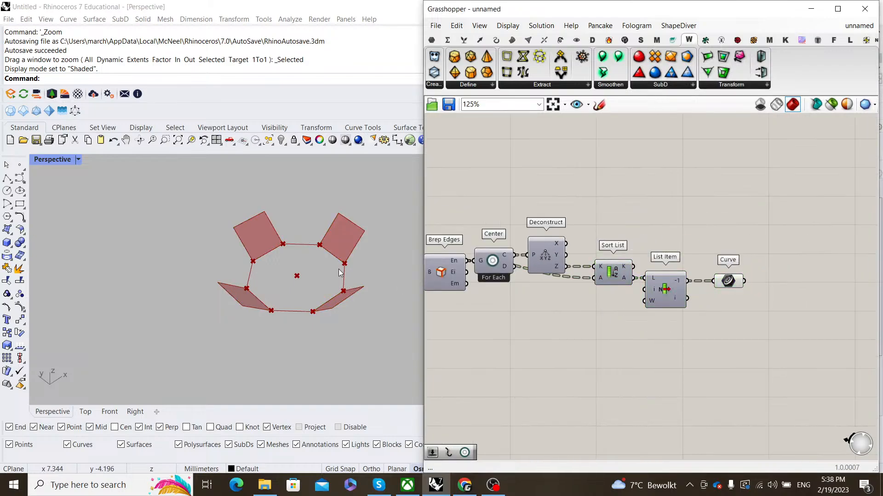
{"action": "mouse_move", "coordinate": [276, 239]}
{"action": "right_mouse_down"}
{"action": "mouse_move", "coordinate": [252, 240]}
{"action": "mouse_move", "coordinate": [288, 245]}
{"action": "right_mouse_up"}
{"action": "scroll", "coordinate": [279, 238], "scroll_direction": "up", "scroll_amount": 3}
{"action": "scroll", "coordinate": [279, 244], "scroll_direction": "down", "scroll_amount": 3}
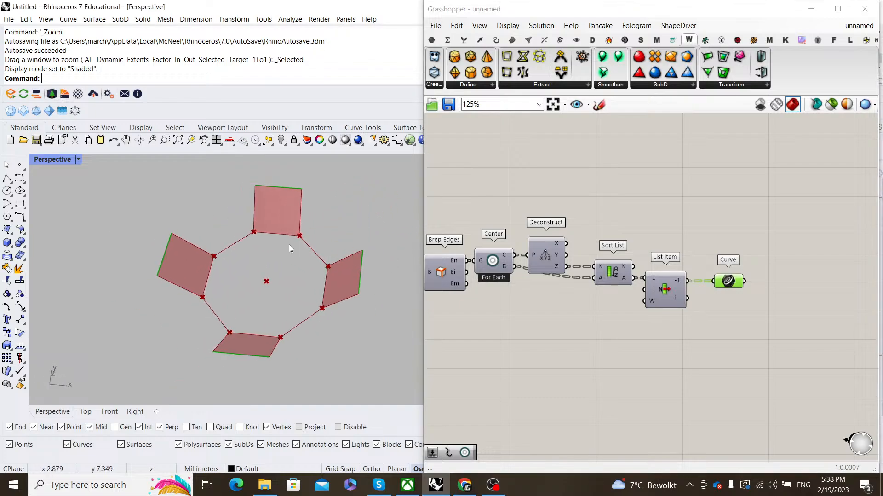
{"action": "scroll", "coordinate": [717, 260], "scroll_direction": "down", "scroll_amount": 2}
{"action": "scroll", "coordinate": [735, 273], "scroll_direction": "up", "scroll_amount": 4}
{"action": "right_click_drag", "start_coordinate": [735, 272], "coordinate": [659, 277]}
{"action": "scroll", "coordinate": [658, 281], "scroll_direction": "down", "scroll_amount": 3}
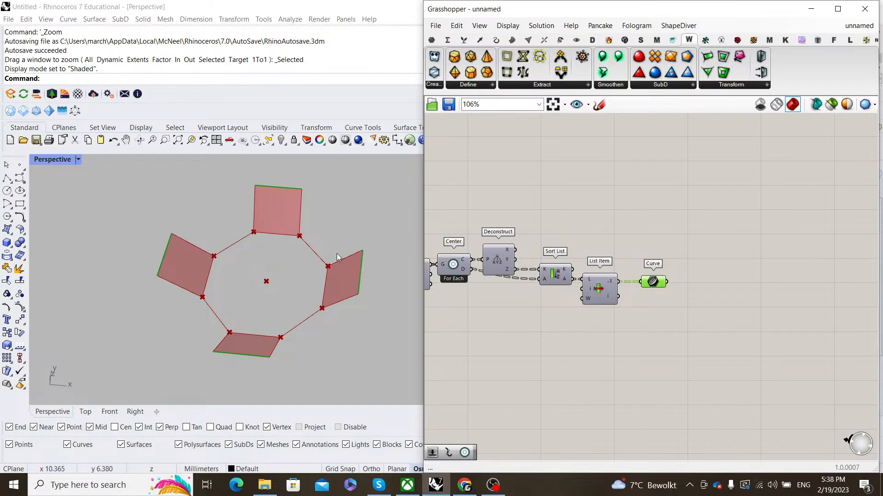
{"action": "scroll", "coordinate": [658, 294], "scroll_direction": "up", "scroll_amount": 3}
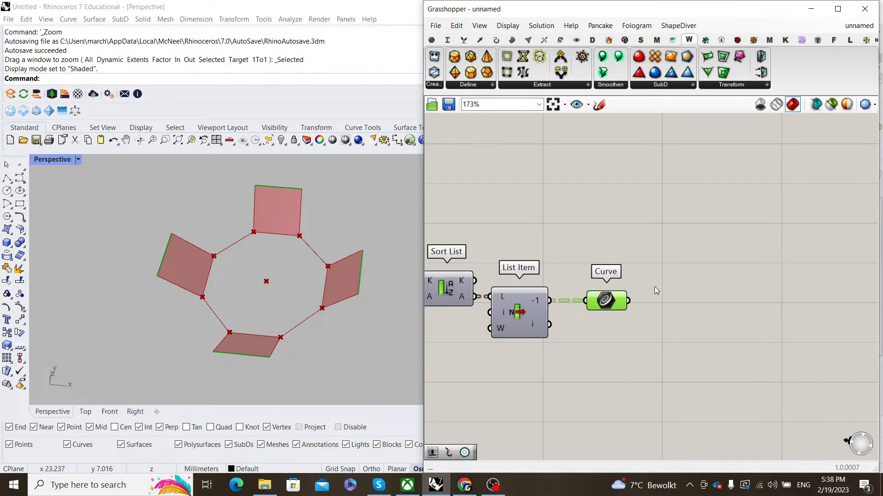
- Add a Center component fed by the Curve parameter, placed level with it
{"action": "double_click", "coordinate": [694, 281]}
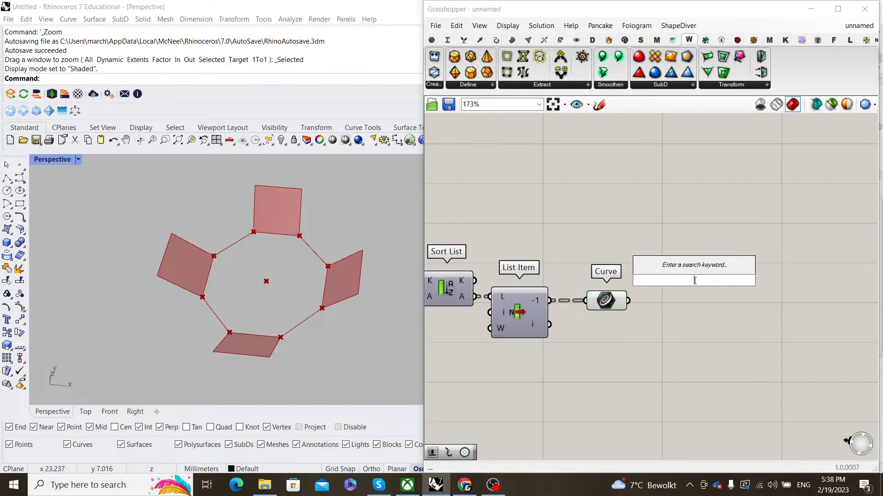
{"action": "type", "text": "center"}
{"action": "key", "text": "Return"}
{"action": "scroll", "coordinate": [631, 300], "scroll_direction": "up", "scroll_amount": 2}
{"action": "left_click_drag", "start_coordinate": [629, 302], "coordinate": [681, 272]}
{"action": "left_click_drag", "start_coordinate": [716, 276], "coordinate": [712, 307]}
- Place a Line SDL component to the right of Center
{"action": "right_click_drag", "start_coordinate": [781, 257], "coordinate": [704, 255]}
{"action": "double_click", "coordinate": [704, 255]}
{"action": "type", "text": "li"}
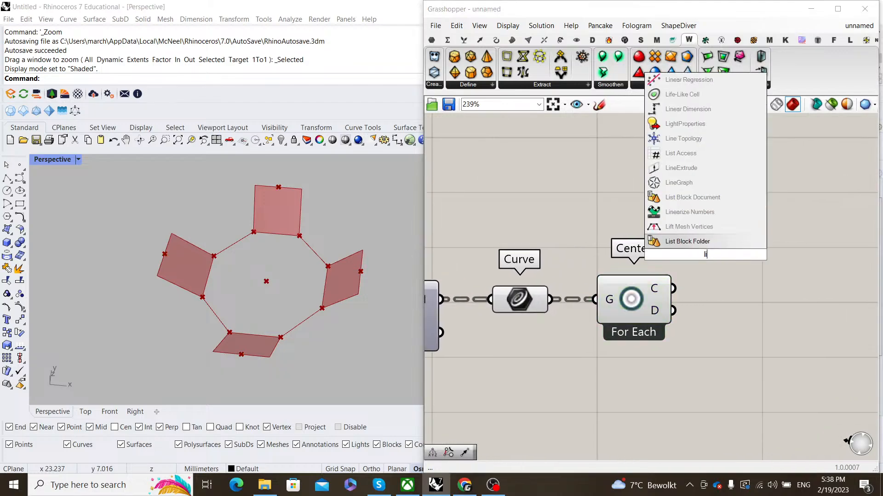
{"action": "type", "text": "ne sdl"}
{"action": "key", "text": "Return"}
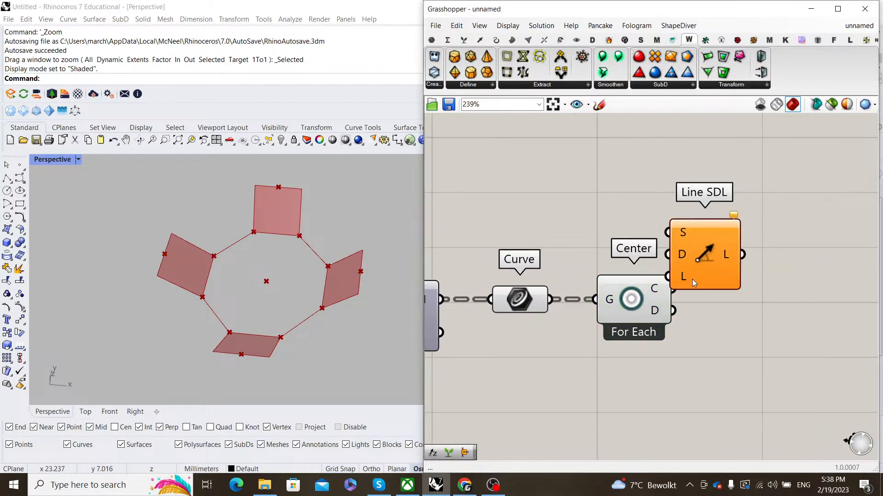
{"action": "left_click_drag", "start_coordinate": [735, 282], "coordinate": [793, 290]}
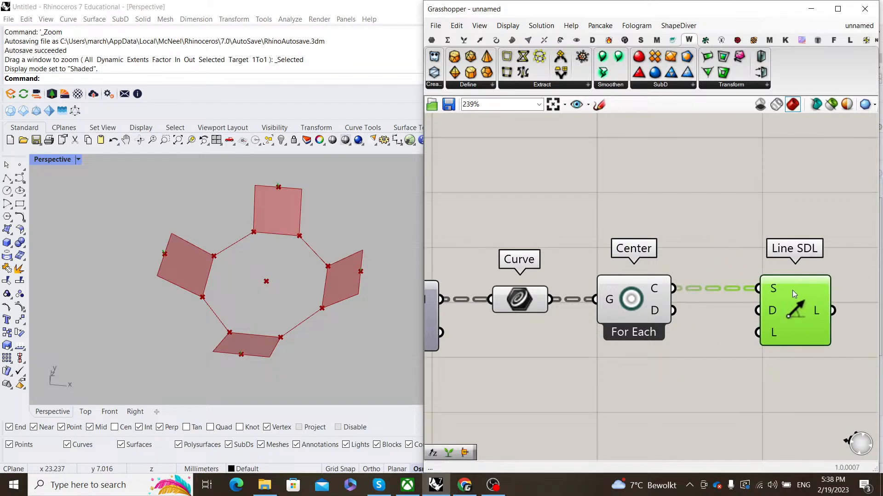
- Add a Unit Z vector as Line SDL's direction input and arrange it beside Line SDL
{"action": "double_click", "coordinate": [705, 353]}
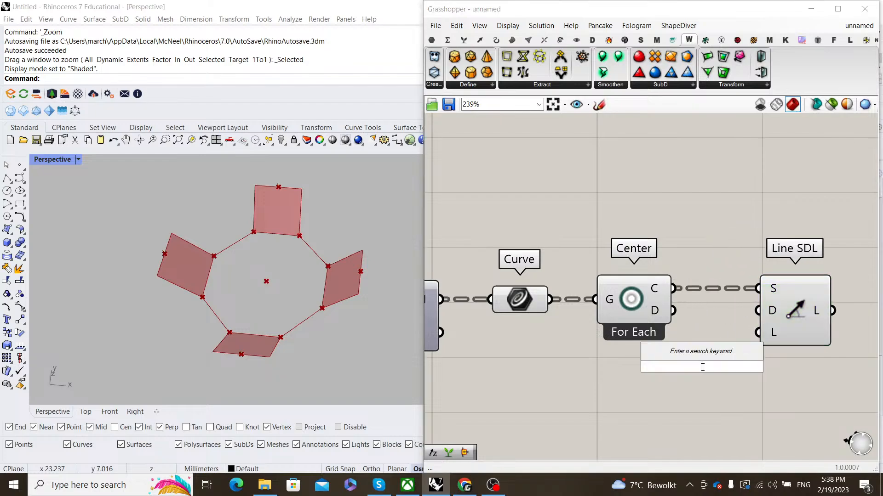
{"action": "type", "text": "z"}
{"action": "key", "text": "Return"}
{"action": "left_click_drag", "start_coordinate": [753, 313], "coordinate": [752, 314]}
{"action": "scroll", "coordinate": [745, 327], "scroll_direction": "down", "scroll_amount": 2}
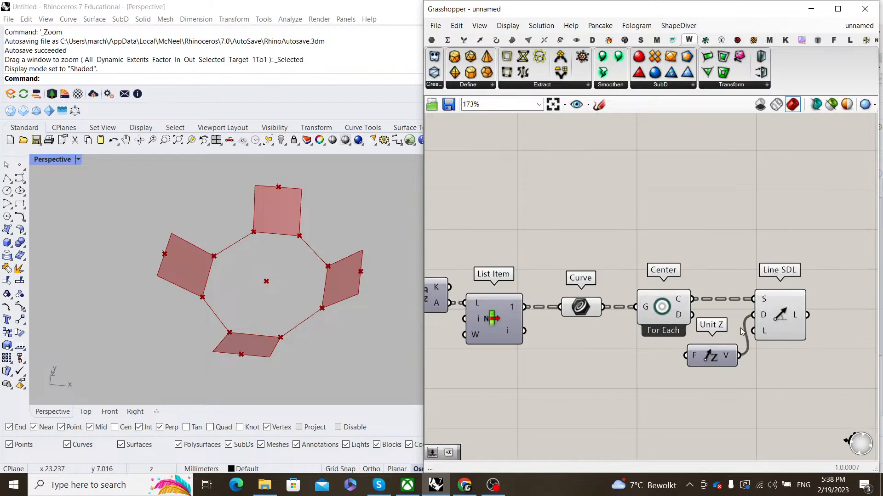
{"action": "right_click_drag", "start_coordinate": [798, 336], "coordinate": [679, 319]}
{"action": "scroll", "coordinate": [678, 319], "scroll_direction": "up", "scroll_amount": 1}
{"action": "left_click_drag", "start_coordinate": [679, 319], "coordinate": [755, 318]}
{"action": "left_click", "coordinate": [669, 263]}
{"action": "left_click_drag", "start_coordinate": [593, 342], "coordinate": [632, 294]}
{"action": "left_click", "coordinate": [646, 237]}
{"action": "right_click_drag", "start_coordinate": [723, 331], "coordinate": [809, 317]}
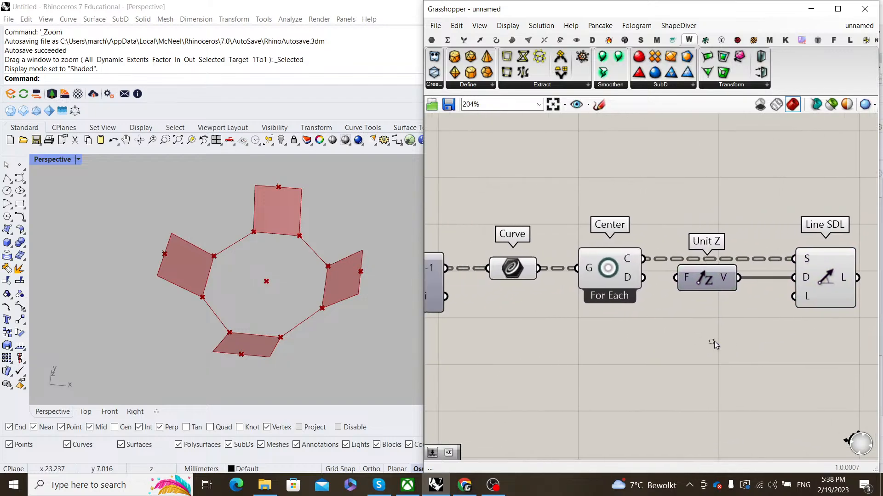
- Turn off preview for Curve, Center and Unit Z, then check Line SDL's result
{"action": "left_click_drag", "start_coordinate": [713, 341], "coordinate": [516, 197]}
{"action": "right_click", "coordinate": [519, 189]}
{"action": "left_click", "coordinate": [554, 208]}
{"action": "left_click", "coordinate": [611, 211]}
{"action": "scroll", "coordinate": [611, 211], "scroll_direction": "down", "scroll_amount": 1}
{"action": "scroll", "coordinate": [613, 214], "scroll_direction": "down", "scroll_amount": 1}
{"action": "right_click_drag", "start_coordinate": [782, 252], "coordinate": [674, 270]}
{"action": "left_click", "coordinate": [673, 271]}
{"action": "left_click", "coordinate": [629, 204]}
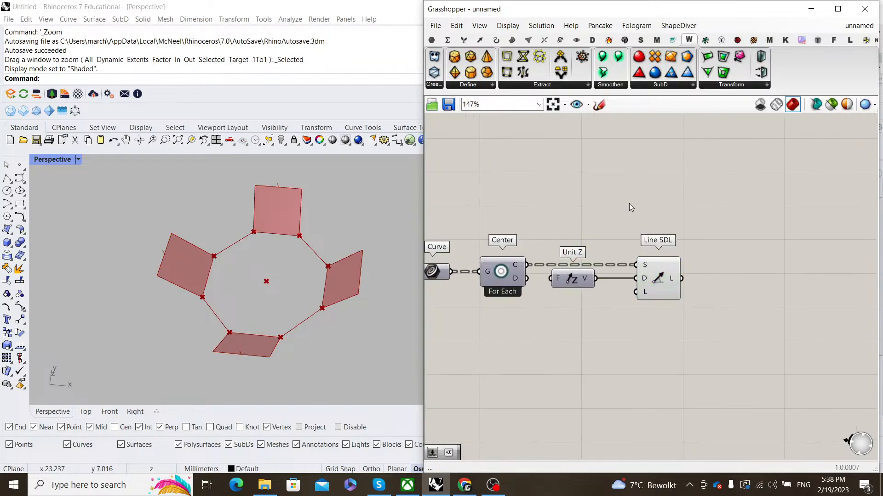
{"action": "right_click_drag", "start_coordinate": [629, 203], "coordinate": [625, 216]}
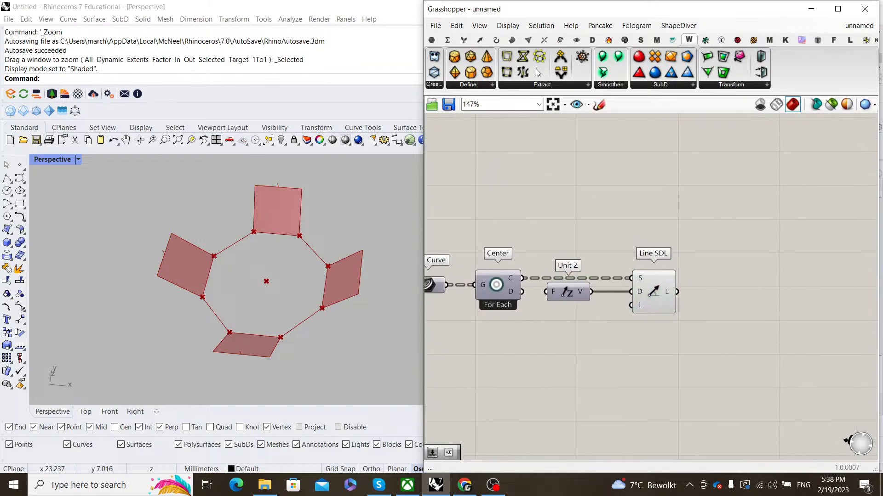
- Add a Line + Line plane component from the Vector > Plane panel
{"action": "left_click", "coordinate": [479, 41]}
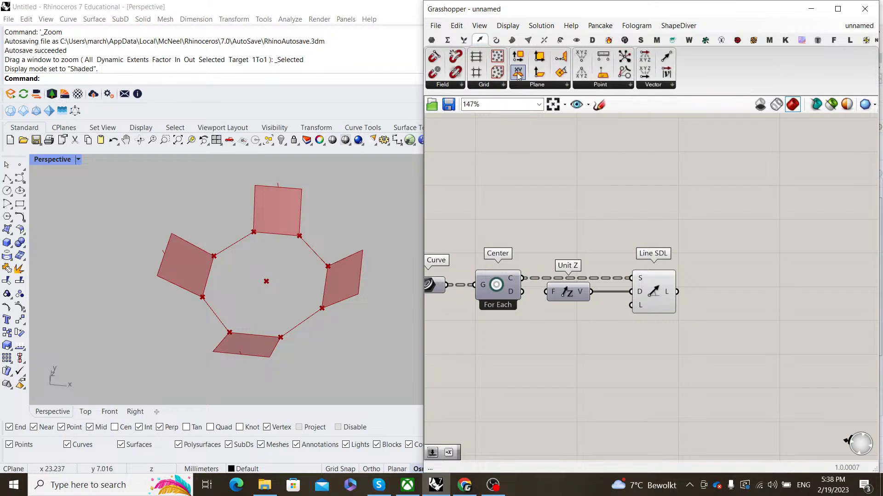
{"action": "left_click", "coordinate": [536, 84]}
{"action": "left_click", "coordinate": [623, 141]}
{"action": "left_click", "coordinate": [720, 275]}
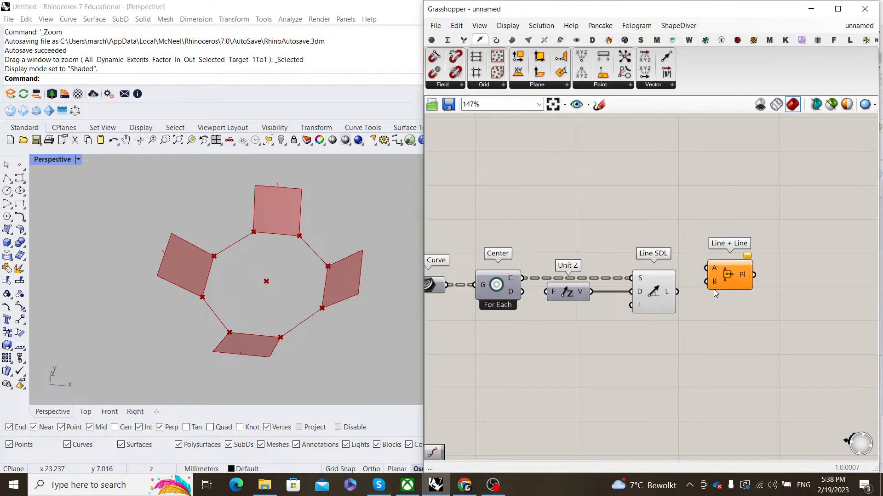
{"action": "scroll", "coordinate": [694, 281], "scroll_direction": "down", "scroll_amount": 2}
{"action": "scroll", "coordinate": [496, 282], "scroll_direction": "up", "scroll_amount": 2}
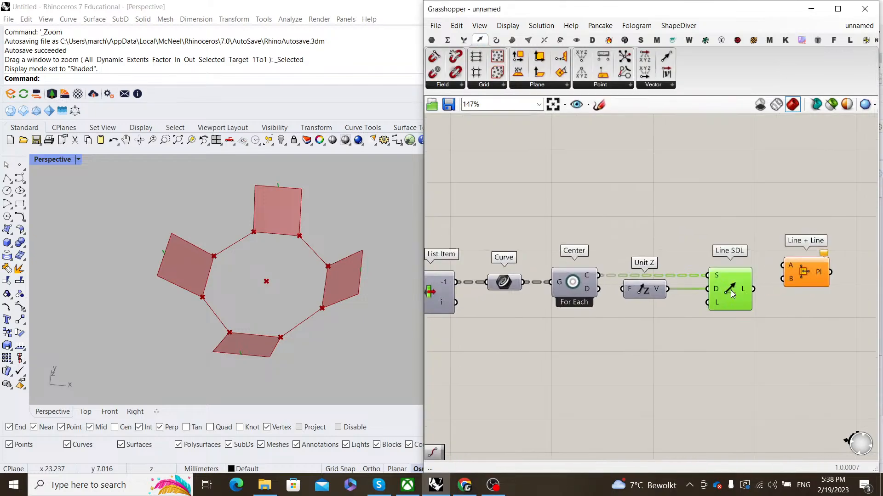
{"action": "left_click_drag", "start_coordinate": [808, 280], "coordinate": [812, 289]}
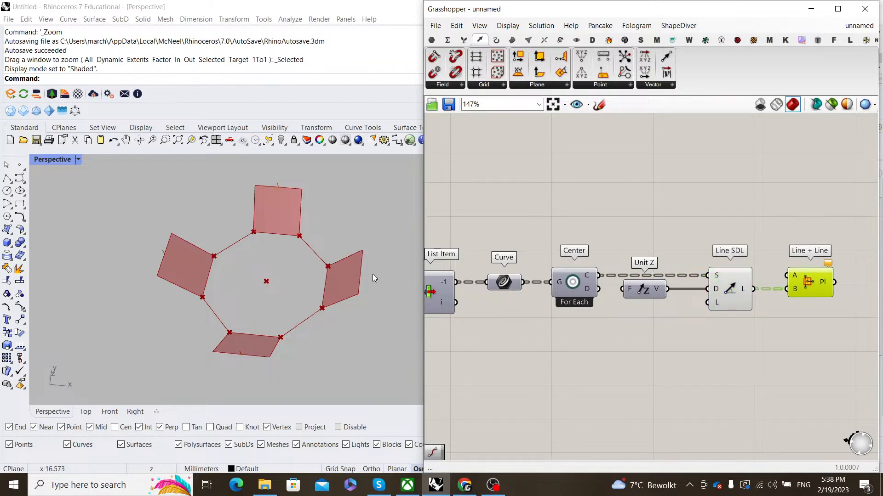
{"action": "scroll", "coordinate": [280, 222], "scroll_direction": "up", "scroll_amount": 5}
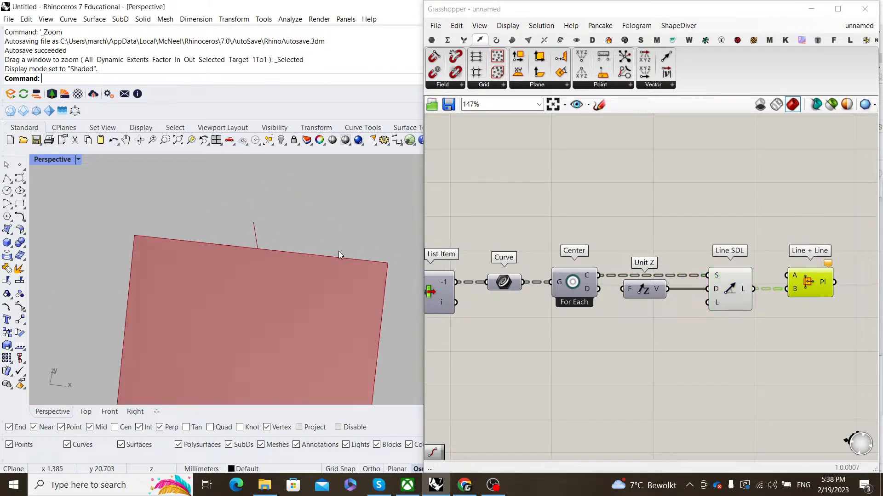
{"action": "scroll", "coordinate": [621, 269], "scroll_direction": "down", "scroll_amount": 2}
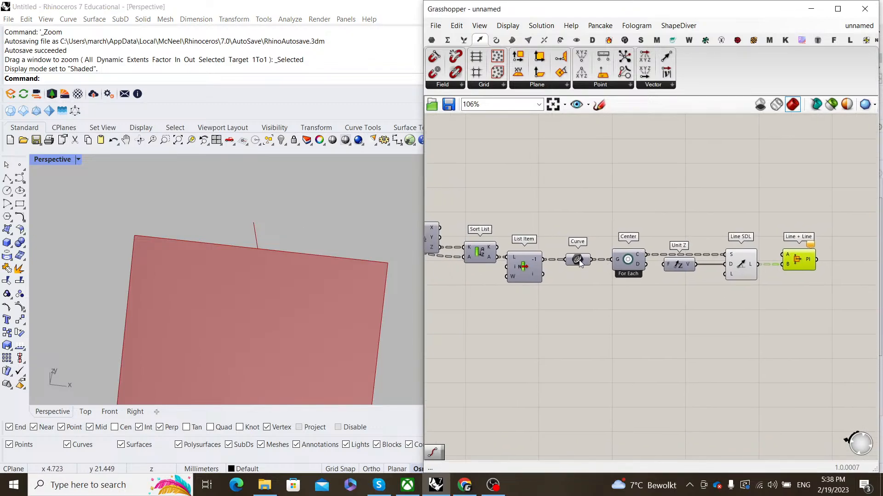
- Turn the Curve parameter's preview back on
{"action": "left_click", "coordinate": [579, 262]}
{"action": "middle_click", "coordinate": [609, 204]}
{"action": "left_click", "coordinate": [617, 212]}
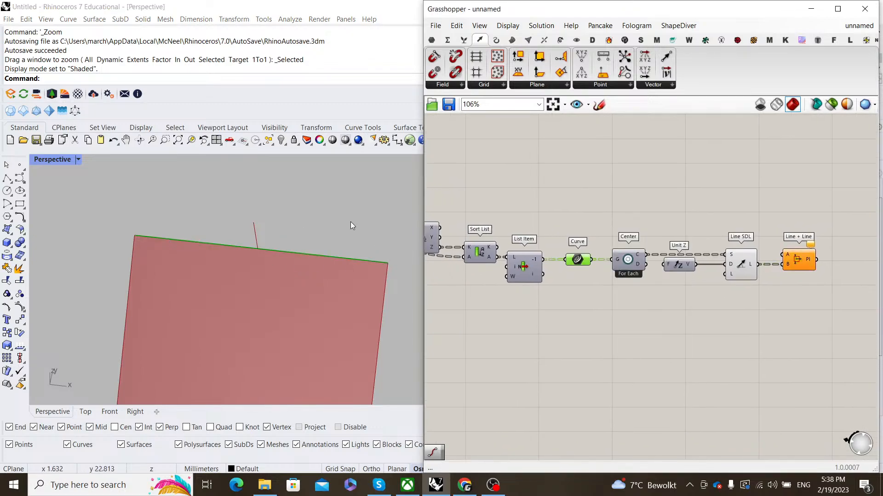
- Add a Sub Curve component with its curve input reparameterized
{"action": "double_click", "coordinate": [608, 230]}
{"action": "type", "text": "subc"}
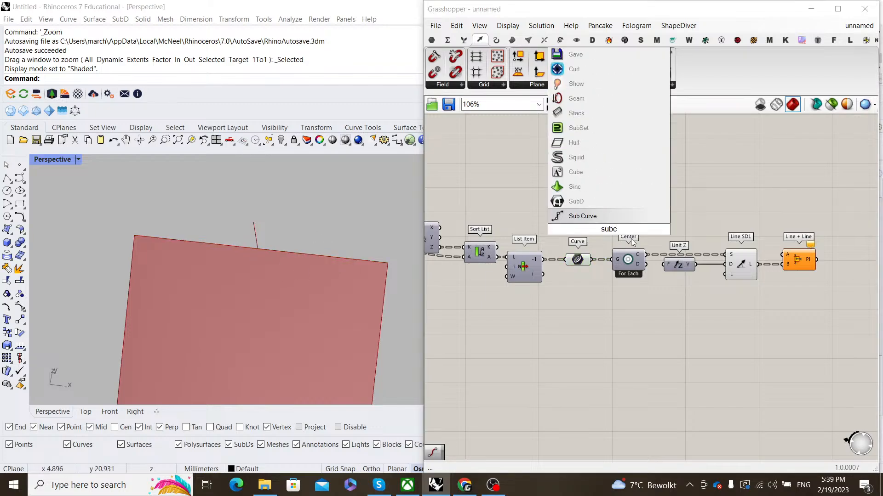
{"action": "key", "text": "Return"}
{"action": "scroll", "coordinate": [595, 238], "scroll_direction": "up", "scroll_amount": 3}
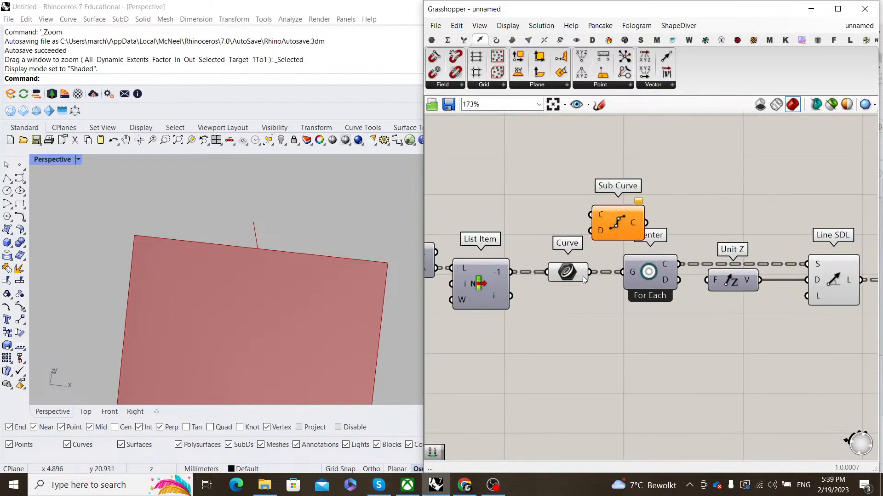
{"action": "right_click", "coordinate": [596, 217]}
{"action": "left_click", "coordinate": [627, 323]}
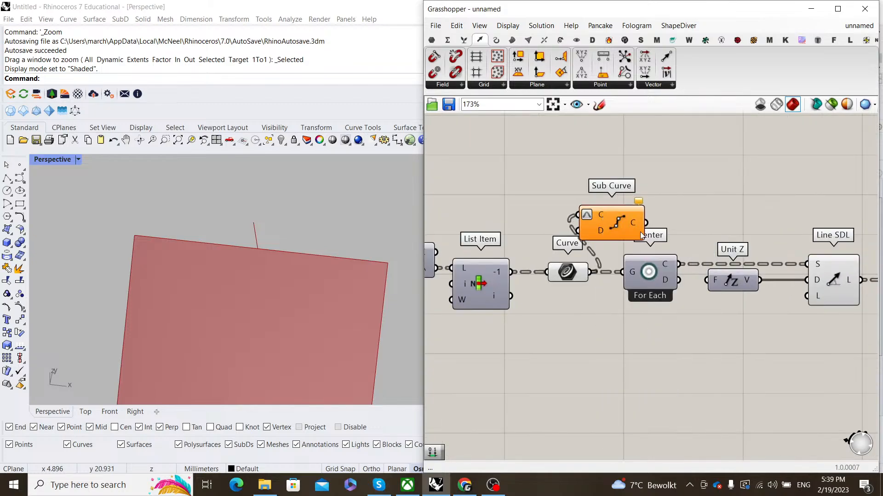
{"action": "left_click_drag", "start_coordinate": [635, 224], "coordinate": [672, 176]}
{"action": "scroll", "coordinate": [567, 214], "scroll_direction": "up", "scroll_amount": 1}
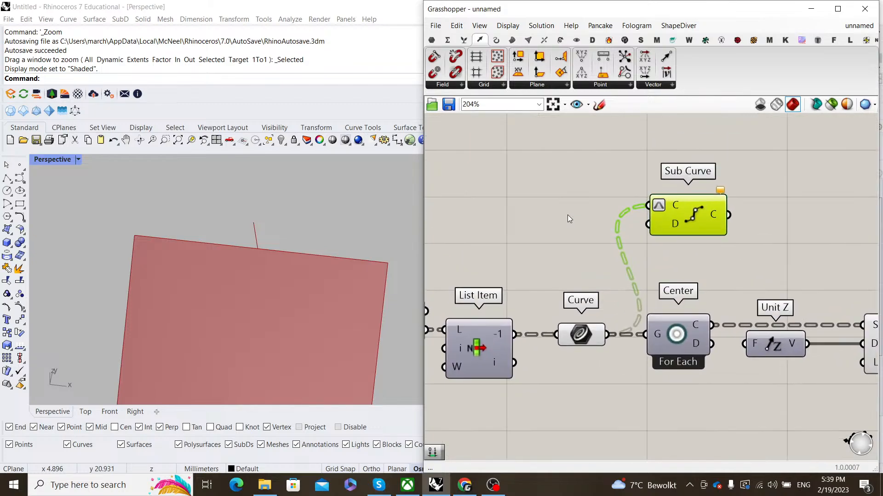
- Drive Sub Curve's domain with a Construct Domain component and a 0.5 number slider
{"action": "double_click", "coordinate": [568, 214]}
{"action": "type", "text": "constru"}
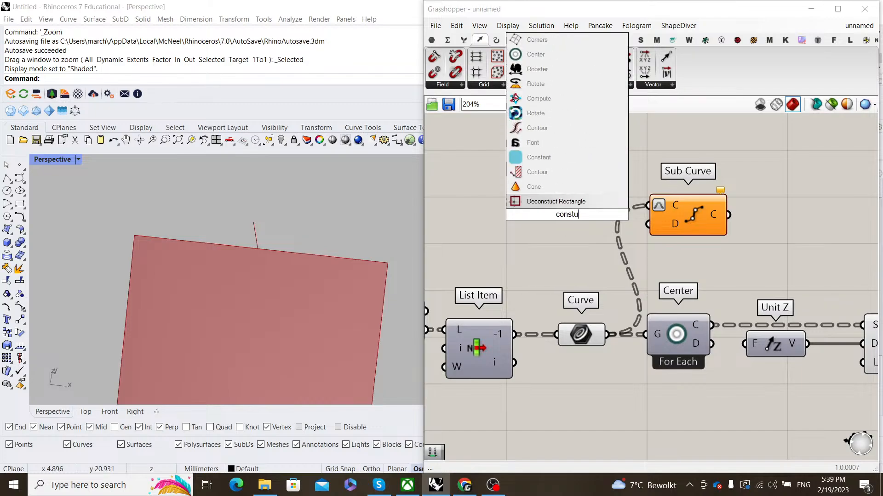
{"action": "type", "text": "ct domain"}
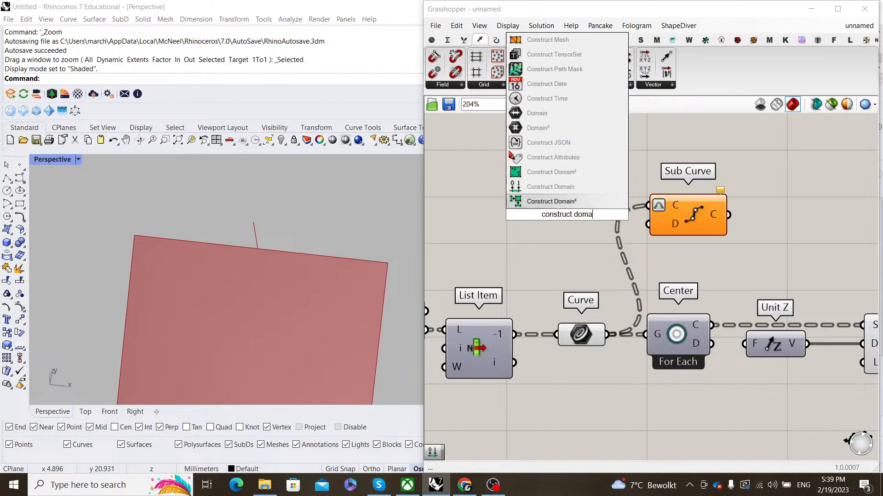
{"action": "left_click", "coordinate": [539, 178]}
{"action": "scroll", "coordinate": [573, 195], "scroll_direction": "down", "scroll_amount": 2}
{"action": "scroll", "coordinate": [573, 195], "scroll_direction": "up", "scroll_amount": 2}
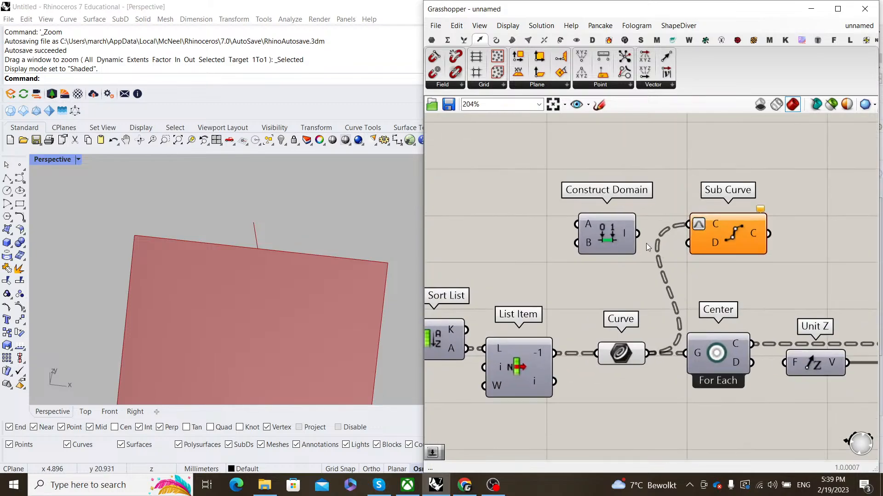
{"action": "left_click_drag", "start_coordinate": [650, 242], "coordinate": [688, 243]}
{"action": "left_click", "coordinate": [619, 241]}
{"action": "double_click", "coordinate": [570, 201]}
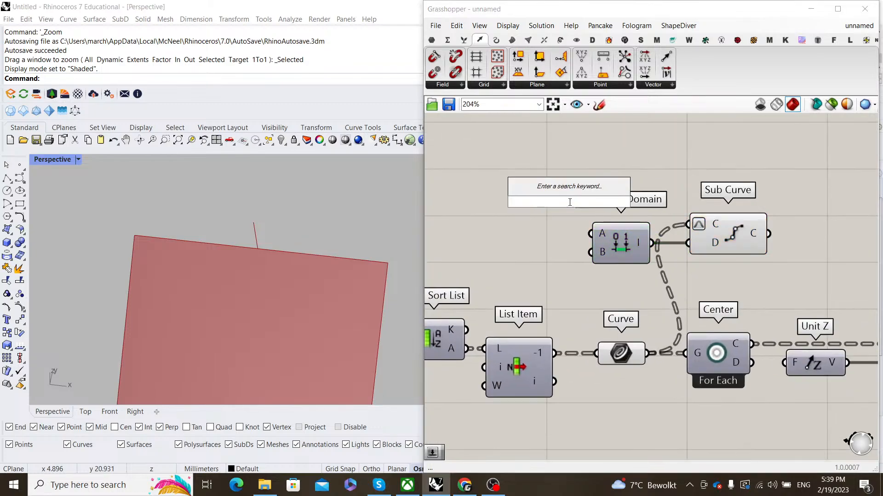
{"action": "type", "text": "0.5"}
{"action": "key", "text": "Return"}
{"action": "left_click_drag", "start_coordinate": [600, 204], "coordinate": [591, 234]}
- Wire Sub Curve's output into Line + Line's A input
{"action": "left_click", "coordinate": [734, 235]}
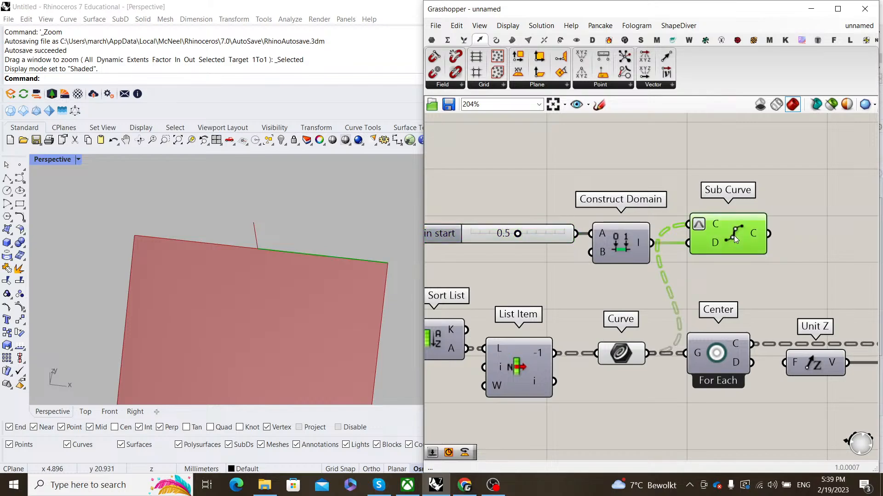
{"action": "scroll", "coordinate": [566, 246], "scroll_direction": "down", "scroll_amount": 3}
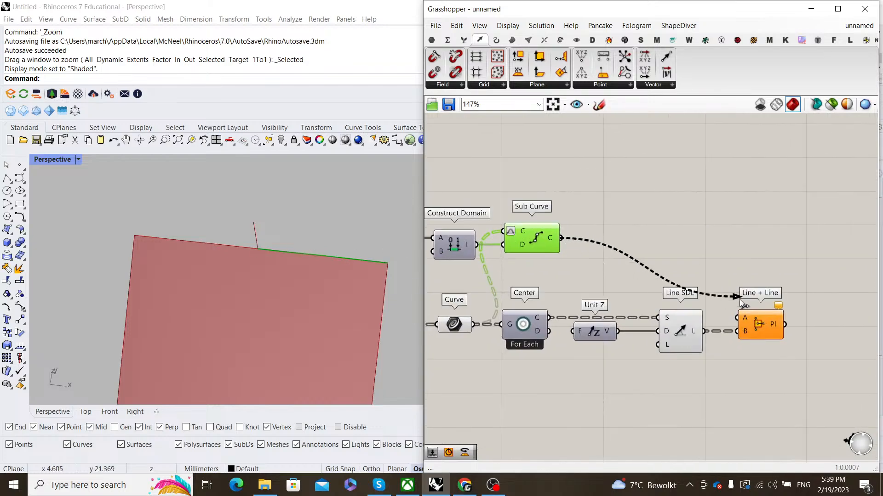
{"action": "left_click_drag", "start_coordinate": [741, 303], "coordinate": [738, 318]}
{"action": "left_click", "coordinate": [756, 323]}
{"action": "scroll", "coordinate": [267, 290], "scroll_direction": "up", "scroll_amount": 5}
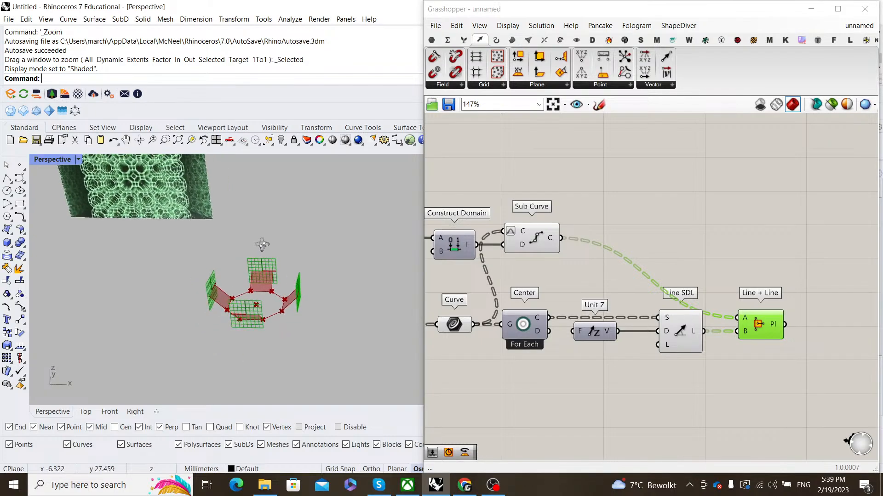
{"action": "scroll", "coordinate": [269, 287], "scroll_direction": "down", "scroll_amount": 5}
{"action": "mouse_move", "coordinate": [269, 286]}
{"action": "right_mouse_down"}
{"action": "mouse_move", "coordinate": [277, 267]}
{"action": "mouse_move", "coordinate": [301, 259]}
{"action": "mouse_move", "coordinate": [253, 290]}
{"action": "mouse_move", "coordinate": [274, 271]}
{"action": "right_mouse_up"}
{"action": "scroll", "coordinate": [253, 290], "scroll_direction": "up", "scroll_amount": 3}
{"action": "left_click", "coordinate": [749, 251]}
{"action": "scroll", "coordinate": [749, 252], "scroll_direction": "down", "scroll_amount": 5}
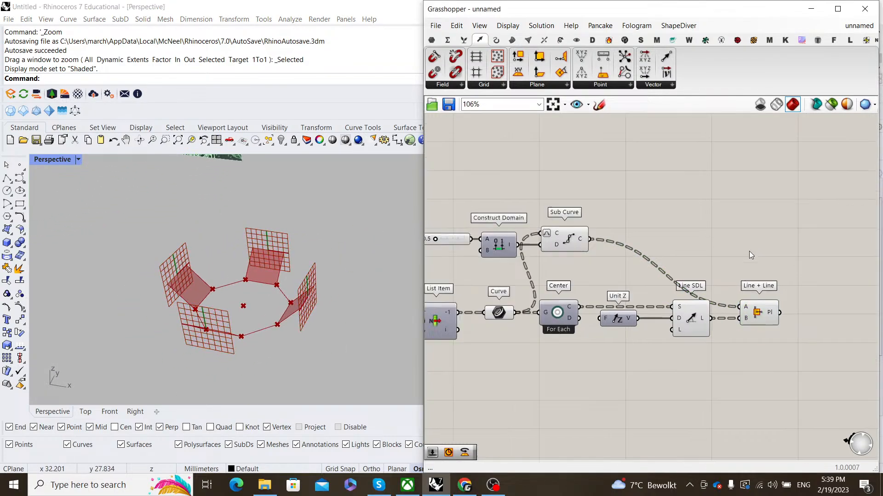
- Change options on six selected components and hide the Rotate component's preview
{"action": "left_click_drag", "start_coordinate": [743, 306], "coordinate": [653, 219]}
{"action": "right_click", "coordinate": [656, 208]}
{"action": "left_click", "coordinate": [674, 219]}
{"action": "left_click", "coordinate": [598, 216]}
{"action": "right_click_drag", "start_coordinate": [510, 279], "coordinate": [610, 252]}
{"action": "scroll", "coordinate": [609, 252], "scroll_direction": "down", "scroll_amount": 1}
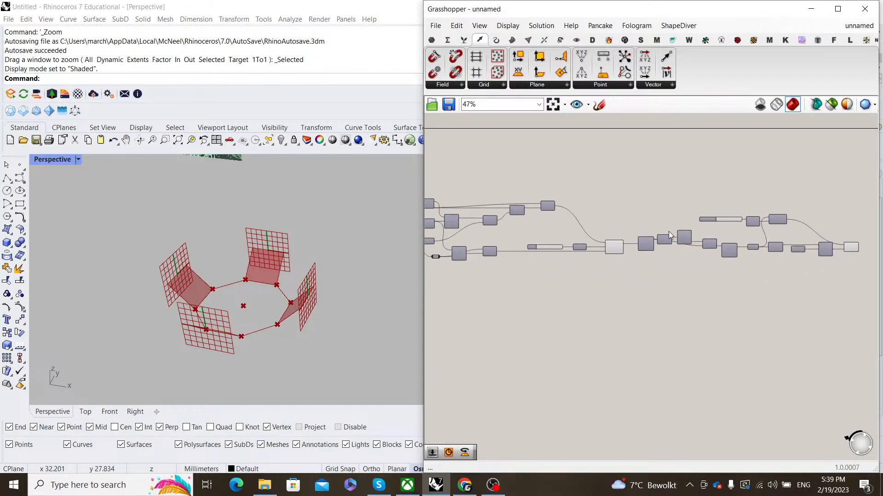
{"action": "scroll", "coordinate": [608, 252], "scroll_direction": "up", "scroll_amount": 5}
{"action": "left_click", "coordinate": [616, 236]}
{"action": "scroll", "coordinate": [570, 280], "scroll_direction": "down", "scroll_amount": 4}
{"action": "right_click_drag", "start_coordinate": [494, 280], "coordinate": [727, 277]}
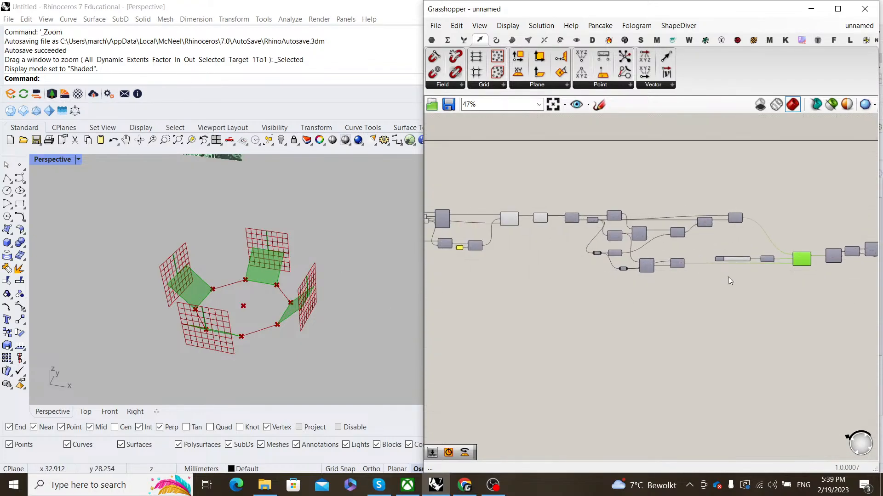
{"action": "right_click", "coordinate": [728, 276]}
{"action": "left_click", "coordinate": [747, 296]}
{"action": "left_click", "coordinate": [671, 294]}
- Show the Rotate component's preview again and bring the Division component into view
{"action": "right_click_drag", "start_coordinate": [655, 293], "coordinate": [654, 308]}
{"action": "scroll", "coordinate": [602, 275], "scroll_direction": "up", "scroll_amount": 5}
{"action": "scroll", "coordinate": [602, 275], "scroll_direction": "down", "scroll_amount": 4}
{"action": "right_click_drag", "start_coordinate": [800, 275], "coordinate": [695, 276]}
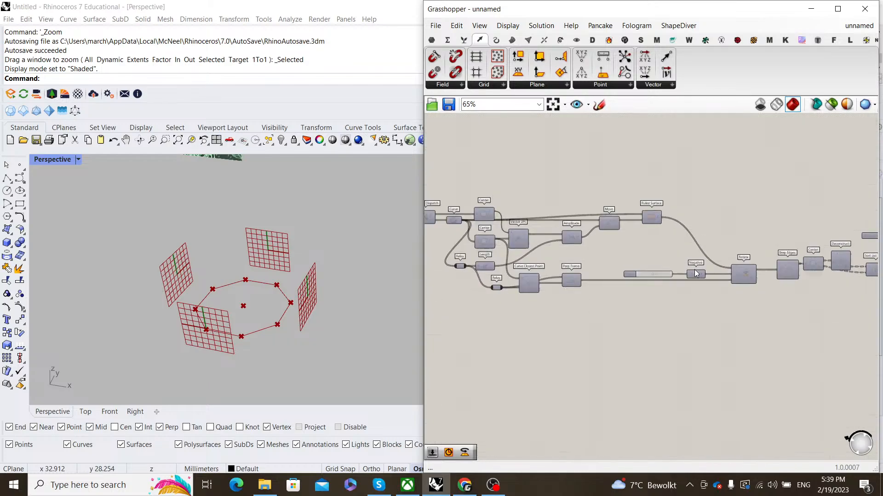
{"action": "scroll", "coordinate": [695, 277], "scroll_direction": "up", "scroll_amount": 3}
{"action": "left_click", "coordinate": [761, 274]}
{"action": "right_click", "coordinate": [760, 227]}
{"action": "left_click", "coordinate": [786, 233]}
{"action": "left_click", "coordinate": [760, 225]}
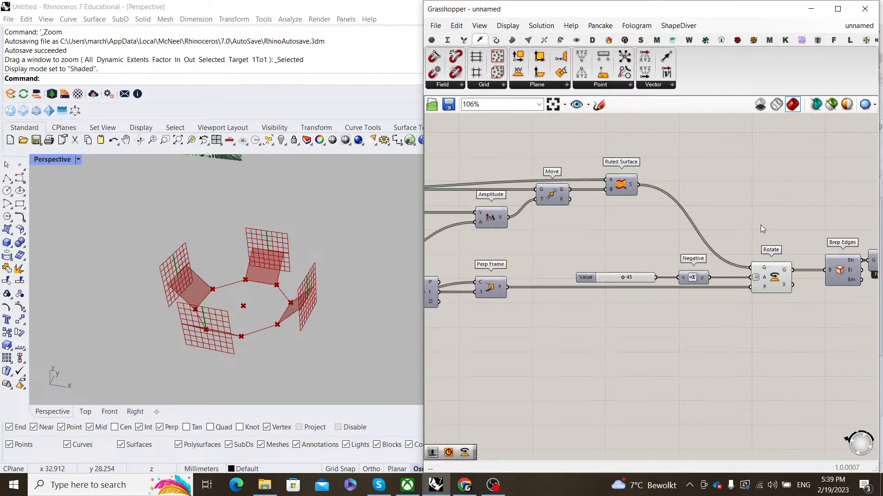
{"action": "scroll", "coordinate": [760, 224], "scroll_direction": "down", "scroll_amount": 3}
{"action": "scroll", "coordinate": [692, 309], "scroll_direction": "up", "scroll_amount": 3}
{"action": "right_click_drag", "start_coordinate": [591, 224], "coordinate": [668, 247]}
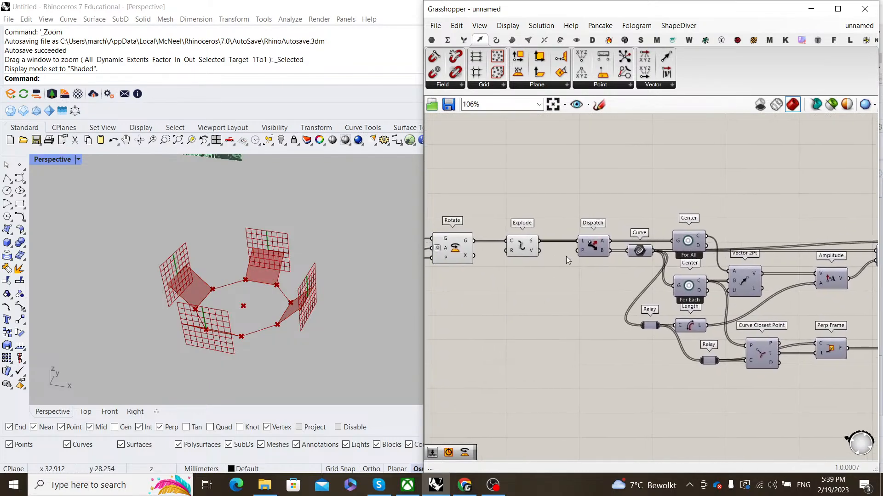
{"action": "right_click_drag", "start_coordinate": [523, 203], "coordinate": [596, 208]}
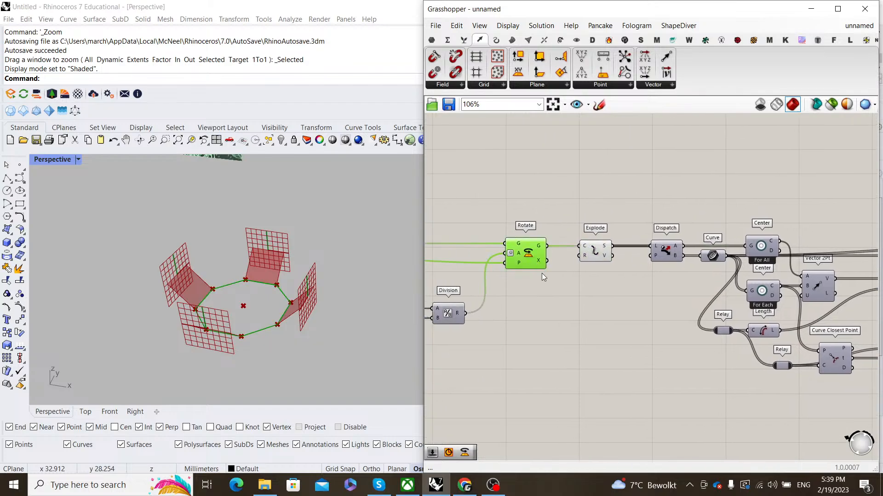
{"action": "double_click", "coordinate": [584, 331]}
{"action": "key", "text": "Escape"}
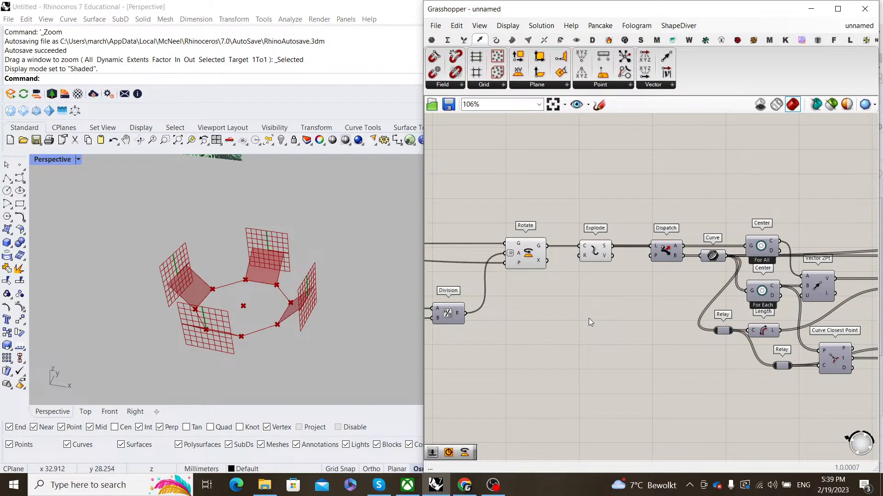
- Add a List Item component fed by the per-item Center points
{"action": "double_click", "coordinate": [647, 203]}
{"action": "type", "text": "lis"}
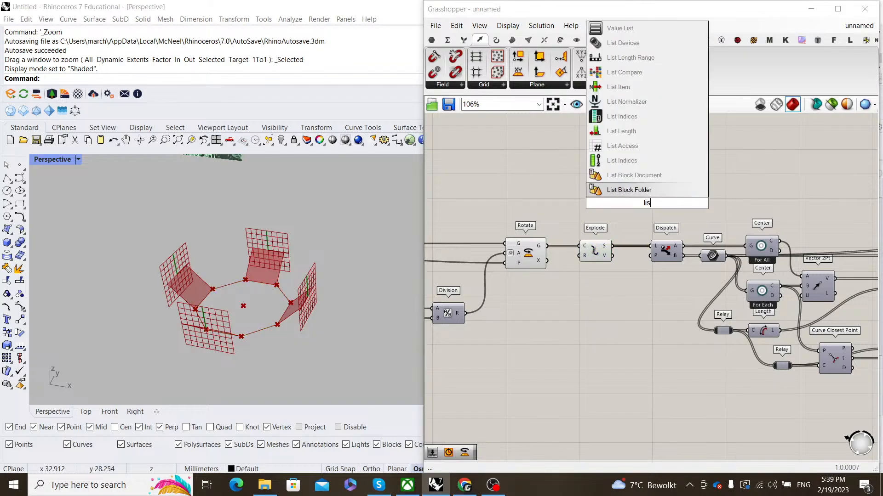
{"action": "type", "text": "t item"}
{"action": "key", "text": "Return"}
{"action": "scroll", "coordinate": [634, 211], "scroll_direction": "up", "scroll_amount": 3}
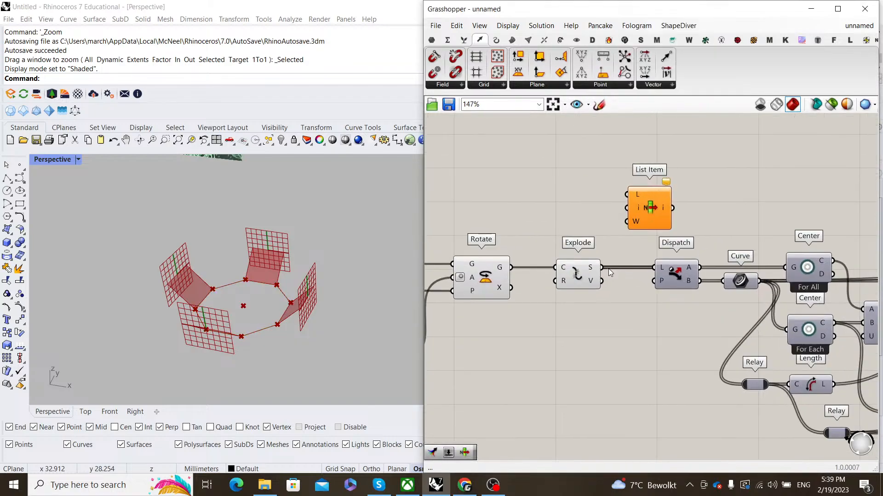
{"action": "left_click_drag", "start_coordinate": [608, 256], "coordinate": [605, 266]}
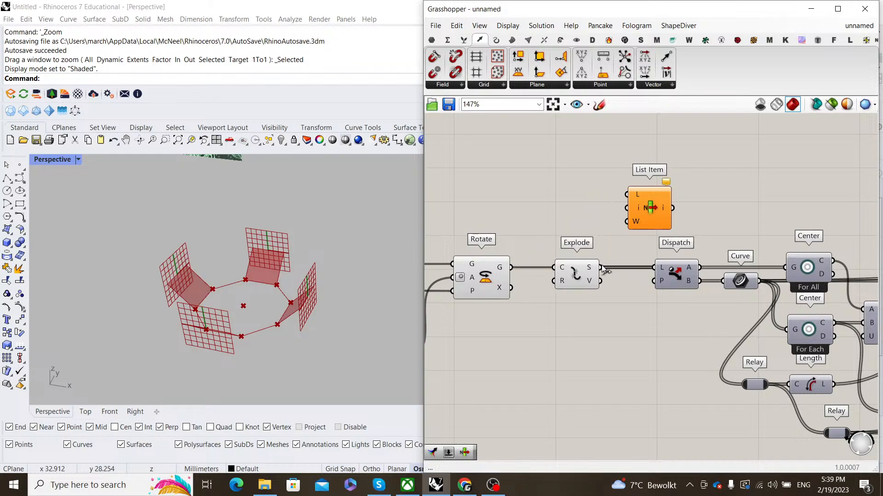
{"action": "scroll", "coordinate": [626, 195], "scroll_direction": "down", "scroll_amount": 4}
{"action": "left_click_drag", "start_coordinate": [627, 195], "coordinate": [718, 334]}
{"action": "scroll", "coordinate": [728, 334], "scroll_direction": "up", "scroll_amount": 3}
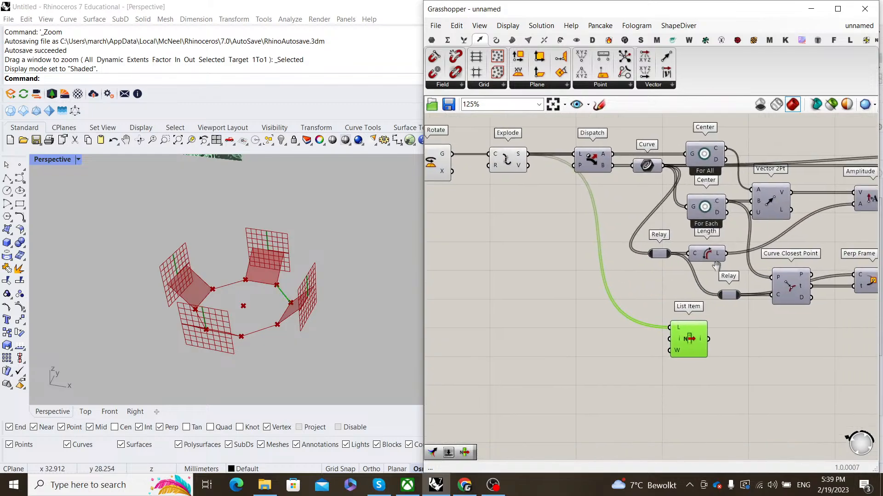
{"action": "right_click_drag", "start_coordinate": [726, 253], "coordinate": [619, 233]}
{"action": "left_click", "coordinate": [609, 189]}
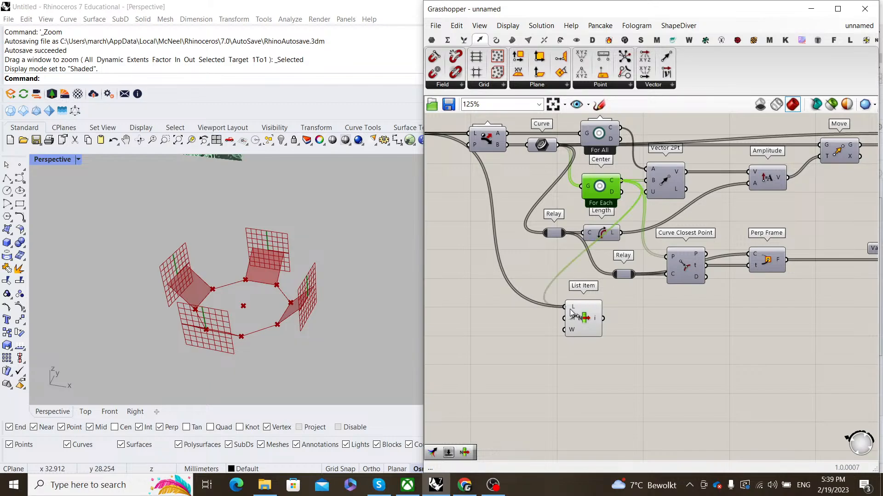
{"action": "left_click_drag", "start_coordinate": [570, 312], "coordinate": [569, 309]}
{"action": "left_click_drag", "start_coordinate": [583, 318], "coordinate": [637, 337]}
{"action": "right_click_drag", "start_coordinate": [244, 218], "coordinate": [223, 261]}
{"action": "scroll", "coordinate": [223, 260], "scroll_direction": "up", "scroll_amount": 6}
{"action": "right_click_drag", "start_coordinate": [261, 363], "coordinate": [278, 316], "text": "shift"}
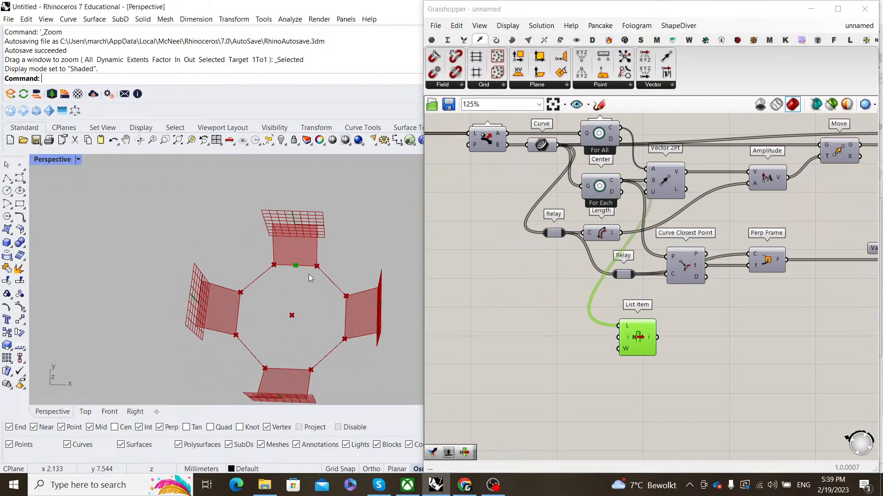
- Build an XY Plane on the centre picked by List Item
{"action": "right_click_drag", "start_coordinate": [728, 359], "coordinate": [638, 313]}
{"action": "double_click", "coordinate": [638, 312]}
{"action": "type", "text": "xy"}
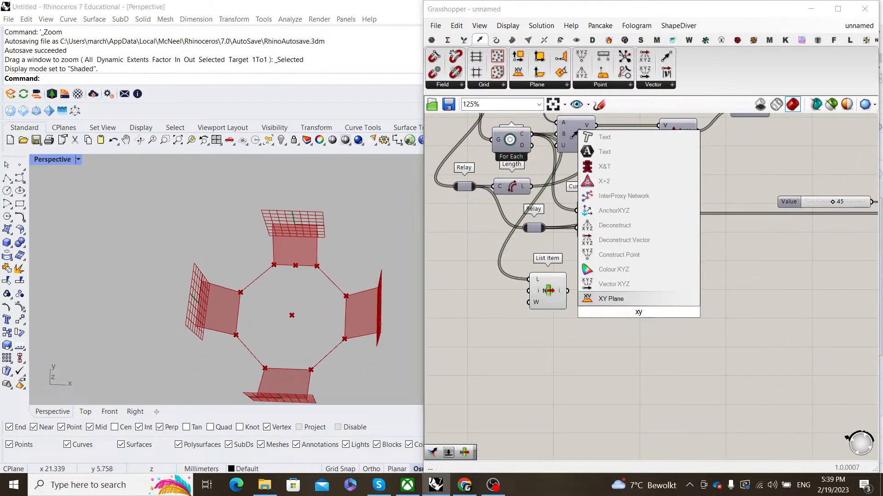
{"action": "key", "text": "Return"}
{"action": "scroll", "coordinate": [592, 295], "scroll_direction": "up", "scroll_amount": 2}
{"action": "left_click_drag", "start_coordinate": [559, 290], "coordinate": [624, 288]}
{"action": "right_click_drag", "start_coordinate": [510, 221], "coordinate": [677, 291]}
- Add a Curve parameter that takes the rotated outline from Rotate's G output
{"action": "scroll", "coordinate": [589, 275], "scroll_direction": "down", "scroll_amount": 2}
{"action": "right_click_drag", "start_coordinate": [589, 275], "coordinate": [747, 303]}
{"action": "double_click", "coordinate": [656, 346]}
{"action": "type", "text": "curve"}
{"action": "left_click", "coordinate": [634, 331]}
{"action": "scroll", "coordinate": [613, 187], "scroll_direction": "down", "scroll_amount": 1}
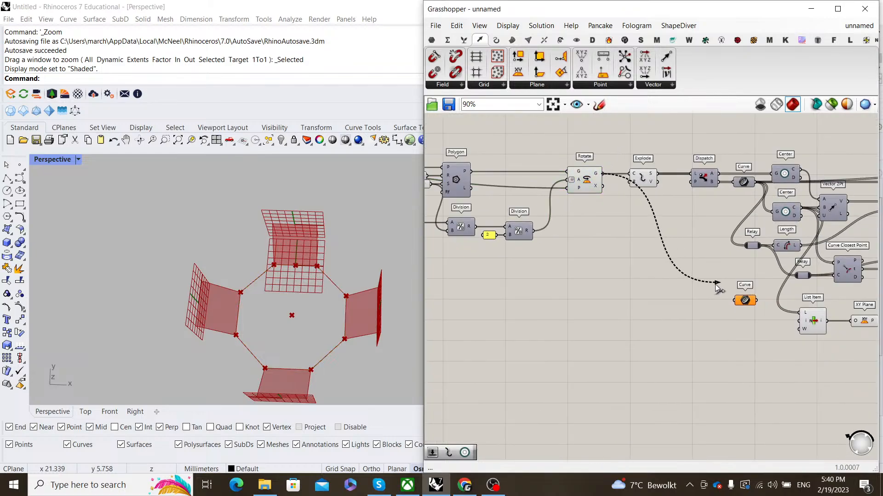
{"action": "left_click_drag", "start_coordinate": [717, 285], "coordinate": [735, 300]}
{"action": "left_click_drag", "start_coordinate": [742, 301], "coordinate": [749, 313]}
{"action": "right_click_drag", "start_coordinate": [809, 340], "coordinate": [548, 292]}
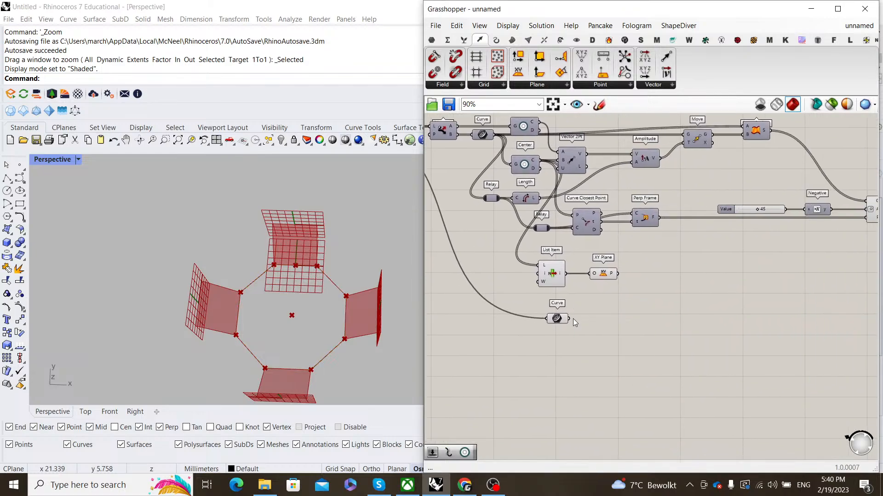
- Add an Orient component that copies the octagon from the XY plane onto the intersection planes
{"action": "double_click", "coordinate": [696, 319]}
{"action": "type", "text": "orient"}
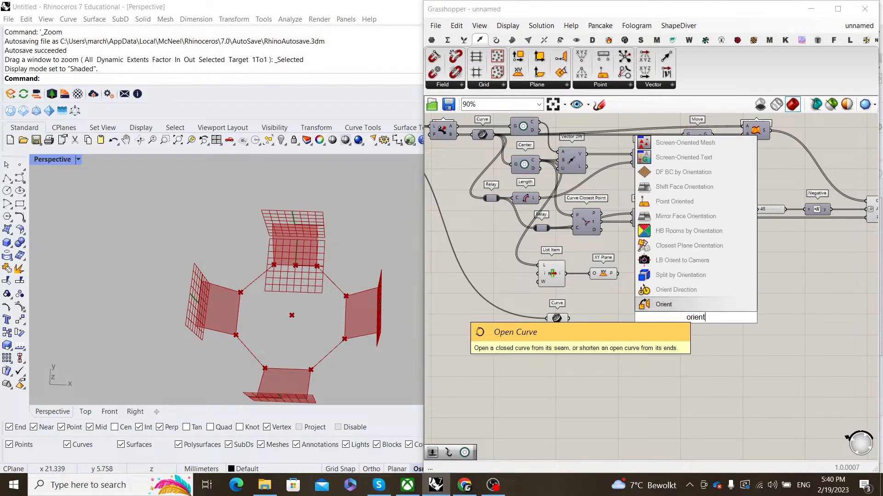
{"action": "key", "text": "Return"}
{"action": "left_click", "coordinate": [557, 318]}
{"action": "scroll", "coordinate": [557, 318], "scroll_direction": "up", "scroll_amount": 3}
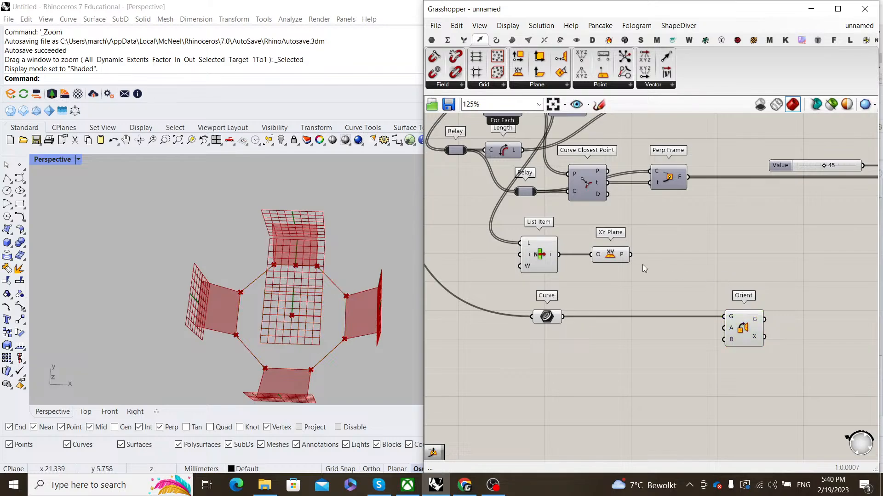
{"action": "left_click_drag", "start_coordinate": [630, 255], "coordinate": [725, 328]}
{"action": "scroll", "coordinate": [665, 302], "scroll_direction": "down", "scroll_amount": 5}
{"action": "scroll", "coordinate": [561, 300], "scroll_direction": "down", "scroll_amount": 1}
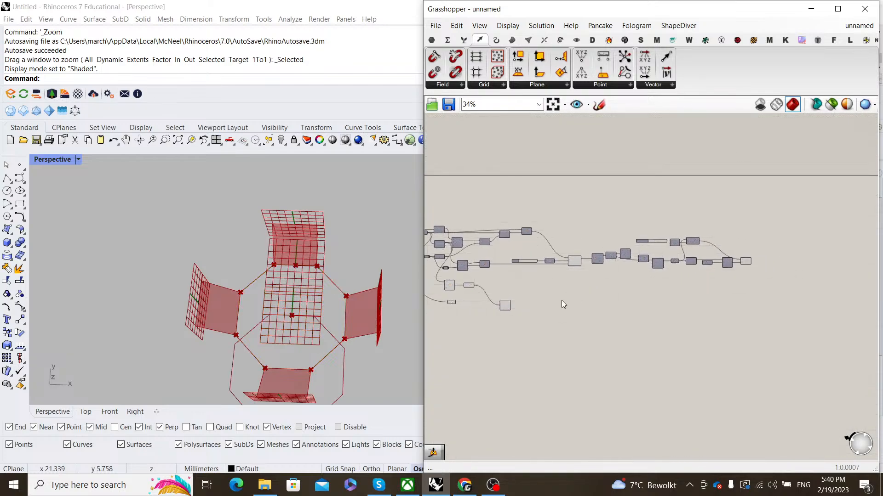
{"action": "scroll", "coordinate": [772, 289], "scroll_direction": "up", "scroll_amount": 4}
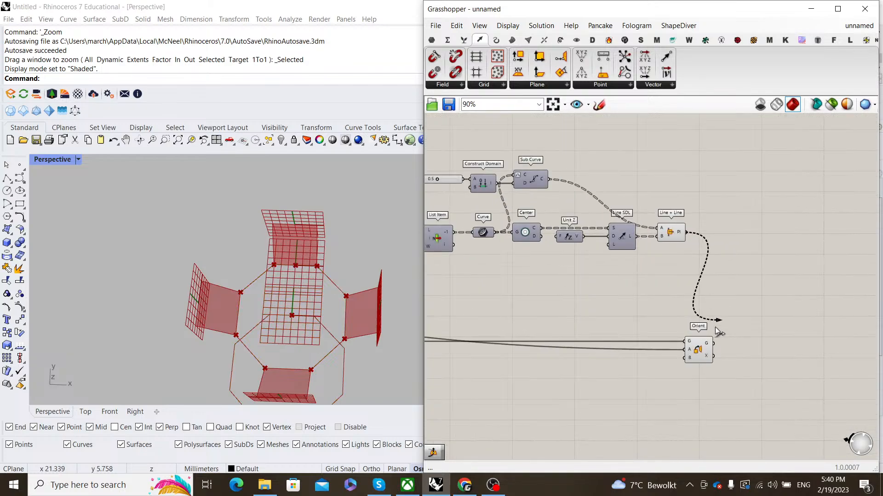
{"action": "left_click_drag", "start_coordinate": [715, 327], "coordinate": [683, 359]}
{"action": "scroll", "coordinate": [307, 327], "scroll_direction": "down", "scroll_amount": 5}
{"action": "right_click_drag", "start_coordinate": [307, 327], "coordinate": [265, 251]}
{"action": "scroll", "coordinate": [291, 231], "scroll_direction": "up", "scroll_amount": 8}
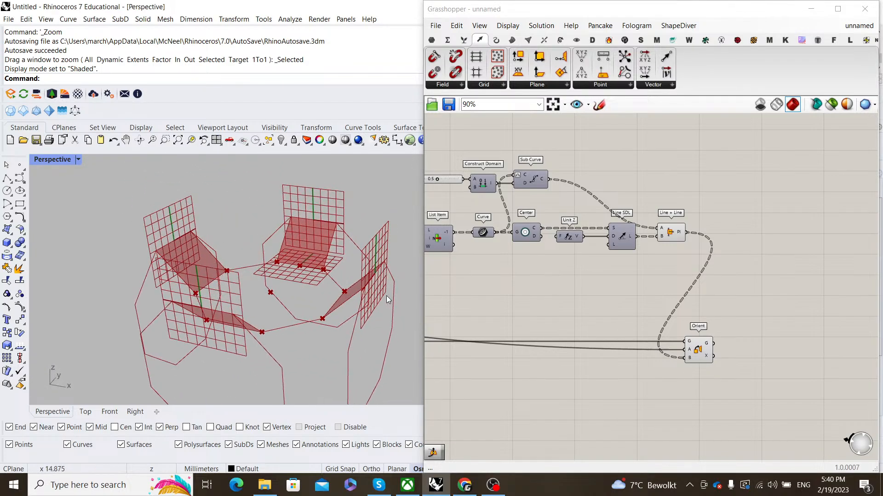
{"action": "right_click_drag", "start_coordinate": [375, 276], "coordinate": [336, 295]}
{"action": "scroll", "coordinate": [314, 281], "scroll_direction": "down", "scroll_amount": 2}
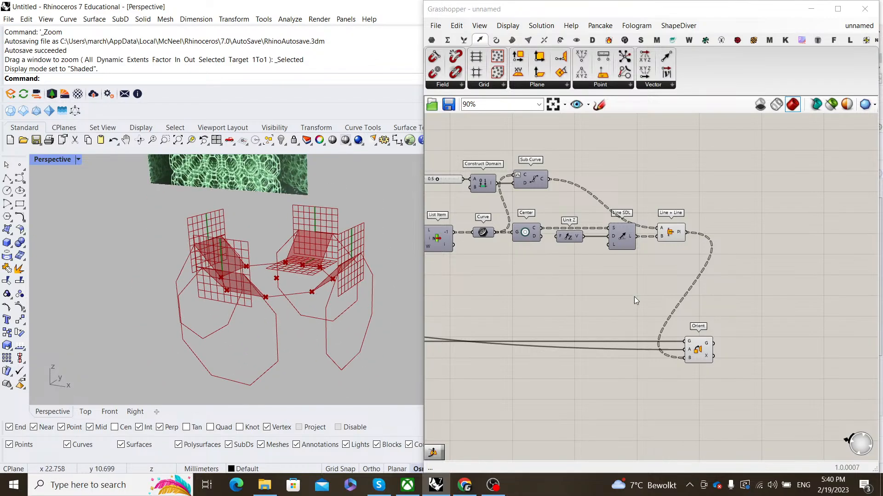
{"action": "scroll", "coordinate": [687, 283], "scroll_direction": "down", "scroll_amount": 5}
- Turn off the preview of List Item, XY Plane and the Curve parameter
{"action": "right_click_drag", "start_coordinate": [557, 317], "coordinate": [595, 294]}
{"action": "scroll", "coordinate": [589, 297], "scroll_direction": "up", "scroll_amount": 6}
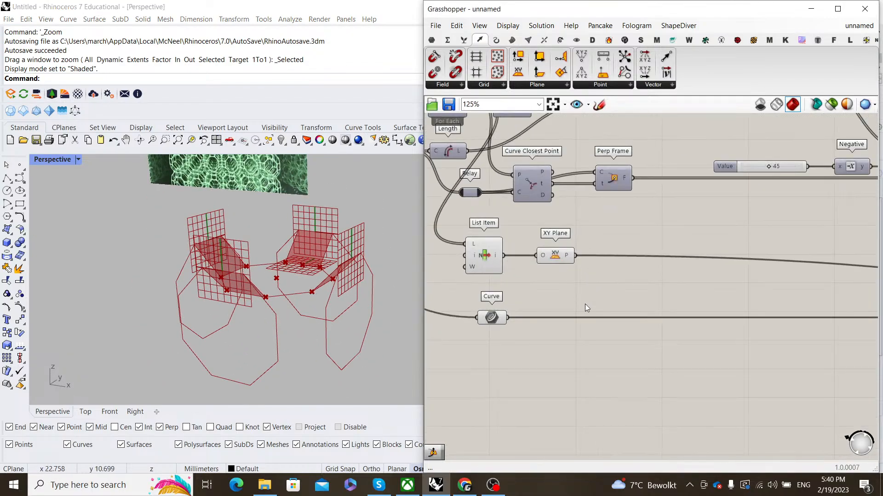
{"action": "left_click_drag", "start_coordinate": [586, 303], "coordinate": [472, 242]}
{"action": "right_click", "coordinate": [597, 228]}
{"action": "left_click", "coordinate": [630, 242]}
{"action": "left_click_drag", "start_coordinate": [536, 359], "coordinate": [460, 299]}
{"action": "right_click", "coordinate": [554, 280]}
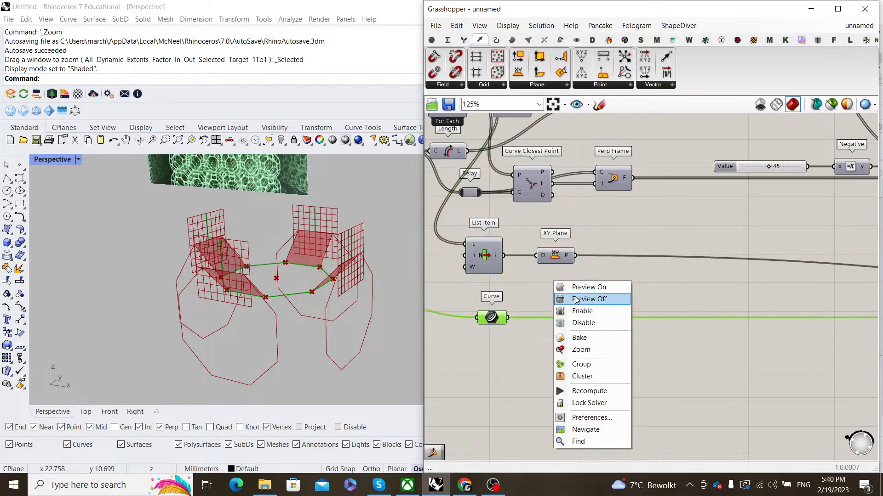
{"action": "left_click", "coordinate": [593, 297]}
{"action": "scroll", "coordinate": [648, 281], "scroll_direction": "down", "scroll_amount": 6}
{"action": "scroll", "coordinate": [711, 261], "scroll_direction": "up", "scroll_amount": 6}
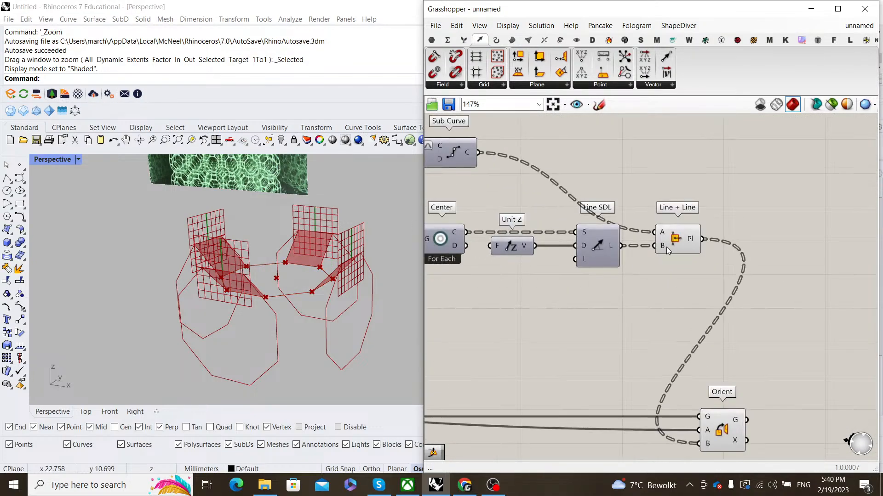
- Apply an expression to the line's direction input
{"action": "right_click", "coordinate": [581, 246]}
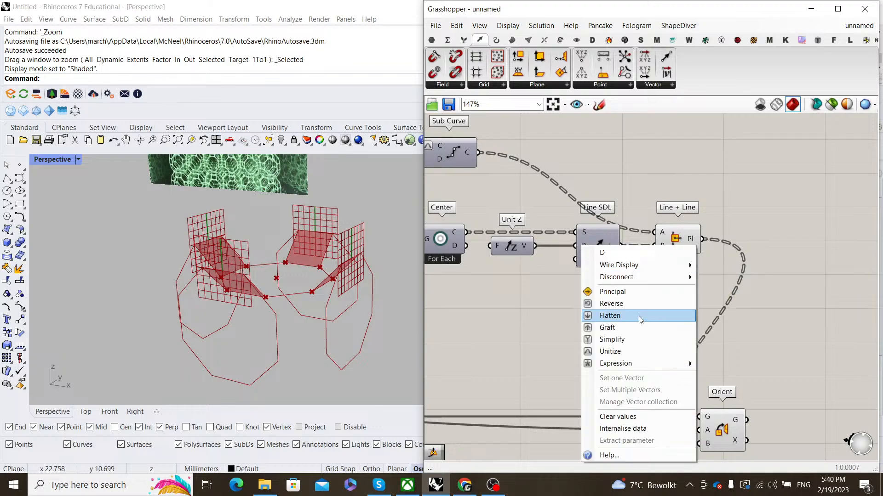
{"action": "mouse_move", "coordinate": [643, 363]}
{"action": "left_click", "coordinate": [725, 376]}
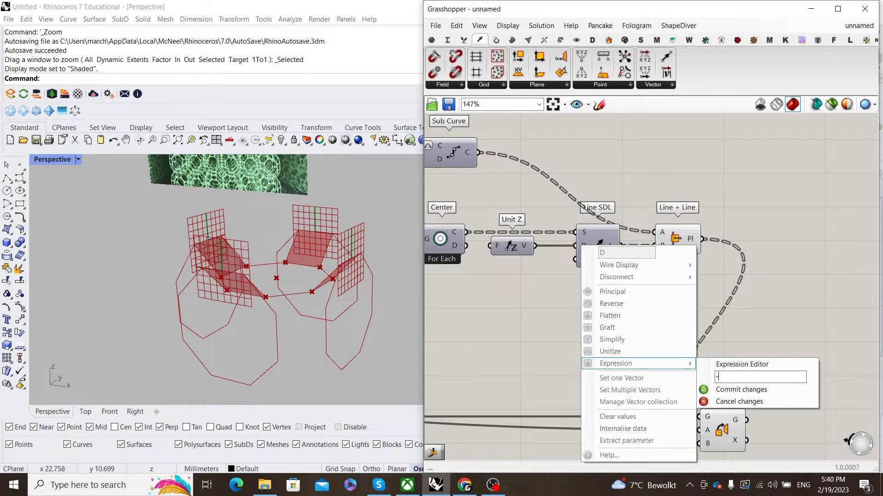
{"action": "left_click", "coordinate": [727, 390]}
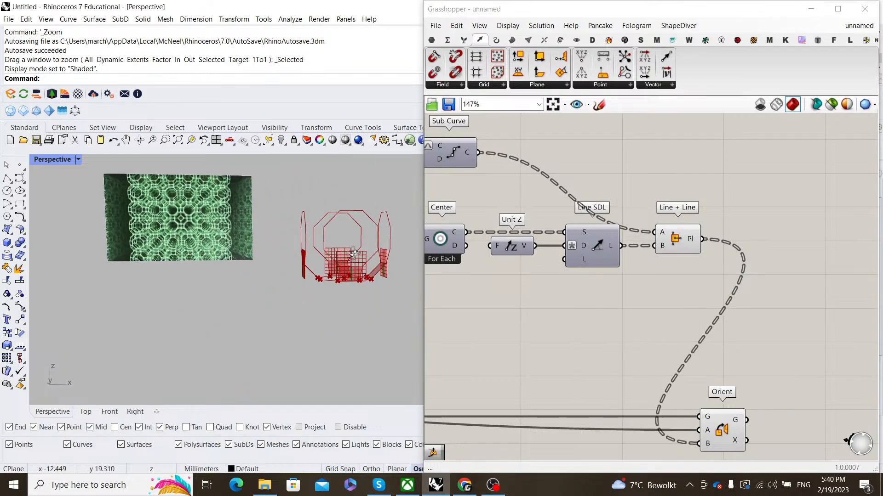
- Hide the green plane previews and the Rotate component's preview
{"action": "mouse_move", "coordinate": [278, 289]}
{"action": "right_mouse_down"}
{"action": "mouse_move", "coordinate": [288, 280]}
{"action": "mouse_move", "coordinate": [280, 281]}
{"action": "right_mouse_up"}
{"action": "scroll", "coordinate": [542, 283], "scroll_direction": "down", "scroll_amount": 5}
{"action": "right_click_drag", "start_coordinate": [543, 283], "coordinate": [696, 284]}
{"action": "left_click_drag", "start_coordinate": [756, 285], "coordinate": [713, 217]}
{"action": "right_click", "coordinate": [713, 216]}
{"action": "left_click", "coordinate": [737, 238]}
{"action": "scroll", "coordinate": [641, 248], "scroll_direction": "down", "scroll_amount": 2}
{"action": "right_click_drag", "start_coordinate": [641, 248], "coordinate": [813, 240]}
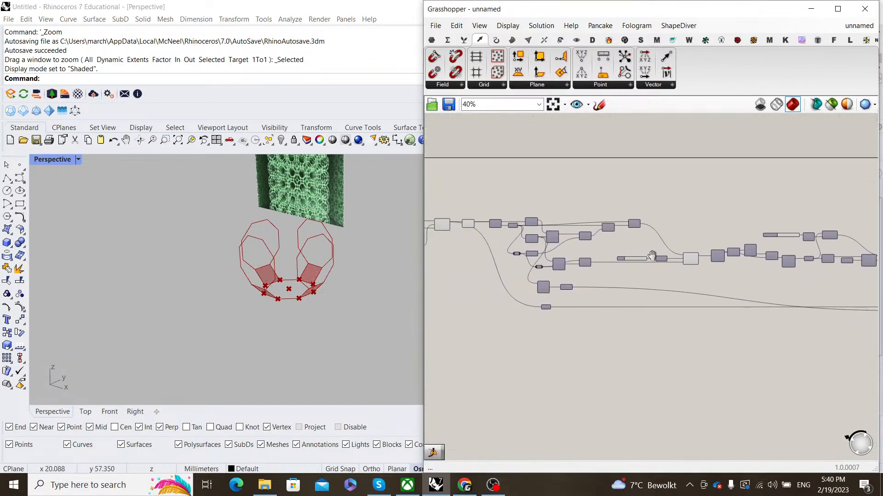
{"action": "scroll", "coordinate": [698, 260], "scroll_direction": "up", "scroll_amount": 8}
{"action": "left_click_drag", "start_coordinate": [713, 300], "coordinate": [672, 200]}
{"action": "right_click", "coordinate": [672, 200]}
{"action": "left_click", "coordinate": [690, 218]}
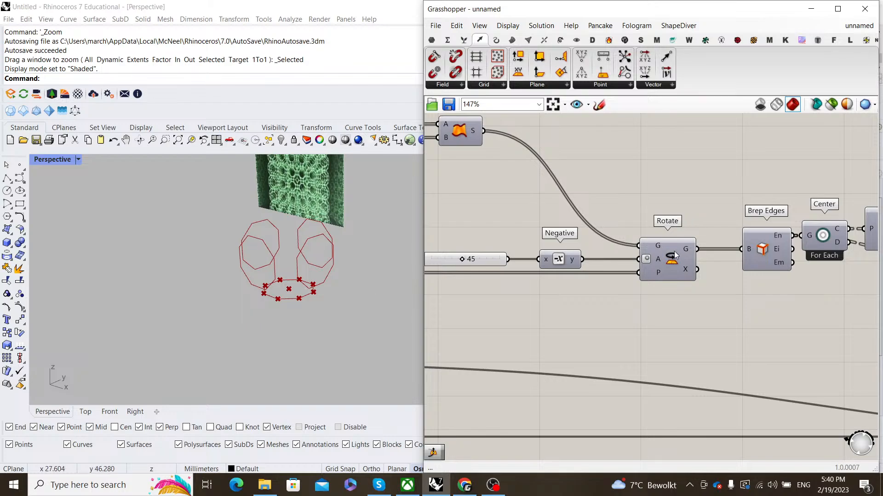
{"action": "right_click_drag", "start_coordinate": [705, 194], "coordinate": [641, 222]}
- Place a Brep parameter beside the graph via the 'brep' search
{"action": "double_click", "coordinate": [644, 220]}
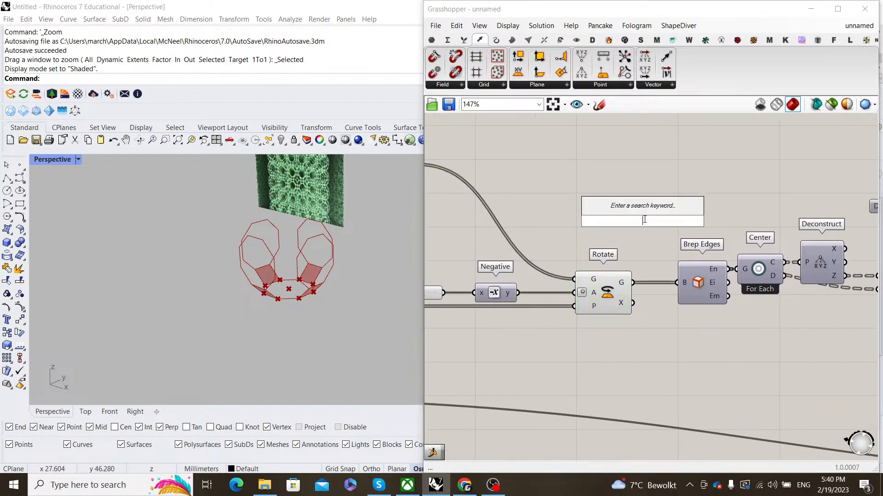
{"action": "type", "text": "brep"}
{"action": "key", "text": "Return"}
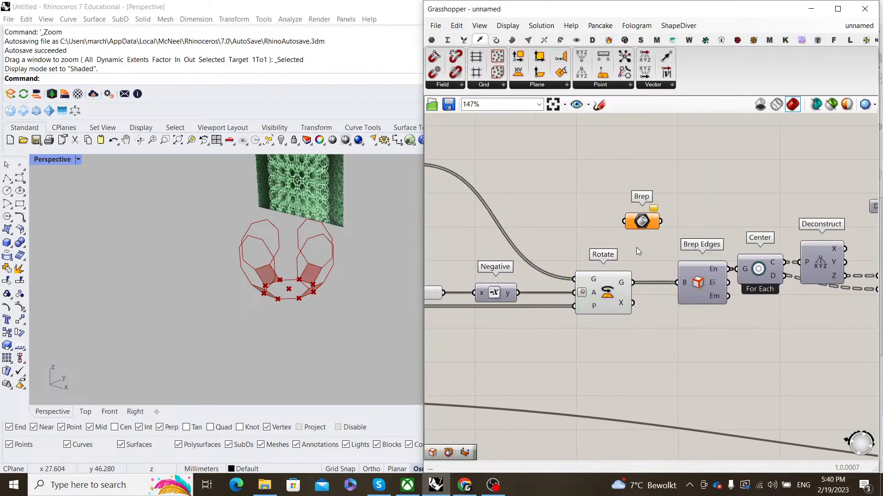
{"action": "left_click_drag", "start_coordinate": [629, 229], "coordinate": [503, 284]}
{"action": "scroll", "coordinate": [723, 314], "scroll_direction": "down", "scroll_amount": 5}
{"action": "left_click_drag", "start_coordinate": [697, 287], "coordinate": [689, 290]}
{"action": "right_click_drag", "start_coordinate": [702, 269], "coordinate": [635, 272]}
{"action": "scroll", "coordinate": [635, 271], "scroll_direction": "up", "scroll_amount": 4}
{"action": "left_click", "coordinate": [635, 271]}
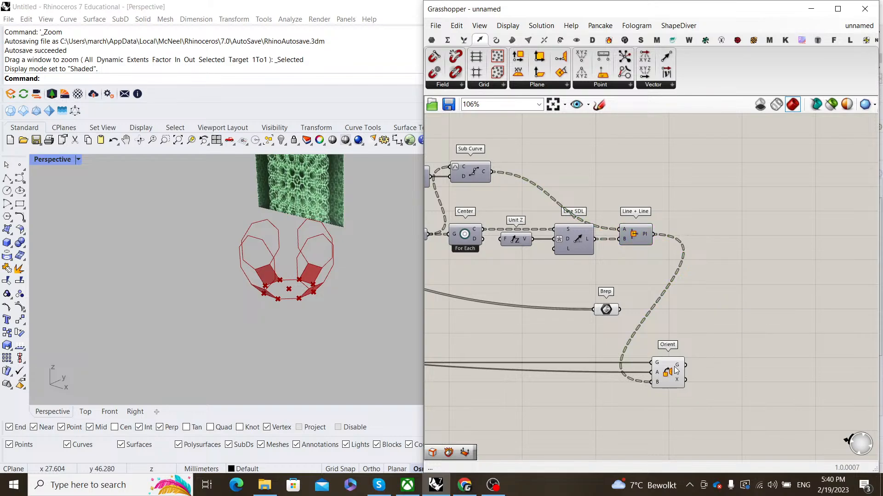
- Add a Boundary Surfaces component fed by Orient's geometry output, placed right of Orient
{"action": "double_click", "coordinate": [701, 328]}
{"action": "type", "text": "bounda"}
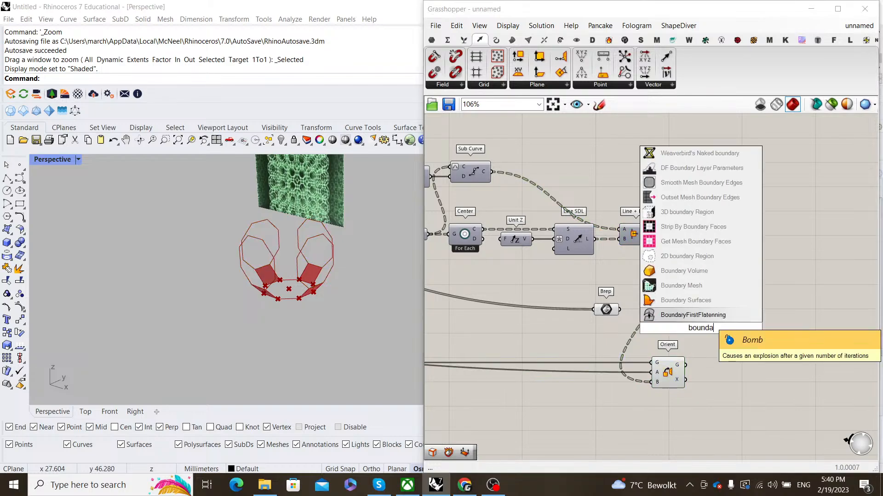
{"action": "key", "text": "Up"}
{"action": "key", "text": "Return"}
{"action": "left_click_drag", "start_coordinate": [686, 357], "coordinate": [685, 328]}
{"action": "left_click_drag", "start_coordinate": [696, 330], "coordinate": [722, 353]}
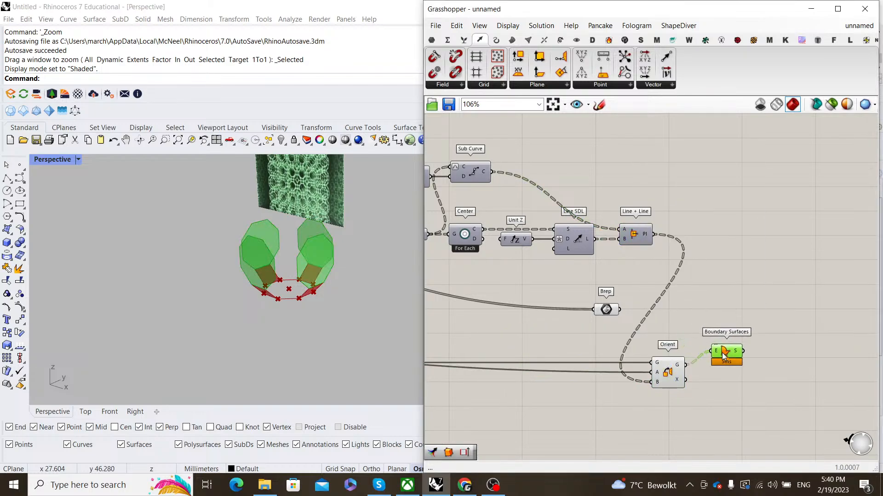
{"action": "left_click", "coordinate": [694, 400]}
{"action": "left_click", "coordinate": [718, 366]}
- Turn off Orient's preview and inspect the new octagonal surfaces in 3D
{"action": "left_click", "coordinate": [683, 394]}
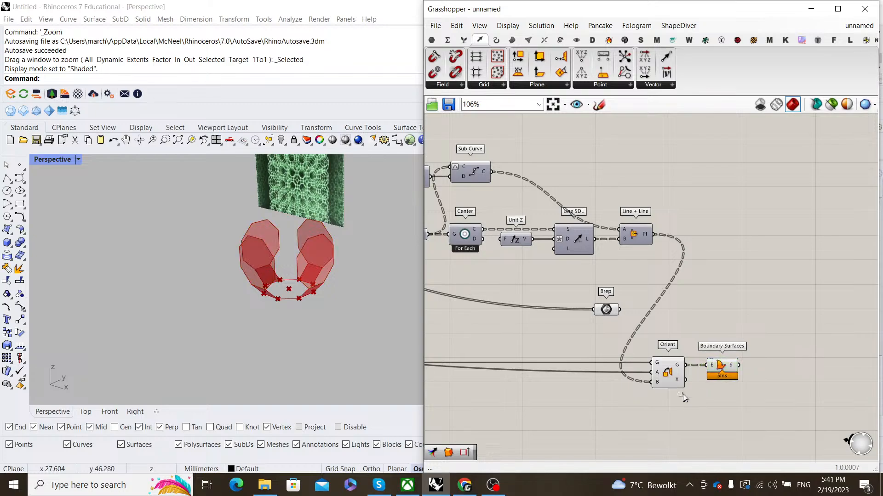
{"action": "right_click", "coordinate": [666, 377]}
{"action": "right_click", "coordinate": [697, 306]}
{"action": "left_click", "coordinate": [721, 324]}
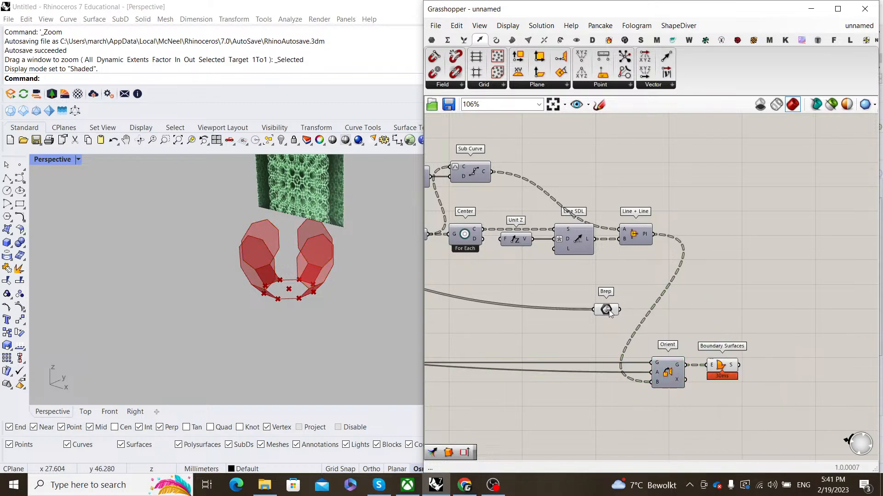
{"action": "right_click_drag", "start_coordinate": [277, 281], "coordinate": [295, 266]}
{"action": "scroll", "coordinate": [296, 235], "scroll_direction": "up", "scroll_amount": 6}
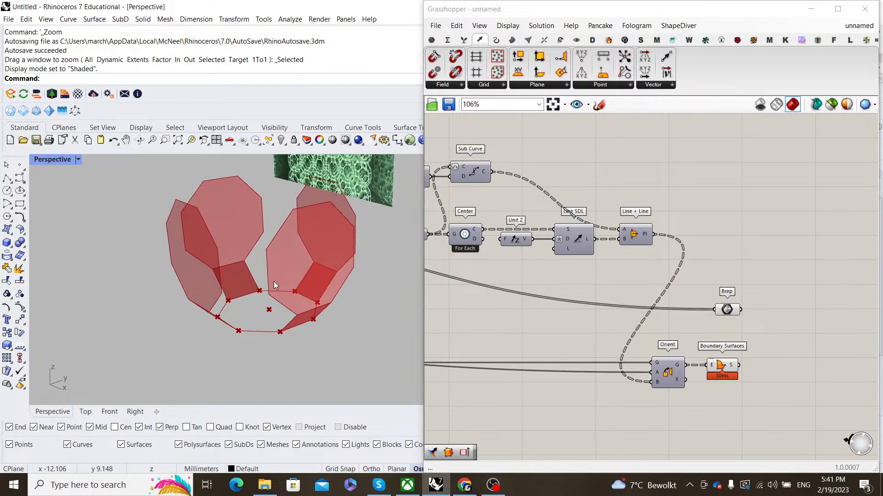
{"action": "scroll", "coordinate": [274, 282], "scroll_direction": "down", "scroll_amount": 5}
- Check the Boundary Surfaces preview and the first Rotate component's options
{"action": "right_click_drag", "start_coordinate": [337, 298], "coordinate": [306, 286]}
{"action": "scroll", "coordinate": [306, 286], "scroll_direction": "up", "scroll_amount": 2}
{"action": "scroll", "coordinate": [699, 310], "scroll_direction": "down", "scroll_amount": 5}
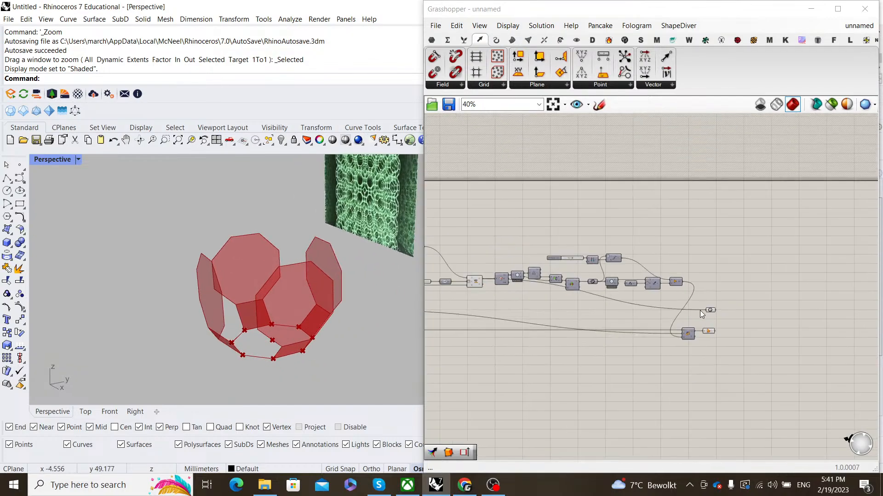
{"action": "scroll", "coordinate": [726, 322], "scroll_direction": "up", "scroll_amount": 5}
{"action": "left_click_drag", "start_coordinate": [720, 365], "coordinate": [675, 250]}
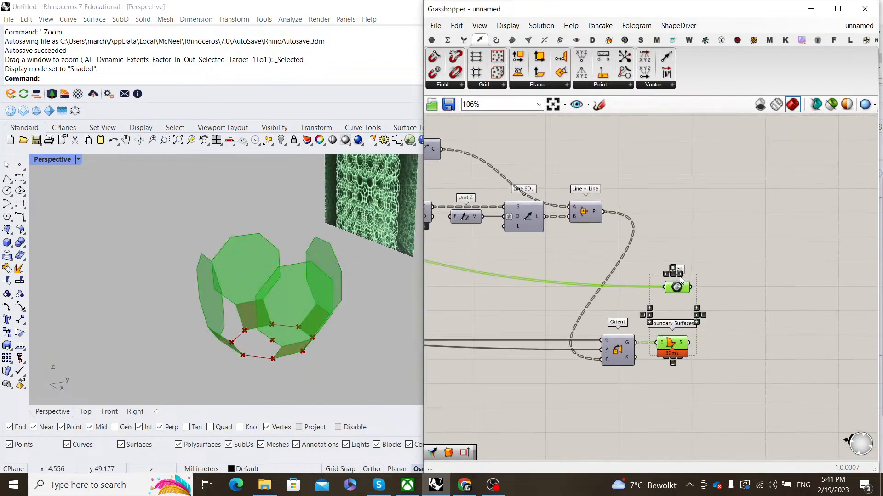
{"action": "left_click", "coordinate": [745, 267]}
{"action": "left_click", "coordinate": [680, 345]}
{"action": "right_click_drag", "start_coordinate": [724, 309], "coordinate": [741, 276]}
{"action": "left_click", "coordinate": [741, 276]}
{"action": "scroll", "coordinate": [749, 278], "scroll_direction": "down", "scroll_amount": 8}
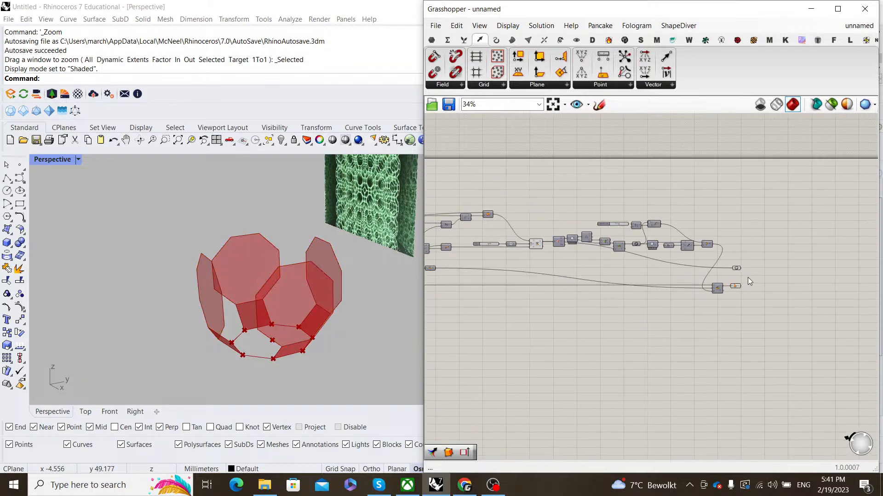
{"action": "right_click_drag", "start_coordinate": [662, 290], "coordinate": [723, 282]}
{"action": "scroll", "coordinate": [722, 281], "scroll_direction": "up", "scroll_amount": 5}
{"action": "scroll", "coordinate": [721, 279], "scroll_direction": "up", "scroll_amount": 3}
{"action": "left_click_drag", "start_coordinate": [722, 279], "coordinate": [677, 201]}
{"action": "right_click", "coordinate": [678, 200]}
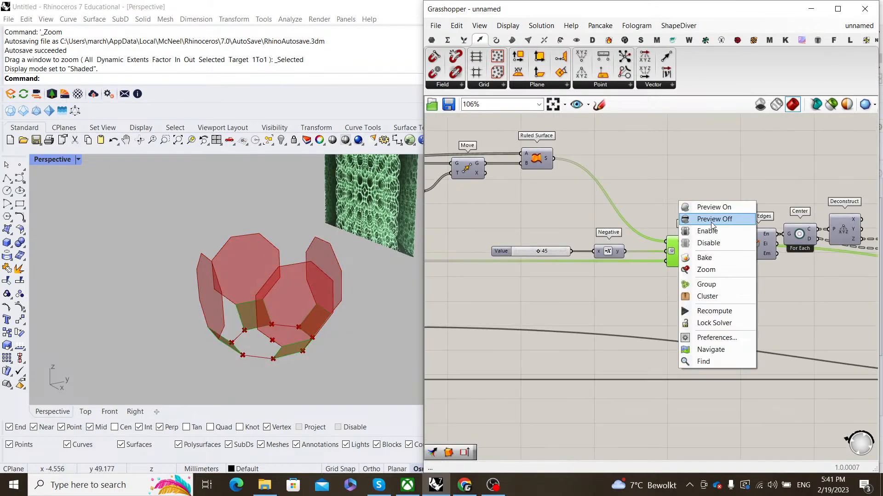
{"action": "left_click", "coordinate": [689, 193]}
- Turn off the preview of the other Rotate component near Ruled Surface and Move
{"action": "scroll", "coordinate": [690, 193], "scroll_direction": "down", "scroll_amount": 4}
{"action": "scroll", "coordinate": [728, 266], "scroll_direction": "up", "scroll_amount": 2}
{"action": "right_click_drag", "start_coordinate": [807, 245], "coordinate": [566, 258]}
{"action": "scroll", "coordinate": [754, 262], "scroll_direction": "down", "scroll_amount": 1}
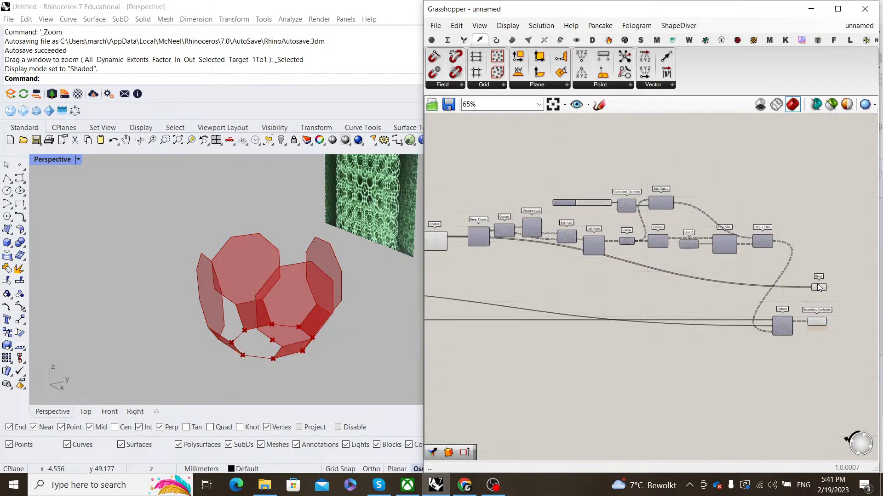
{"action": "right_click_drag", "start_coordinate": [428, 284], "coordinate": [627, 285]}
{"action": "left_click", "coordinate": [632, 242]}
{"action": "right_click", "coordinate": [620, 181]}
{"action": "left_click", "coordinate": [639, 199]}
{"action": "left_click", "coordinate": [640, 200]}
{"action": "scroll", "coordinate": [639, 201], "scroll_direction": "down", "scroll_amount": 3}
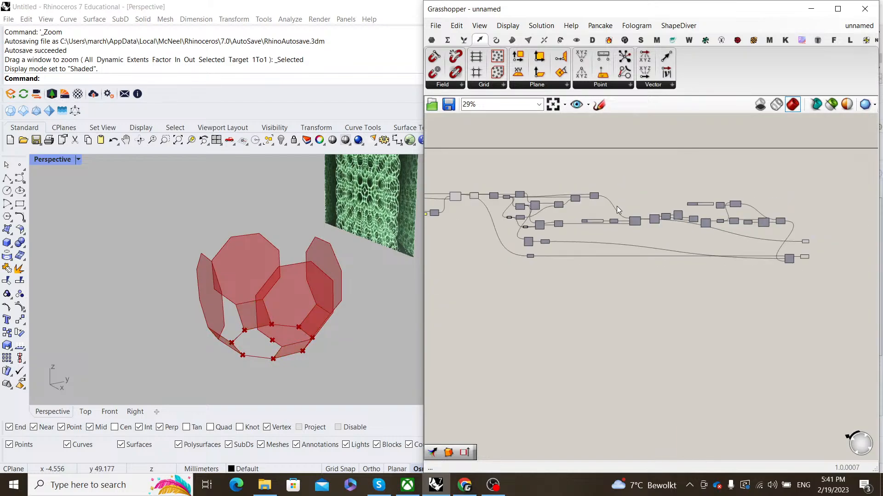
{"action": "right_click_drag", "start_coordinate": [459, 195], "coordinate": [564, 220]}
{"action": "scroll", "coordinate": [564, 219], "scroll_direction": "up", "scroll_amount": 7}
{"action": "left_click", "coordinate": [568, 232]}
{"action": "left_click", "coordinate": [618, 213]}
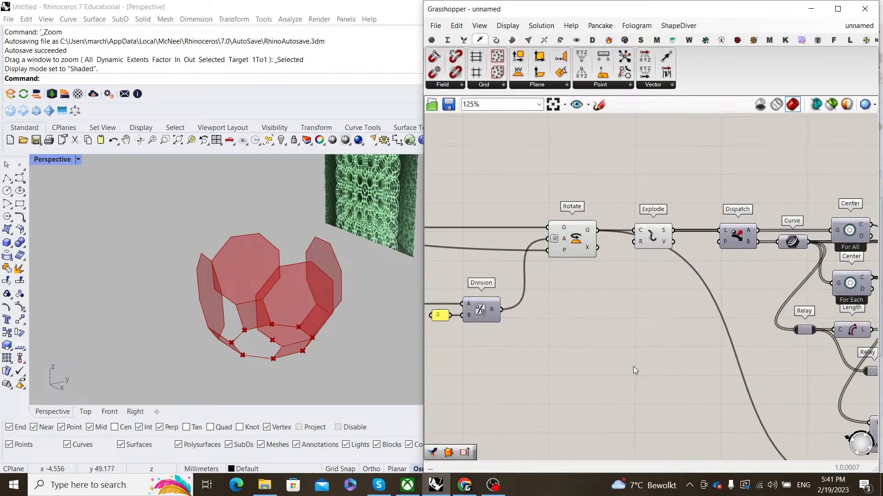
- Wire the Curve output into the second Boundary Surfaces to surface the base octagon
{"action": "scroll", "coordinate": [633, 366], "scroll_direction": "down", "scroll_amount": 4}
{"action": "scroll", "coordinate": [820, 313], "scroll_direction": "up", "scroll_amount": 5}
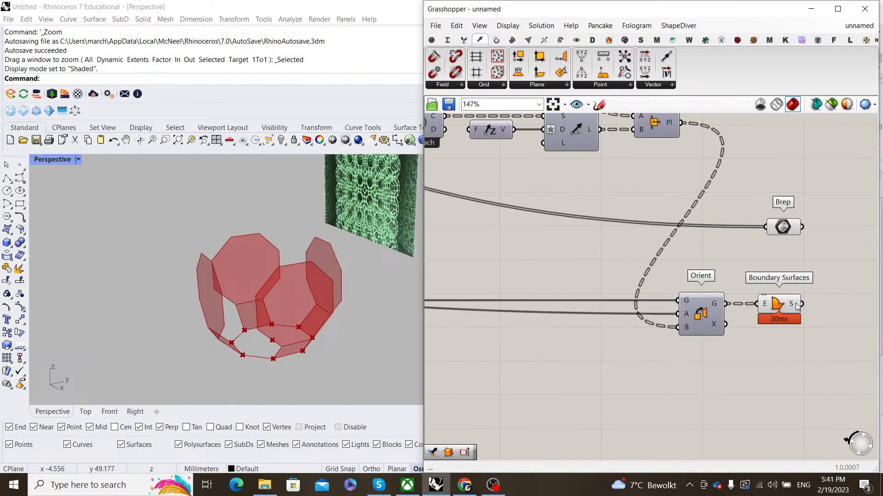
{"action": "left_click", "coordinate": [797, 307]}
{"action": "scroll", "coordinate": [751, 282], "scroll_direction": "down", "scroll_amount": 4}
{"action": "scroll", "coordinate": [506, 285], "scroll_direction": "up", "scroll_amount": 2}
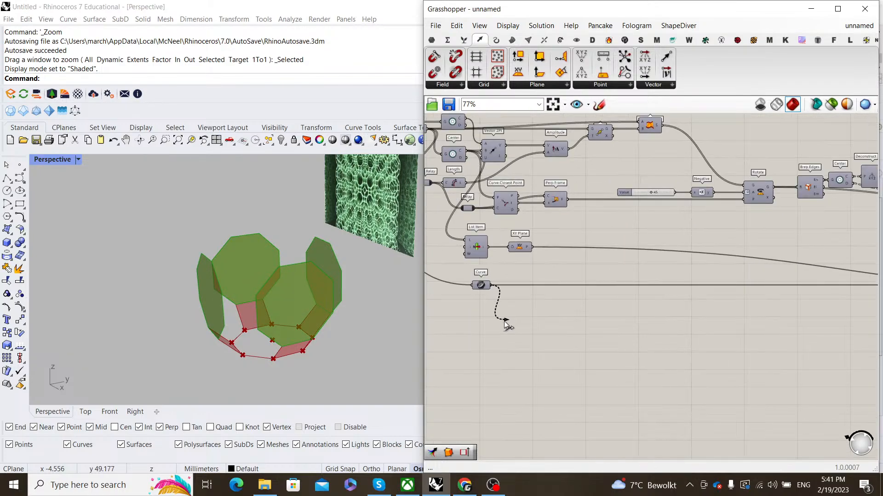
{"action": "scroll", "coordinate": [510, 325], "scroll_direction": "down", "scroll_amount": 4}
{"action": "left_click_drag", "start_coordinate": [506, 324], "coordinate": [720, 288]}
{"action": "scroll", "coordinate": [828, 311], "scroll_direction": "up", "scroll_amount": 7}
- Review the Brep and Boundary Surfaces components and select the lower Boundary Surfaces
{"action": "left_click_drag", "start_coordinate": [764, 363], "coordinate": [722, 228]}
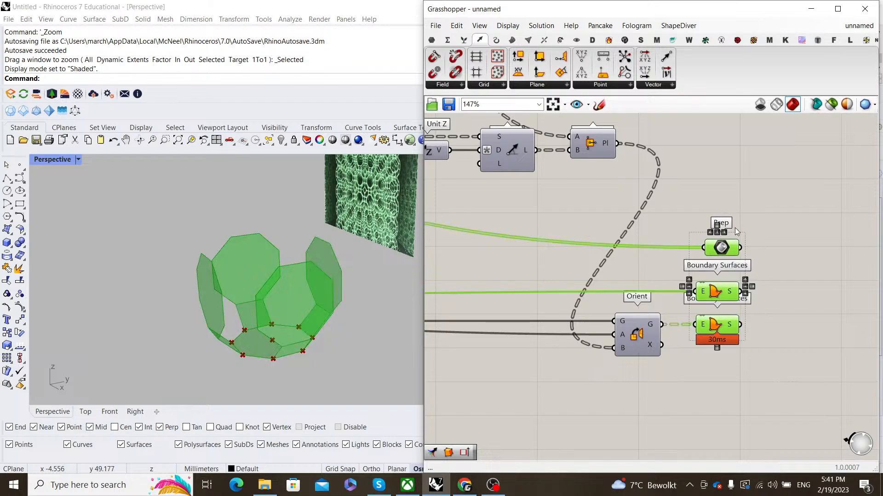
{"action": "right_click_drag", "start_coordinate": [321, 285], "coordinate": [260, 276]}
{"action": "left_click", "coordinate": [762, 278]}
{"action": "right_click_drag", "start_coordinate": [762, 279], "coordinate": [647, 273]}
{"action": "left_click", "coordinate": [628, 283]}
{"action": "left_click", "coordinate": [690, 295]}
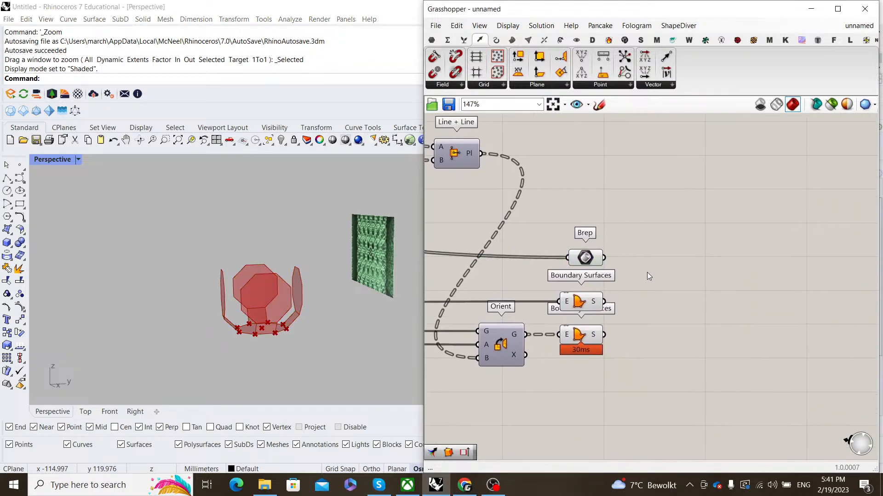
{"action": "left_click", "coordinate": [593, 337]}
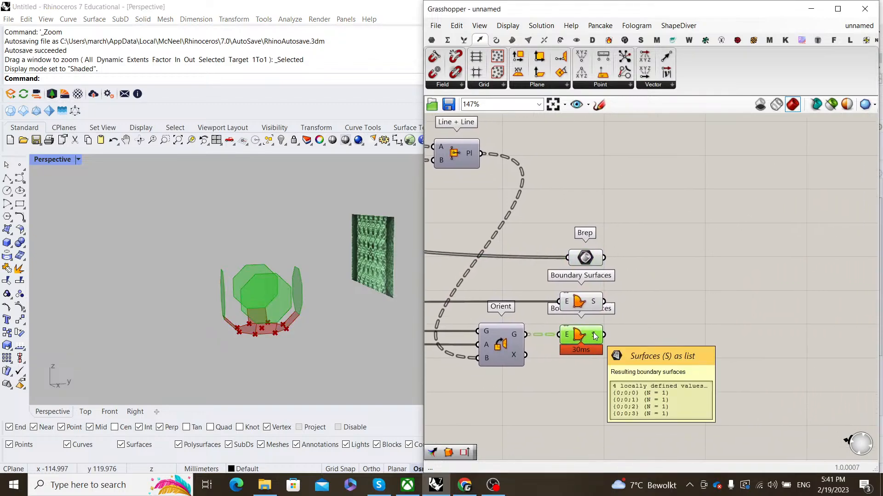
- Insert a Flatten Tree component aligned with the lower Boundary Surfaces output
{"action": "double_click", "coordinate": [646, 316]}
{"action": "type", "text": "flatt"}
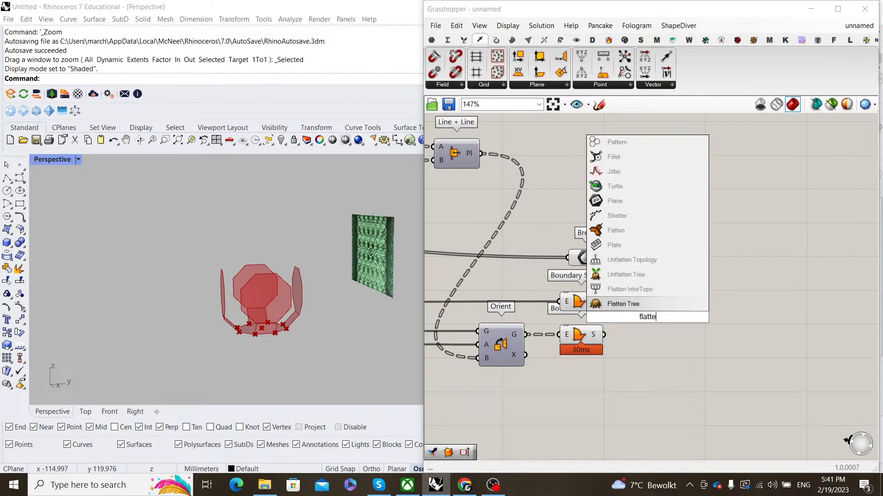
{"action": "type", "text": "e"}
{"action": "key", "text": "Return"}
{"action": "scroll", "coordinate": [608, 337], "scroll_direction": "up", "scroll_amount": 2}
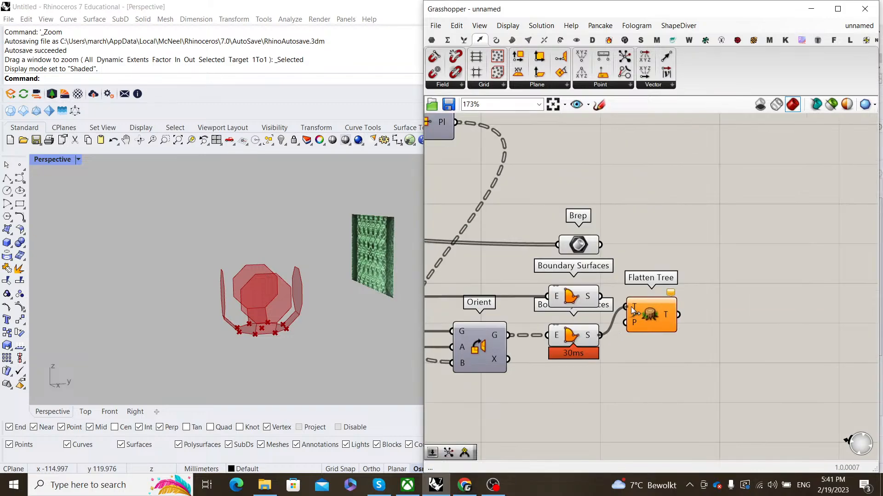
{"action": "left_click_drag", "start_coordinate": [651, 306], "coordinate": [655, 338]}
{"action": "left_click", "coordinate": [669, 286]}
{"action": "scroll", "coordinate": [671, 284], "scroll_direction": "down", "scroll_amount": 2}
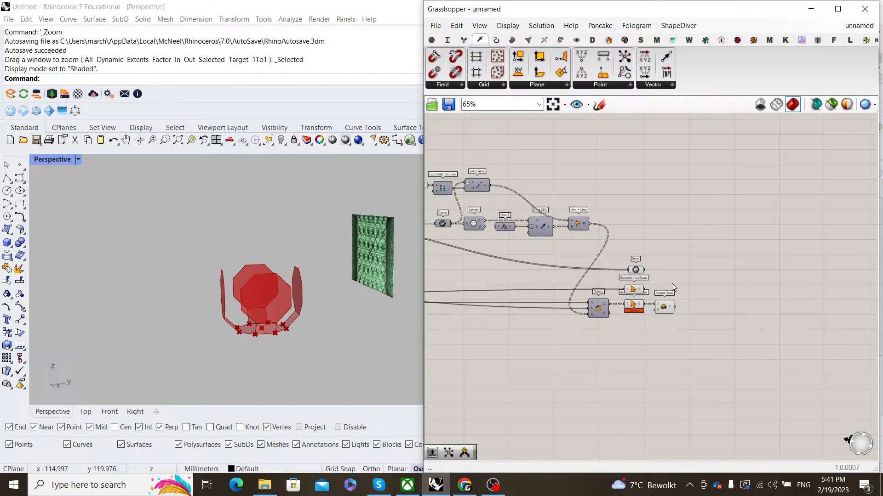
- Separate the overlapping Boundary Surfaces components and tidy Flatten Tree's position
{"action": "left_click_drag", "start_coordinate": [586, 314], "coordinate": [586, 307]}
{"action": "left_click", "coordinate": [649, 286]}
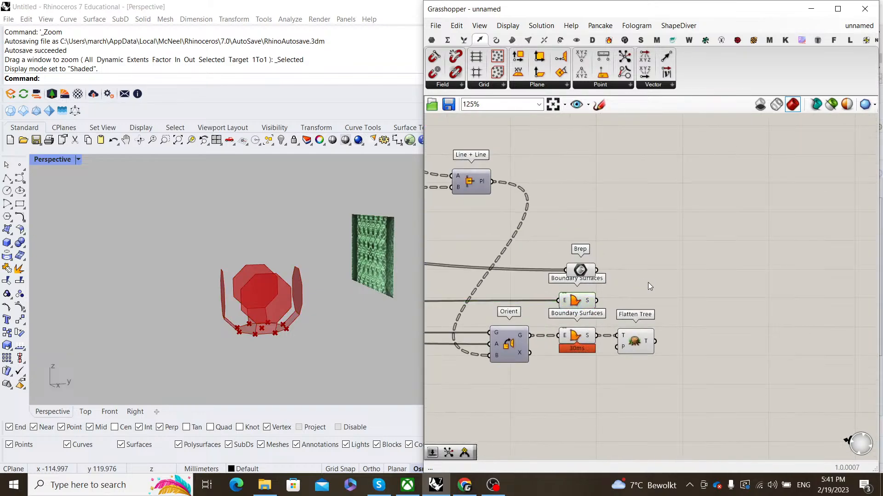
{"action": "left_click", "coordinate": [650, 301]}
{"action": "right_click_drag", "start_coordinate": [650, 300], "coordinate": [610, 301]}
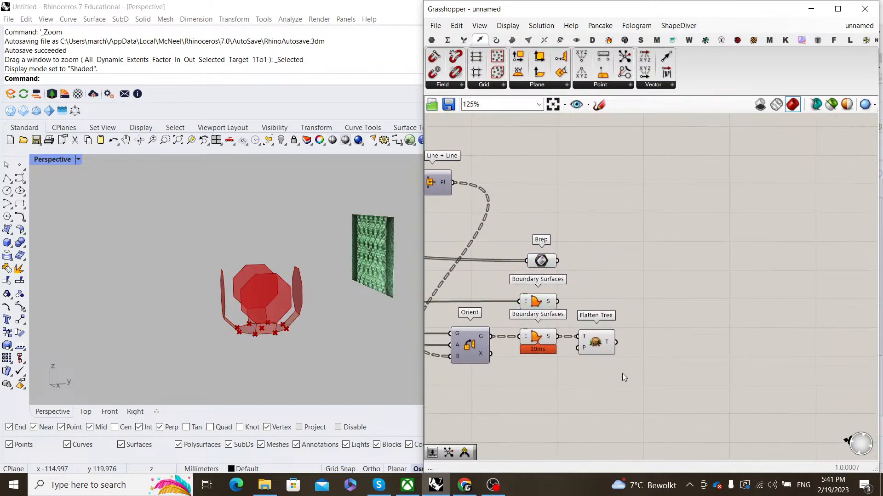
{"action": "left_click", "coordinate": [602, 334]}
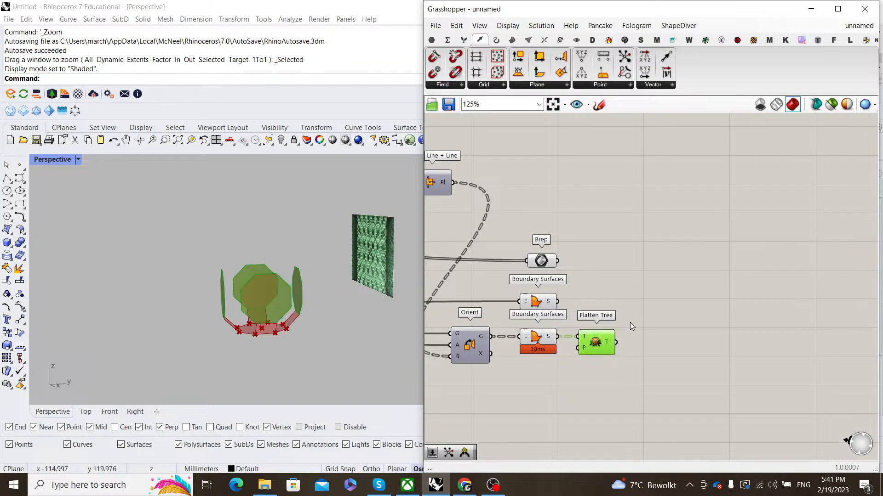
{"action": "left_click", "coordinate": [667, 300]}
- Add a Center component fed by the Flatten Tree output
{"action": "double_click", "coordinate": [667, 299]}
{"action": "type", "text": "center"}
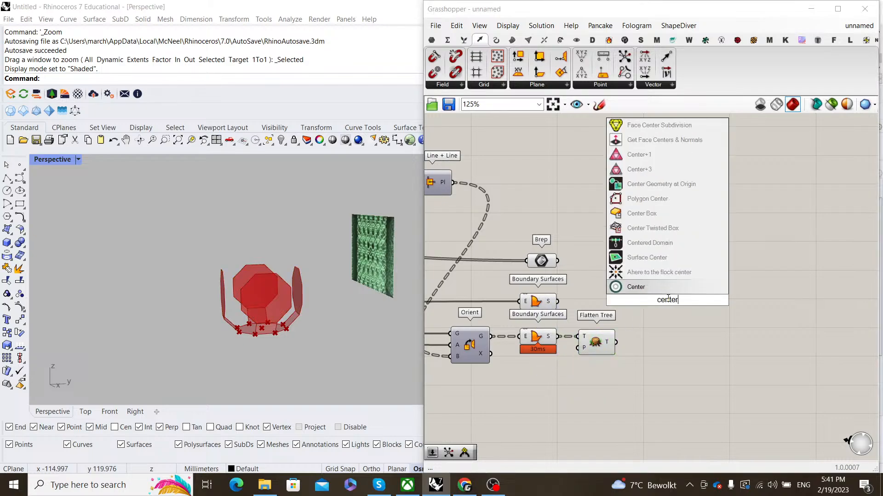
{"action": "key", "text": "Return"}
{"action": "scroll", "coordinate": [619, 340], "scroll_direction": "up", "scroll_amount": 3}
{"action": "left_click_drag", "start_coordinate": [612, 344], "coordinate": [685, 348]}
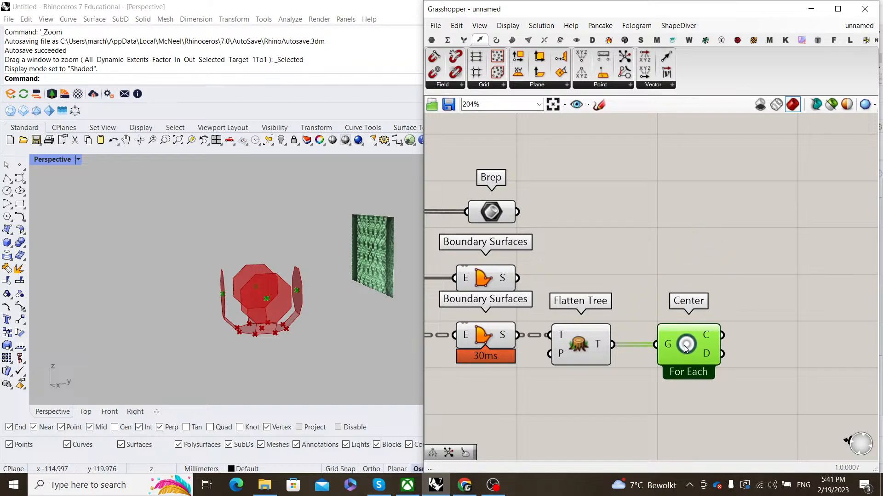
- Hide the previews of the Boundary Surfaces and Flatten Tree components
{"action": "left_click_drag", "start_coordinate": [621, 404], "coordinate": [490, 343]}
{"action": "right_click", "coordinate": [598, 275]}
{"action": "left_click", "coordinate": [626, 293]}
{"action": "left_click", "coordinate": [663, 274]}
- Make Center compute one overall centre for all surfaces, and add an XY Plane component
{"action": "right_click_drag", "start_coordinate": [665, 275], "coordinate": [604, 253]}
{"action": "left_click", "coordinate": [633, 328]}
{"action": "right_click", "coordinate": [633, 325]}
{"action": "left_click", "coordinate": [662, 381]}
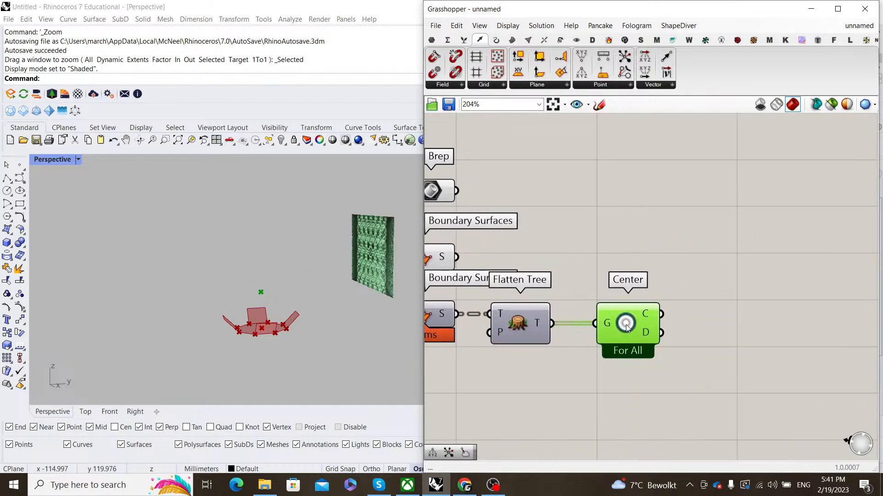
{"action": "left_click_drag", "start_coordinate": [624, 326], "coordinate": [630, 327]}
{"action": "right_click_drag", "start_coordinate": [259, 275], "coordinate": [271, 292]}
{"action": "scroll", "coordinate": [645, 298], "scroll_direction": "down", "scroll_amount": 2}
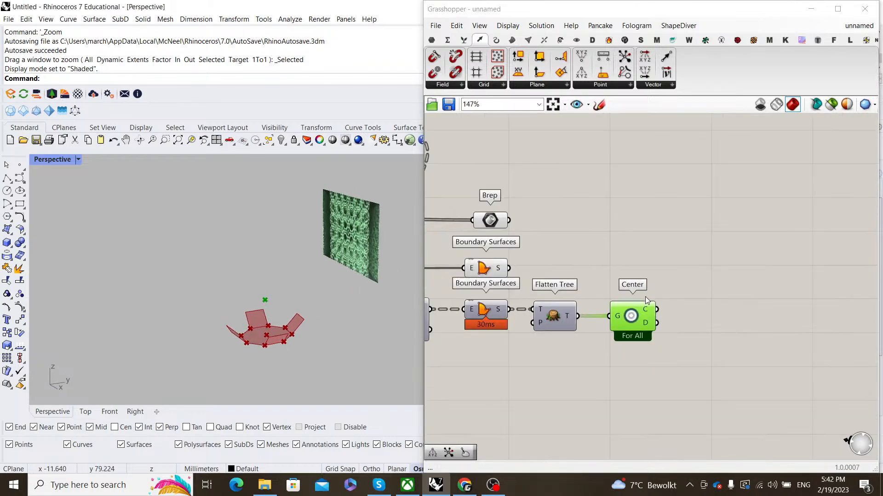
{"action": "double_click", "coordinate": [673, 262]}
{"action": "type", "text": "xy"}
{"action": "key", "text": "Return"}
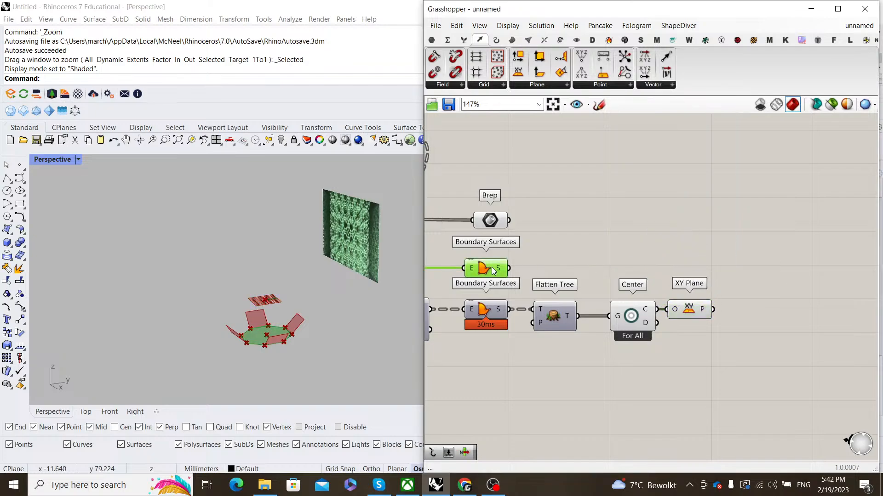
- Add a Merge component fed by the Boundary Surfaces output
{"action": "double_click", "coordinate": [653, 236]}
{"action": "type", "text": "merge"}
{"action": "key", "text": "Return"}
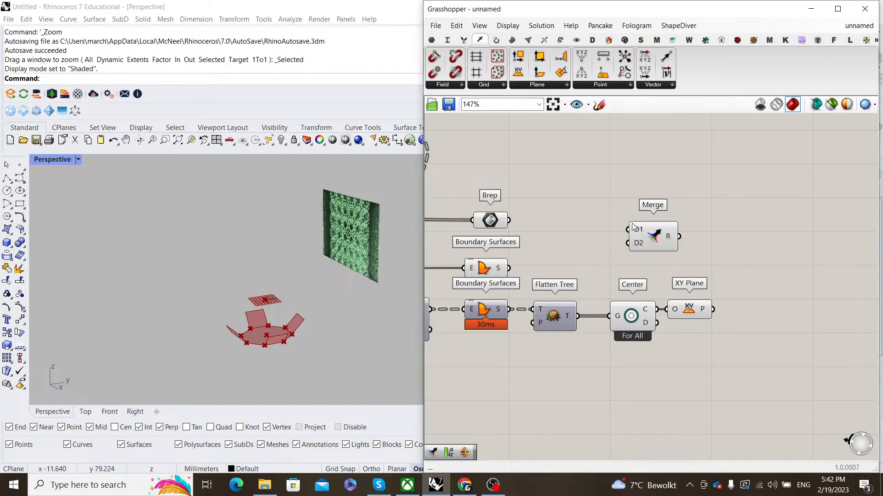
{"action": "left_click_drag", "start_coordinate": [538, 260], "coordinate": [631, 243]}
{"action": "left_click_drag", "start_coordinate": [645, 230], "coordinate": [624, 227]}
{"action": "right_click_drag", "start_coordinate": [724, 220], "coordinate": [658, 219]}
- Mirror the merged faces across the centre XY Plane
{"action": "double_click", "coordinate": [659, 219]}
{"action": "type", "text": "mirro"}
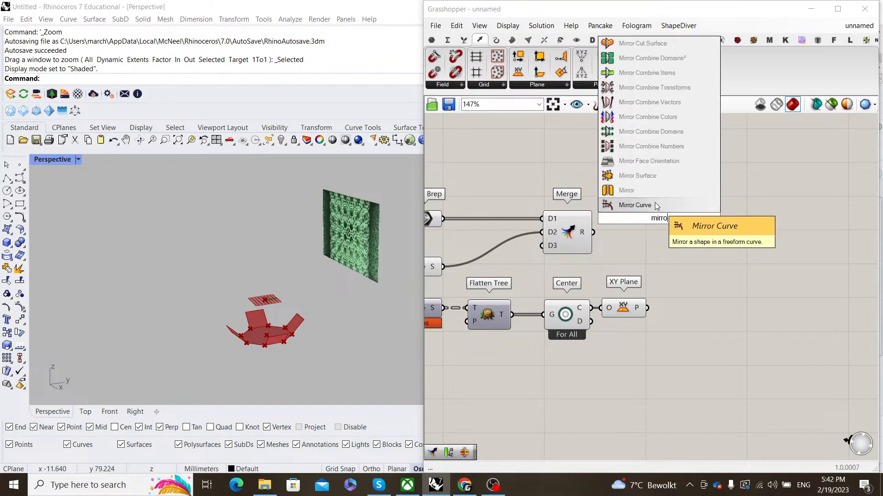
{"action": "left_click", "coordinate": [626, 190]}
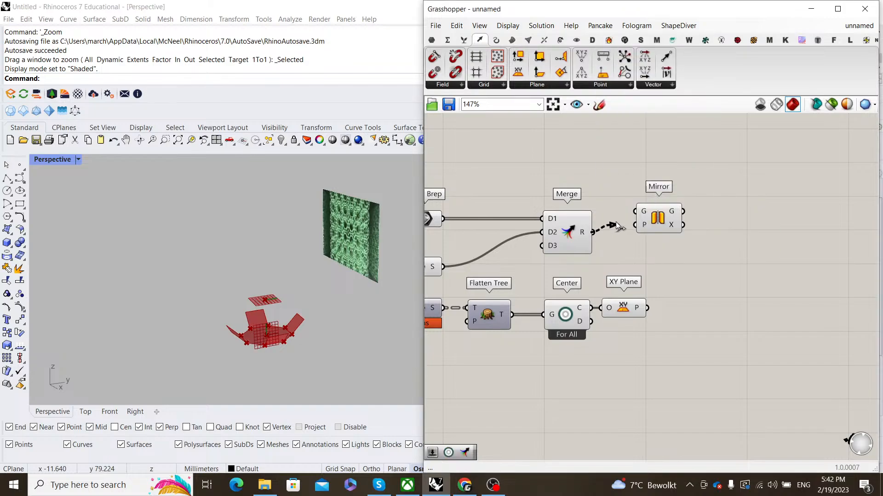
{"action": "left_click_drag", "start_coordinate": [617, 225], "coordinate": [635, 212]}
{"action": "left_click_drag", "start_coordinate": [661, 219], "coordinate": [677, 245]}
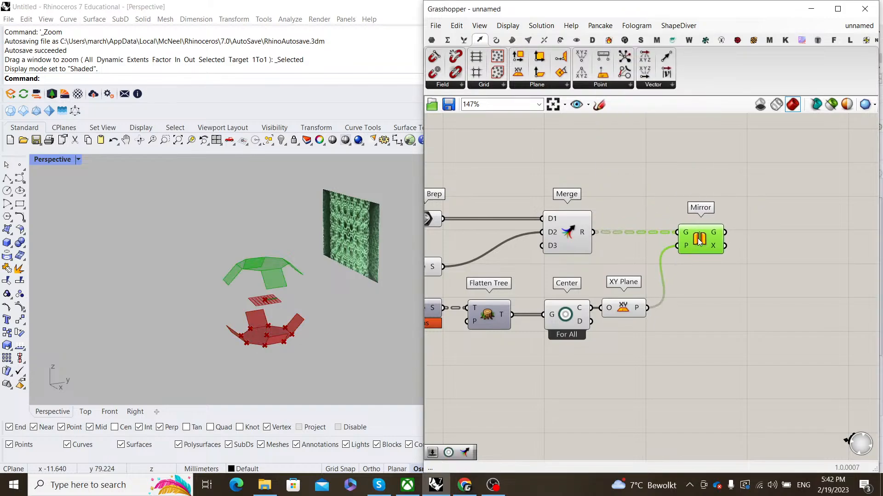
{"action": "left_click", "coordinate": [668, 194]}
- Toggle the Boundary Surfaces and Flatten Tree previews, leaving Flatten Tree shown, and inspect the closed cell
{"action": "scroll", "coordinate": [644, 273], "scroll_direction": "down", "scroll_amount": 3}
{"action": "right_click_drag", "start_coordinate": [618, 267], "coordinate": [702, 265]}
{"action": "scroll", "coordinate": [692, 267], "scroll_direction": "up", "scroll_amount": 1}
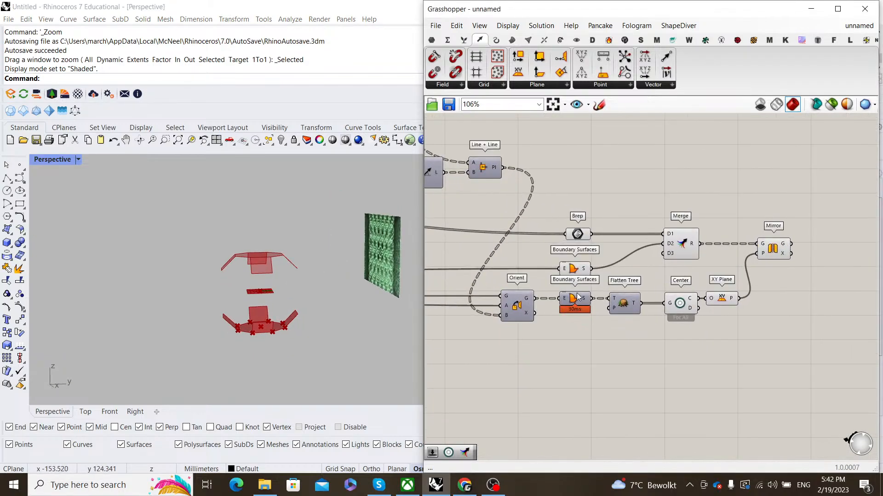
{"action": "left_click", "coordinate": [580, 299]}
{"action": "middle_click", "coordinate": [612, 305]}
{"action": "left_click", "coordinate": [633, 290]}
{"action": "left_click", "coordinate": [632, 299]}
{"action": "middle_click", "coordinate": [645, 277]}
{"action": "left_click", "coordinate": [669, 296]}
{"action": "left_click", "coordinate": [568, 287]}
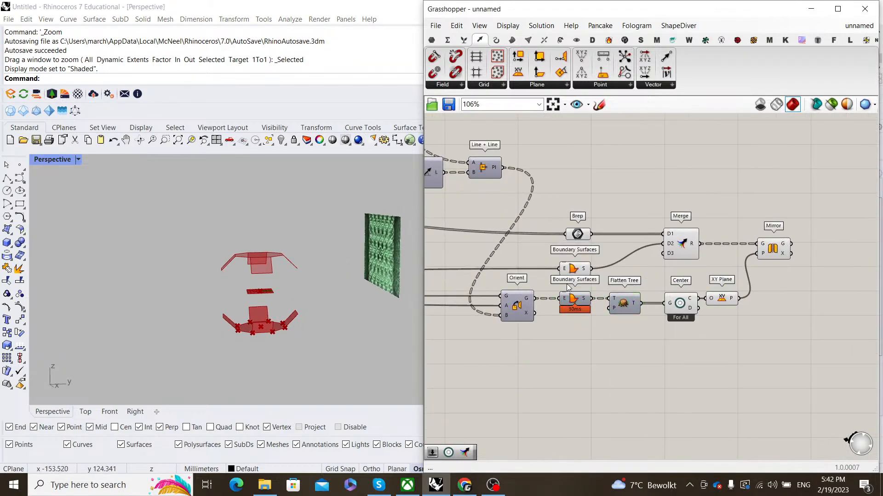
{"action": "middle_click", "coordinate": [639, 279]}
{"action": "left_click", "coordinate": [670, 287]}
{"action": "left_click", "coordinate": [600, 288]}
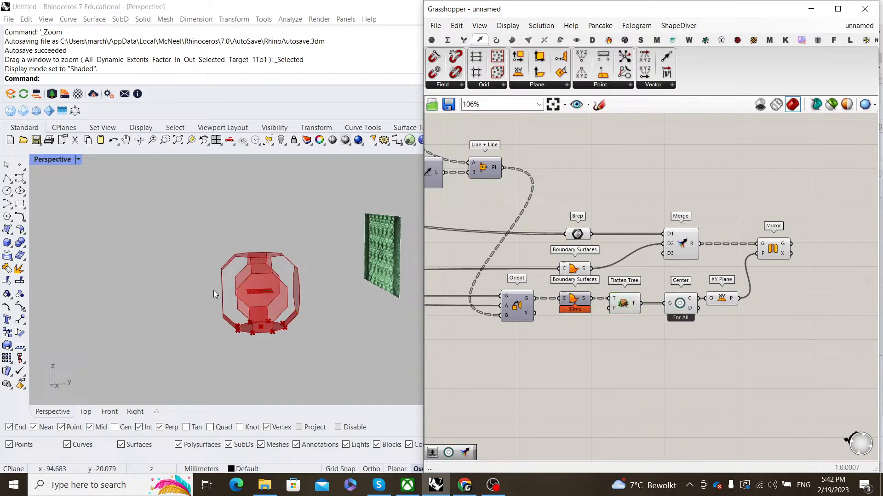
{"action": "right_click_drag", "start_coordinate": [214, 293], "coordinate": [260, 291]}
{"action": "scroll", "coordinate": [767, 320], "scroll_direction": "down", "scroll_amount": 2}
{"action": "right_click_drag", "start_coordinate": [767, 321], "coordinate": [646, 315]}
{"action": "scroll", "coordinate": [646, 314], "scroll_direction": "up", "scroll_amount": 2}
{"action": "left_click_drag", "start_coordinate": [591, 338], "coordinate": [439, 192]}
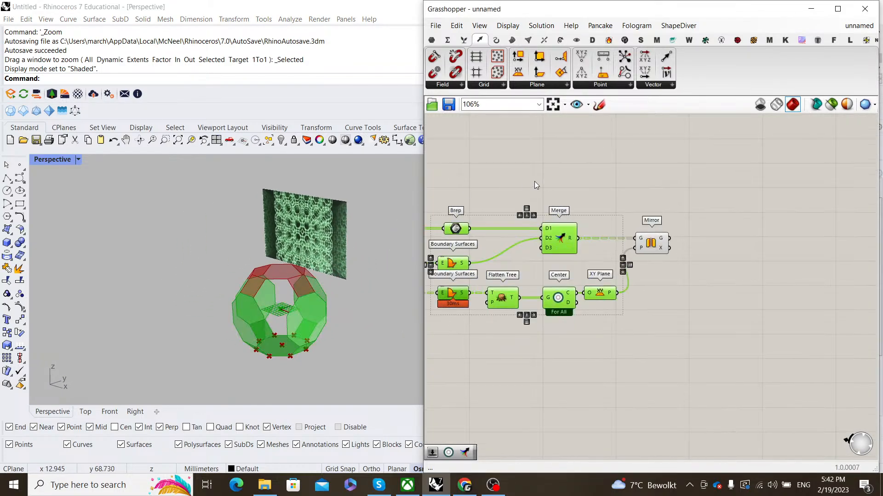
{"action": "left_click", "coordinate": [611, 207]}
{"action": "scroll", "coordinate": [635, 275], "scroll_direction": "up", "scroll_amount": 2}
{"action": "double_click", "coordinate": [698, 268]}
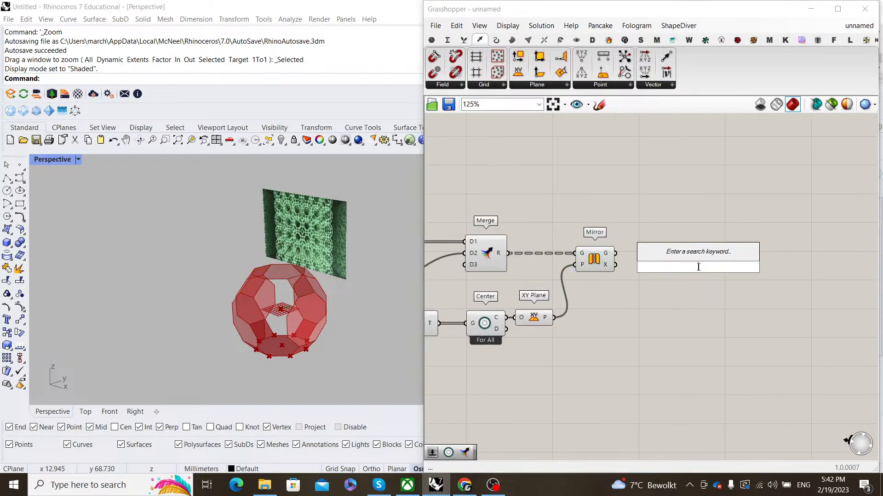
{"action": "type", "text": "merge"}
{"action": "key", "text": "Return"}
{"action": "scroll", "coordinate": [591, 252], "scroll_direction": "up", "scroll_amount": 2}
{"action": "left_click", "coordinate": [592, 254]}
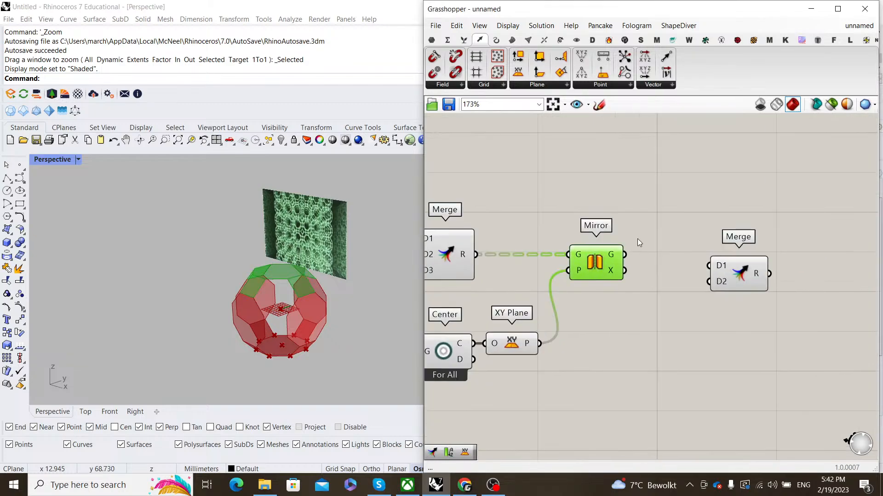
{"action": "left_click", "coordinate": [656, 228]}
{"action": "scroll", "coordinate": [731, 251], "scroll_direction": "down", "scroll_amount": 2}
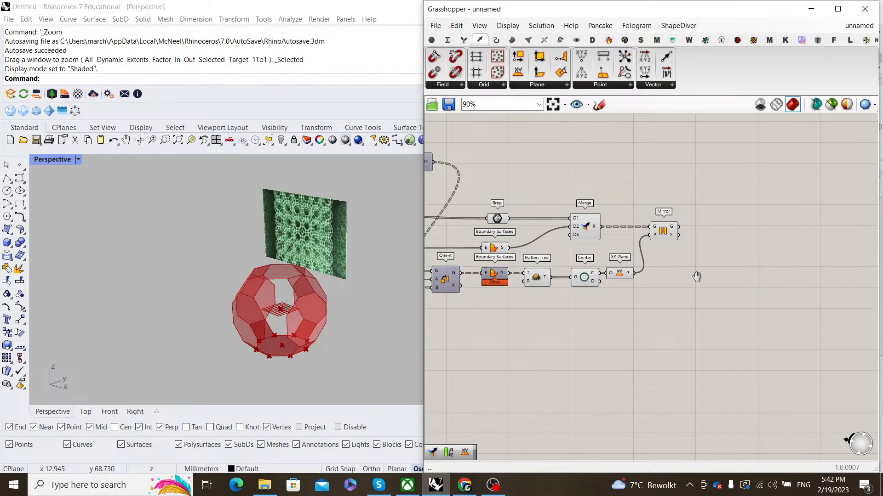
{"action": "scroll", "coordinate": [535, 272], "scroll_direction": "up", "scroll_amount": 2}
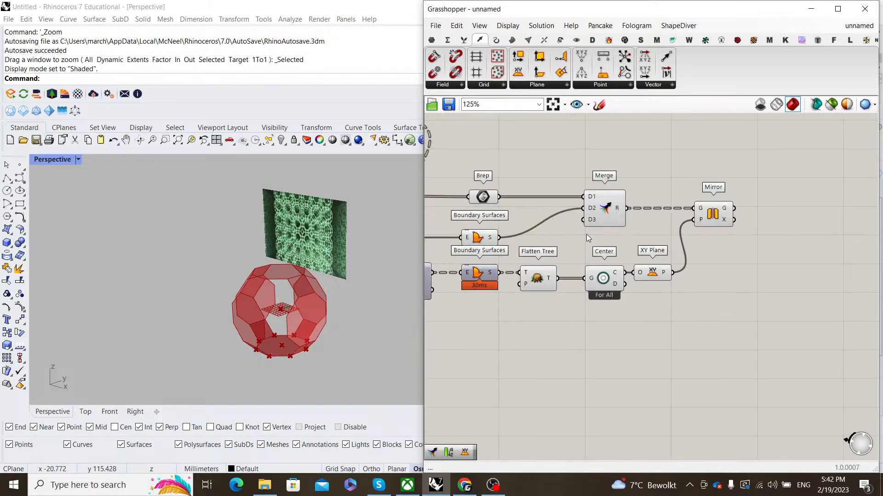
{"action": "left_click", "coordinate": [549, 282]}
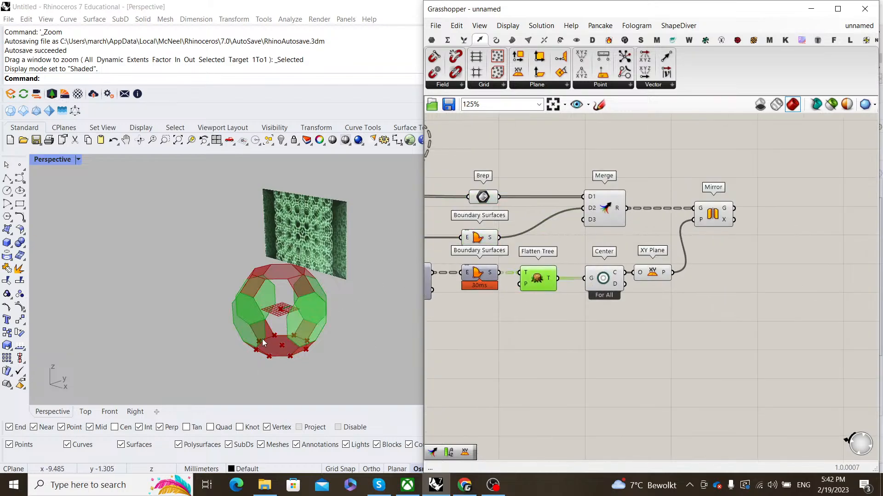
{"action": "scroll", "coordinate": [258, 309], "scroll_direction": "up", "scroll_amount": 5}
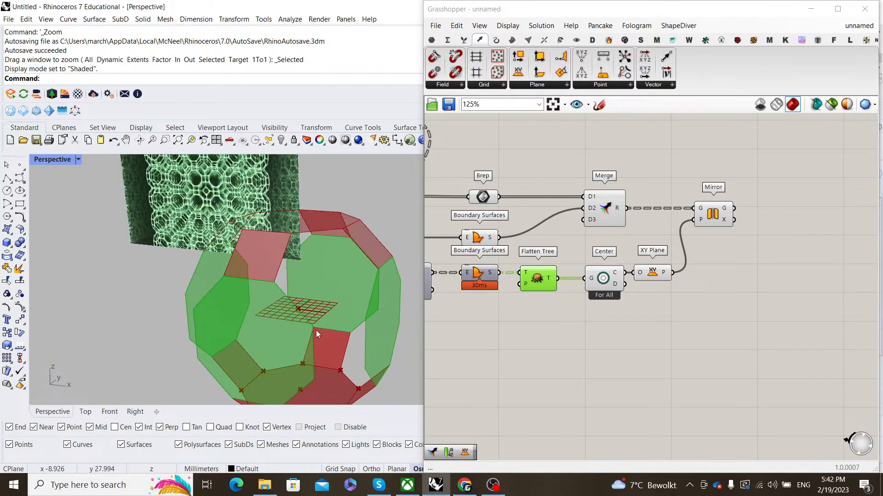
{"action": "right_click_drag", "start_coordinate": [335, 349], "coordinate": [265, 313]}
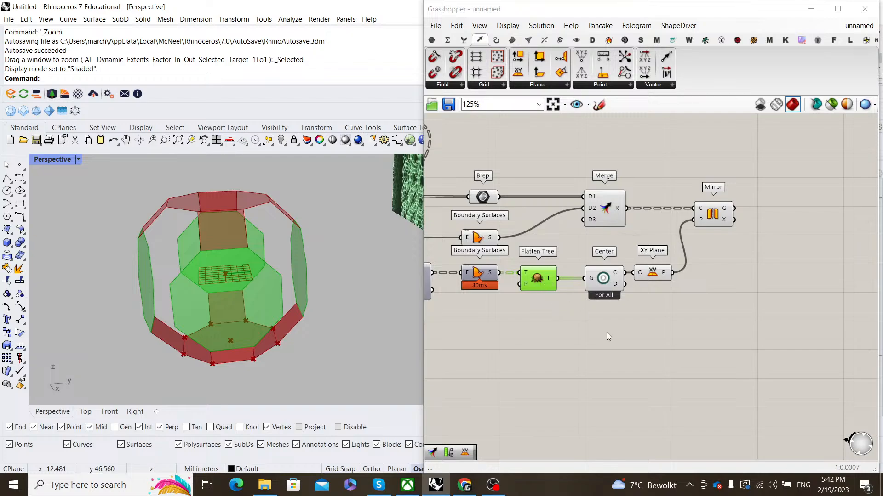
- Add a Brep Edges component fed by the flattened faces, plus a new Center component
{"action": "double_click", "coordinate": [653, 346]}
{"action": "type", "text": "brep ed"}
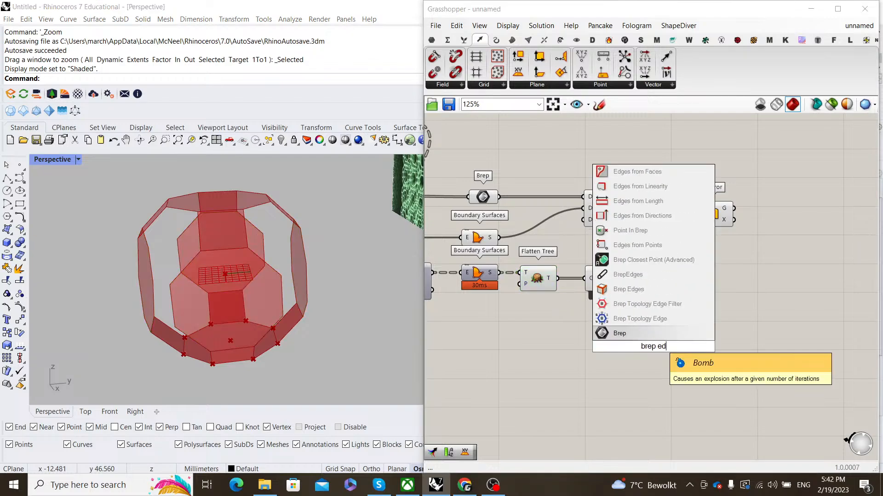
{"action": "type", "text": "ges"}
{"action": "left_click", "coordinate": [660, 334]}
{"action": "left_click_drag", "start_coordinate": [557, 278], "coordinate": [602, 367]}
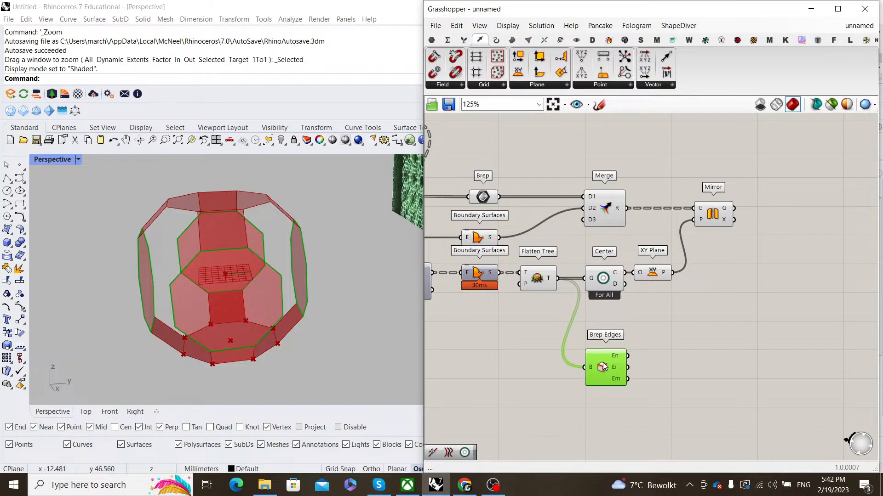
{"action": "double_click", "coordinate": [669, 327]}
{"action": "type", "text": "center"}
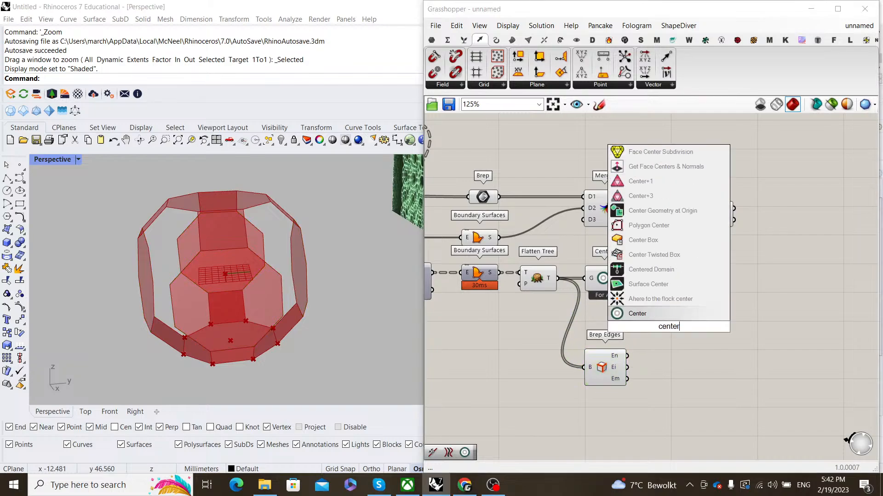
{"action": "key", "text": "Return"}
{"action": "scroll", "coordinate": [655, 344], "scroll_direction": "up", "scroll_amount": 2}
{"action": "left_click_drag", "start_coordinate": [670, 315], "coordinate": [699, 343]}
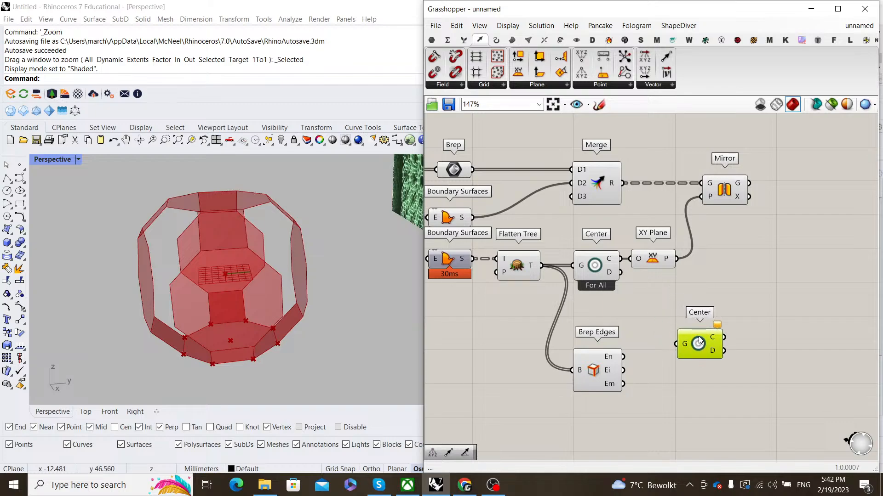
- Replace Brep Edges with Surface > Util > Edges from Directions, fed by the flattened faces
{"action": "left_click", "coordinate": [511, 41]}
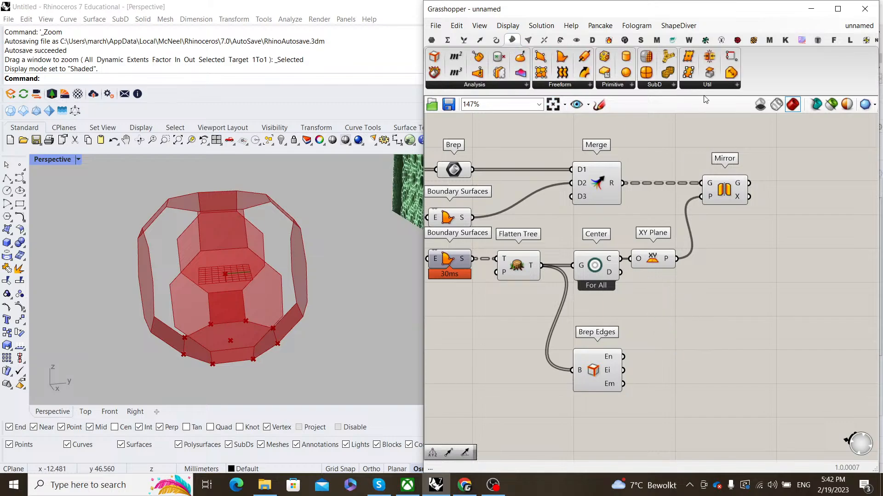
{"action": "left_click", "coordinate": [707, 87]}
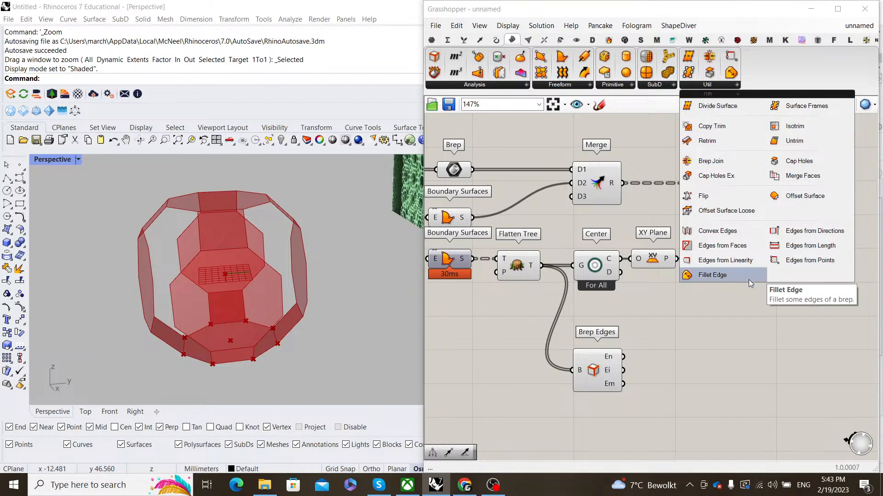
{"action": "left_click", "coordinate": [817, 234]}
{"action": "left_click", "coordinate": [613, 404]}
{"action": "right_click_drag", "start_coordinate": [613, 404], "coordinate": [670, 308]}
{"action": "left_click_drag", "start_coordinate": [601, 169], "coordinate": [668, 293]}
{"action": "left_click", "coordinate": [657, 263]}
{"action": "key", "text": "Delete"}
- Use a Unit Z vector as the edge direction and preview the resulting edges
{"action": "double_click", "coordinate": [575, 288]}
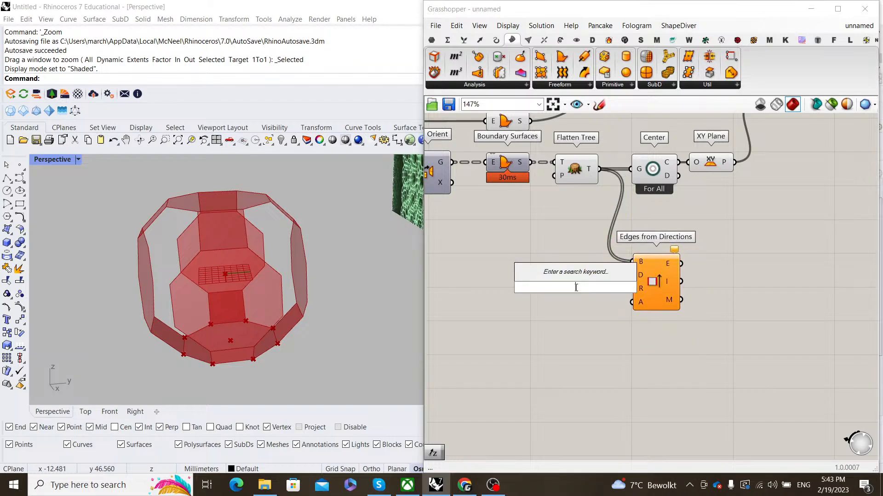
{"action": "type", "text": "unit z"}
{"action": "key", "text": "Return"}
{"action": "left_click_drag", "start_coordinate": [624, 270], "coordinate": [631, 274]}
{"action": "left_click_drag", "start_coordinate": [573, 288], "coordinate": [582, 276]}
{"action": "left_click", "coordinate": [649, 274]}
{"action": "scroll", "coordinate": [331, 275], "scroll_direction": "down", "scroll_amount": 7}
{"action": "right_click_drag", "start_coordinate": [331, 274], "coordinate": [296, 263]}
{"action": "scroll", "coordinate": [283, 263], "scroll_direction": "up", "scroll_amount": 6}
{"action": "right_click_drag", "start_coordinate": [318, 301], "coordinate": [156, 262]}
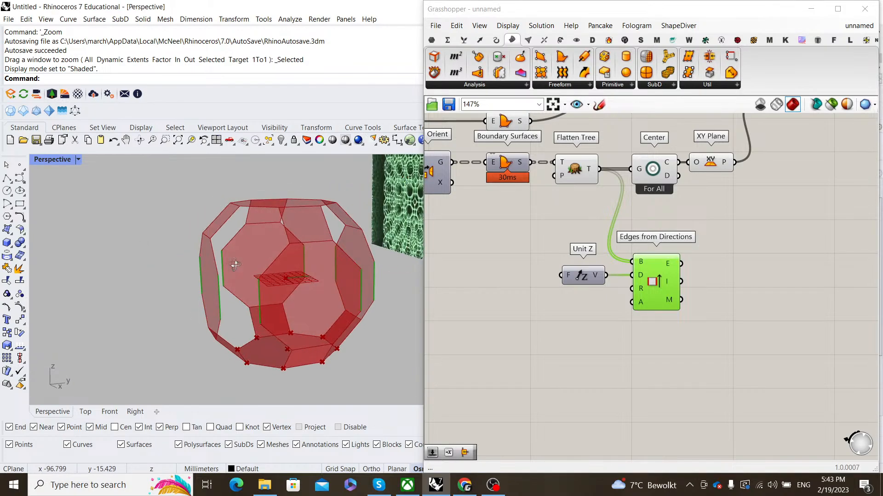
- Set the angle input to Degrees and feed it a 1.5 Number Slider
{"action": "right_click", "coordinate": [640, 304]}
{"action": "left_click", "coordinate": [677, 366]}
{"action": "double_click", "coordinate": [610, 341]}
{"action": "type", "text": "1."}
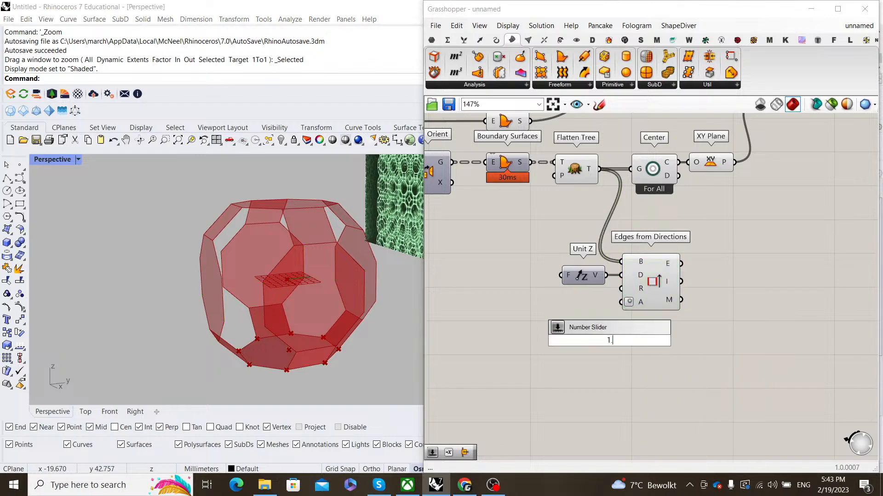
{"action": "type", "text": "5"}
{"action": "key", "text": "Return"}
{"action": "scroll", "coordinate": [609, 341], "scroll_direction": "up", "scroll_amount": 3}
{"action": "left_click_drag", "start_coordinate": [631, 335], "coordinate": [513, 295]}
{"action": "left_click_drag", "start_coordinate": [581, 300], "coordinate": [579, 281]}
{"action": "left_click", "coordinate": [626, 297]}
- Tidy the edge components and preview the cell's vertical edges from another angle
{"action": "scroll", "coordinate": [629, 296], "scroll_direction": "down", "scroll_amount": 1}
{"action": "left_click_drag", "start_coordinate": [669, 258], "coordinate": [681, 257]}
{"action": "left_click", "coordinate": [680, 309]}
{"action": "scroll", "coordinate": [681, 308], "scroll_direction": "down", "scroll_amount": 3}
{"action": "scroll", "coordinate": [598, 329], "scroll_direction": "up", "scroll_amount": 2}
{"action": "right_click_drag", "start_coordinate": [700, 253], "coordinate": [555, 315]}
{"action": "left_click", "coordinate": [590, 347]}
{"action": "right_click_drag", "start_coordinate": [233, 298], "coordinate": [269, 293]}
- Add a Center component fed by the vertical edges output
{"action": "double_click", "coordinate": [670, 302]}
{"action": "type", "text": "center"}
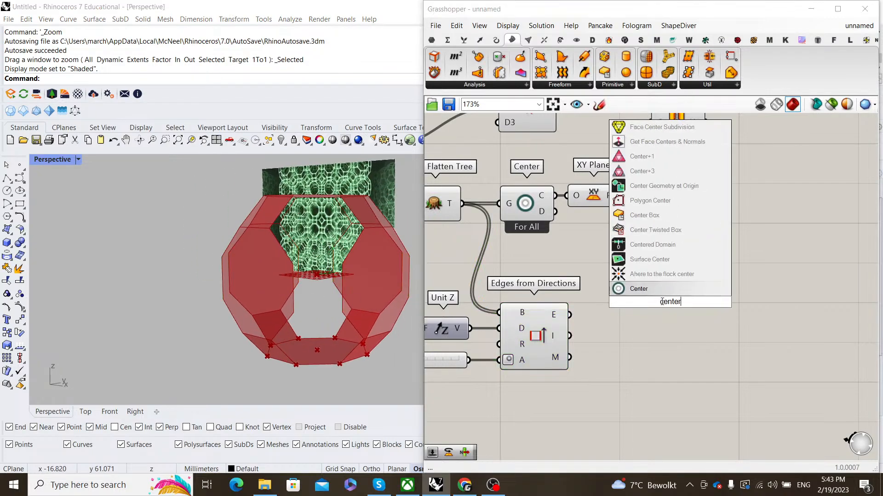
{"action": "key", "text": "Return"}
{"action": "left_click_drag", "start_coordinate": [570, 315], "coordinate": [648, 323]}
- Flatten the vertical edges output and wire the edge centres into a new Point Groups component
{"action": "double_click", "coordinate": [708, 294]}
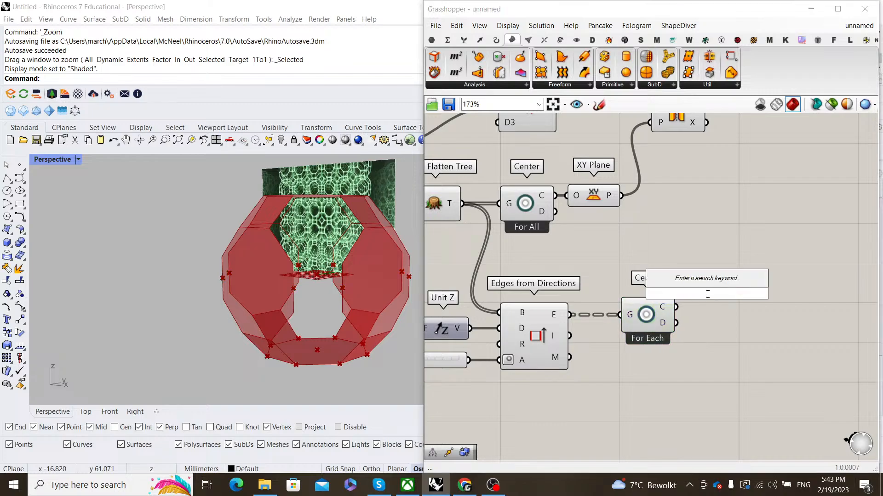
{"action": "type", "text": "point group"}
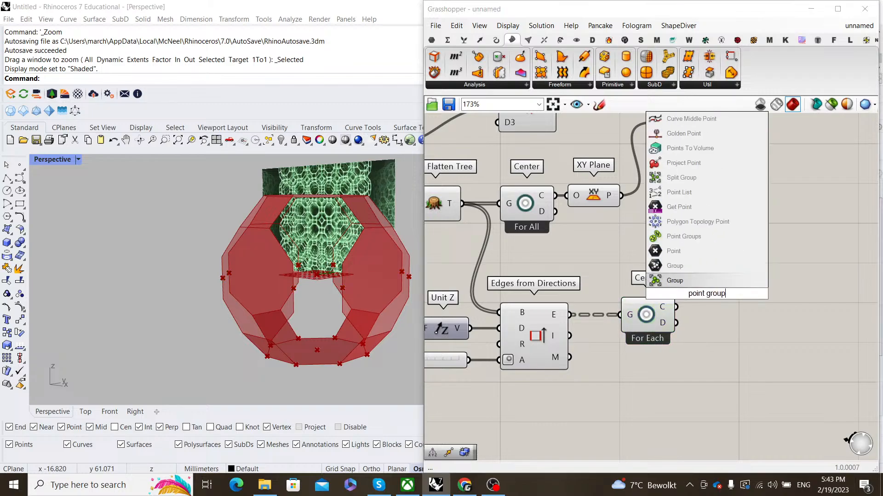
{"action": "type", "text": "s"}
{"action": "key", "text": "Return"}
{"action": "right_click", "coordinate": [555, 316]}
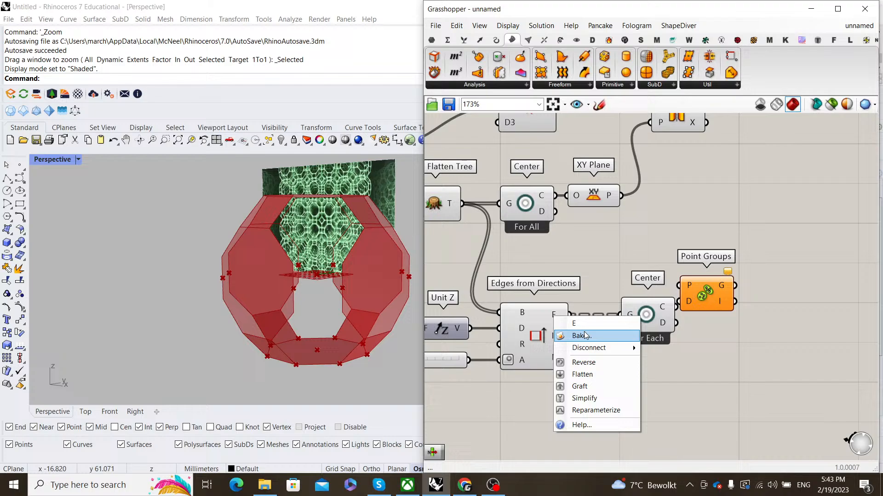
{"action": "left_click", "coordinate": [584, 380]}
{"action": "left_click_drag", "start_coordinate": [703, 304], "coordinate": [740, 305]}
{"action": "left_click_drag", "start_coordinate": [757, 310], "coordinate": [765, 310]}
{"action": "left_click", "coordinate": [767, 277]}
{"action": "scroll", "coordinate": [766, 277], "scroll_direction": "down", "scroll_amount": 6}
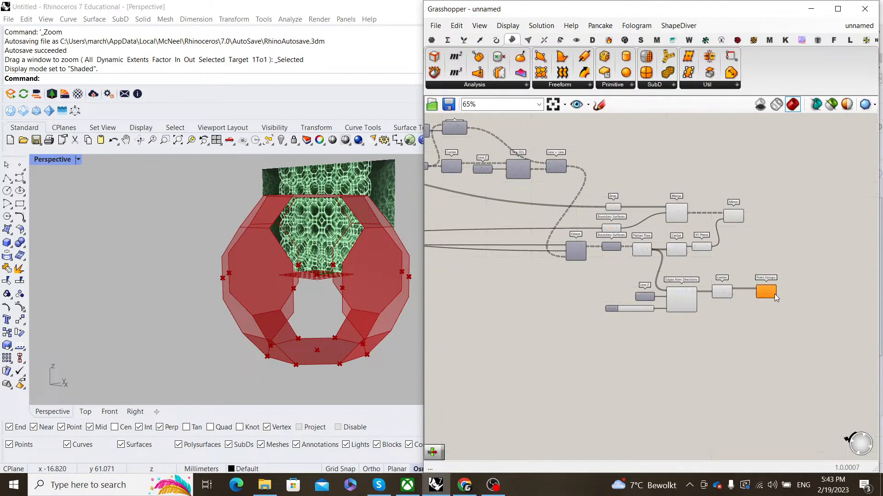
{"action": "scroll", "coordinate": [774, 294], "scroll_direction": "up", "scroll_amount": 4}
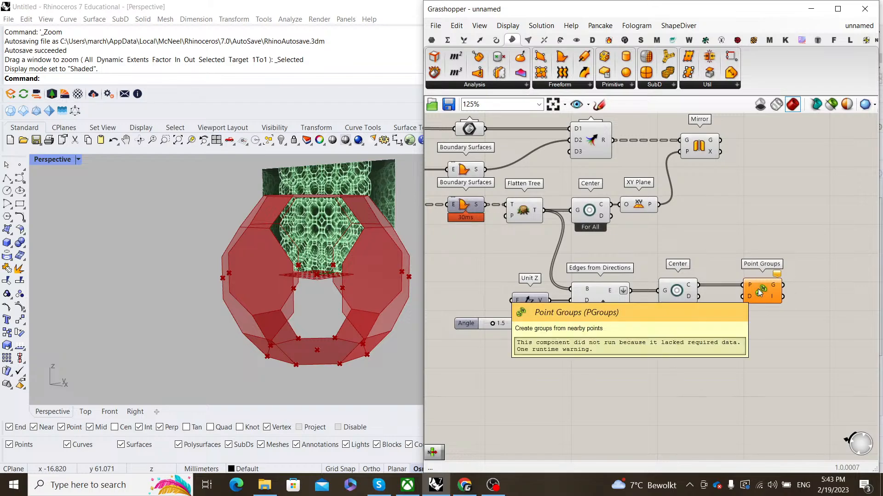
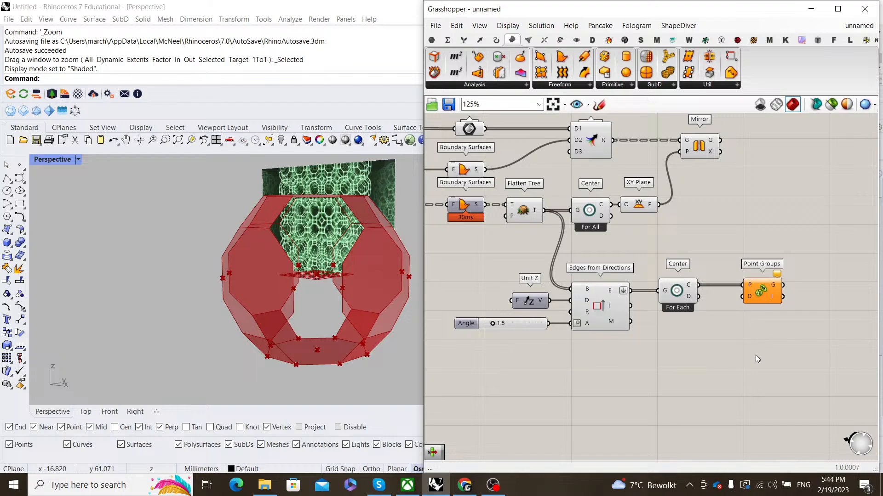
- Orbit and zoom in on the red polyhedron, then frame the Curve, Length and Relay components
{"action": "scroll", "coordinate": [363, 292], "scroll_direction": "down", "scroll_amount": 6}
{"action": "right_click_drag", "start_coordinate": [354, 291], "coordinate": [412, 327]}
{"action": "scroll", "coordinate": [404, 299], "scroll_direction": "up", "scroll_amount": 9}
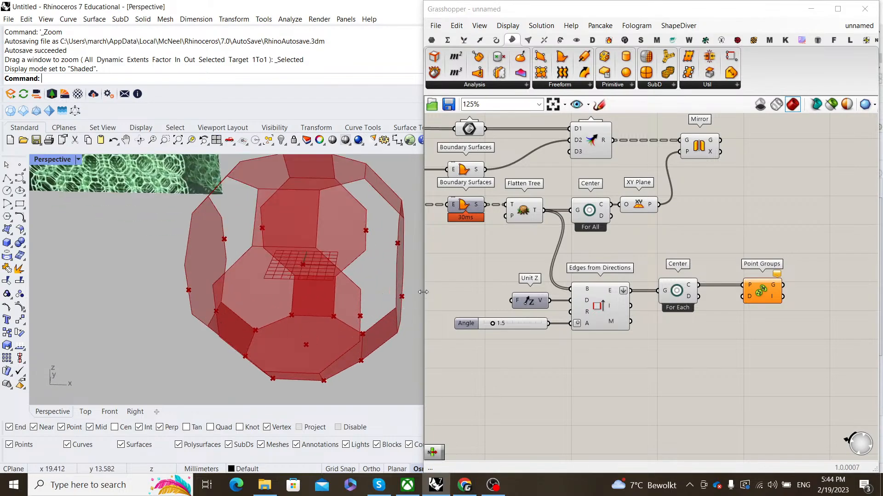
{"action": "scroll", "coordinate": [328, 266], "scroll_direction": "down", "scroll_amount": 3}
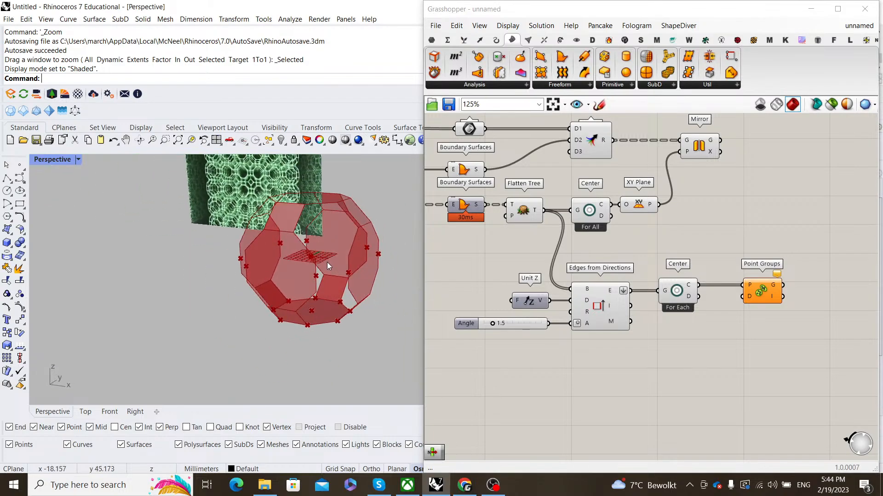
{"action": "scroll", "coordinate": [768, 352], "scroll_direction": "down", "scroll_amount": 10}
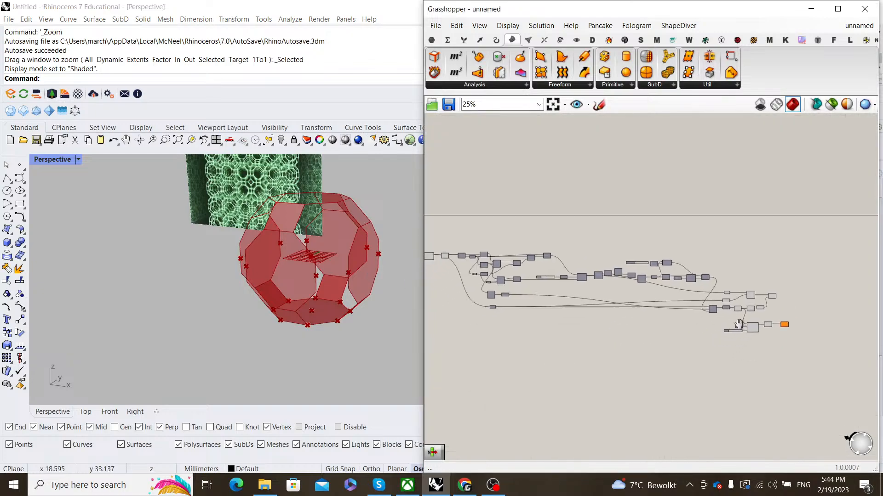
{"action": "scroll", "coordinate": [330, 302], "scroll_direction": "up", "scroll_amount": 5}
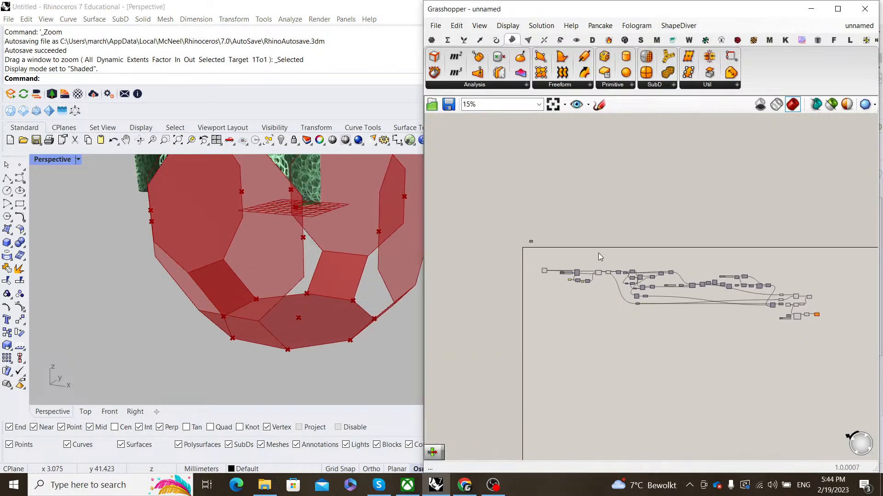
{"action": "scroll", "coordinate": [620, 285], "scroll_direction": "up", "scroll_amount": 5}
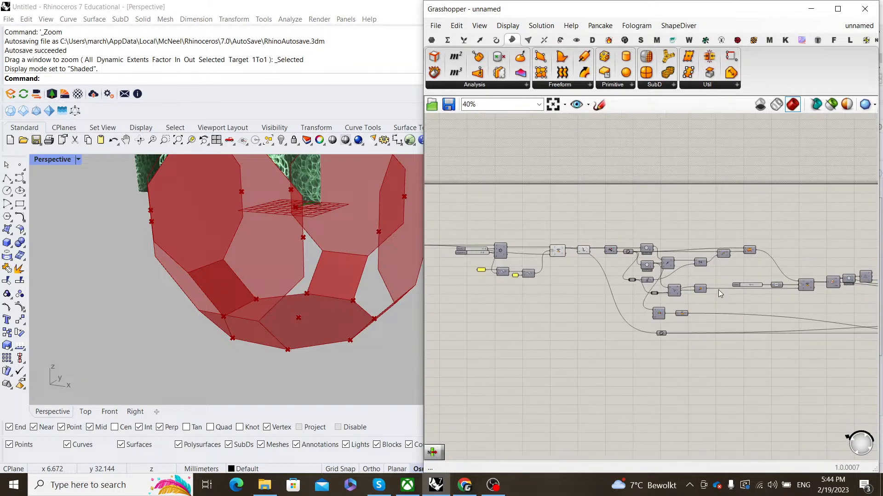
{"action": "scroll", "coordinate": [680, 292], "scroll_direction": "up", "scroll_amount": 4}
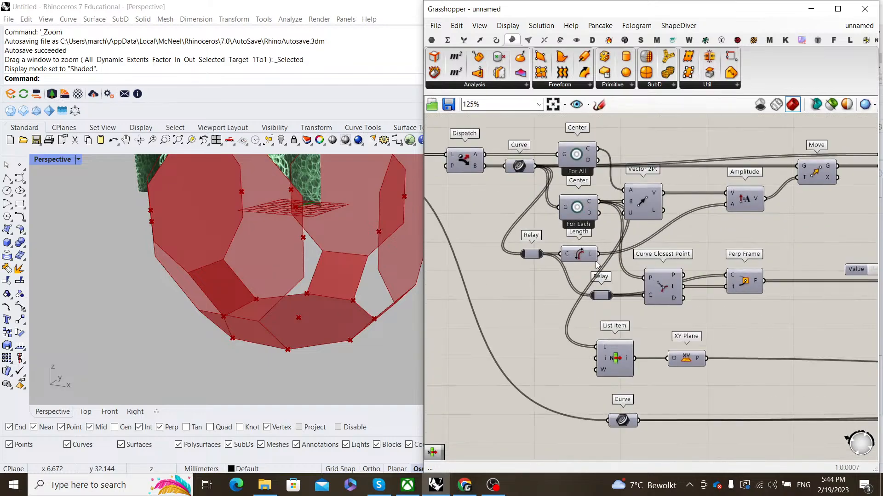
{"action": "scroll", "coordinate": [643, 300], "scroll_direction": "down", "scroll_amount": 3}
- Add a List Item fed by the curve lengths, routing its wire through a relay
{"action": "scroll", "coordinate": [699, 313], "scroll_direction": "up", "scroll_amount": 1}
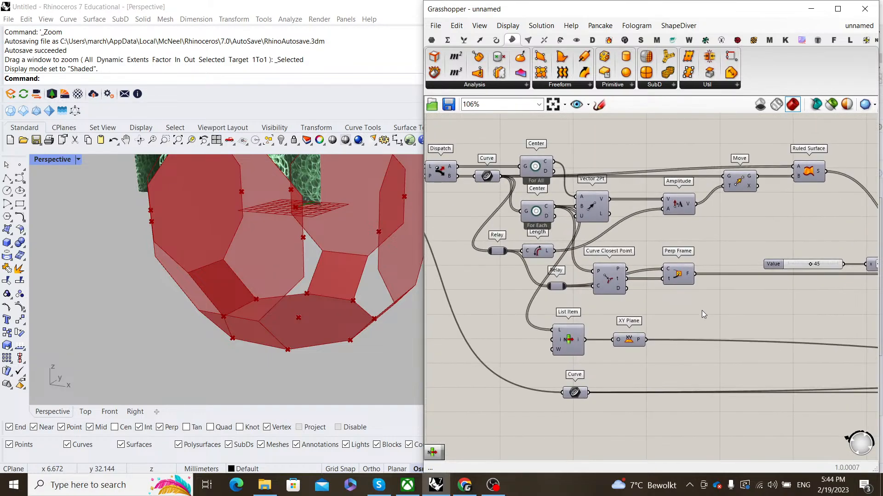
{"action": "double_click", "coordinate": [702, 310]}
{"action": "type", "text": "list l"}
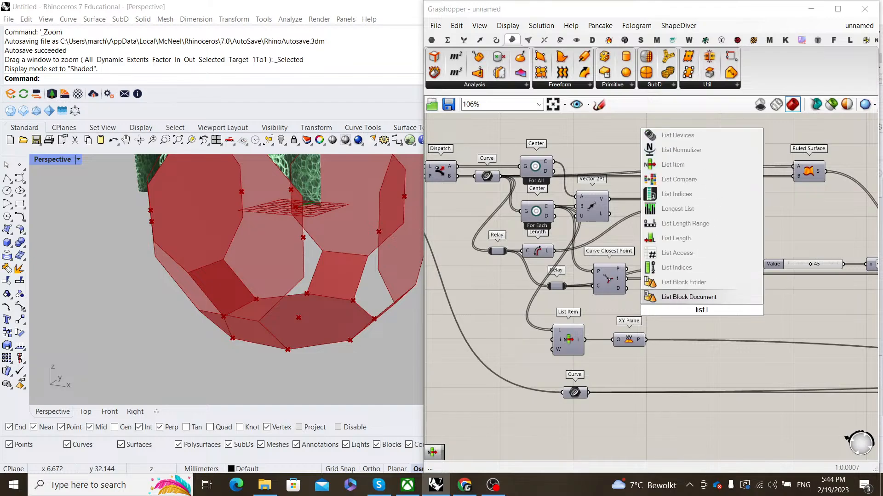
{"action": "key", "text": "BackSpace"}
{"action": "type", "text": "item"}
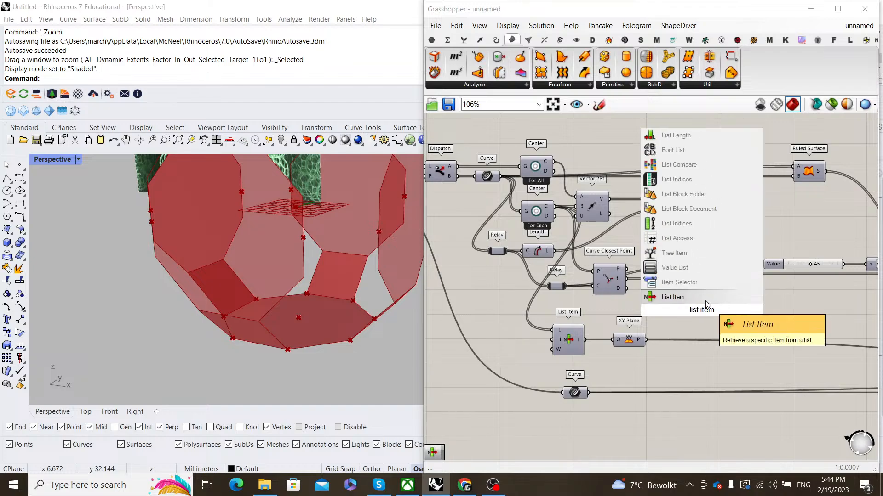
{"action": "key", "text": "Return"}
{"action": "left_click_drag", "start_coordinate": [671, 291], "coordinate": [685, 301]}
{"action": "left_click_drag", "start_coordinate": [700, 318], "coordinate": [694, 450]}
{"action": "right_click_drag", "start_coordinate": [664, 409], "coordinate": [670, 270]}
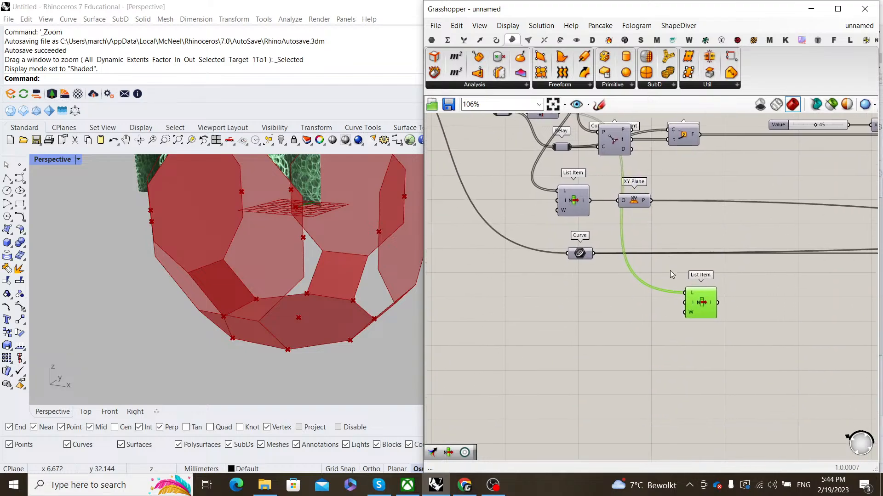
{"action": "double_click", "coordinate": [672, 292]}
{"action": "left_click_drag", "start_coordinate": [671, 293], "coordinate": [576, 293]}
{"action": "scroll", "coordinate": [680, 297], "scroll_direction": "down", "scroll_amount": 4}
{"action": "right_click_drag", "start_coordinate": [727, 296], "coordinate": [591, 300]}
{"action": "scroll", "coordinate": [546, 301], "scroll_direction": "down", "scroll_amount": 5}
{"action": "scroll", "coordinate": [591, 300], "scroll_direction": "up", "scroll_amount": 5}
- Add a Number parameter fed by the List Item result and place it near Point Groups
{"action": "double_click", "coordinate": [639, 312]}
{"action": "type", "text": "number"}
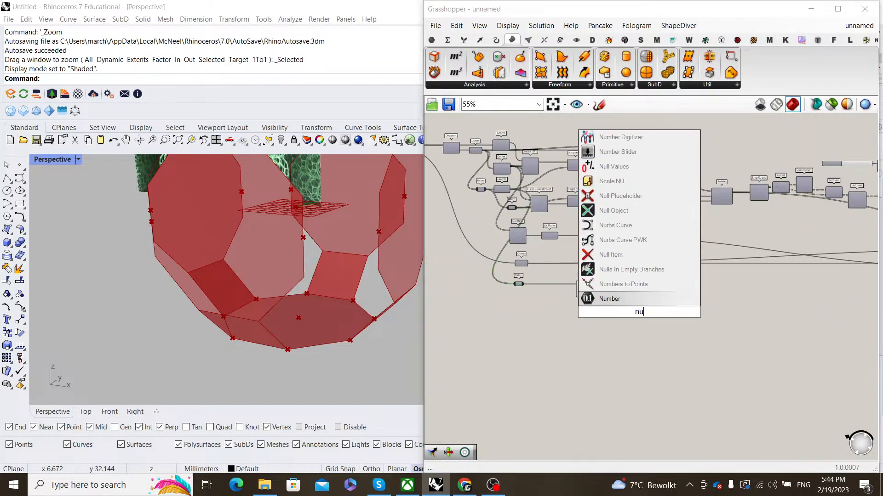
{"action": "left_click", "coordinate": [640, 301]}
{"action": "scroll", "coordinate": [618, 286], "scroll_direction": "up", "scroll_amount": 3}
{"action": "left_click_drag", "start_coordinate": [571, 290], "coordinate": [677, 304]}
{"action": "scroll", "coordinate": [657, 295], "scroll_direction": "down", "scroll_amount": 4}
{"action": "right_click_drag", "start_coordinate": [657, 294], "coordinate": [475, 299]}
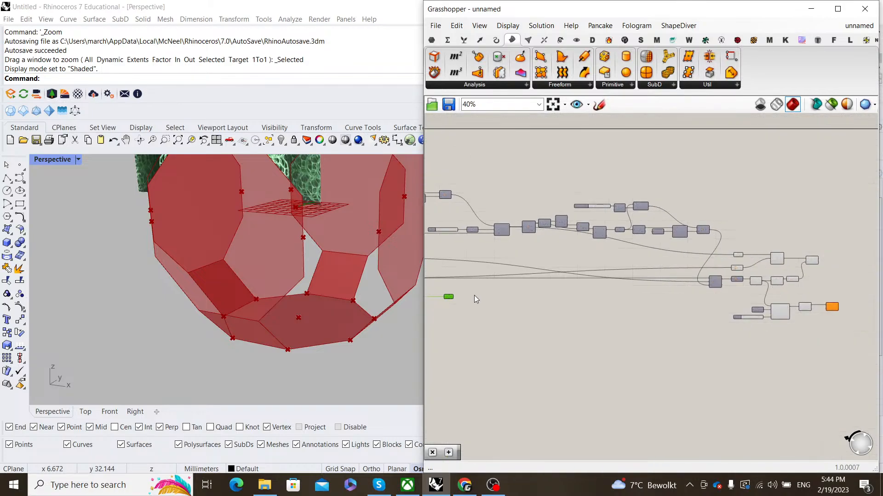
{"action": "scroll", "coordinate": [788, 302], "scroll_direction": "up", "scroll_amount": 3}
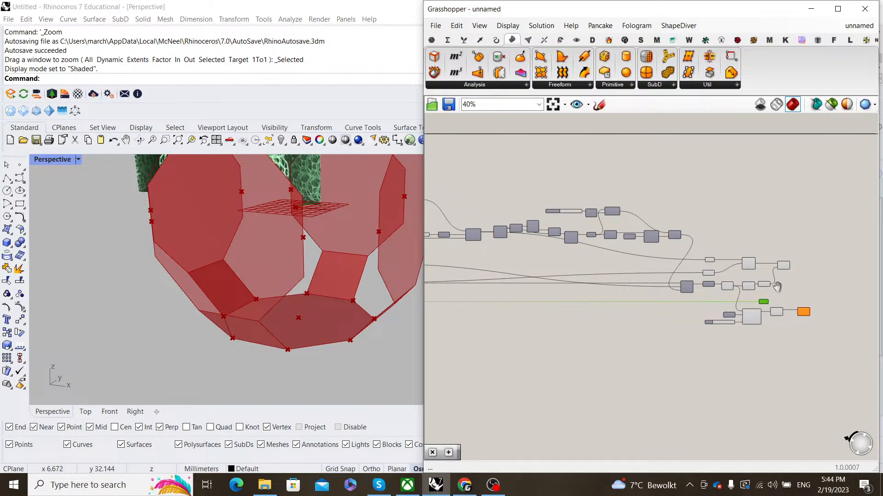
{"action": "right_click_drag", "start_coordinate": [659, 395], "coordinate": [657, 371]}
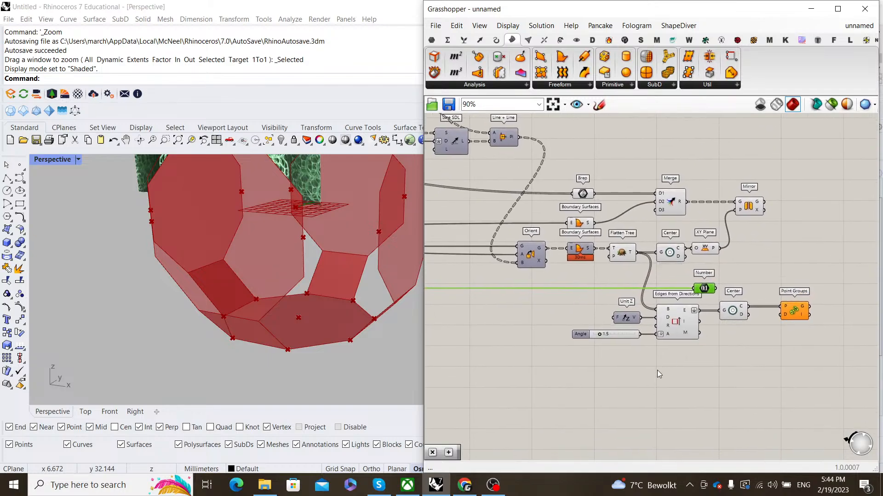
{"action": "double_click", "coordinate": [722, 282]}
{"action": "key", "text": "Escape"}
{"action": "left_click_drag", "start_coordinate": [708, 294], "coordinate": [494, 294]}
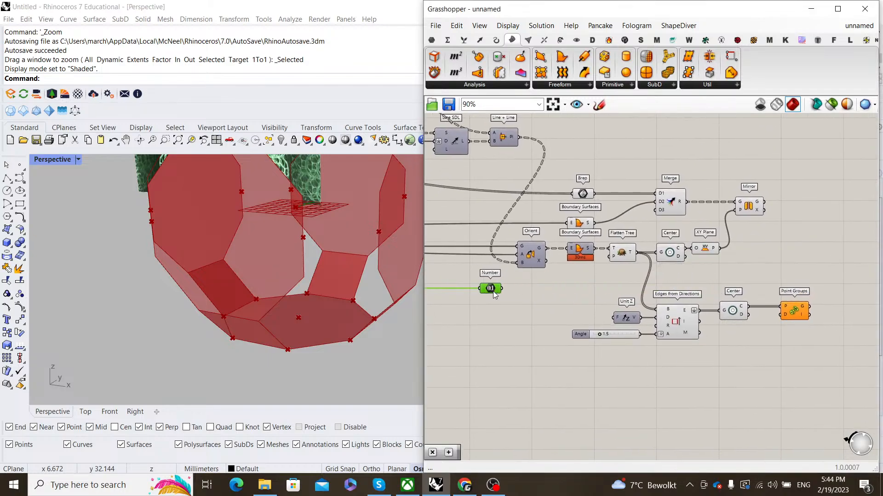
- Add a Multiplication component with the Number connected to its A input
{"action": "double_click", "coordinate": [495, 308]}
{"action": "type", "text": "multipl"}
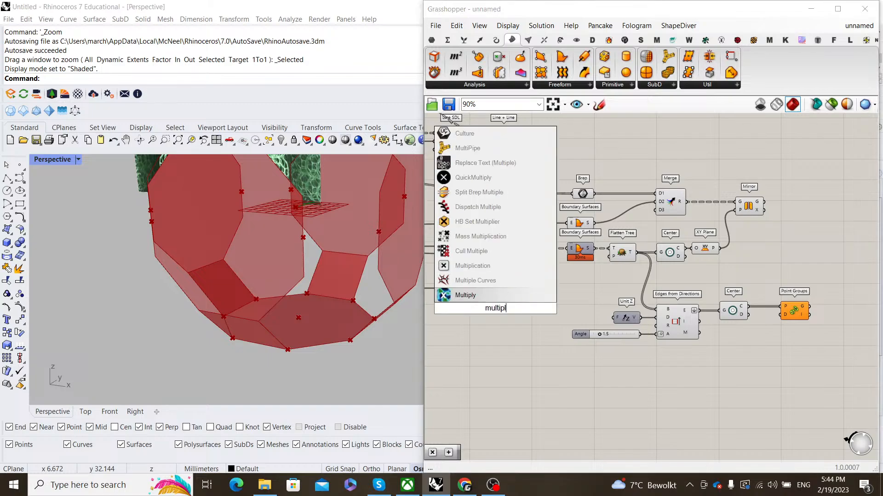
{"action": "type", "text": "ication"}
{"action": "key", "text": "Return"}
{"action": "scroll", "coordinate": [582, 274], "scroll_direction": "up", "scroll_amount": 3}
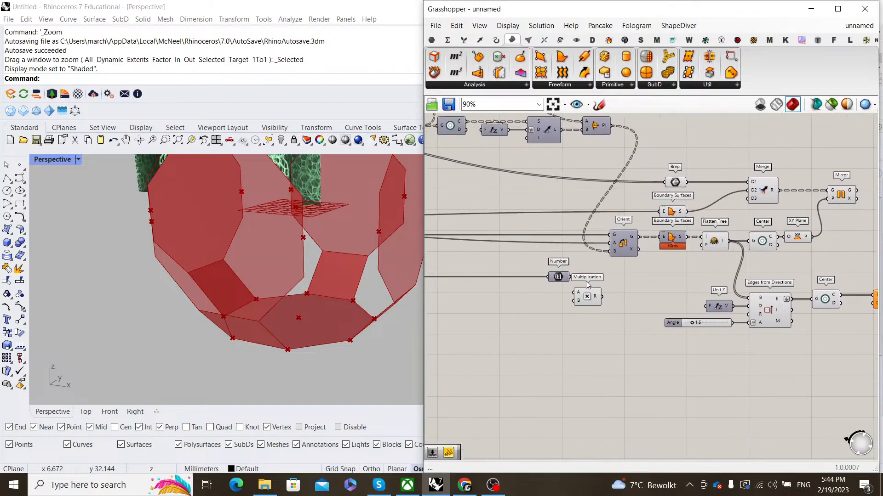
{"action": "left_click_drag", "start_coordinate": [555, 274], "coordinate": [584, 303]}
{"action": "left_click_drag", "start_coordinate": [603, 312], "coordinate": [647, 281]}
- Add a 1.01 number slider as the multiplier and wire the product into Point Groups' D input
{"action": "double_click", "coordinate": [581, 328]}
{"action": "type", "text": "1"}
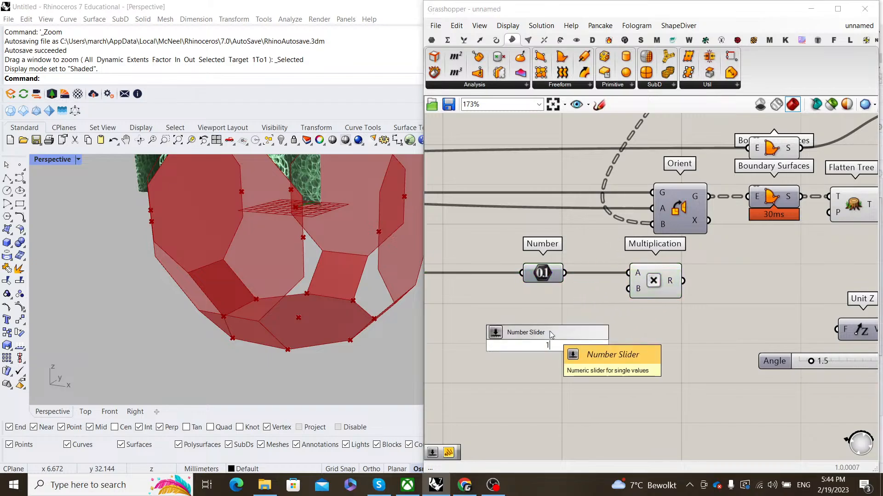
{"action": "type", "text": ".01"}
{"action": "key", "text": "Return"}
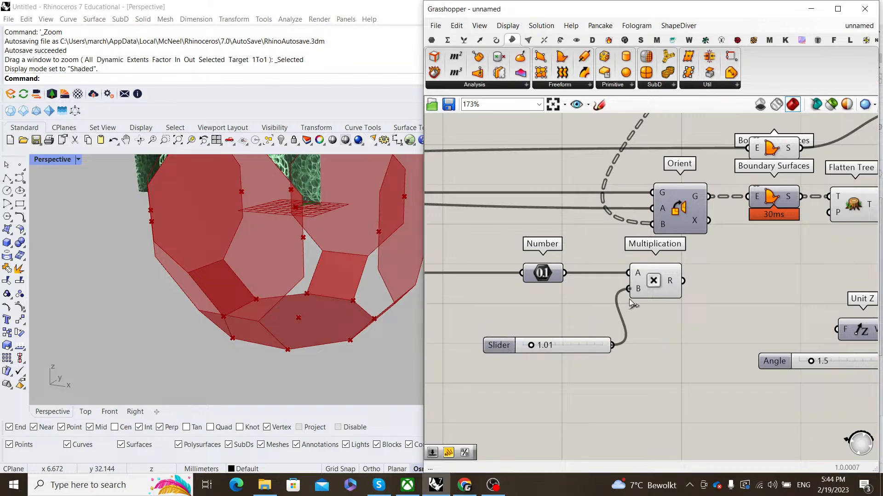
{"action": "left_click_drag", "start_coordinate": [589, 346], "coordinate": [575, 291]}
{"action": "scroll", "coordinate": [575, 291], "scroll_direction": "down", "scroll_amount": 3}
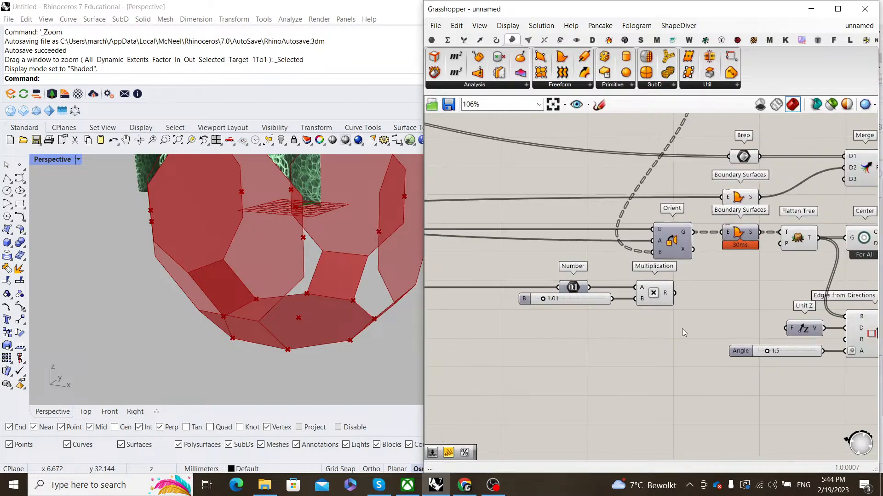
{"action": "scroll", "coordinate": [553, 305], "scroll_direction": "down", "scroll_amount": 2}
{"action": "left_click_drag", "start_coordinate": [521, 297], "coordinate": [766, 322]}
{"action": "scroll", "coordinate": [806, 321], "scroll_direction": "up", "scroll_amount": 2}
- Place a List Item component to the right of Point Groups
{"action": "left_click", "coordinate": [783, 312]}
{"action": "right_click_drag", "start_coordinate": [833, 287], "coordinate": [707, 283]}
{"action": "double_click", "coordinate": [709, 283]}
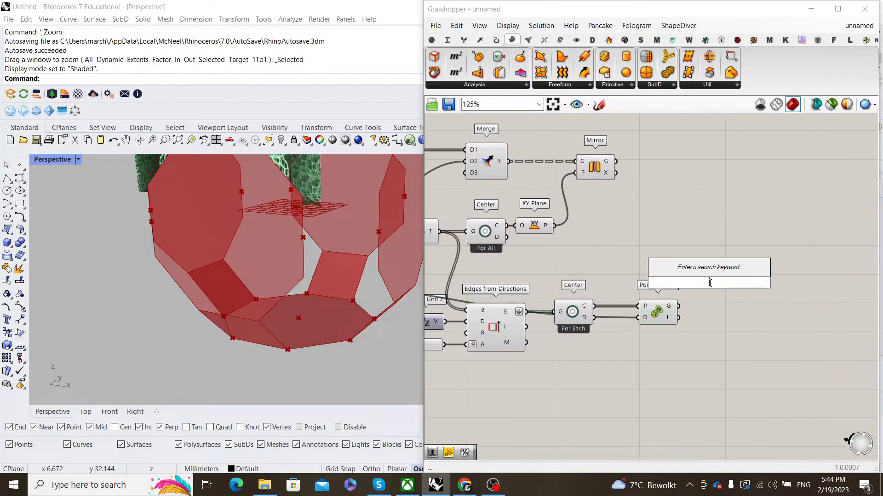
{"action": "type", "text": "list item"}
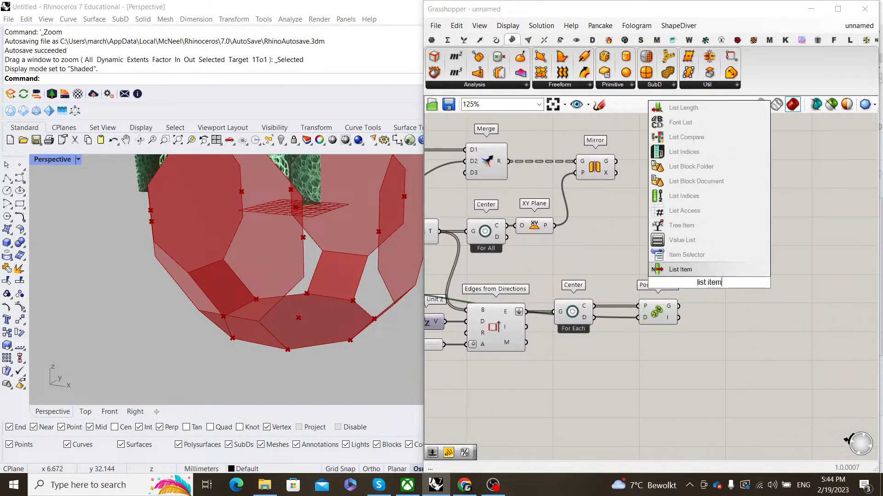
{"action": "left_click", "coordinate": [709, 275]}
- Preview the Point Groups points head-on and connect Point Groups' output into the List Item
{"action": "left_click", "coordinate": [662, 311]}
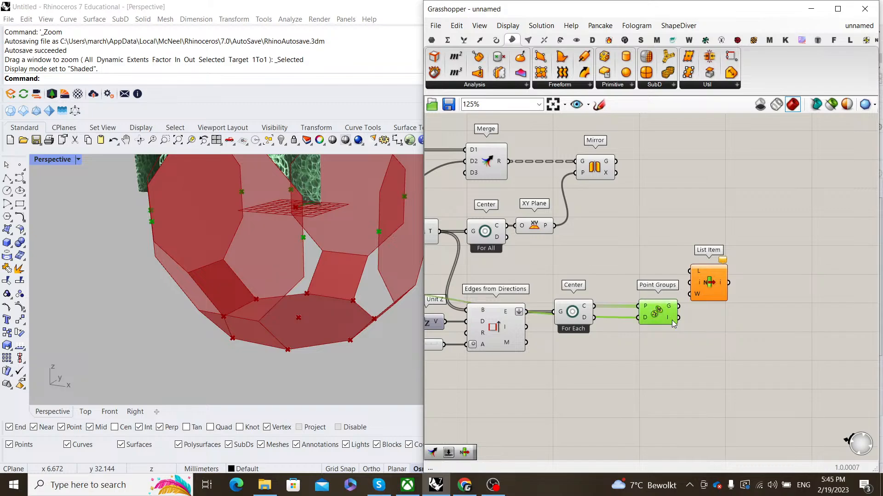
{"action": "scroll", "coordinate": [311, 255], "scroll_direction": "down", "scroll_amount": 3}
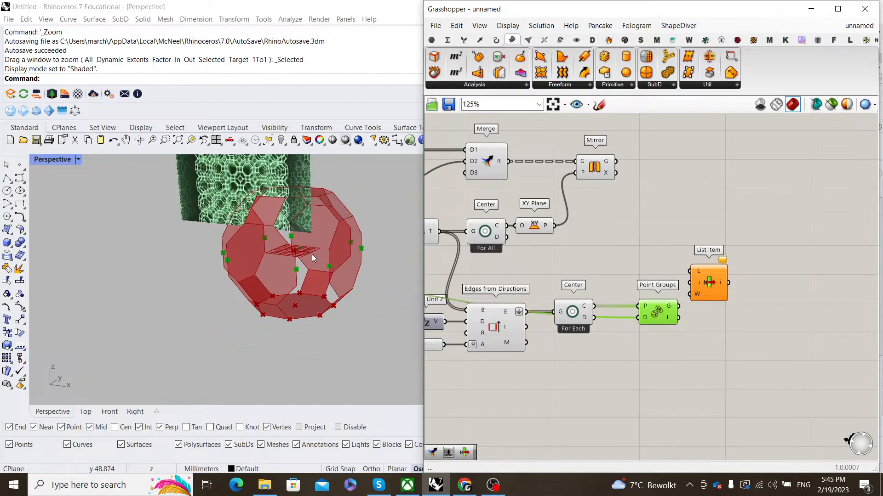
{"action": "right_click_drag", "start_coordinate": [341, 255], "coordinate": [352, 278]}
{"action": "scroll", "coordinate": [668, 313], "scroll_direction": "up", "scroll_amount": 3}
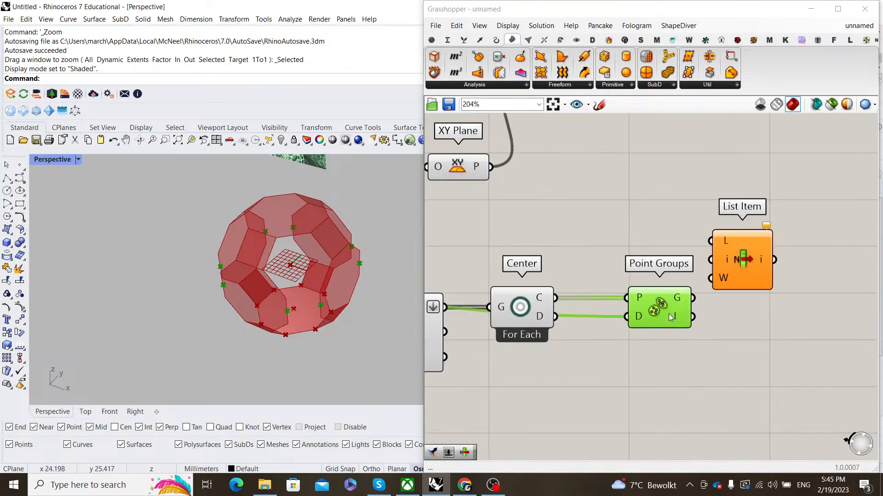
{"action": "left_click_drag", "start_coordinate": [682, 320], "coordinate": [711, 260]}
{"action": "left_click_drag", "start_coordinate": [736, 259], "coordinate": [792, 315]}
{"action": "scroll", "coordinate": [777, 316], "scroll_direction": "down", "scroll_amount": 4}
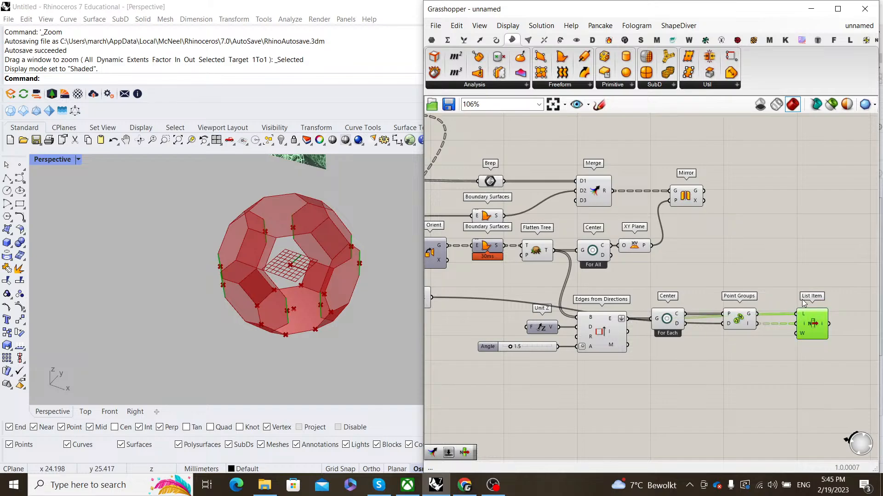
{"action": "right_click_drag", "start_coordinate": [804, 304], "coordinate": [680, 322]}
- Add a Loft component fed by the List Item's result curves
{"action": "double_click", "coordinate": [751, 288]}
{"action": "scroll", "coordinate": [640, 322], "scroll_direction": "up", "scroll_amount": 2}
{"action": "double_click", "coordinate": [707, 310]}
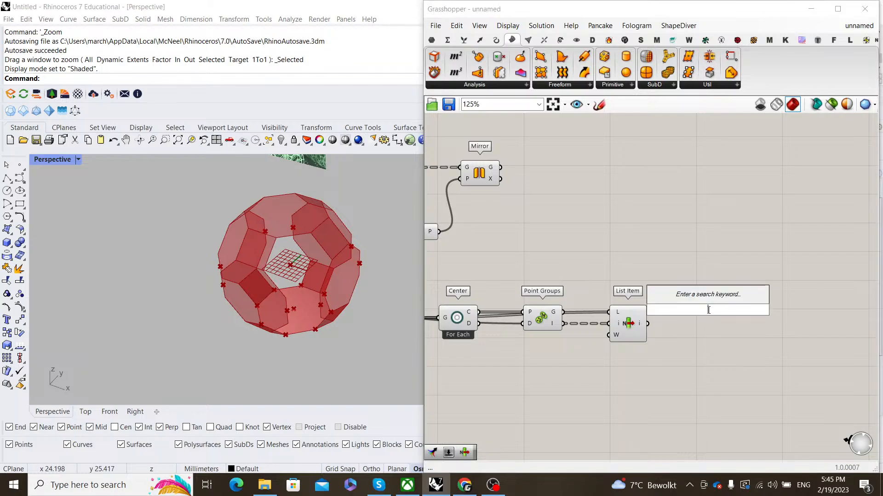
{"action": "type", "text": "loft"}
{"action": "key", "text": "Return"}
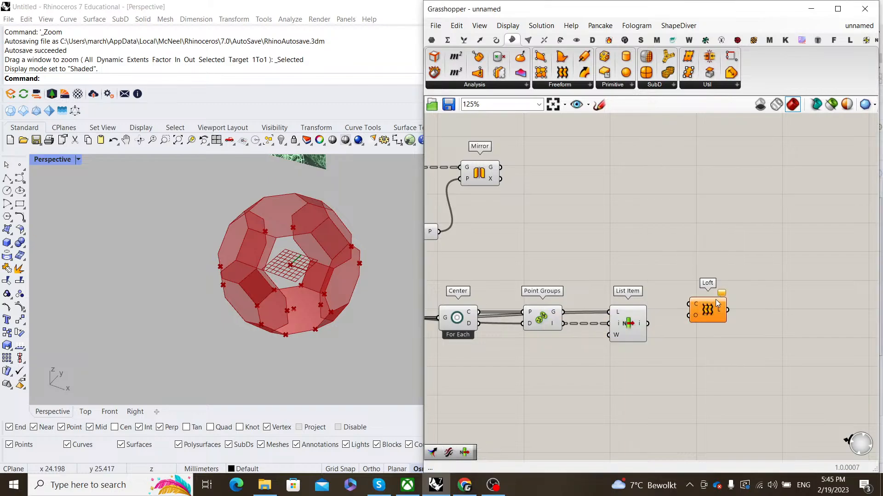
{"action": "scroll", "coordinate": [662, 318], "scroll_direction": "up", "scroll_amount": 3}
{"action": "left_click_drag", "start_coordinate": [662, 316], "coordinate": [754, 325]}
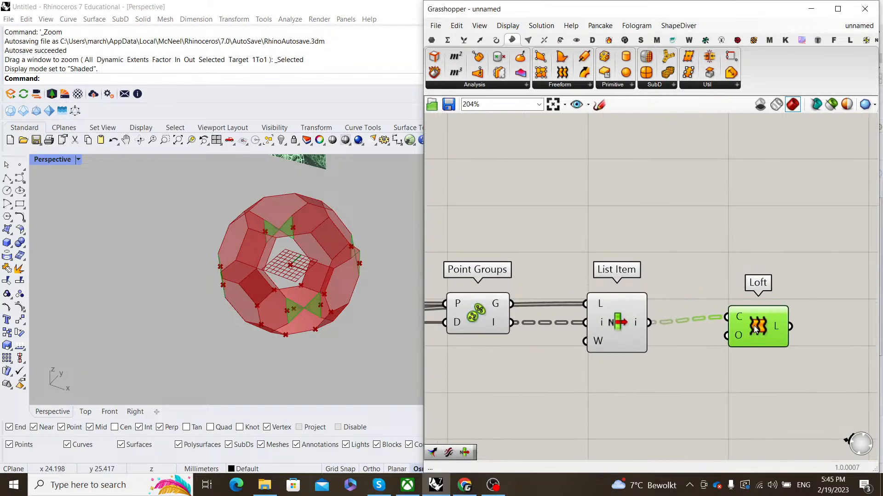
- Inspect the green lofted surfaces in Rhino, then delete the Loft component
{"action": "right_click_drag", "start_coordinate": [320, 311], "coordinate": [287, 284]}
{"action": "scroll", "coordinate": [287, 284], "scroll_direction": "up", "scroll_amount": 6}
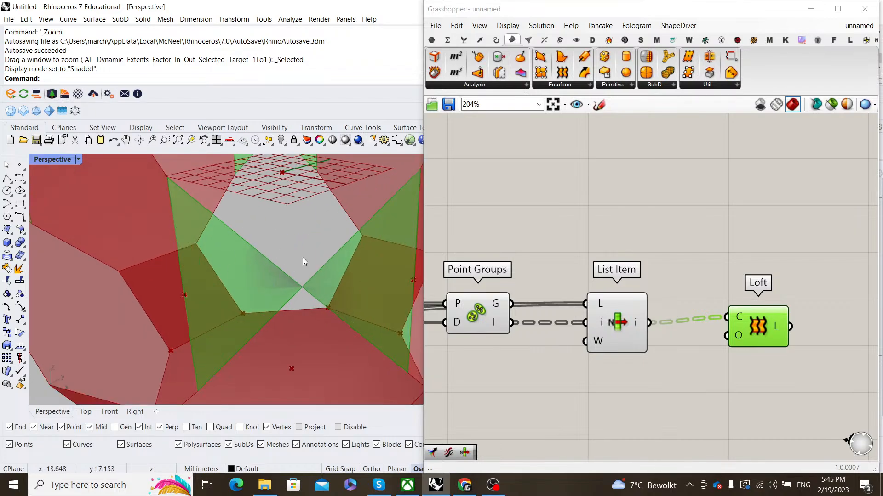
{"action": "scroll", "coordinate": [202, 235], "scroll_direction": "down", "scroll_amount": 2}
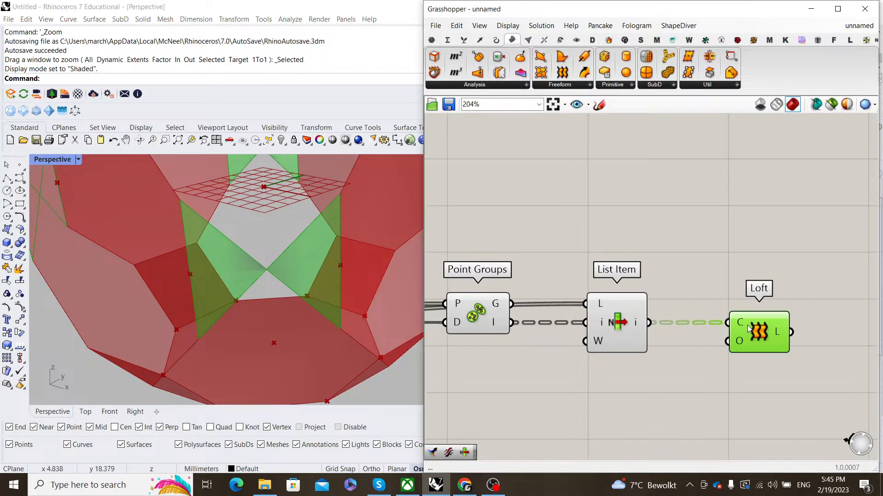
{"action": "key", "text": "Delete"}
- Add a second List Item fed by the first List Item's output
{"action": "double_click", "coordinate": [740, 308]}
{"action": "type", "text": "lsit item"}
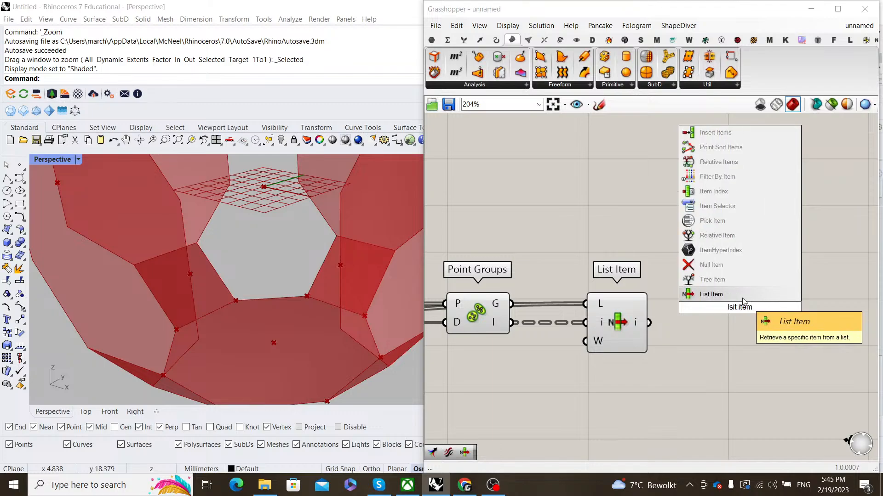
{"action": "key", "text": "Return"}
{"action": "scroll", "coordinate": [552, 326], "scroll_direction": "up", "scroll_amount": 1}
{"action": "left_click_drag", "start_coordinate": [644, 321], "coordinate": [764, 333]}
{"action": "right_click_drag", "start_coordinate": [764, 333], "coordinate": [668, 276]}
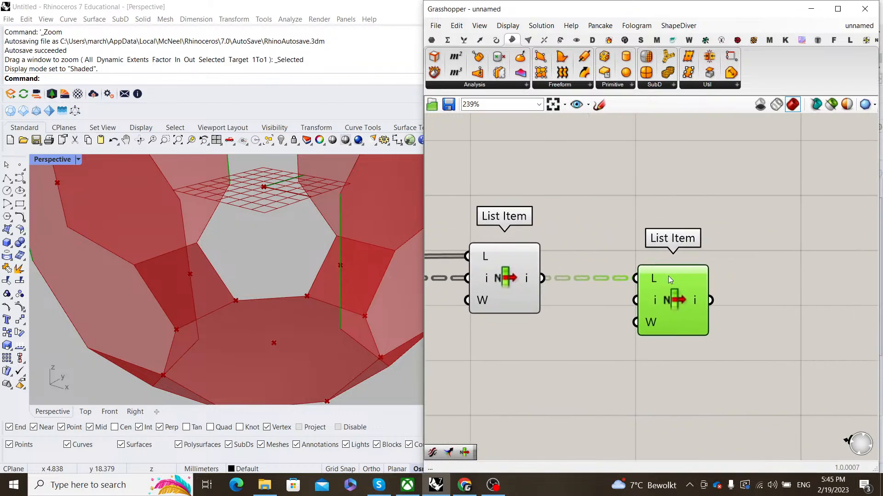
{"action": "scroll", "coordinate": [740, 313], "scroll_direction": "up", "scroll_amount": 2}
{"action": "scroll", "coordinate": [617, 319], "scroll_direction": "down", "scroll_amount": 2}
- Add a Flip Curve component taking the list item curve and the next item as guide
{"action": "double_click", "coordinate": [751, 285]}
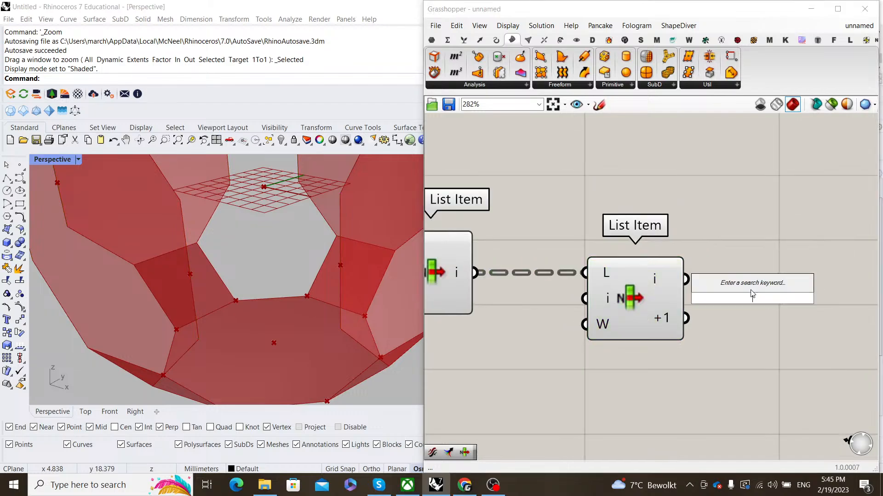
{"action": "type", "text": "flip"}
{"action": "key", "text": "Return"}
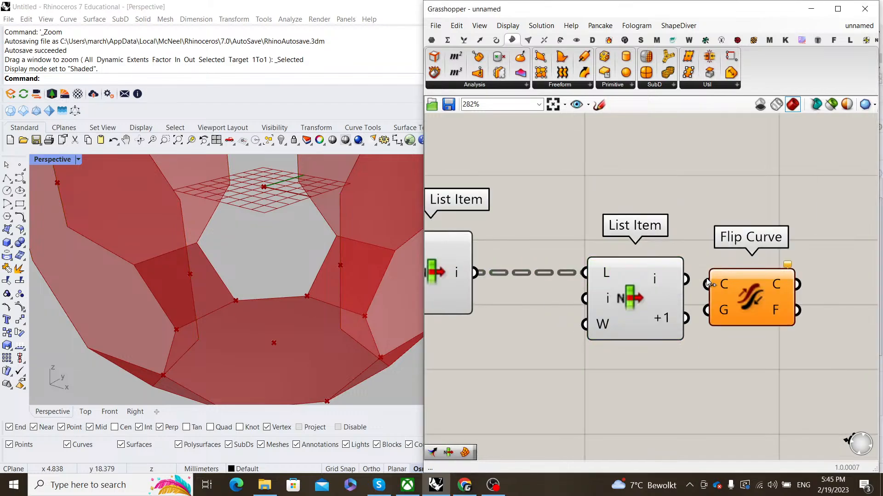
{"action": "left_click_drag", "start_coordinate": [703, 277], "coordinate": [707, 284]}
{"action": "left_click_drag", "start_coordinate": [735, 301], "coordinate": [753, 296]}
{"action": "scroll", "coordinate": [736, 297], "scroll_direction": "down", "scroll_amount": 3}
{"action": "scroll", "coordinate": [673, 294], "scroll_direction": "up", "scroll_amount": 2}
{"action": "left_click_drag", "start_coordinate": [627, 304], "coordinate": [663, 291]}
{"action": "left_click", "coordinate": [781, 311]}
- Add a Ruled Surface between the flipped curve and the next list item curve
{"action": "right_click_drag", "start_coordinate": [786, 308], "coordinate": [725, 316]}
{"action": "double_click", "coordinate": [726, 320]}
{"action": "type", "text": "ruled"}
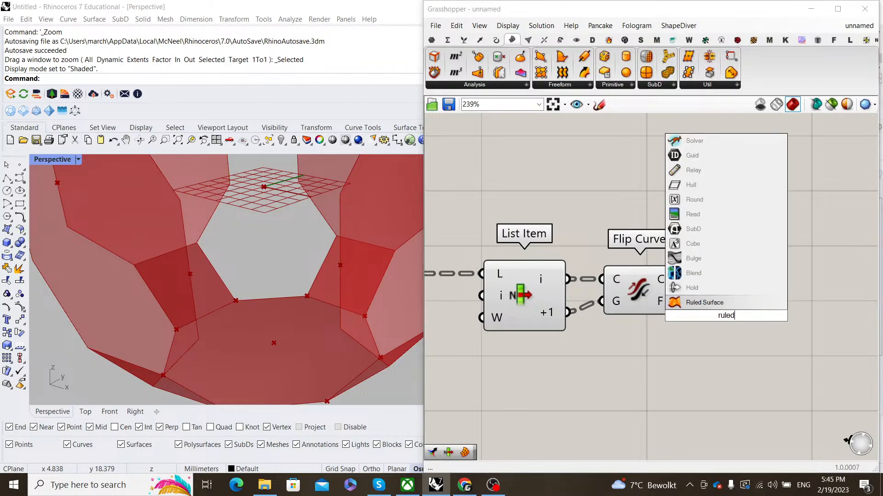
{"action": "left_click", "coordinate": [735, 307]}
{"action": "left_click_drag", "start_coordinate": [683, 281], "coordinate": [695, 300]}
{"action": "left_click_drag", "start_coordinate": [569, 314], "coordinate": [691, 326]}
{"action": "left_click_drag", "start_coordinate": [734, 331], "coordinate": [787, 316]}
- Turn off preview on List Item and Flip Curve, then check the ruled surfaces in Rhino
{"action": "left_click_drag", "start_coordinate": [708, 342], "coordinate": [548, 193]}
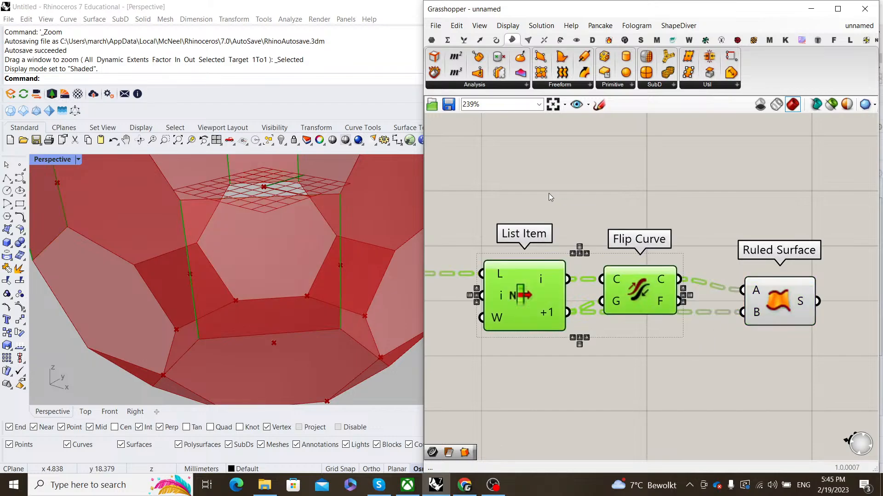
{"action": "right_click", "coordinate": [549, 194]}
{"action": "left_click", "coordinate": [583, 211]}
{"action": "scroll", "coordinate": [570, 213], "scroll_direction": "down", "scroll_amount": 5}
{"action": "left_click", "coordinate": [657, 282]}
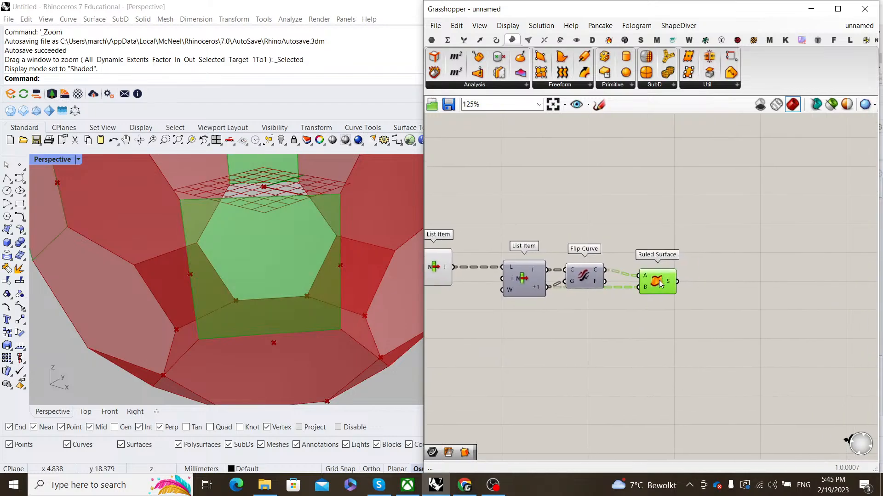
{"action": "scroll", "coordinate": [335, 273], "scroll_direction": "down", "scroll_amount": 3}
{"action": "right_click_drag", "start_coordinate": [335, 273], "coordinate": [379, 229]}
{"action": "left_click", "coordinate": [627, 223]}
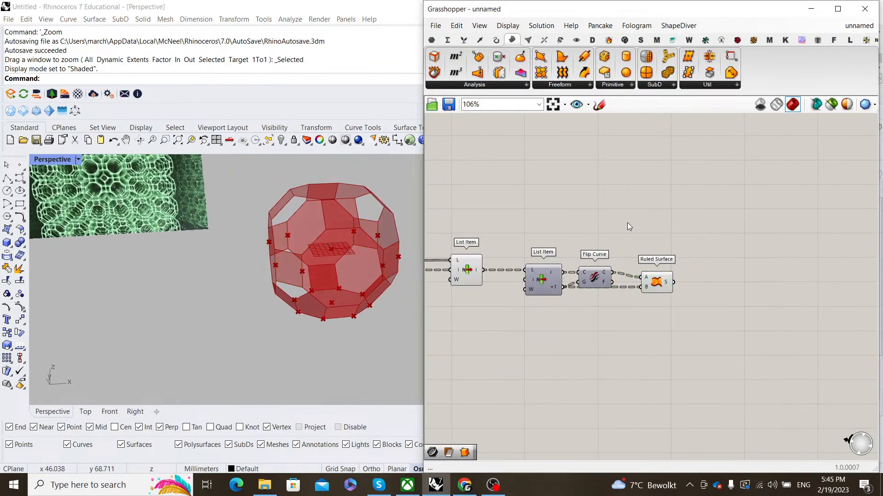
- Turn off preview for the whole helper component chain
{"action": "scroll", "coordinate": [607, 258], "scroll_direction": "down", "scroll_amount": 3}
{"action": "right_click_drag", "start_coordinate": [572, 308], "coordinate": [684, 313]}
{"action": "left_click_drag", "start_coordinate": [684, 310], "coordinate": [510, 246]}
{"action": "right_click", "coordinate": [648, 213]}
{"action": "left_click", "coordinate": [668, 228]}
{"action": "left_click", "coordinate": [679, 237]}
{"action": "right_click_drag", "start_coordinate": [713, 250], "coordinate": [705, 292]}
{"action": "scroll", "coordinate": [729, 275], "scroll_direction": "up", "scroll_amount": 4}
{"action": "scroll", "coordinate": [686, 214], "scroll_direction": "down", "scroll_amount": 3}
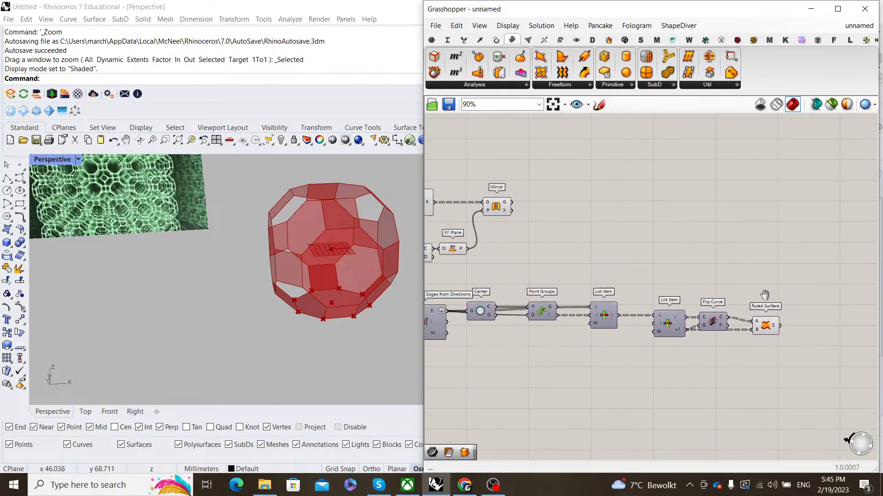
{"action": "scroll", "coordinate": [713, 275], "scroll_direction": "up", "scroll_amount": 1}
{"action": "double_click", "coordinate": [713, 272]}
- Place a Merge component and wire the Mirror geometry into it
{"action": "type", "text": "merge"}
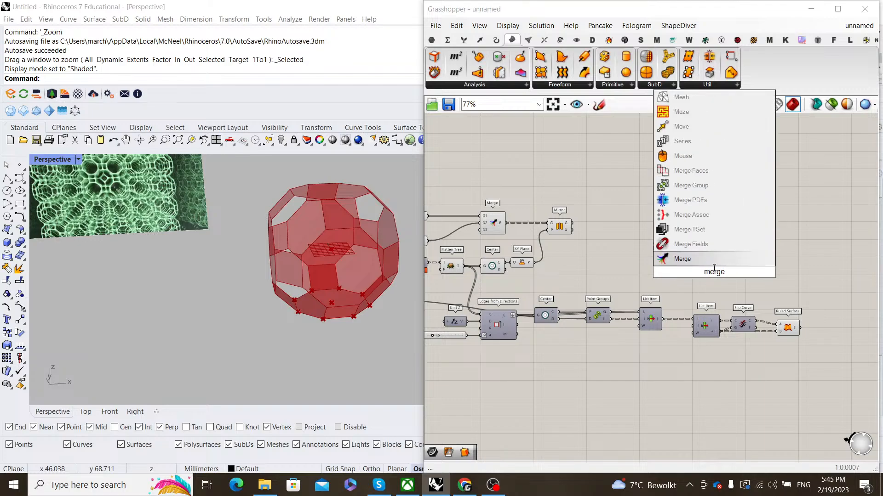
{"action": "left_click", "coordinate": [705, 262]}
{"action": "scroll", "coordinate": [570, 240], "scroll_direction": "up", "scroll_amount": 2}
{"action": "left_click", "coordinate": [545, 223]}
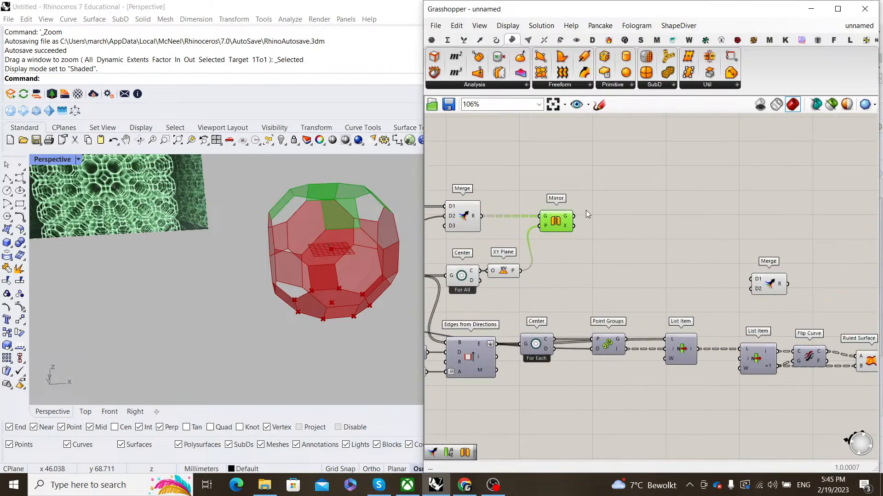
{"action": "left_click", "coordinate": [586, 211]}
{"action": "left_click_drag", "start_coordinate": [574, 216], "coordinate": [782, 230]}
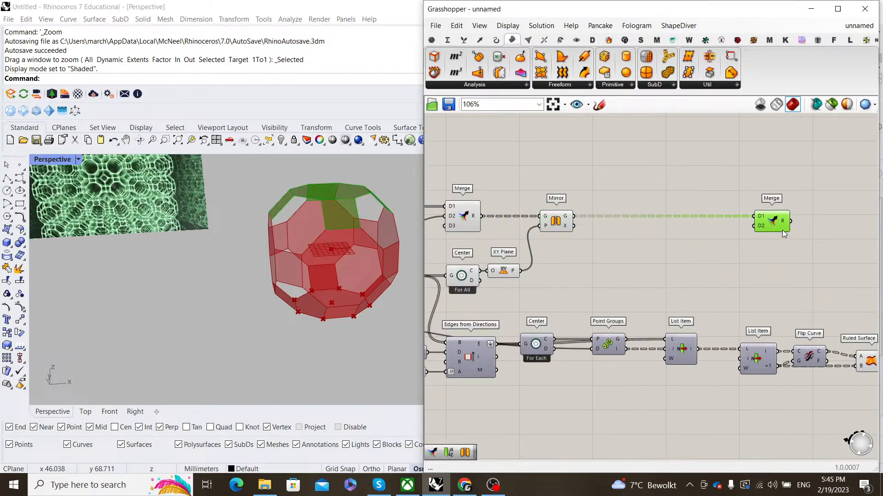
{"action": "right_click_drag", "start_coordinate": [479, 225], "coordinate": [534, 231]}
- Connect the Flatten Tree output and the Ruled Surface output (D4) into the Merge
{"action": "left_click", "coordinate": [532, 230]}
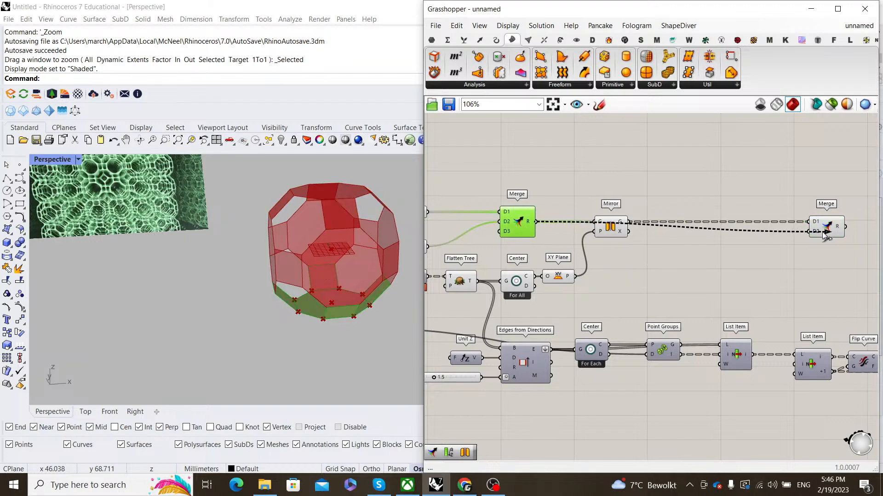
{"action": "scroll", "coordinate": [636, 251], "scroll_direction": "down", "scroll_amount": 2}
{"action": "right_click_drag", "start_coordinate": [601, 254], "coordinate": [696, 263]}
{"action": "scroll", "coordinate": [602, 280], "scroll_direction": "up", "scroll_amount": 2}
{"action": "left_click", "coordinate": [606, 283]}
{"action": "scroll", "coordinate": [588, 316], "scroll_direction": "down", "scroll_amount": 4}
{"action": "left_click_drag", "start_coordinate": [622, 283], "coordinate": [754, 223]}
{"action": "scroll", "coordinate": [816, 301], "scroll_direction": "up", "scroll_amount": 5}
{"action": "left_click_drag", "start_coordinate": [836, 261], "coordinate": [850, 236]}
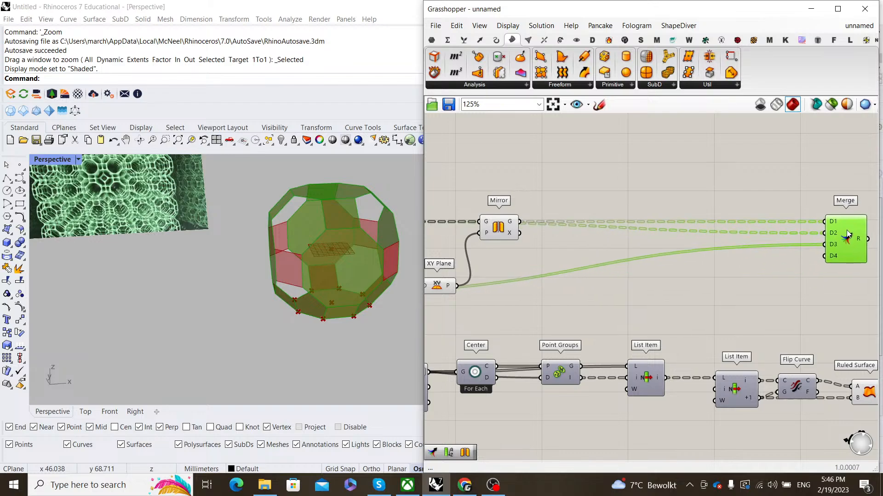
{"action": "right_click_drag", "start_coordinate": [800, 356], "coordinate": [611, 365]}
{"action": "left_click_drag", "start_coordinate": [701, 401], "coordinate": [756, 255]}
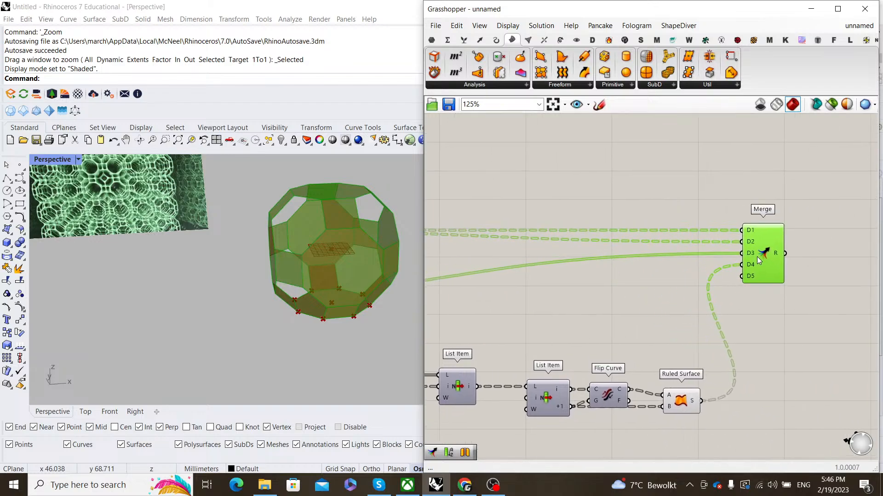
{"action": "scroll", "coordinate": [757, 257], "scroll_direction": "down", "scroll_amount": 6}
- Turn off the upstream components' previews and flatten the Merge result
{"action": "left_click_drag", "start_coordinate": [713, 368], "coordinate": [517, 278]}
{"action": "right_click", "coordinate": [660, 266]}
{"action": "left_click", "coordinate": [689, 283]}
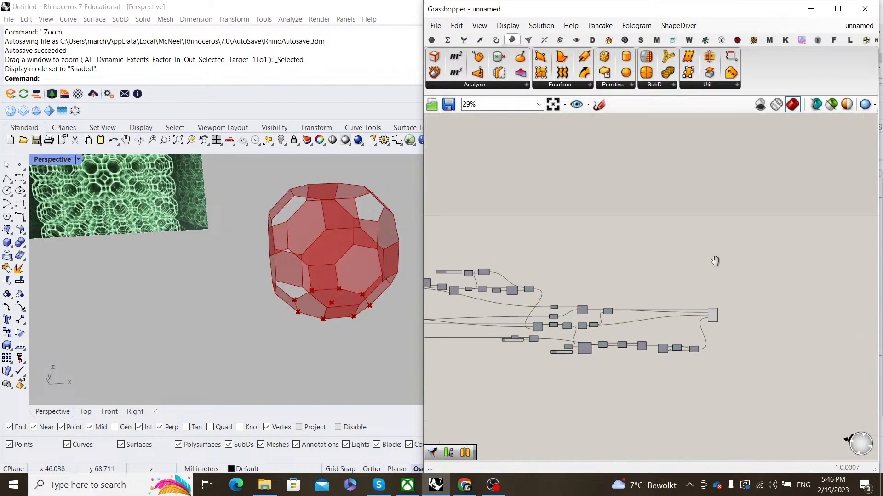
{"action": "scroll", "coordinate": [639, 285], "scroll_direction": "up", "scroll_amount": 6}
{"action": "right_click", "coordinate": [637, 270]}
{"action": "left_click", "coordinate": [673, 312]}
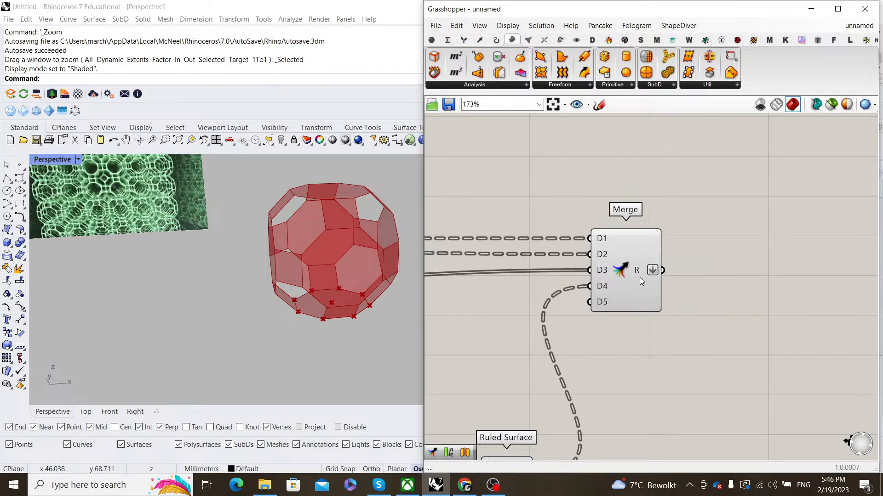
{"action": "left_click", "coordinate": [634, 277]}
- Add a Brep Join component fed by the Merge result
{"action": "left_click", "coordinate": [737, 261]}
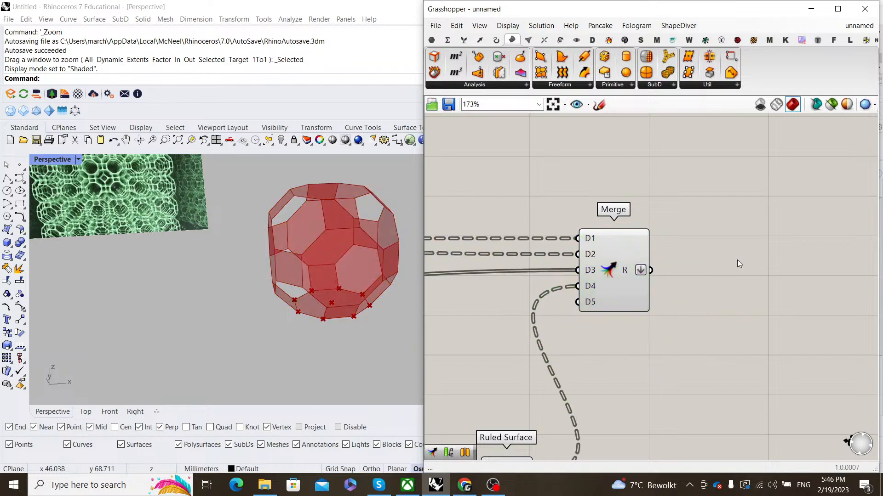
{"action": "double_click", "coordinate": [737, 261]}
{"action": "type", "text": "brep join"}
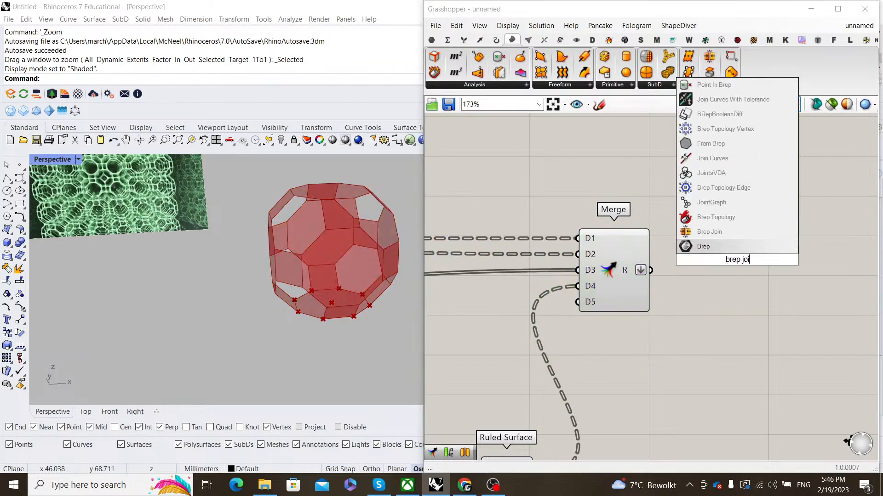
{"action": "key", "text": "Return"}
{"action": "scroll", "coordinate": [727, 247], "scroll_direction": "up", "scroll_amount": 2}
{"action": "left_click_drag", "start_coordinate": [646, 269], "coordinate": [740, 252]}
{"action": "left_click_drag", "start_coordinate": [812, 258], "coordinate": [760, 258]}
{"action": "right_click_drag", "start_coordinate": [336, 274], "coordinate": [410, 244]}
{"action": "scroll", "coordinate": [712, 242], "scroll_direction": "down", "scroll_amount": 5}
- Turn off the Merge component's preview
{"action": "left_click", "coordinate": [687, 288]}
{"action": "left_click_drag", "start_coordinate": [688, 288], "coordinate": [640, 197]}
{"action": "right_click", "coordinate": [639, 182]}
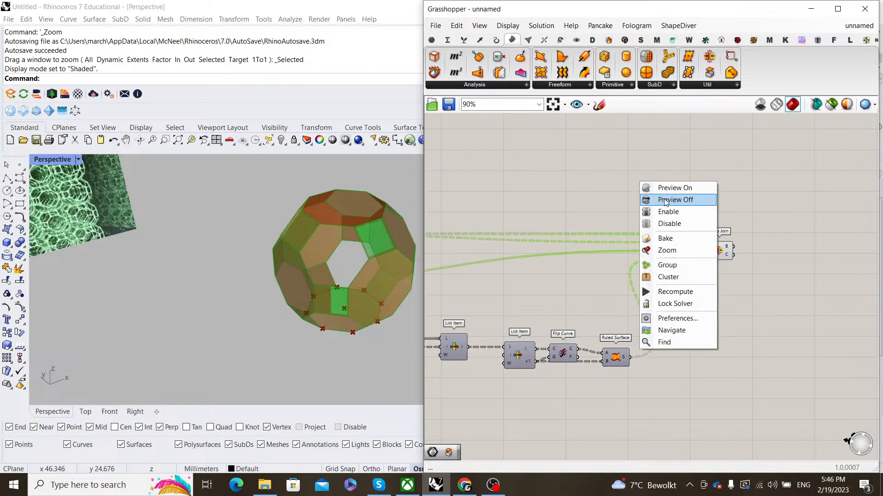
{"action": "left_click", "coordinate": [664, 199]}
{"action": "left_click", "coordinate": [720, 193]}
{"action": "right_click_drag", "start_coordinate": [720, 192], "coordinate": [655, 216]}
{"action": "scroll", "coordinate": [666, 276], "scroll_direction": "up", "scroll_amount": 5}
- Add a Cap Holes component fed by the Brep Join output
{"action": "double_click", "coordinate": [728, 255]}
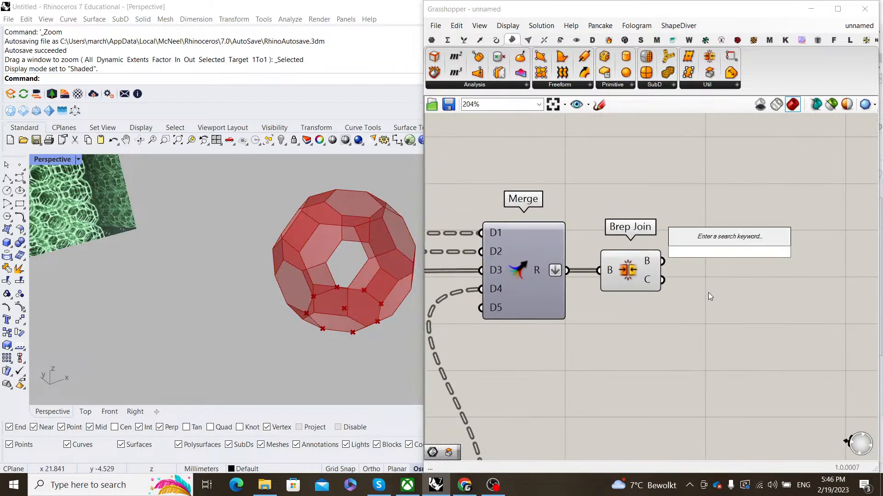
{"action": "type", "text": "cap"}
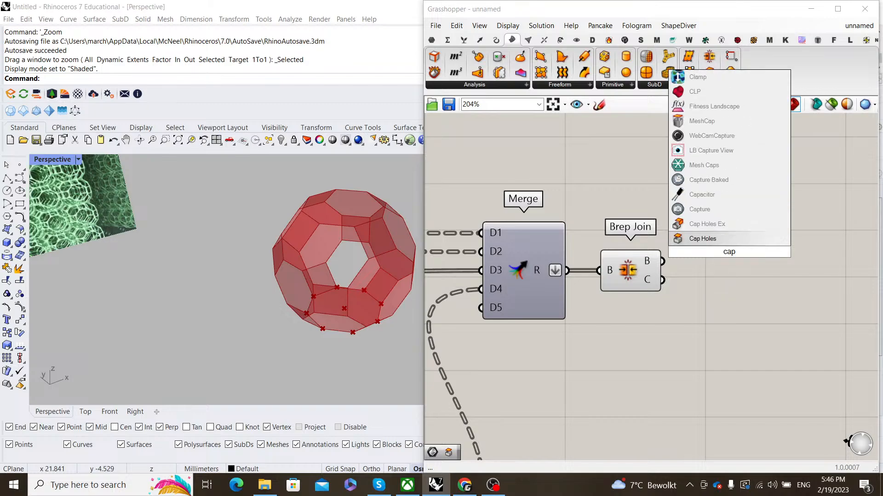
{"action": "key", "text": "Escape"}
{"action": "double_click", "coordinate": [708, 261]}
{"action": "type", "text": "cap"}
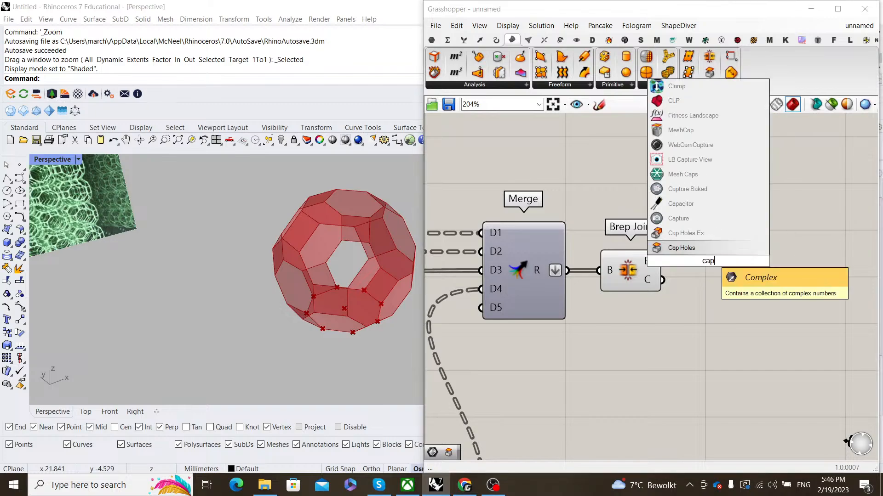
{"action": "left_click", "coordinate": [704, 249]}
{"action": "scroll", "coordinate": [660, 261], "scroll_direction": "up", "scroll_amount": 2}
{"action": "left_click_drag", "start_coordinate": [664, 261], "coordinate": [751, 259]}
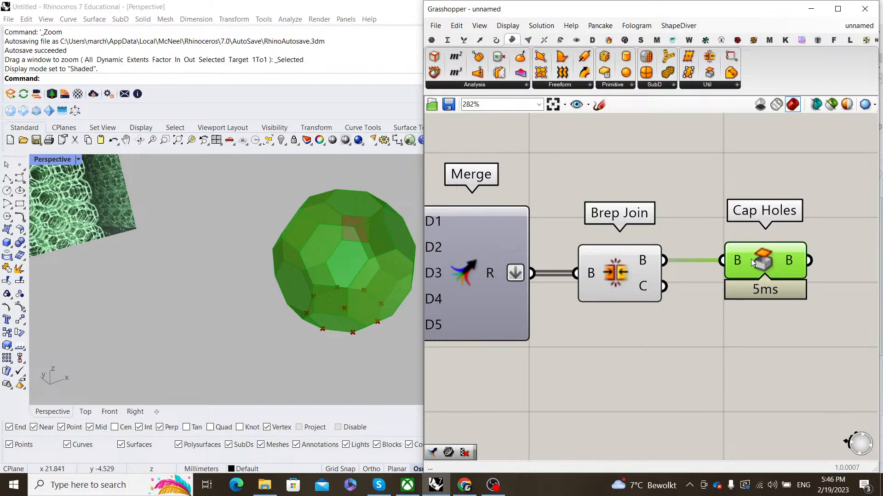
{"action": "left_click_drag", "start_coordinate": [688, 317], "coordinate": [600, 203]}
- Turn off Brep Join's preview and orbit the viewport around the capped shape
{"action": "middle_click", "coordinate": [601, 202]}
{"action": "left_click", "coordinate": [623, 219]}
{"action": "left_click", "coordinate": [554, 234]}
{"action": "scroll", "coordinate": [406, 309], "scroll_direction": "down", "scroll_amount": 6}
{"action": "right_click_drag", "start_coordinate": [406, 310], "coordinate": [301, 223]}
{"action": "scroll", "coordinate": [624, 282], "scroll_direction": "down", "scroll_amount": 12}
- Turn Preview Off for the earlier upstream components
{"action": "right_click_drag", "start_coordinate": [568, 299], "coordinate": [644, 293]}
{"action": "left_click_drag", "start_coordinate": [644, 293], "coordinate": [568, 226]}
{"action": "middle_click", "coordinate": [618, 218]}
{"action": "left_click", "coordinate": [638, 237]}
{"action": "left_click", "coordinate": [708, 243]}
{"action": "right_click_drag", "start_coordinate": [710, 247], "coordinate": [688, 244]}
{"action": "scroll", "coordinate": [687, 245], "scroll_direction": "up", "scroll_amount": 7}
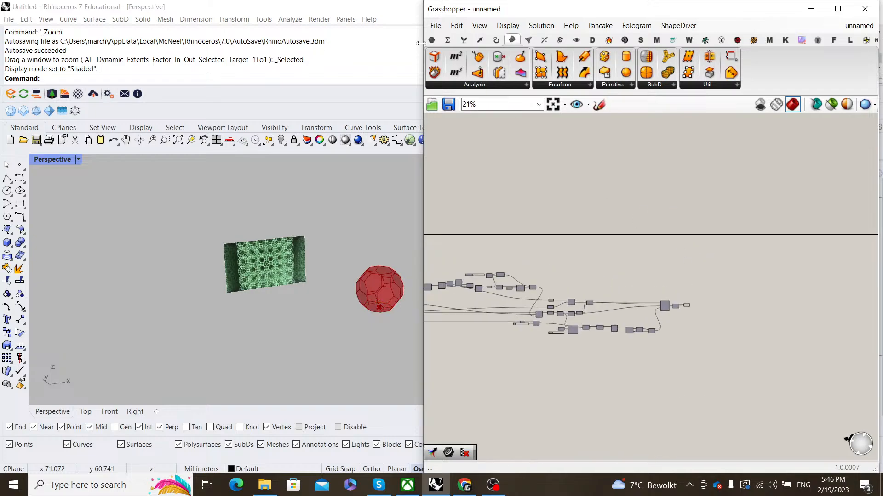
- Check the Cap Holes preview and orbit the Rhino view to inspect the capped polyhedron
{"action": "left_click", "coordinate": [435, 25]}
{"action": "left_click", "coordinate": [710, 217]}
{"action": "scroll", "coordinate": [665, 285], "scroll_direction": "up", "scroll_amount": 10}
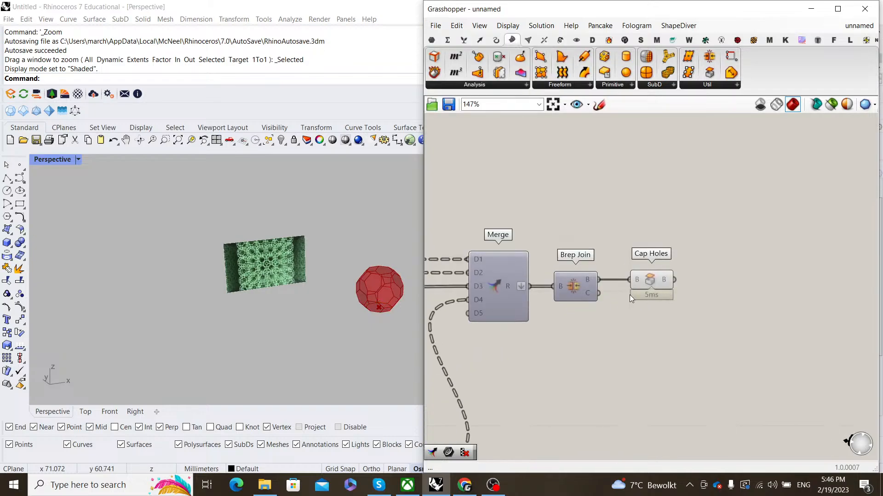
{"action": "left_click", "coordinate": [650, 281]}
{"action": "left_click", "coordinate": [557, 258]}
{"action": "scroll", "coordinate": [349, 277], "scroll_direction": "down", "scroll_amount": 4}
{"action": "scroll", "coordinate": [376, 300], "scroll_direction": "up", "scroll_amount": 8}
{"action": "right_click_drag", "start_coordinate": [349, 278], "coordinate": [314, 262]}
{"action": "scroll", "coordinate": [342, 283], "scroll_direction": "up", "scroll_amount": 6}
{"action": "scroll", "coordinate": [338, 280], "scroll_direction": "down", "scroll_amount": 6}
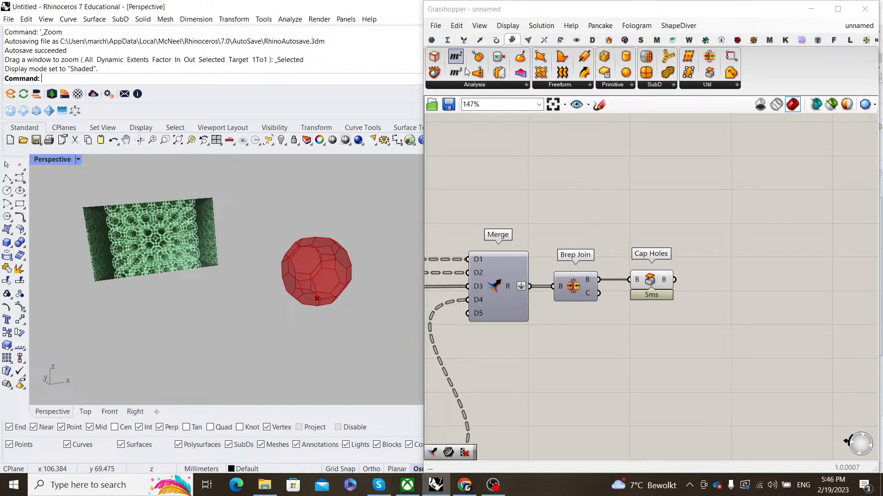
- Save the definition as 230209_Lattice-exoskeleton2
{"action": "left_click", "coordinate": [435, 25]}
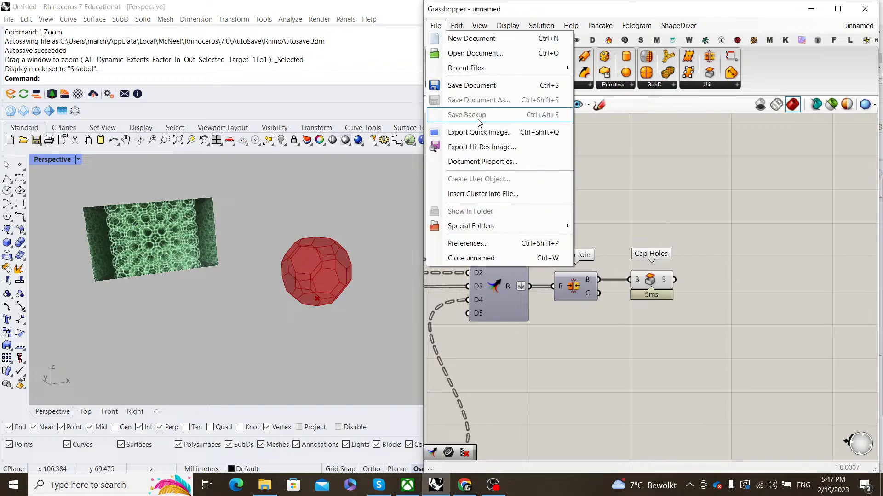
{"action": "left_click", "coordinate": [487, 85]}
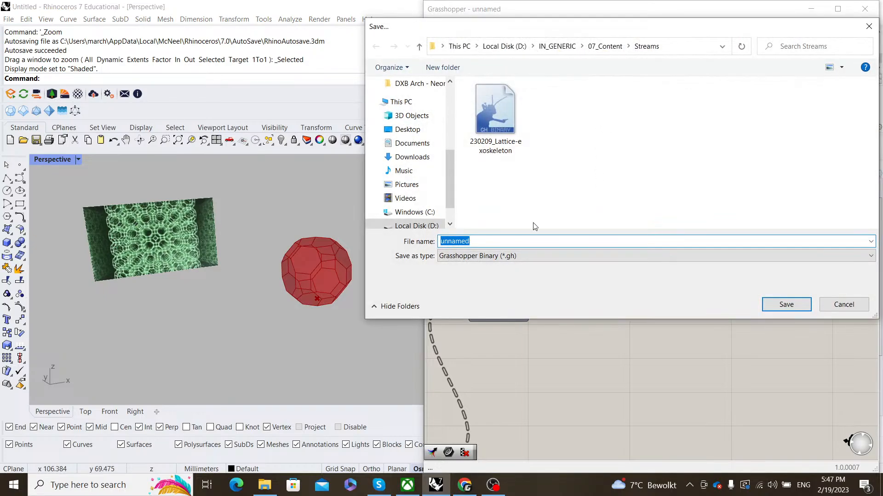
{"action": "left_click", "coordinate": [495, 113]}
{"action": "left_click", "coordinate": [537, 240]}
{"action": "type", "text": "230209_Lattice-exoskeleton2"}
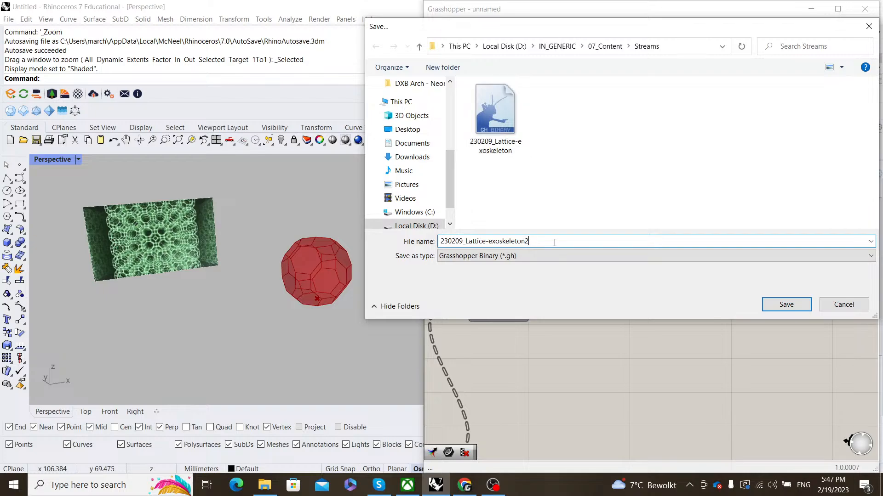
{"action": "left_click", "coordinate": [777, 306]}
- Select Cap Holes to highlight the capped cell and make room beside it
{"action": "right_click_drag", "start_coordinate": [650, 311], "coordinate": [593, 309]}
{"action": "scroll", "coordinate": [595, 279], "scroll_direction": "up", "scroll_amount": 1}
{"action": "left_click", "coordinate": [594, 279]}
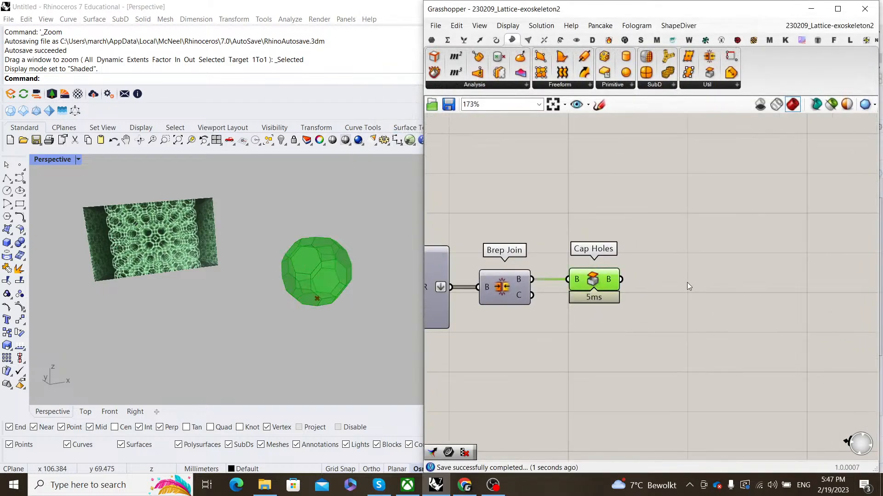
{"action": "left_click", "coordinate": [687, 283]}
{"action": "right_click_drag", "start_coordinate": [687, 282], "coordinate": [656, 280]}
{"action": "left_click", "coordinate": [569, 280]}
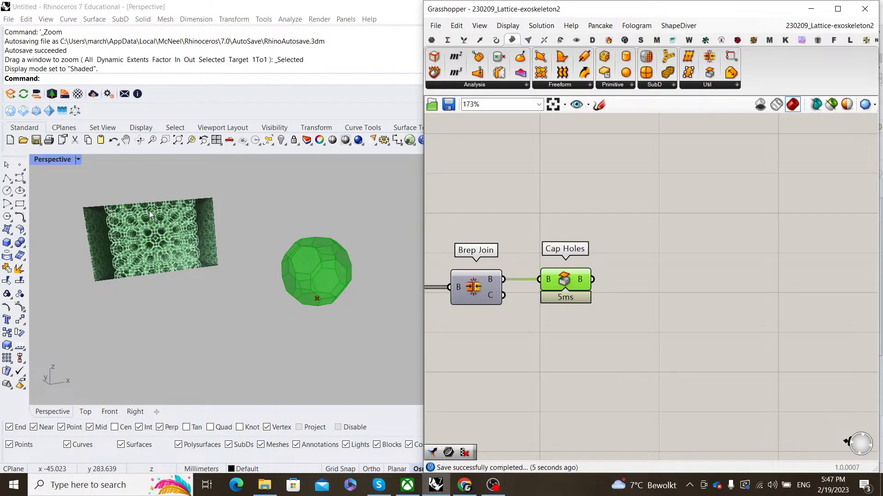
- Add a Box Array component with the capped cell as its geometry
{"action": "right_click_drag", "start_coordinate": [634, 287], "coordinate": [614, 286]}
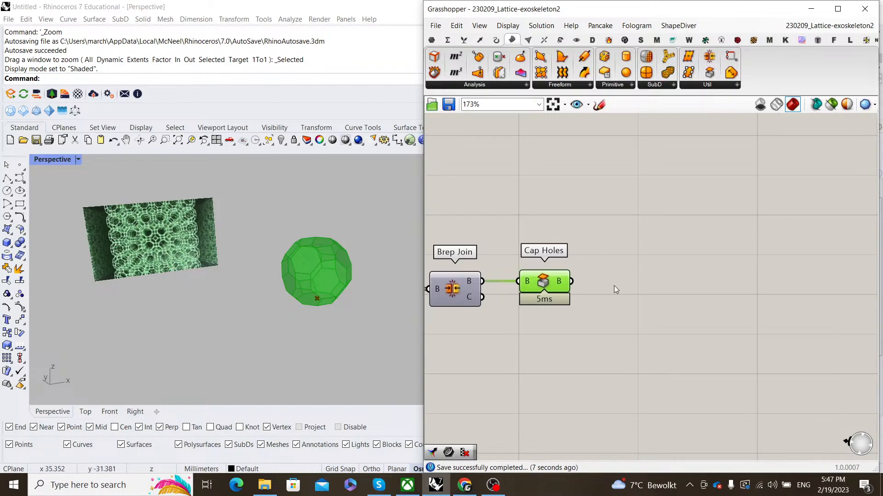
{"action": "double_click", "coordinate": [663, 272]}
{"action": "type", "text": "box arra"}
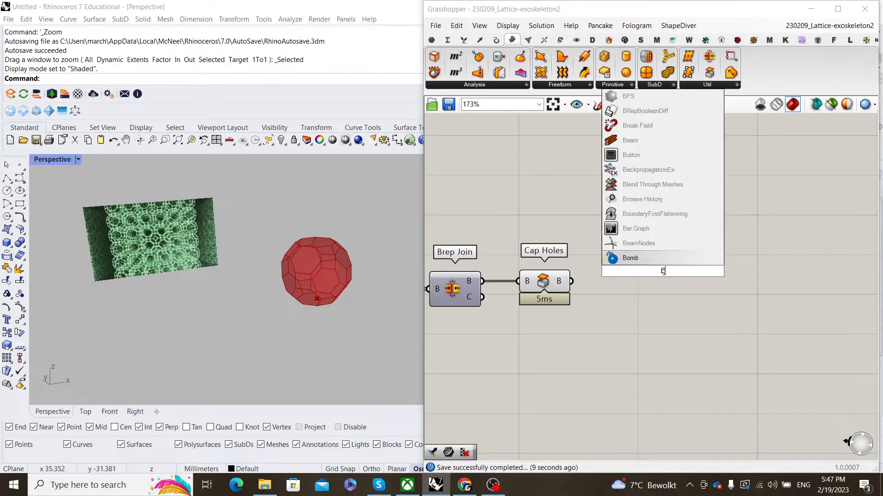
{"action": "type", "text": "y"}
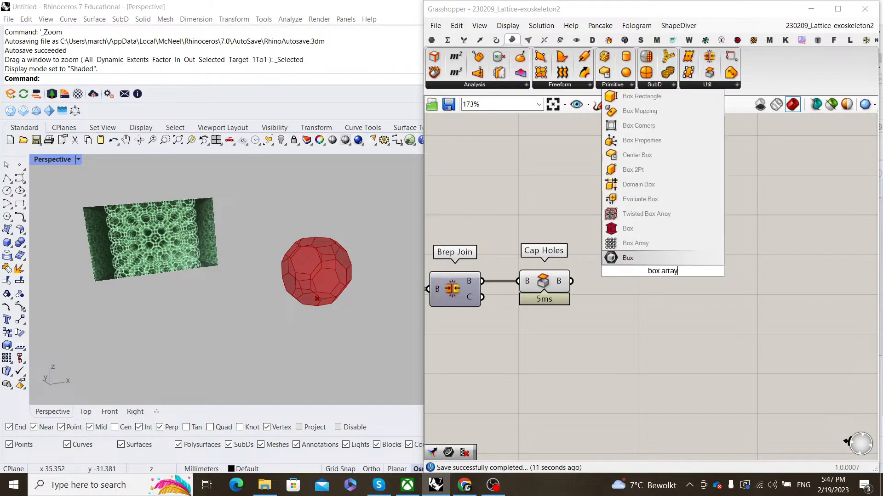
{"action": "left_click", "coordinate": [626, 258]}
{"action": "left_click_drag", "start_coordinate": [602, 257], "coordinate": [633, 239]}
{"action": "left_click_drag", "start_coordinate": [658, 243], "coordinate": [785, 286]}
- Add a Bounding Box of the capped cell and use it as Box Array's cell
{"action": "double_click", "coordinate": [651, 322]}
{"action": "type", "text": "bo"}
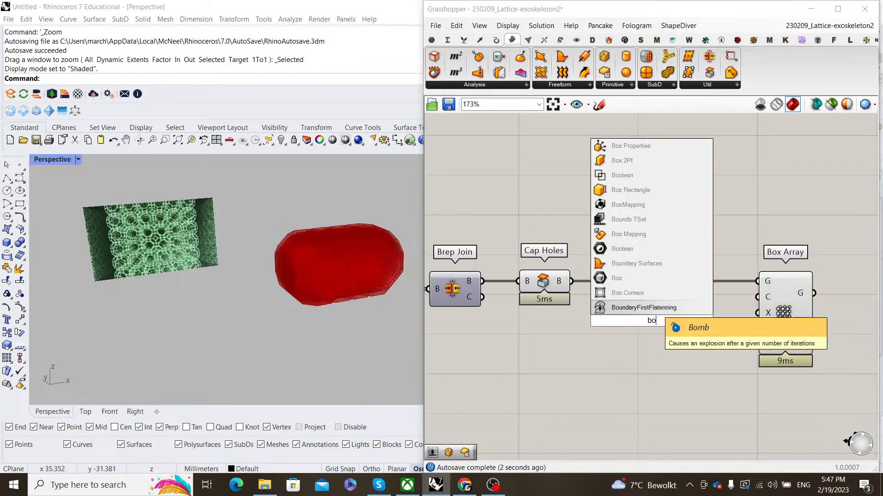
{"action": "type", "text": "unding box"}
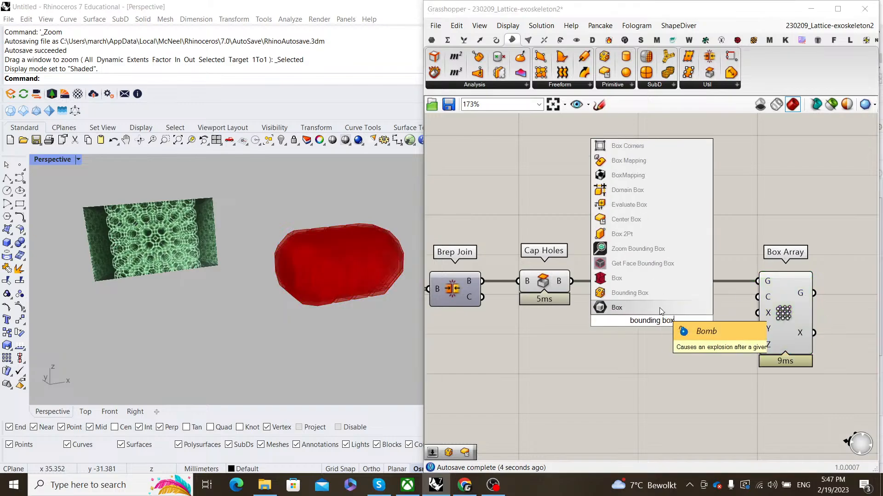
{"action": "left_click", "coordinate": [644, 295]}
{"action": "left_click_drag", "start_coordinate": [571, 281], "coordinate": [624, 313]}
{"action": "left_click_drag", "start_coordinate": [650, 320], "coordinate": [674, 313]}
{"action": "left_click_drag", "start_coordinate": [750, 301], "coordinate": [757, 297]}
{"action": "left_click_drag", "start_coordinate": [673, 312], "coordinate": [661, 303]}
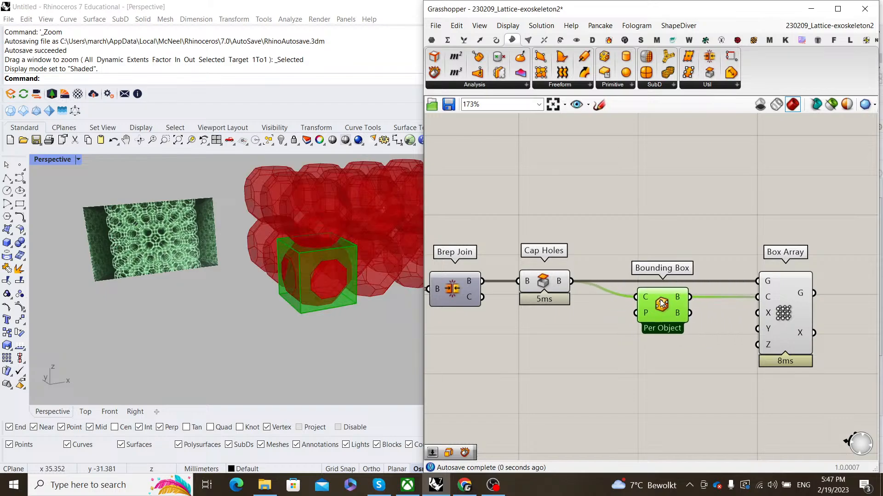
- Turn off the Bounding Box component's preview
{"action": "scroll", "coordinate": [276, 252], "scroll_direction": "down", "scroll_amount": 3}
{"action": "scroll", "coordinate": [587, 309], "scroll_direction": "up", "scroll_amount": 2}
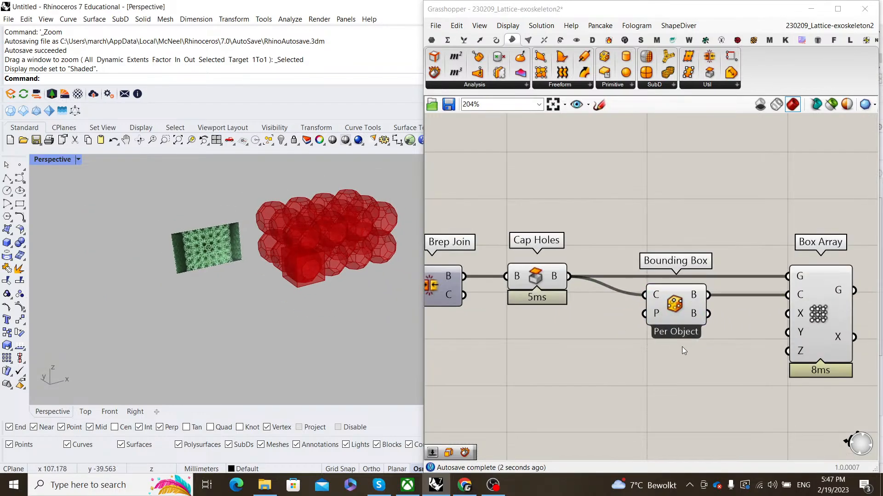
{"action": "right_click", "coordinate": [641, 199]}
{"action": "left_click", "coordinate": [656, 216]}
{"action": "scroll", "coordinate": [288, 236], "scroll_direction": "up", "scroll_amount": 4}
{"action": "scroll", "coordinate": [258, 272], "scroll_direction": "down", "scroll_amount": 2}
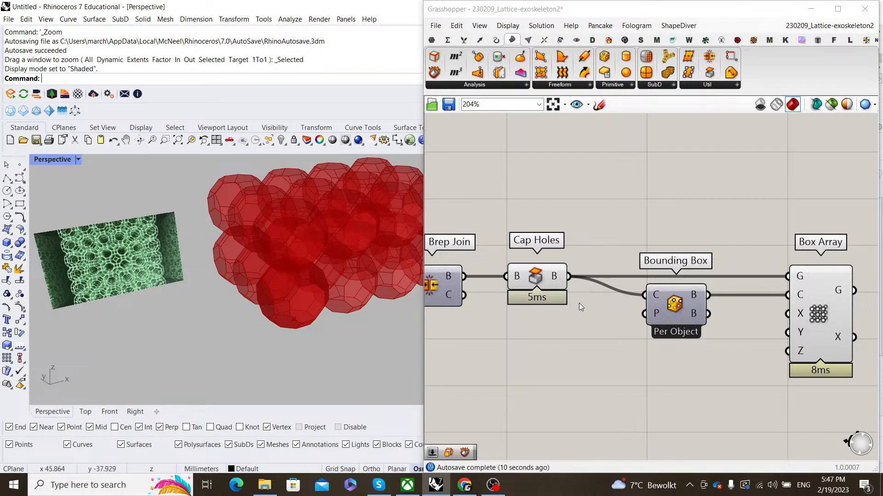
- Move Box Array to the right to clear room beside its inputs
{"action": "scroll", "coordinate": [305, 288], "scroll_direction": "down", "scroll_amount": 3}
{"action": "right_click_drag", "start_coordinate": [630, 307], "coordinate": [581, 288]}
{"action": "double_click", "coordinate": [616, 378]}
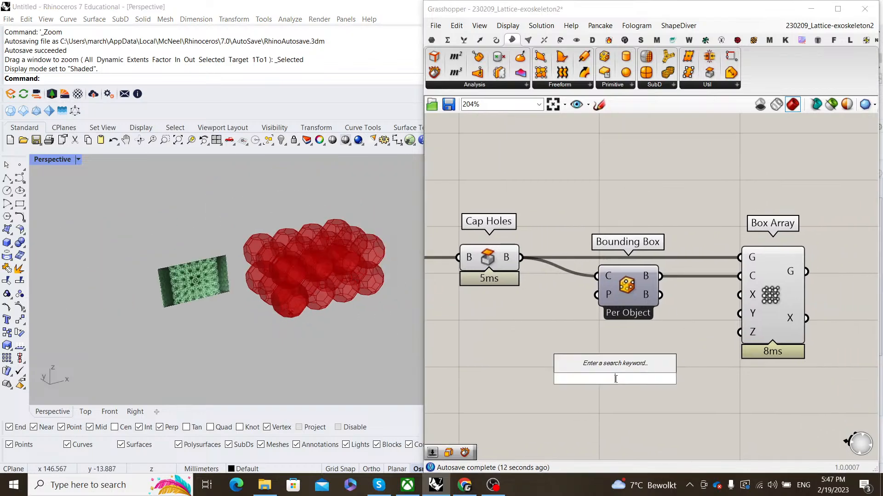
{"action": "right_click_drag", "start_coordinate": [707, 376], "coordinate": [544, 374]}
{"action": "left_click_drag", "start_coordinate": [620, 288], "coordinate": [751, 288]}
{"action": "left_click", "coordinate": [586, 313]}
- Add count sliders set to 5, 3 and 5, wired to Box Array's X, Y and Z inputs
{"action": "scroll", "coordinate": [261, 295], "scroll_direction": "up", "scroll_amount": 5}
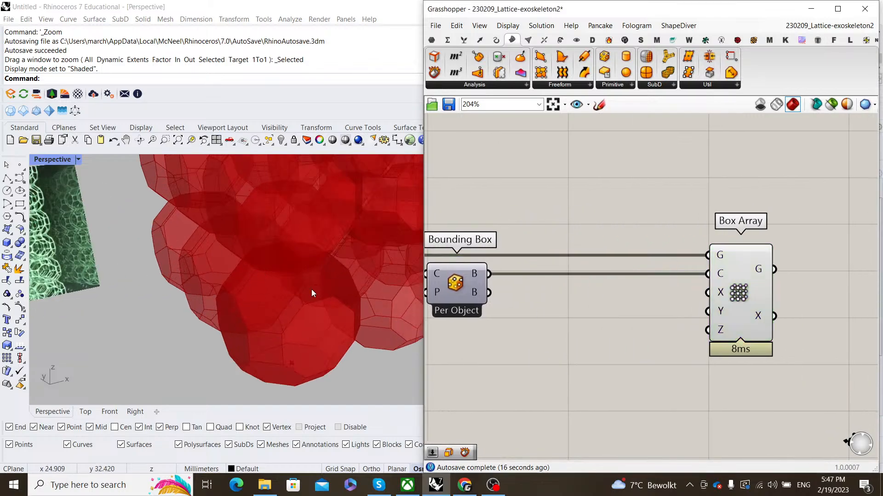
{"action": "double_click", "coordinate": [621, 311]}
{"action": "type", "text": "5"}
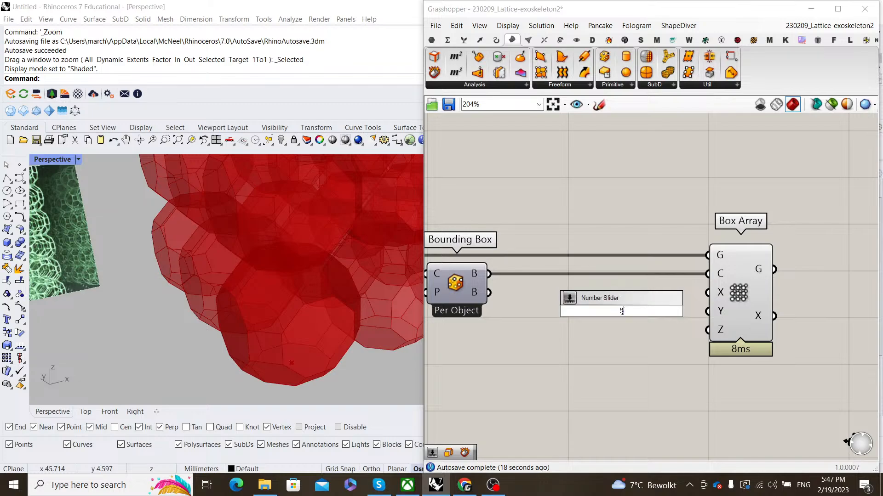
{"action": "key", "text": "Return"}
{"action": "mouse_move", "coordinate": [671, 310]}
{"action": "left_mouse_down"}
{"action": "mouse_move", "coordinate": [661, 298]}
{"action": "mouse_move", "coordinate": [707, 294]}
{"action": "mouse_move", "coordinate": [663, 296]}
{"action": "mouse_move", "coordinate": [663, 319]}
{"action": "left_mouse_up"}
{"action": "left_click_drag", "start_coordinate": [663, 318], "coordinate": [662, 355], "text": "alt"}
{"action": "double_click", "coordinate": [646, 316]}
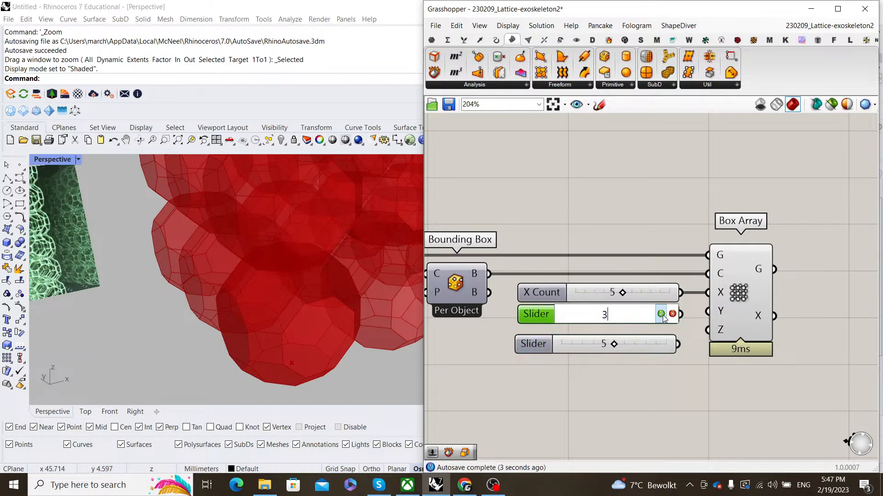
{"action": "left_click", "coordinate": [663, 316]}
{"action": "left_click_drag", "start_coordinate": [683, 315], "coordinate": [710, 311]}
{"action": "left_click_drag", "start_coordinate": [680, 344], "coordinate": [658, 328]}
{"action": "left_click", "coordinate": [691, 328]}
{"action": "left_click", "coordinate": [678, 345]}
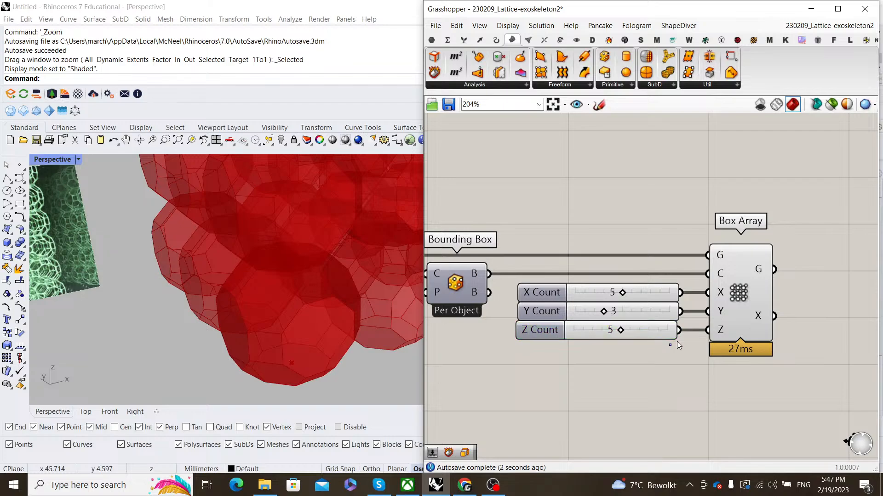
- Highlight Box Array and orbit the viewport to inspect the 5×3×5 cell block
{"action": "left_click", "coordinate": [731, 324]}
{"action": "scroll", "coordinate": [331, 339], "scroll_direction": "down", "scroll_amount": 10}
{"action": "right_click_drag", "start_coordinate": [331, 338], "coordinate": [279, 301]}
{"action": "left_click", "coordinate": [632, 242]}
{"action": "scroll", "coordinate": [611, 258], "scroll_direction": "down", "scroll_amount": 4}
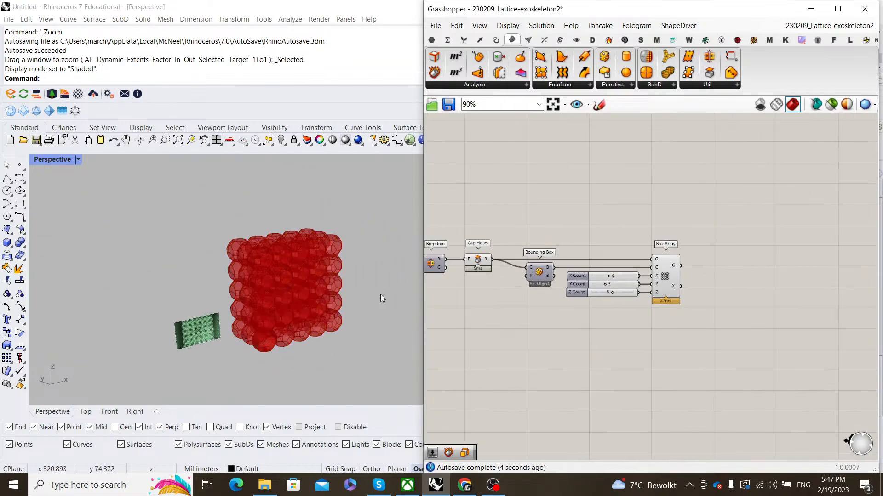
{"action": "right_click_drag", "start_coordinate": [381, 298], "coordinate": [364, 291]}
{"action": "scroll", "coordinate": [681, 295], "scroll_direction": "down", "scroll_amount": 4}
- Turn off the Cap Holes preview so the single cell is hidden
{"action": "right_click_drag", "start_coordinate": [591, 304], "coordinate": [649, 300]}
{"action": "scroll", "coordinate": [647, 297], "scroll_direction": "up", "scroll_amount": 3}
{"action": "left_click", "coordinate": [624, 258]}
{"action": "middle_click", "coordinate": [624, 259]}
{"action": "left_click", "coordinate": [668, 218]}
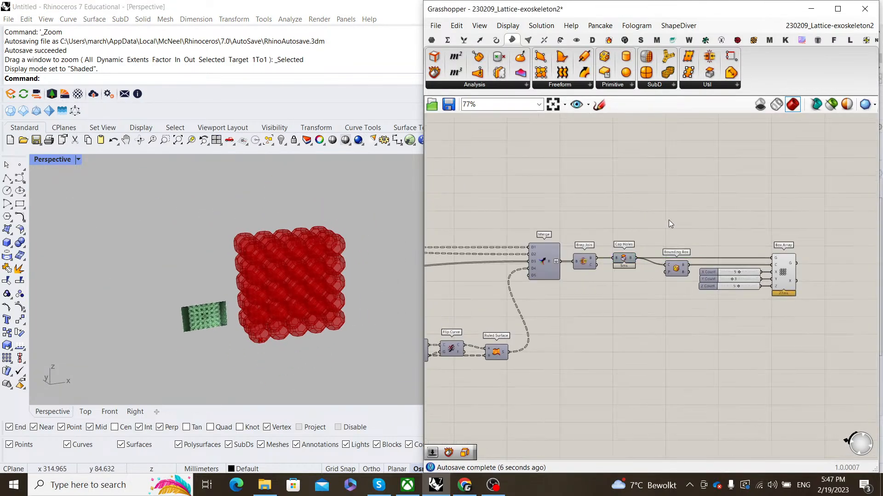
- Highlight the array and orbit to a near-frontal view of the grid
{"action": "scroll", "coordinate": [693, 293], "scroll_direction": "up", "scroll_amount": 4}
{"action": "left_click", "coordinate": [645, 304]}
{"action": "scroll", "coordinate": [313, 276], "scroll_direction": "up", "scroll_amount": 5}
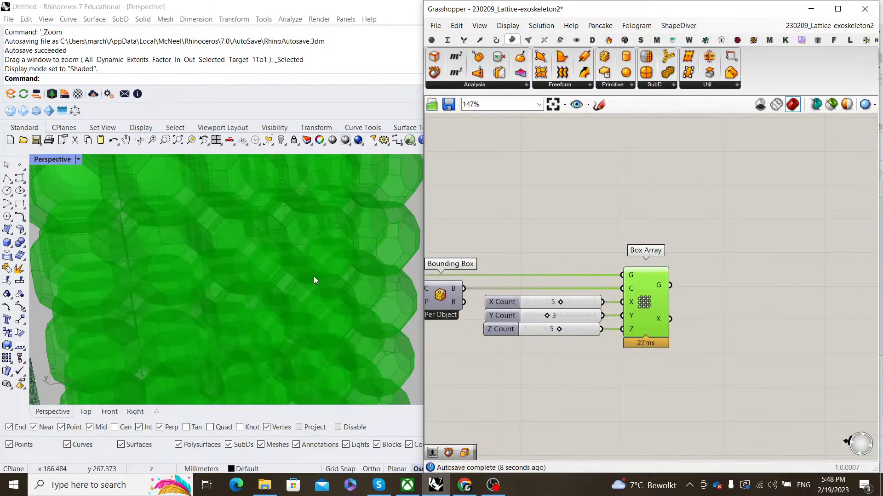
{"action": "scroll", "coordinate": [311, 277], "scroll_direction": "down", "scroll_amount": 8}
{"action": "right_click_drag", "start_coordinate": [275, 280], "coordinate": [248, 240]}
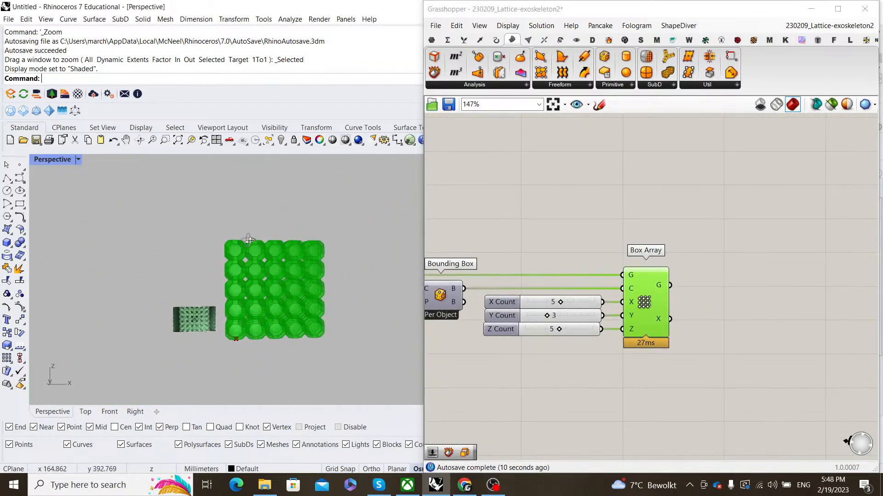
{"action": "scroll", "coordinate": [313, 289], "scroll_direction": "up", "scroll_amount": 3}
{"action": "scroll", "coordinate": [679, 268], "scroll_direction": "up", "scroll_amount": 5}
- Add a Flatten Tree component fed by Box Array's geometry output
{"action": "right_click", "coordinate": [651, 305]}
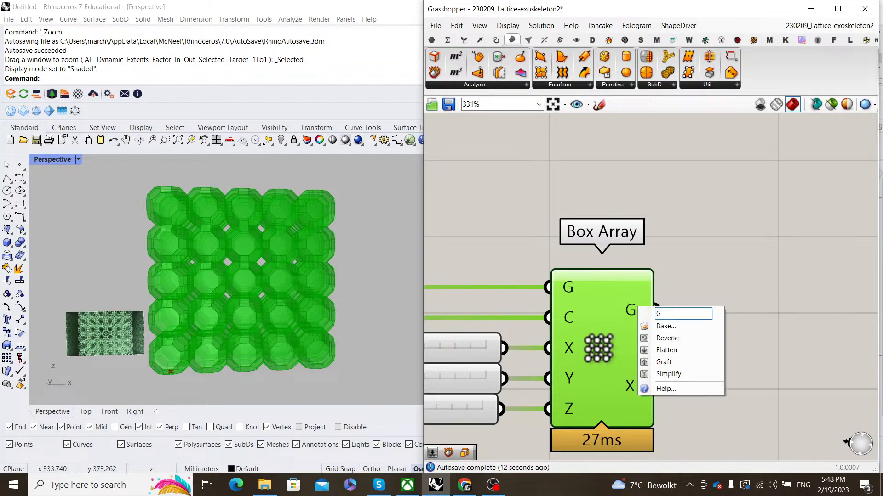
{"action": "left_click", "coordinate": [719, 283]}
{"action": "right_click_drag", "start_coordinate": [719, 282], "coordinate": [645, 262]}
{"action": "double_click", "coordinate": [649, 261]}
{"action": "type", "text": "flatte"}
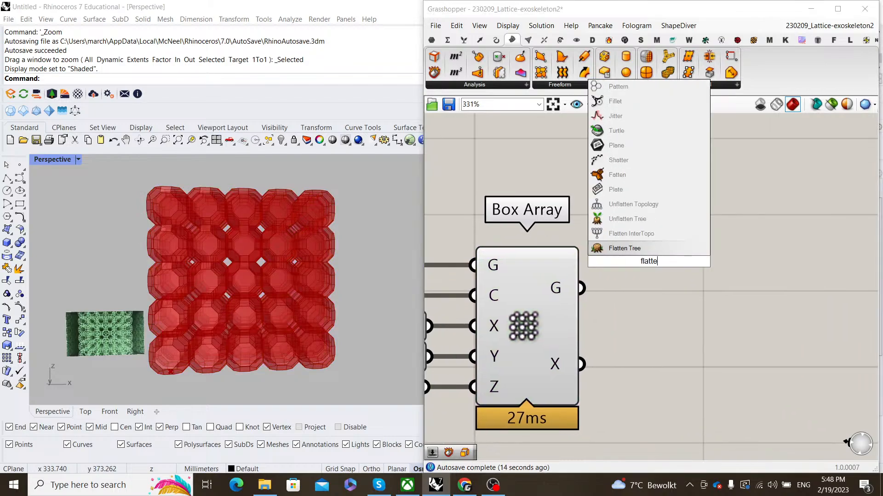
{"action": "key", "text": "Return"}
{"action": "left_click_drag", "start_coordinate": [581, 288], "coordinate": [636, 283]}
- Set Box Array and Flatten Tree both to Preview Off
{"action": "scroll", "coordinate": [636, 283], "scroll_direction": "down", "scroll_amount": 6}
{"action": "left_click_drag", "start_coordinate": [643, 349], "coordinate": [580, 219]}
{"action": "right_click", "coordinate": [579, 216]}
{"action": "left_click", "coordinate": [596, 233]}
{"action": "right_click_drag", "start_coordinate": [674, 274], "coordinate": [628, 276]}
{"action": "left_click", "coordinate": [628, 276]}
{"action": "scroll", "coordinate": [643, 268], "scroll_direction": "up", "scroll_amount": 2}
{"action": "double_click", "coordinate": [669, 255]}
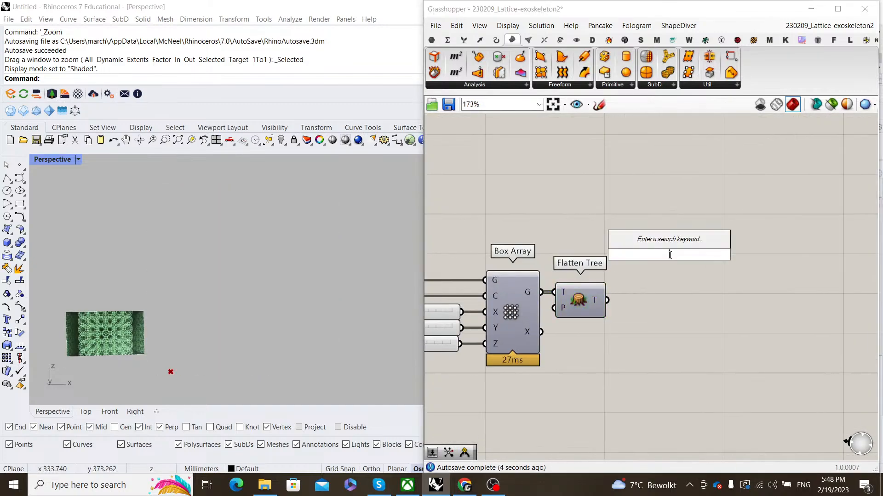
- Add a Brep Wireframe component fed by Flatten Tree's output
{"action": "type", "text": "brep"}
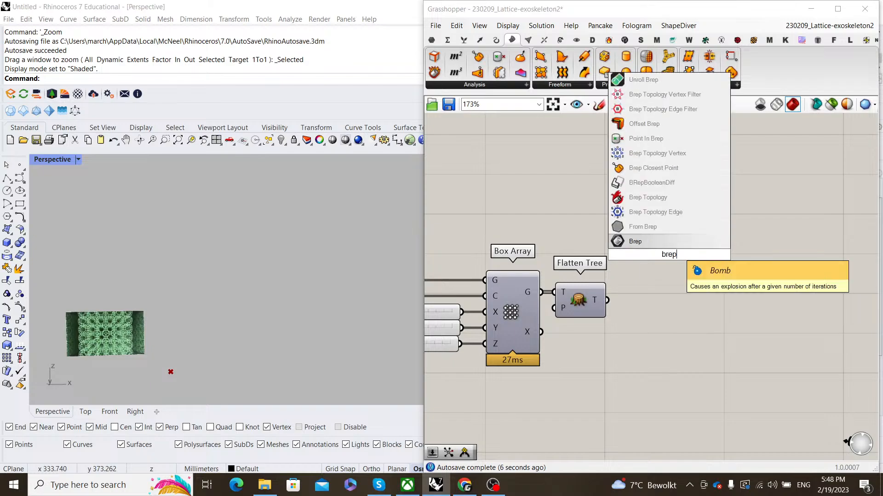
{"action": "type", "text": " wirefra"}
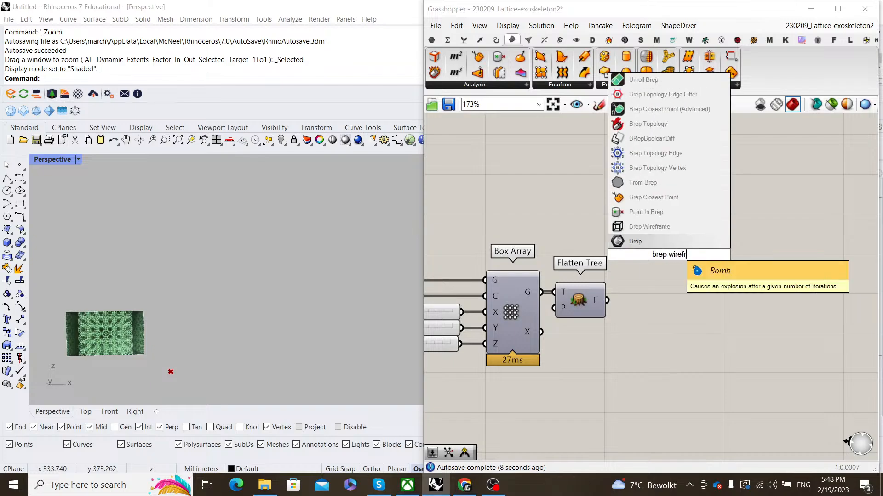
{"action": "left_click", "coordinate": [676, 227]}
{"action": "left_click_drag", "start_coordinate": [606, 300], "coordinate": [661, 302]}
{"action": "left_click", "coordinate": [619, 260]}
- Orbit the viewport to inspect the red wireframe lattice from angled and frontal views
{"action": "scroll", "coordinate": [282, 280], "scroll_direction": "down", "scroll_amount": 4}
{"action": "scroll", "coordinate": [286, 266], "scroll_direction": "up", "scroll_amount": 5}
{"action": "right_click_drag", "start_coordinate": [282, 281], "coordinate": [305, 264]}
{"action": "scroll", "coordinate": [286, 267], "scroll_direction": "down", "scroll_amount": 4}
{"action": "right_click_drag", "start_coordinate": [699, 324], "coordinate": [663, 318]}
{"action": "left_click", "coordinate": [651, 290]}
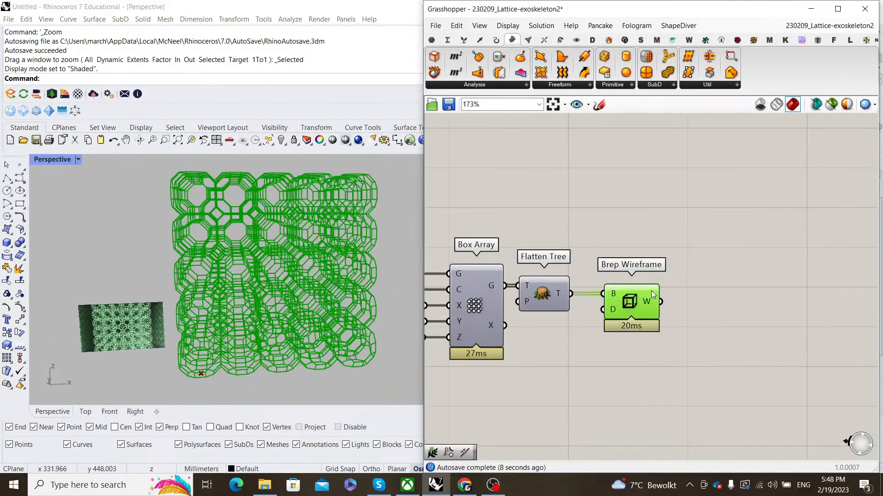
{"action": "left_click", "coordinate": [697, 283]}
{"action": "right_click_drag", "start_coordinate": [699, 282], "coordinate": [639, 281]}
{"action": "double_click", "coordinate": [730, 297]}
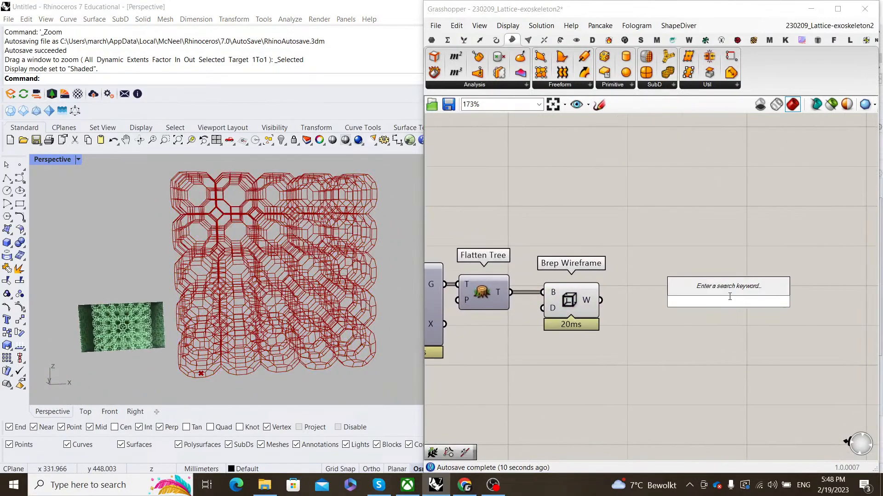
- Add a Shift Paths component fed by Brep Wireframe's edge curves
{"action": "double_click", "coordinate": [699, 286]}
{"action": "type", "text": "f"}
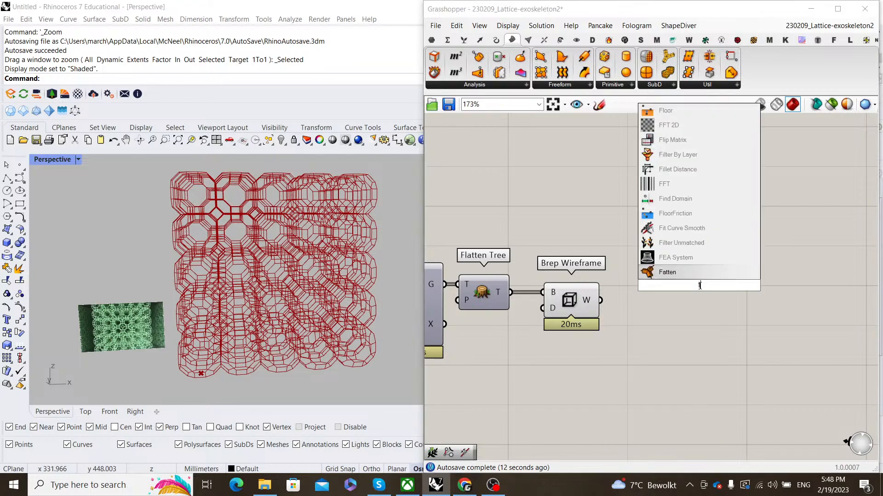
{"action": "key", "text": "BackSpace"}
{"action": "type", "text": "shift pat"}
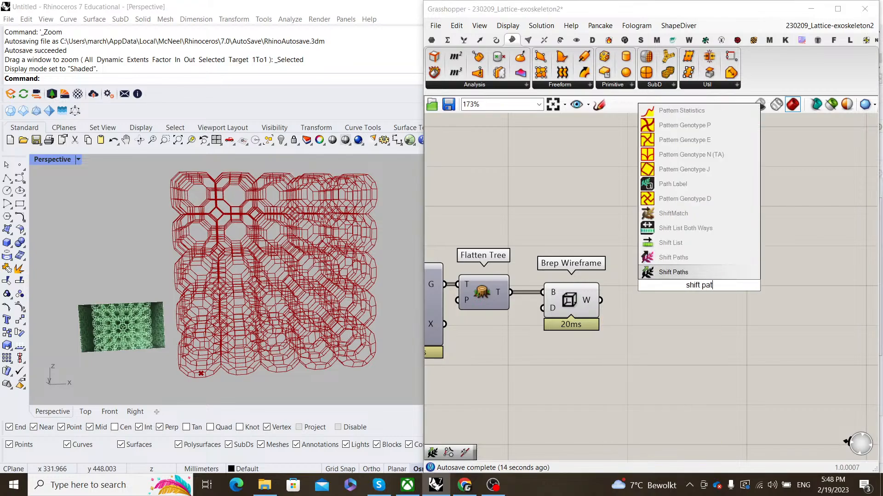
{"action": "type", "text": "hs"}
{"action": "key", "text": "Return"}
{"action": "scroll", "coordinate": [592, 302], "scroll_direction": "up", "scroll_amount": 2}
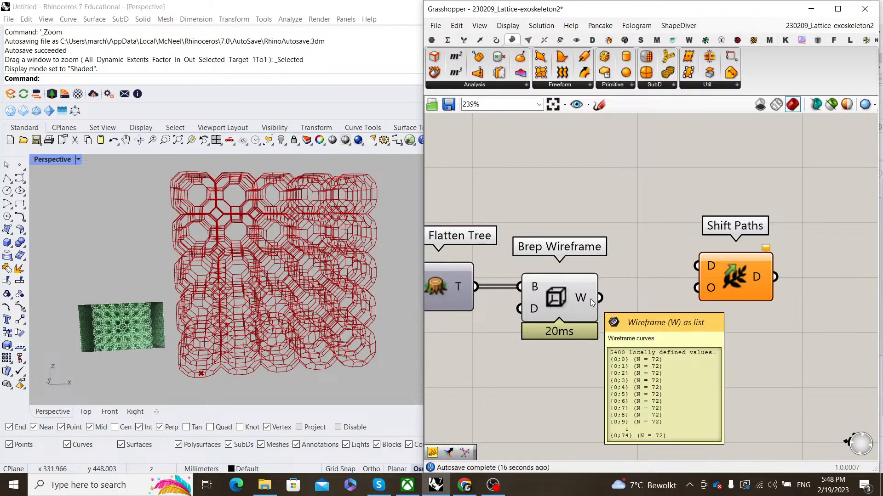
{"action": "left_click_drag", "start_coordinate": [600, 298], "coordinate": [671, 305]}
- Set Brep Wireframe to Preview Off
{"action": "left_click", "coordinate": [708, 259]}
{"action": "left_click_drag", "start_coordinate": [618, 355], "coordinate": [580, 281]}
{"action": "right_click", "coordinate": [580, 230]}
{"action": "left_click", "coordinate": [617, 249]}
{"action": "left_click", "coordinate": [695, 237]}
{"action": "scroll", "coordinate": [696, 237], "scroll_direction": "down", "scroll_amount": 3}
{"action": "scroll", "coordinate": [735, 282], "scroll_direction": "up", "scroll_amount": 4}
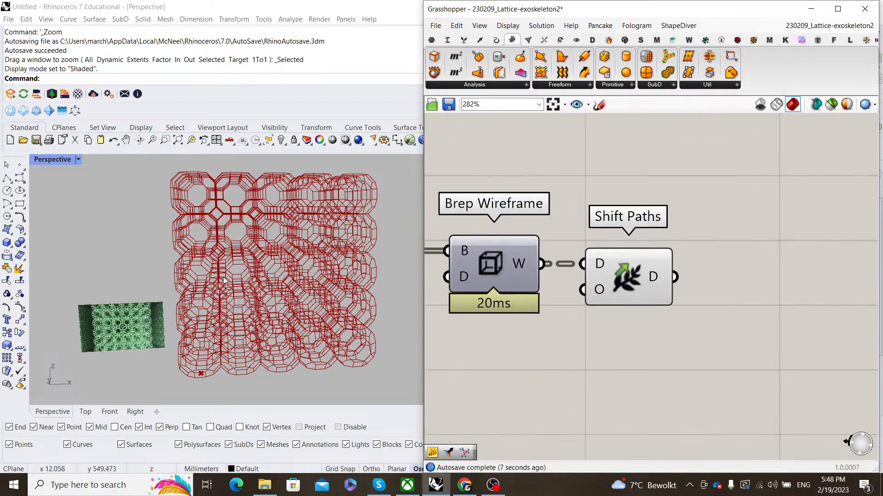
- Check Shift Paths' 5400-curve output and orbit the viewport to inspect the lattice lines
{"action": "scroll", "coordinate": [262, 294], "scroll_direction": "down", "scroll_amount": 2}
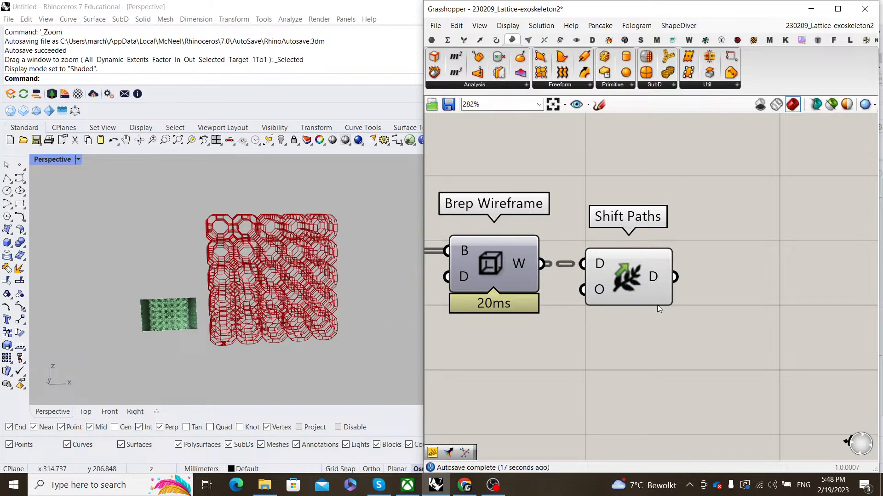
{"action": "scroll", "coordinate": [700, 267], "scroll_direction": "down", "scroll_amount": 2}
{"action": "scroll", "coordinate": [641, 307], "scroll_direction": "up", "scroll_amount": 2}
{"action": "left_click", "coordinate": [600, 318]}
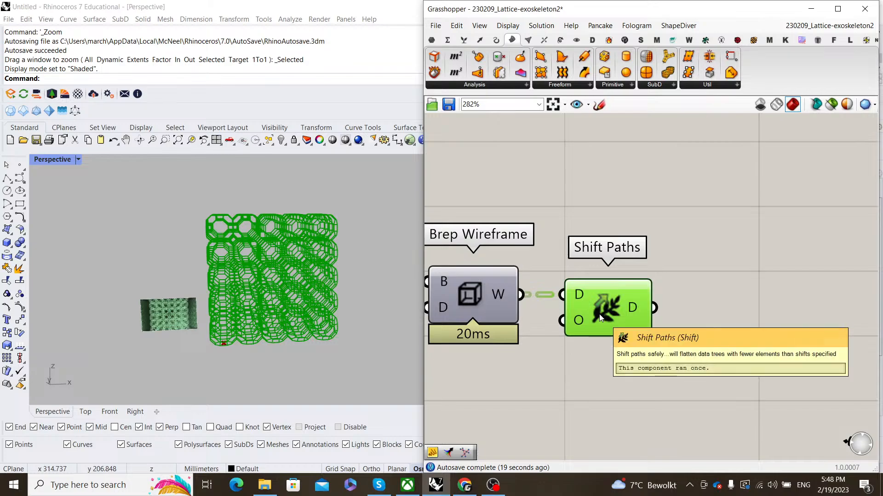
{"action": "scroll", "coordinate": [646, 321], "scroll_direction": "down", "scroll_amount": 1}
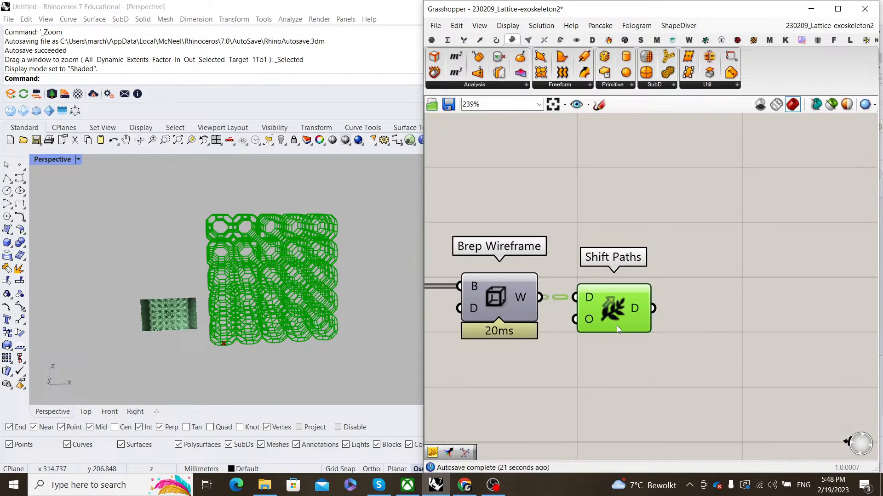
{"action": "right_click_drag", "start_coordinate": [685, 294], "coordinate": [608, 289]}
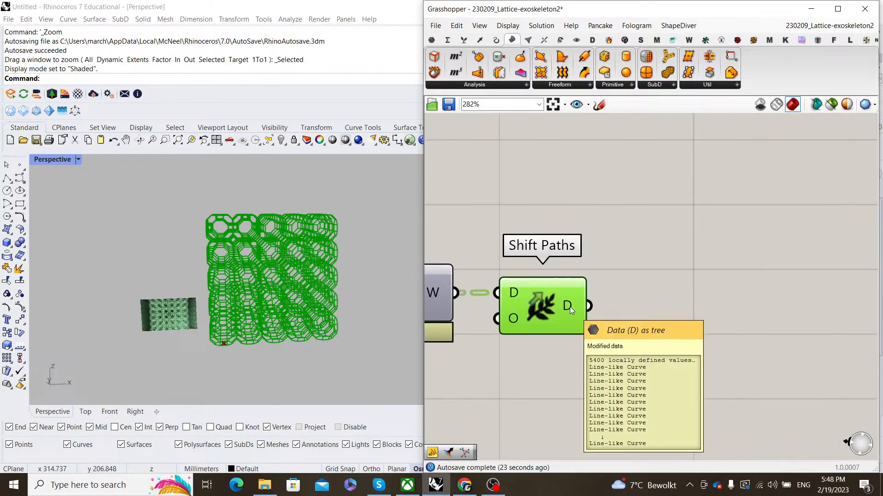
{"action": "left_click", "coordinate": [662, 285]}
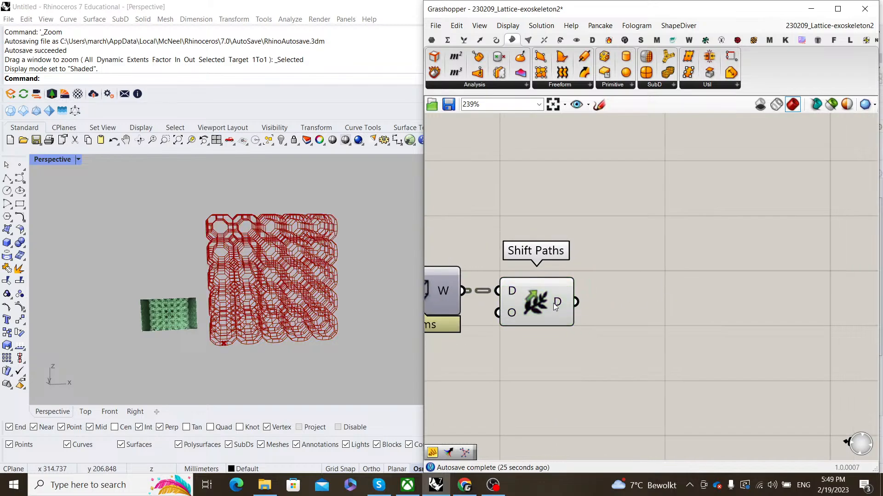
{"action": "mouse_move", "coordinate": [559, 299]}
{"action": "scroll", "coordinate": [222, 326], "scroll_direction": "up", "scroll_amount": 6}
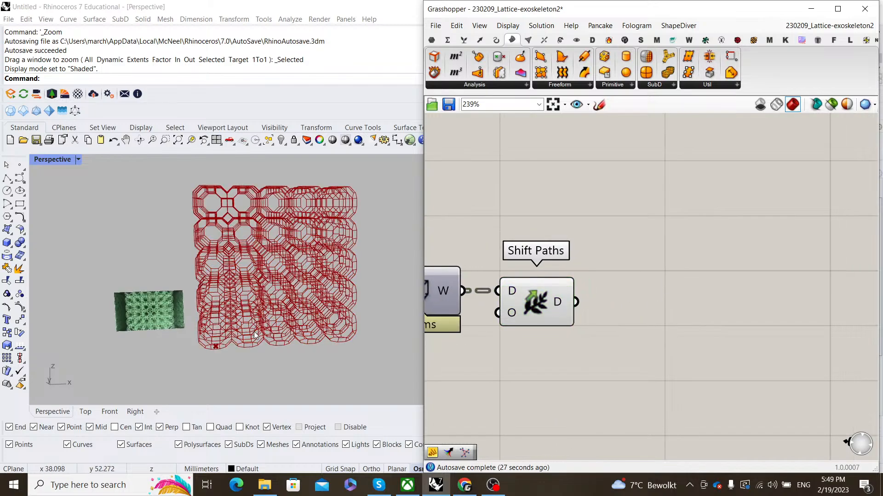
{"action": "scroll", "coordinate": [198, 326], "scroll_direction": "down", "scroll_amount": 2}
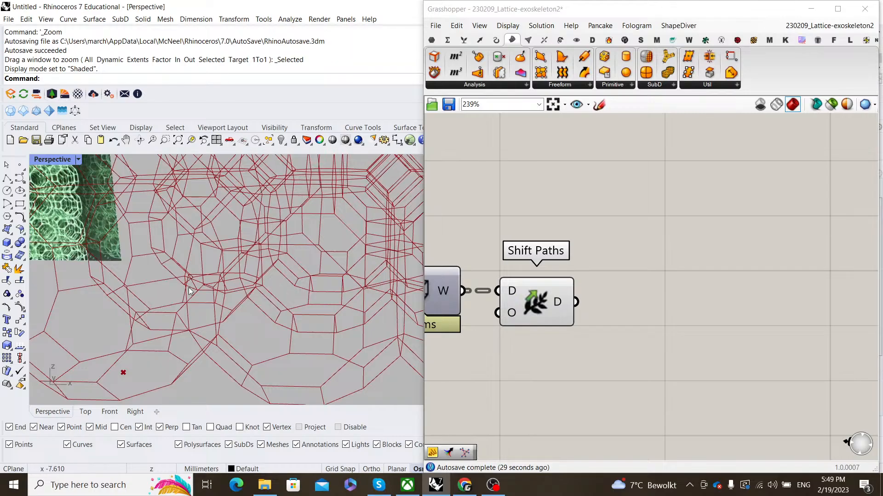
{"action": "right_click_drag", "start_coordinate": [189, 290], "coordinate": [240, 253]}
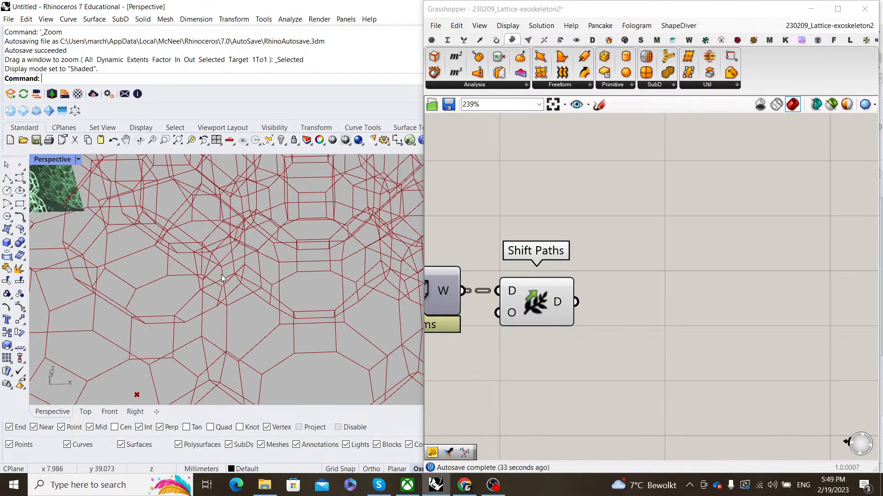
- Add a removeDuplicateLines component fed by Shift Paths' output
{"action": "double_click", "coordinate": [648, 293]}
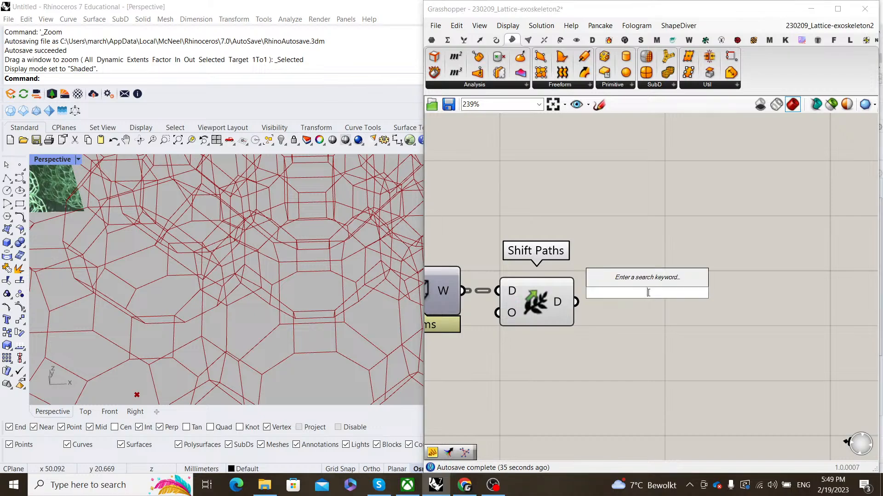
{"action": "type", "text": "remove dupli"}
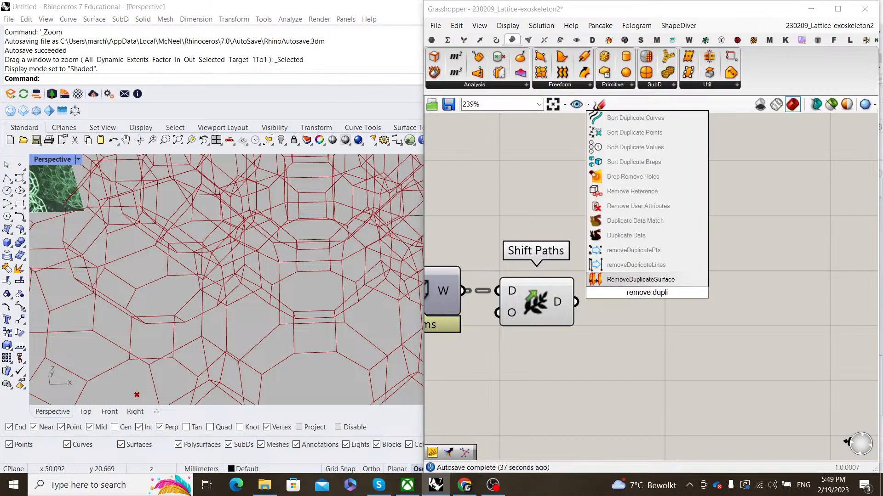
{"action": "type", "text": "ca"}
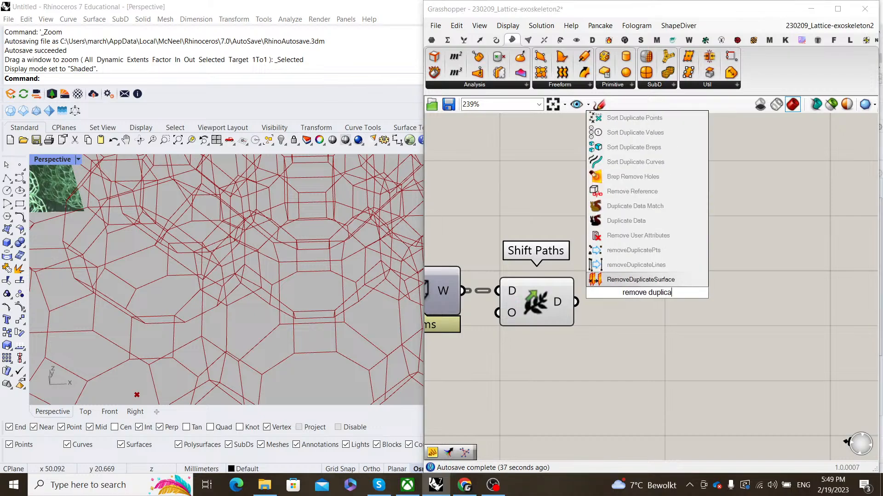
{"action": "left_click", "coordinate": [667, 266]}
{"action": "left_click_drag", "start_coordinate": [576, 302], "coordinate": [610, 282]}
{"action": "left_click_drag", "start_coordinate": [637, 285], "coordinate": [691, 305]}
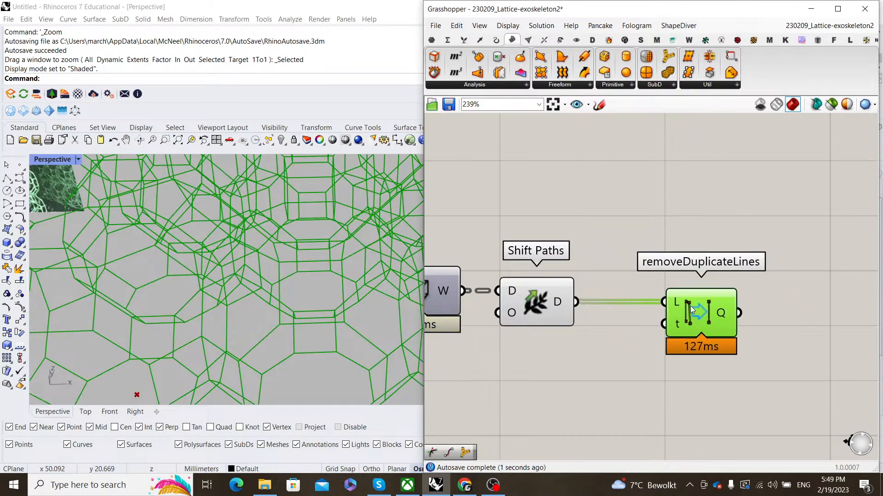
- Set Shift Paths to Preview Off
{"action": "left_click_drag", "start_coordinate": [593, 357], "coordinate": [542, 256]}
{"action": "right_click", "coordinate": [542, 255]}
{"action": "left_click", "coordinate": [577, 275]}
{"action": "right_click_drag", "start_coordinate": [679, 261], "coordinate": [577, 256]}
{"action": "scroll", "coordinate": [577, 256], "scroll_direction": "down", "scroll_amount": 1}
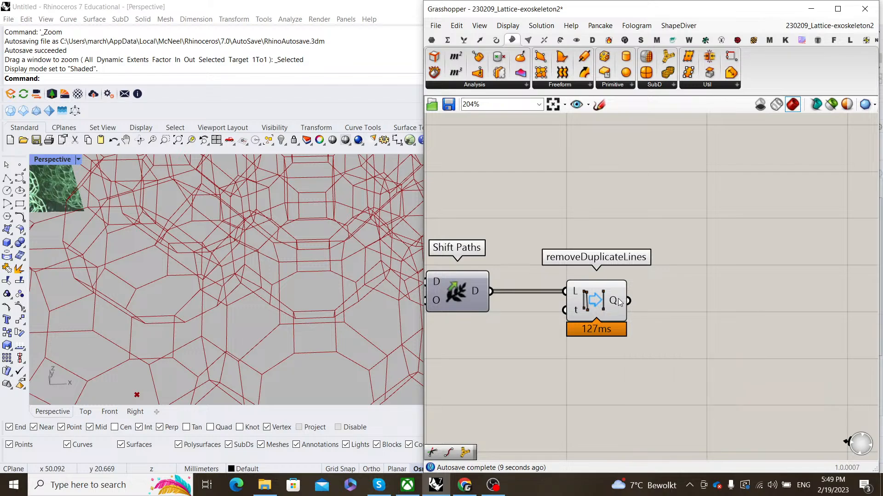
- Highlight removeDuplicateLines' output and orbit to view the whole lattice
{"action": "left_click", "coordinate": [599, 314]}
{"action": "scroll", "coordinate": [341, 349], "scroll_direction": "down", "scroll_amount": 3}
{"action": "scroll", "coordinate": [341, 349], "scroll_direction": "down", "scroll_amount": 8}
{"action": "right_click_drag", "start_coordinate": [341, 348], "coordinate": [285, 317]}
{"action": "left_click", "coordinate": [653, 258]}
{"action": "right_click_drag", "start_coordinate": [654, 258], "coordinate": [579, 261]}
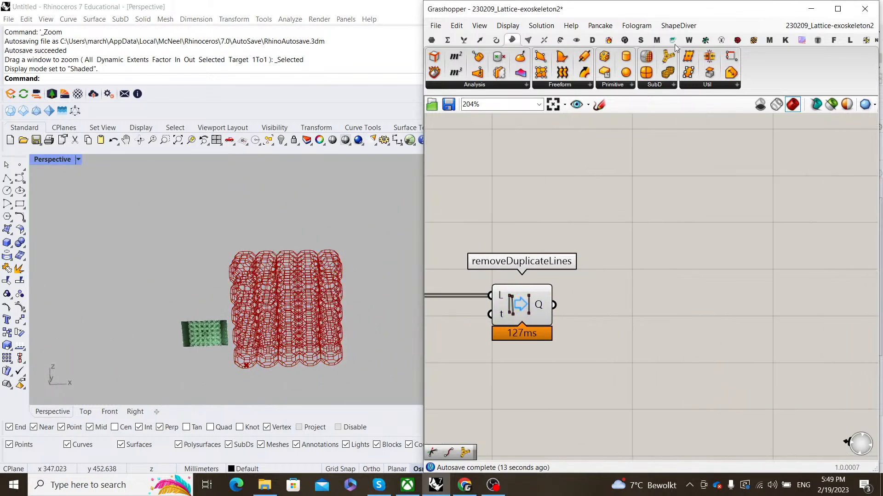
- Place Network From Lines from the plugin's Network panel, fed by removeDuplicateLines' unique lines
{"action": "left_click", "coordinate": [721, 41]}
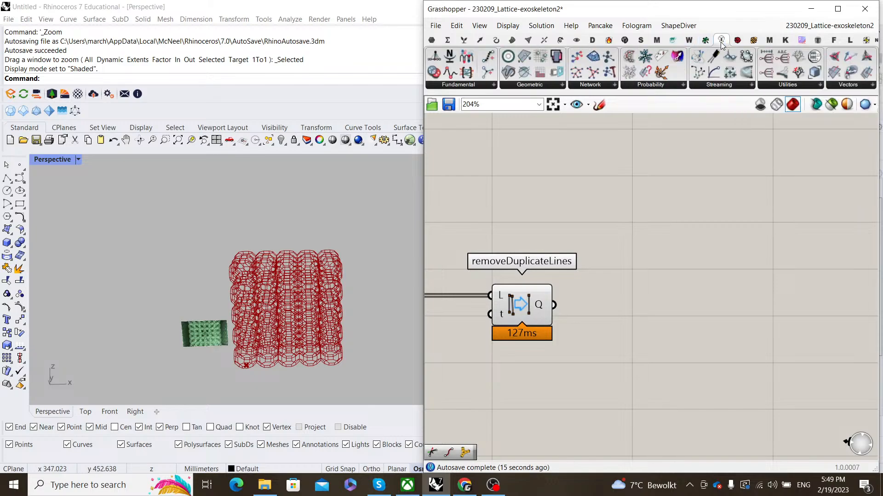
{"action": "left_click", "coordinate": [594, 86]}
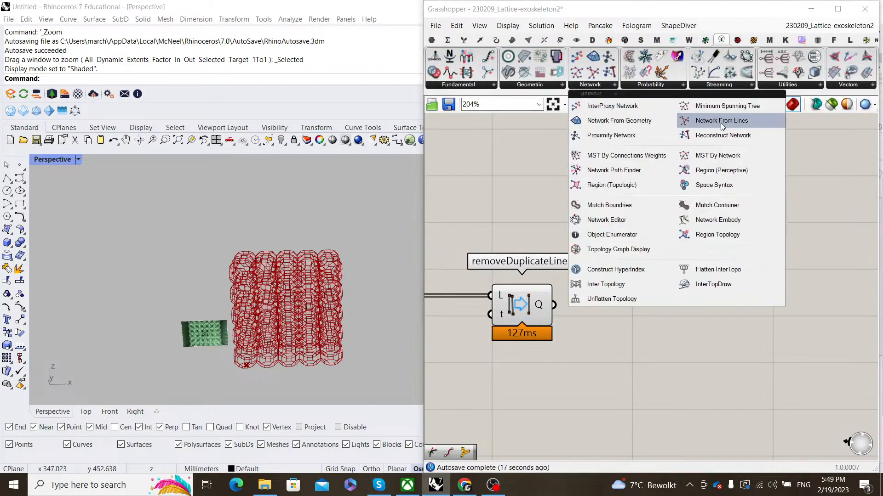
{"action": "left_click", "coordinate": [721, 120]}
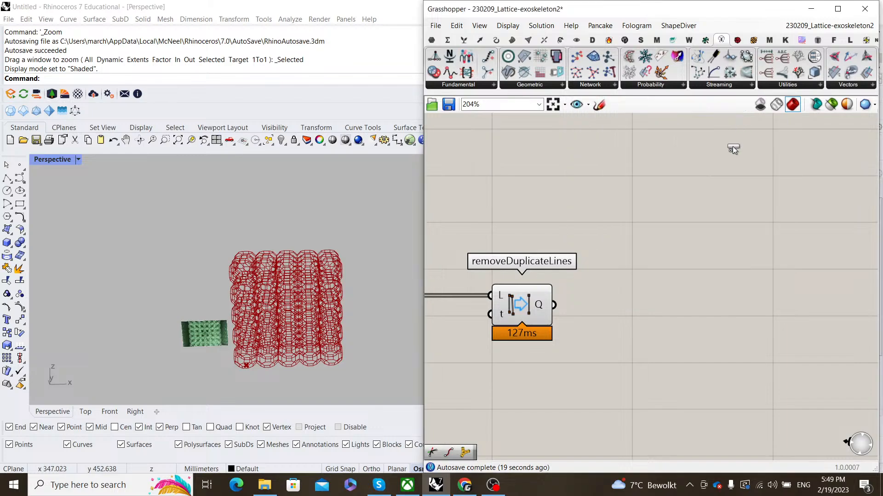
{"action": "left_click", "coordinate": [682, 307]}
{"action": "left_click_drag", "start_coordinate": [553, 305], "coordinate": [649, 290]}
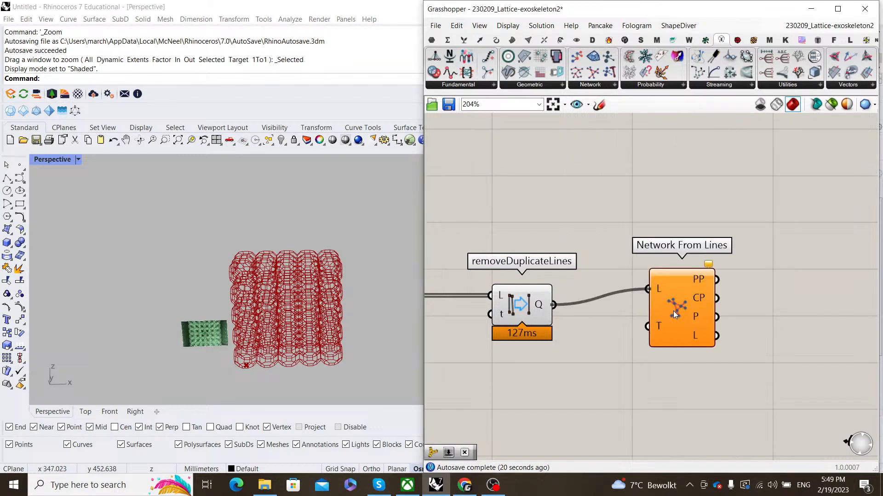
{"action": "left_click_drag", "start_coordinate": [681, 304], "coordinate": [664, 318]}
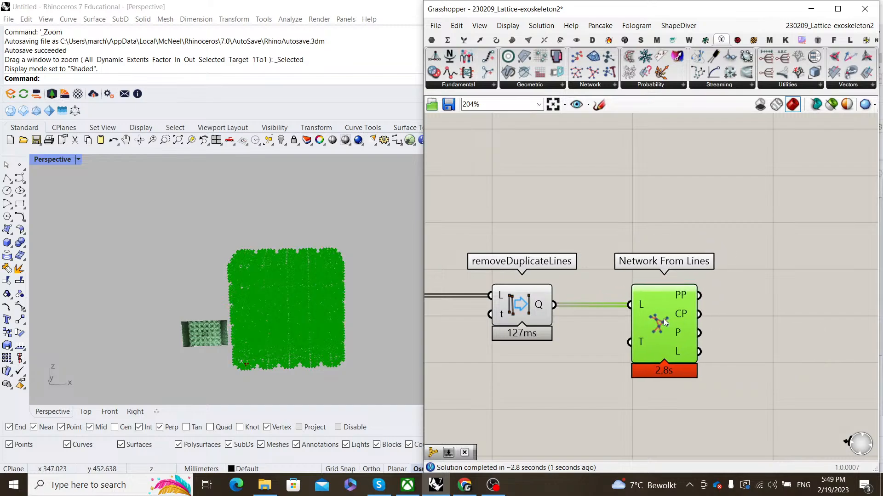
- Set removeDuplicateLines to Preview Off
{"action": "right_click", "coordinate": [518, 293]}
{"action": "left_click", "coordinate": [547, 272]}
{"action": "left_click", "coordinate": [581, 277]}
{"action": "right_click_drag", "start_coordinate": [675, 355], "coordinate": [634, 327]}
{"action": "scroll", "coordinate": [633, 328], "scroll_direction": "up", "scroll_amount": 2}
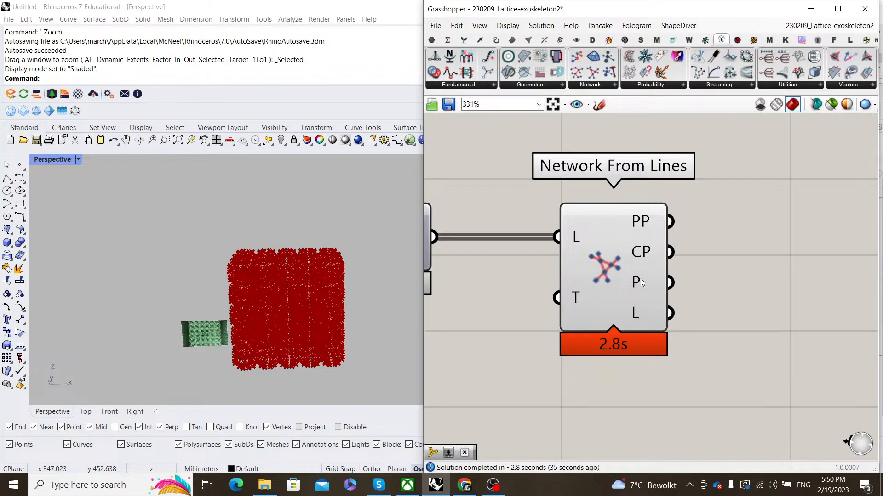
{"action": "scroll", "coordinate": [642, 266], "scroll_direction": "down", "scroll_amount": 5}
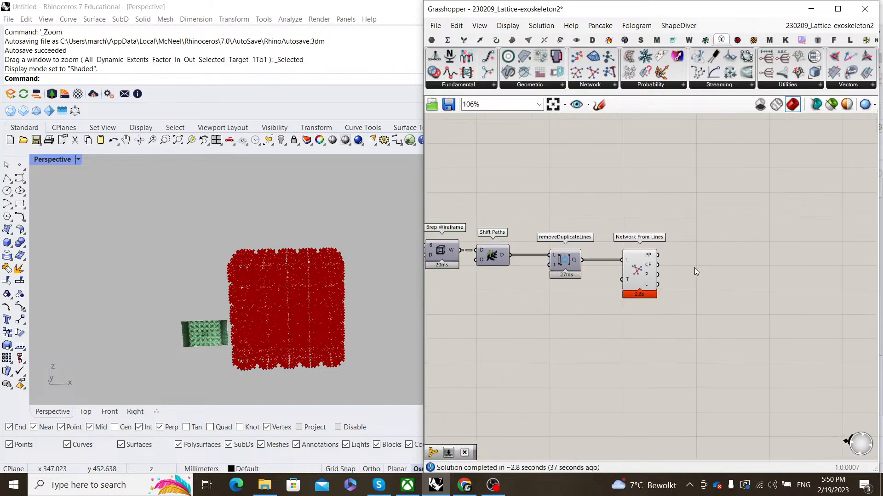
{"action": "scroll", "coordinate": [694, 268], "scroll_direction": "up", "scroll_amount": 3}
{"action": "left_click", "coordinate": [585, 288]}
{"action": "scroll", "coordinate": [584, 285], "scroll_direction": "up", "scroll_amount": 3}
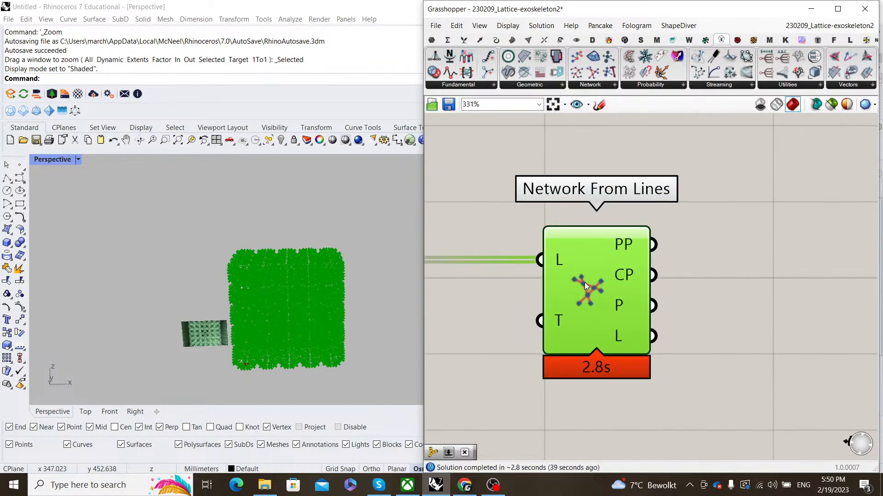
{"action": "left_click", "coordinate": [589, 282]}
{"action": "scroll", "coordinate": [599, 266], "scroll_direction": "down", "scroll_amount": 5}
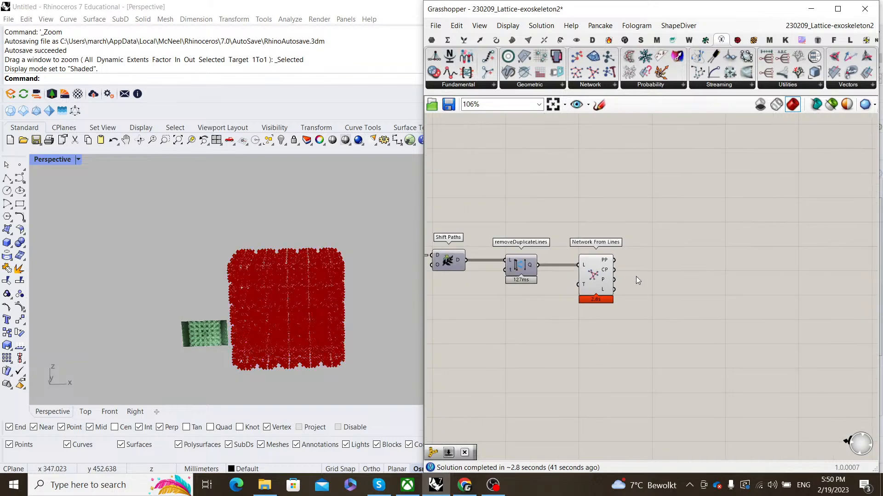
{"action": "scroll", "coordinate": [599, 278], "scroll_direction": "up", "scroll_amount": 1}
{"action": "left_click", "coordinate": [598, 278]}
{"action": "right_click", "coordinate": [641, 263]}
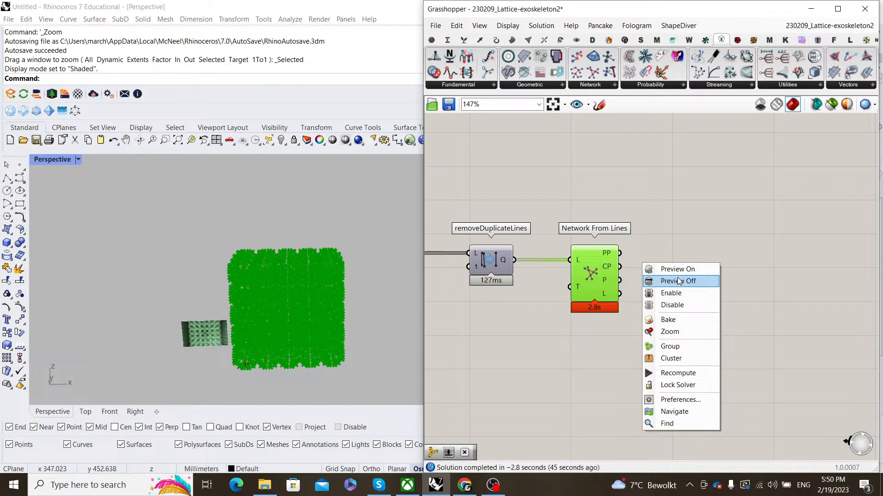
{"action": "left_click", "coordinate": [679, 281]}
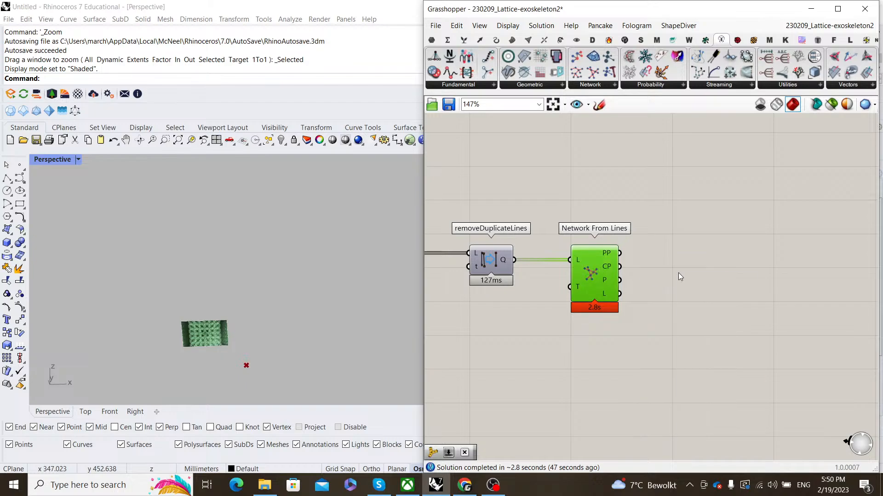
{"action": "right_click", "coordinate": [678, 273]}
{"action": "left_click", "coordinate": [707, 281]}
{"action": "scroll", "coordinate": [290, 316], "scroll_direction": "up", "scroll_amount": 10}
{"action": "scroll", "coordinate": [271, 314], "scroll_direction": "down", "scroll_amount": 5}
{"action": "right_click_drag", "start_coordinate": [266, 305], "coordinate": [262, 263]}
{"action": "scroll", "coordinate": [262, 263], "scroll_direction": "up", "scroll_amount": 6}
{"action": "right_click_drag", "start_coordinate": [257, 299], "coordinate": [284, 254]}
{"action": "left_click", "coordinate": [612, 330]}
{"action": "scroll", "coordinate": [612, 330], "scroll_direction": "down", "scroll_amount": 1}
{"action": "scroll", "coordinate": [637, 276], "scroll_direction": "up", "scroll_amount": 1}
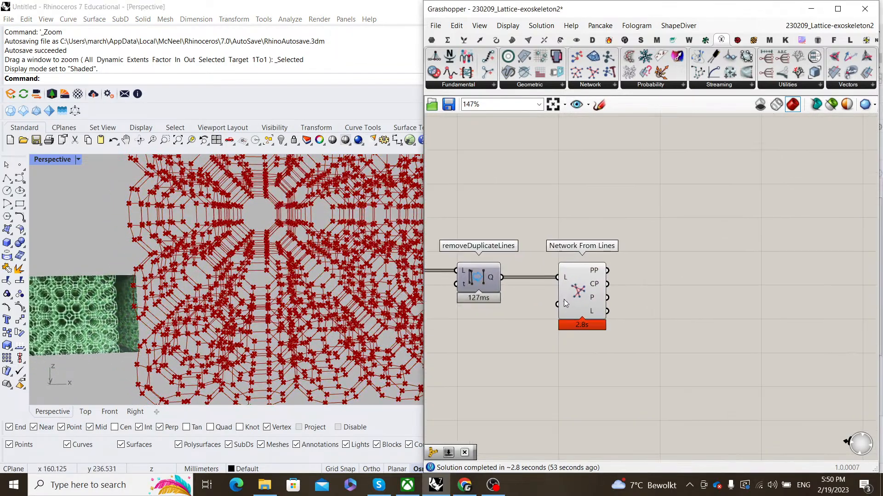
{"action": "scroll", "coordinate": [585, 299], "scroll_direction": "up", "scroll_amount": 2}
{"action": "scroll", "coordinate": [236, 322], "scroll_direction": "down", "scroll_amount": 7}
{"action": "right_click_drag", "start_coordinate": [236, 317], "coordinate": [296, 268]}
{"action": "scroll", "coordinate": [242, 294], "scroll_direction": "up", "scroll_amount": 7}
{"action": "scroll", "coordinate": [259, 270], "scroll_direction": "down", "scroll_amount": 6}
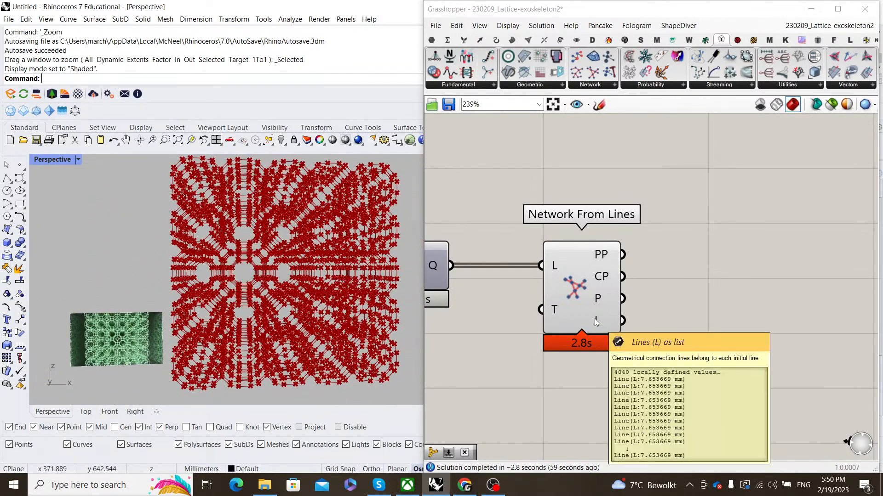
{"action": "right_click_drag", "start_coordinate": [595, 319], "coordinate": [526, 318]}
- Place a MultiPipe component on the Grasshopper canvas via component search
{"action": "double_click", "coordinate": [698, 301]}
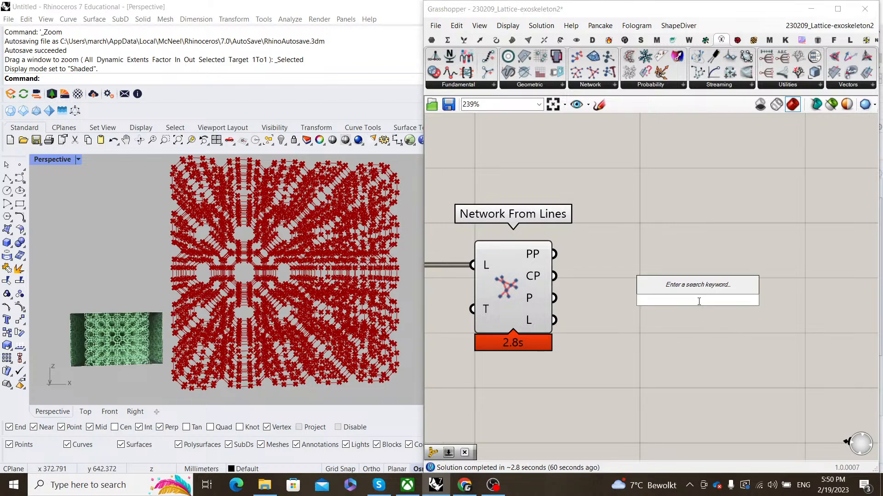
{"action": "type", "text": "multipi"}
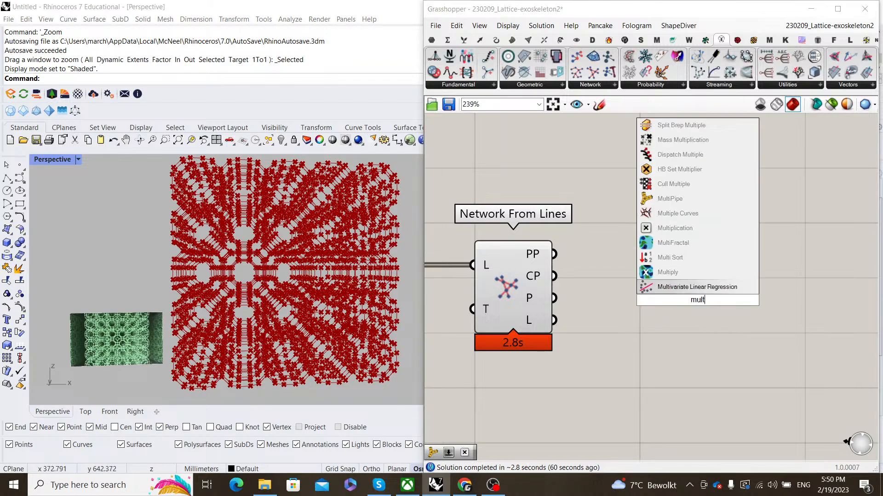
{"action": "left_click", "coordinate": [687, 292]}
{"action": "scroll", "coordinate": [690, 288], "scroll_direction": "down", "scroll_amount": 3}
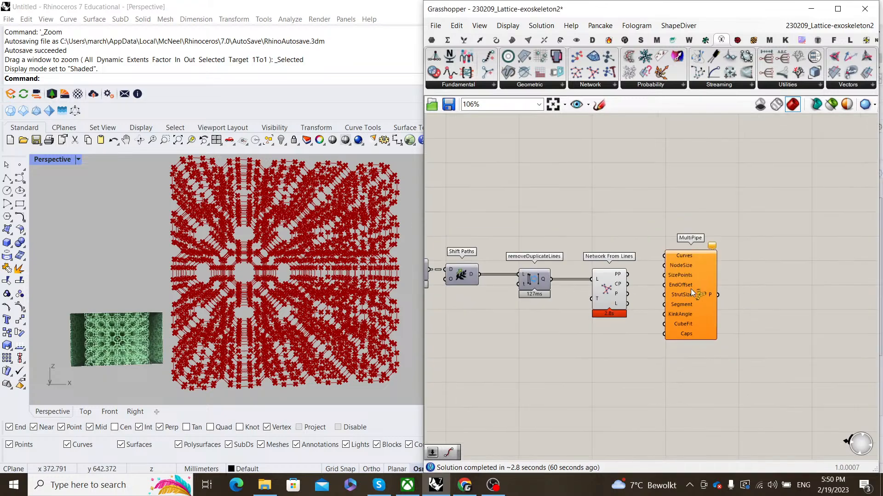
{"action": "scroll", "coordinate": [690, 289], "scroll_direction": "up", "scroll_amount": 1}
{"action": "right_click_drag", "start_coordinate": [694, 288], "coordinate": [627, 288]}
{"action": "left_click_drag", "start_coordinate": [627, 289], "coordinate": [770, 340]}
- Feed a 1.2 number slider into NodeSize and wire Network From Lines L into Curves
{"action": "left_click", "coordinate": [643, 317]}
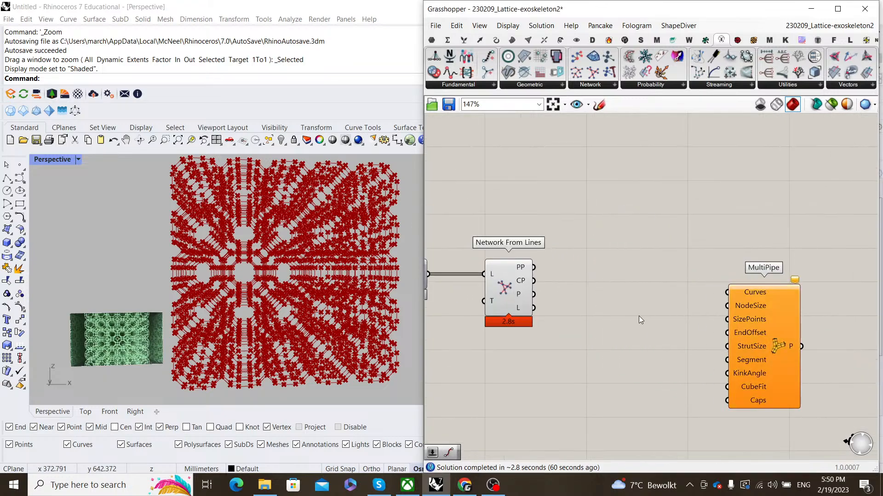
{"action": "double_click", "coordinate": [639, 316]}
{"action": "type", "text": "1.2"}
{"action": "key", "text": "Return"}
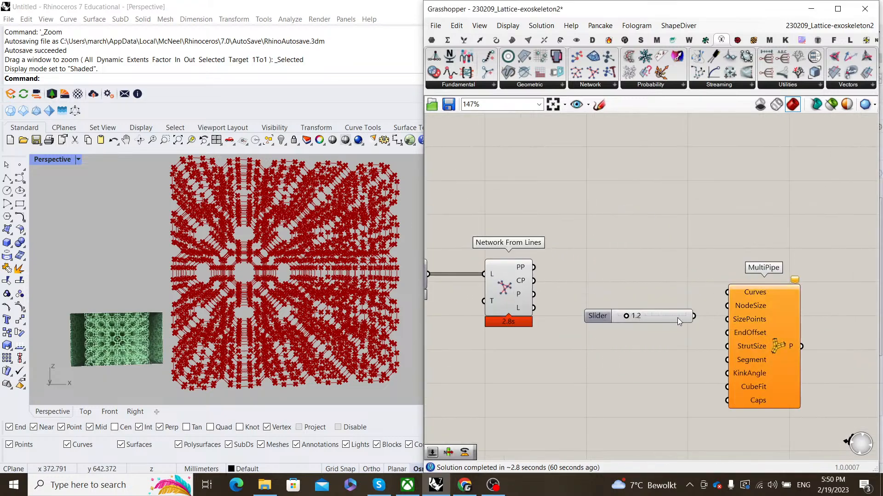
{"action": "left_click_drag", "start_coordinate": [694, 317], "coordinate": [771, 326]}
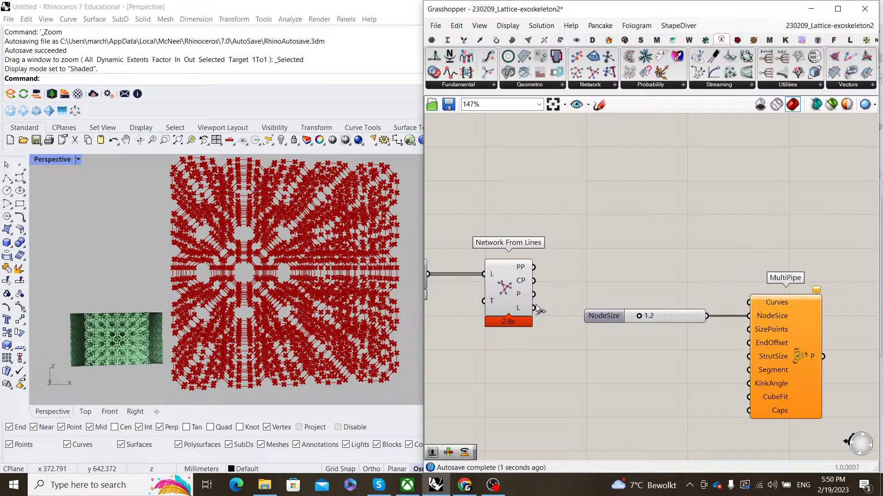
{"action": "left_click_drag", "start_coordinate": [532, 308], "coordinate": [757, 304]}
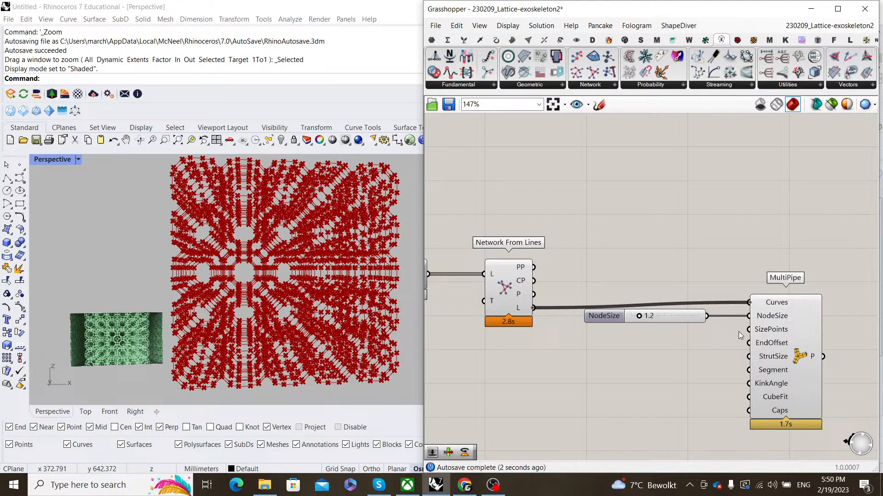
- Select MultiPipe to highlight its red pipe struts in the viewport
{"action": "scroll", "coordinate": [738, 332], "scroll_direction": "down", "scroll_amount": 1}
{"action": "right_click_drag", "start_coordinate": [828, 377], "coordinate": [730, 355]}
{"action": "scroll", "coordinate": [698, 334], "scroll_direction": "up", "scroll_amount": 2}
{"action": "left_click", "coordinate": [697, 327]}
{"action": "left_click", "coordinate": [600, 310]}
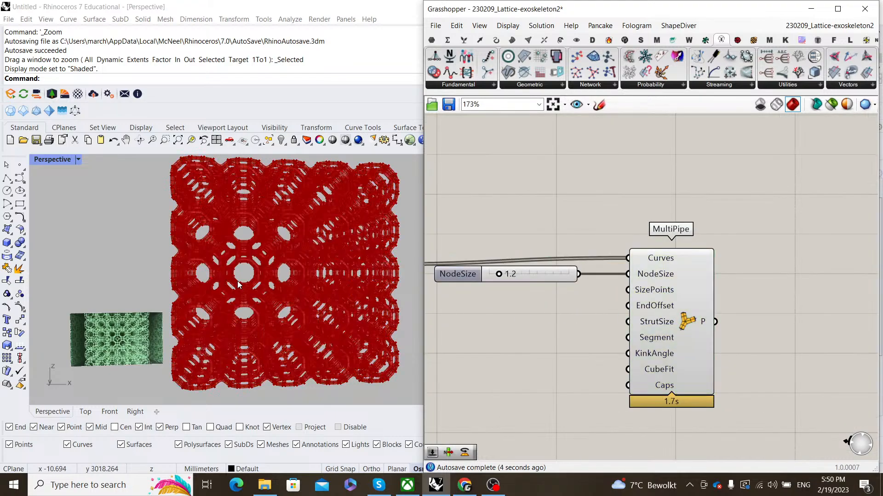
{"action": "scroll", "coordinate": [250, 278], "scroll_direction": "up", "scroll_amount": 5}
{"action": "scroll", "coordinate": [250, 277], "scroll_direction": "up", "scroll_amount": 2}
{"action": "scroll", "coordinate": [211, 277], "scroll_direction": "down", "scroll_amount": 8}
- Orbit around the red lattice, then nudge MultiPipe and the NodeSize slider into place
{"action": "right_click_drag", "start_coordinate": [211, 277], "coordinate": [252, 256]}
{"action": "scroll", "coordinate": [285, 250], "scroll_direction": "down", "scroll_amount": 6}
{"action": "scroll", "coordinate": [253, 264], "scroll_direction": "up", "scroll_amount": 6}
{"action": "scroll", "coordinate": [227, 258], "scroll_direction": "down", "scroll_amount": 6}
{"action": "scroll", "coordinate": [639, 343], "scroll_direction": "down", "scroll_amount": 3}
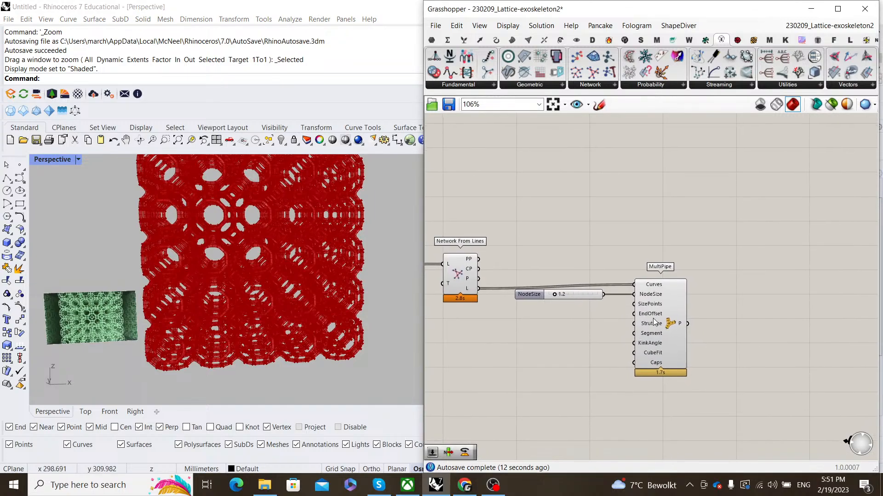
{"action": "left_click_drag", "start_coordinate": [656, 317], "coordinate": [661, 321]}
{"action": "left_click", "coordinate": [618, 317]}
{"action": "left_click_drag", "start_coordinate": [593, 294], "coordinate": [596, 298]}
- Add a Custom Preview component to the right of MultiPipe
{"action": "left_click", "coordinate": [570, 241]}
{"action": "right_click", "coordinate": [569, 240]}
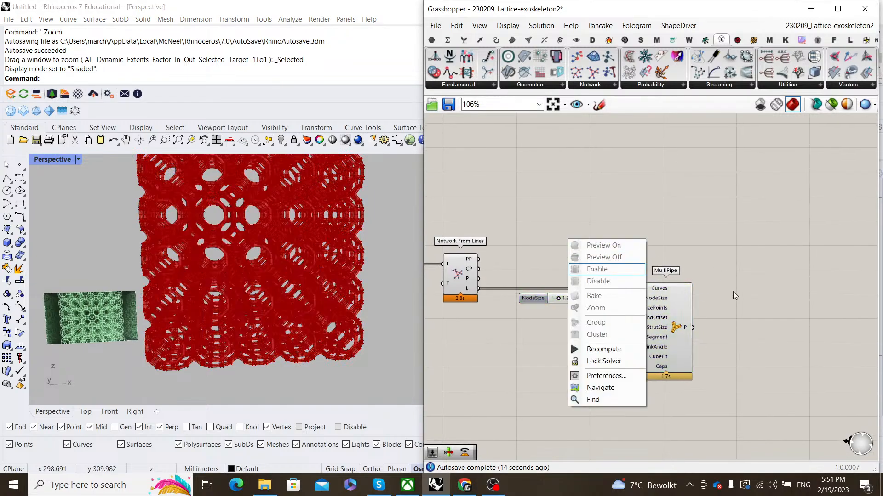
{"action": "double_click", "coordinate": [733, 291]}
{"action": "type", "text": "custom "}
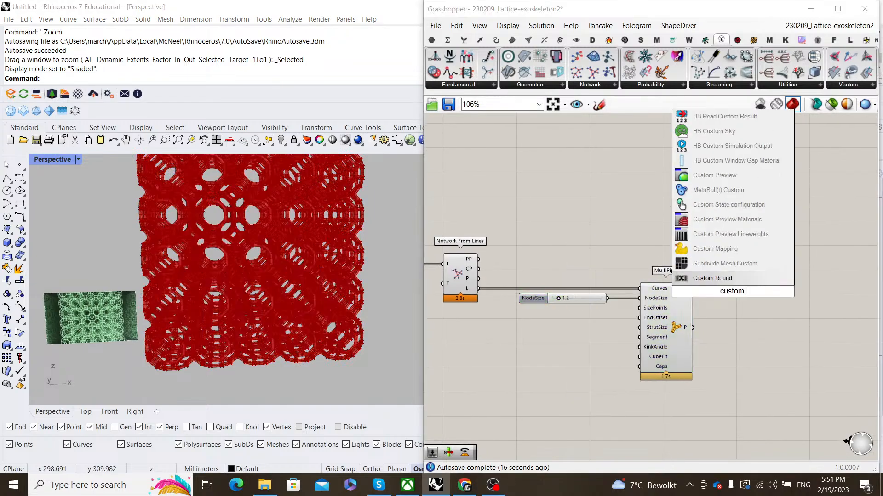
{"action": "type", "text": "preview"}
{"action": "key", "text": "Return"}
{"action": "right_click_drag", "start_coordinate": [733, 291], "coordinate": [599, 294]}
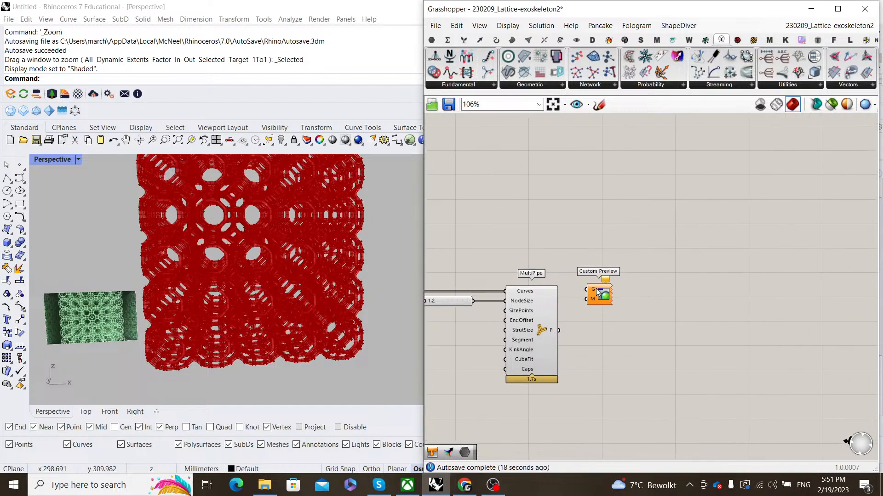
{"action": "left_click_drag", "start_coordinate": [599, 294], "coordinate": [733, 348]}
- Add a teal Colour Swatch (127/184/171) and wire it into Custom Preview's material
{"action": "double_click", "coordinate": [668, 326]}
{"action": "type", "text": "swatch"}
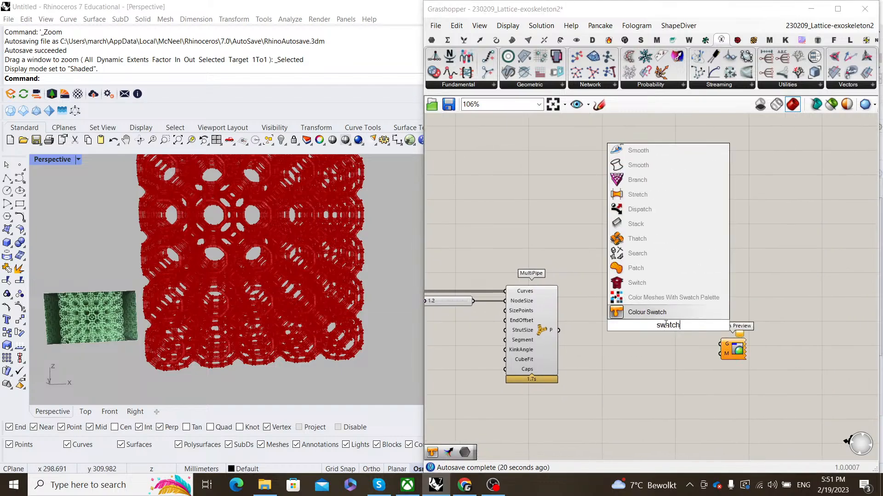
{"action": "key", "text": "Return"}
{"action": "scroll", "coordinate": [673, 320], "scroll_direction": "up", "scroll_amount": 2}
{"action": "left_click", "coordinate": [675, 326]}
{"action": "left_click_drag", "start_coordinate": [791, 368], "coordinate": [783, 377]}
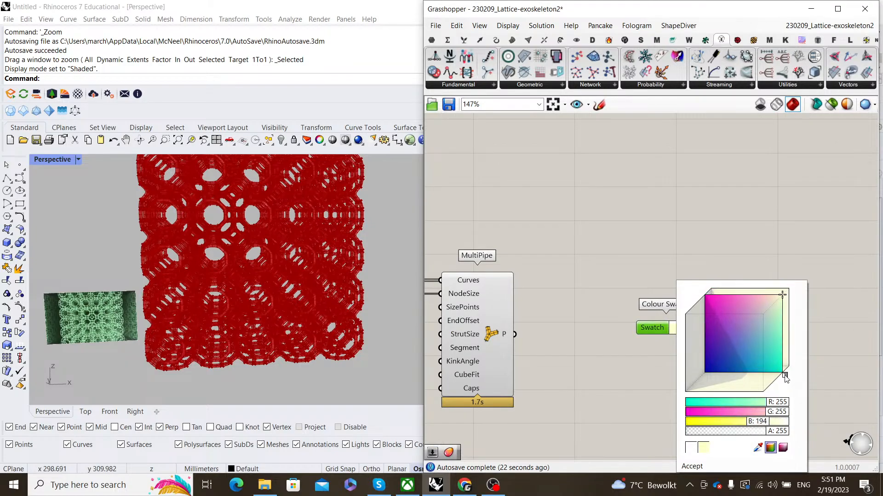
{"action": "left_click", "coordinate": [758, 336]}
{"action": "left_click", "coordinate": [750, 229]}
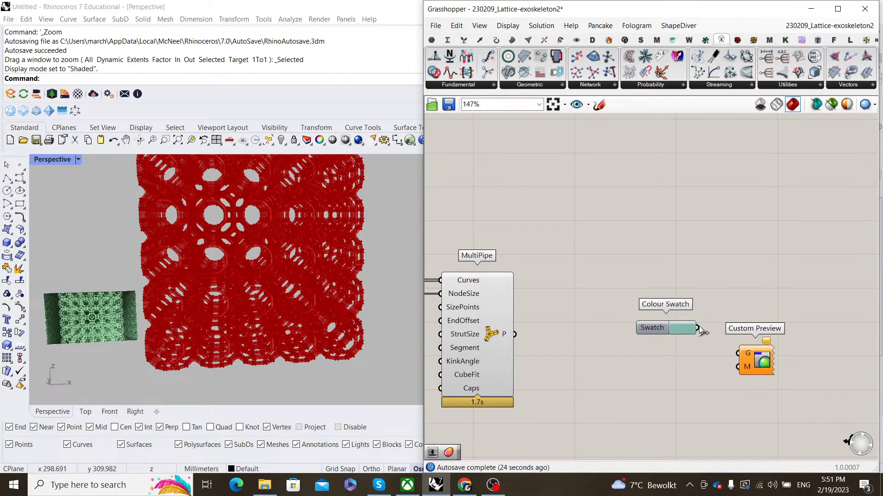
{"action": "left_click_drag", "start_coordinate": [698, 327], "coordinate": [738, 366]}
- Feed MultiPipe's pipes into Custom Preview's geometry and set Perspective to Rendered
{"action": "left_click_drag", "start_coordinate": [655, 328], "coordinate": [652, 368]}
{"action": "left_click", "coordinate": [633, 313]}
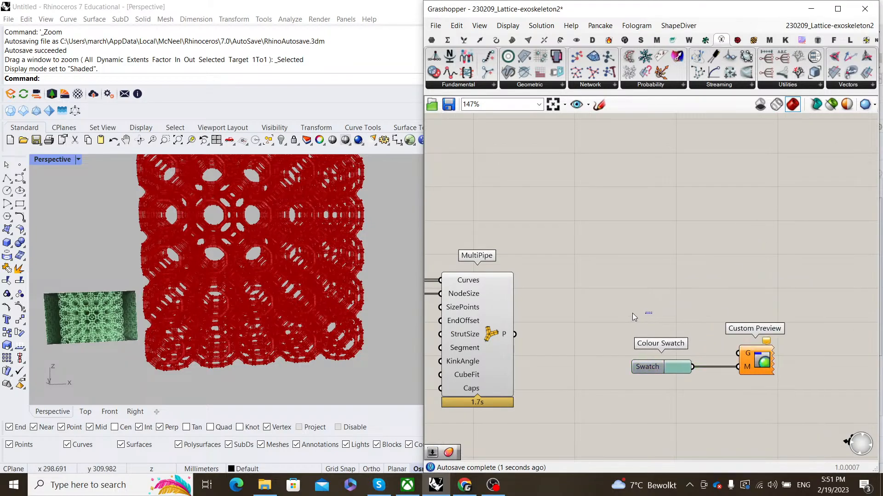
{"action": "left_click_drag", "start_coordinate": [515, 334], "coordinate": [751, 333]}
{"action": "left_click", "coordinate": [719, 283]}
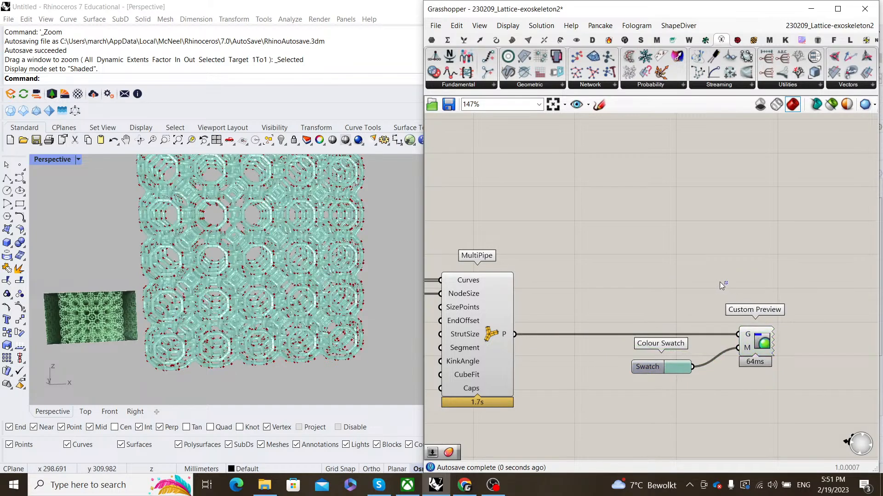
{"action": "left_click", "coordinate": [79, 159]}
{"action": "left_click", "coordinate": [110, 158]}
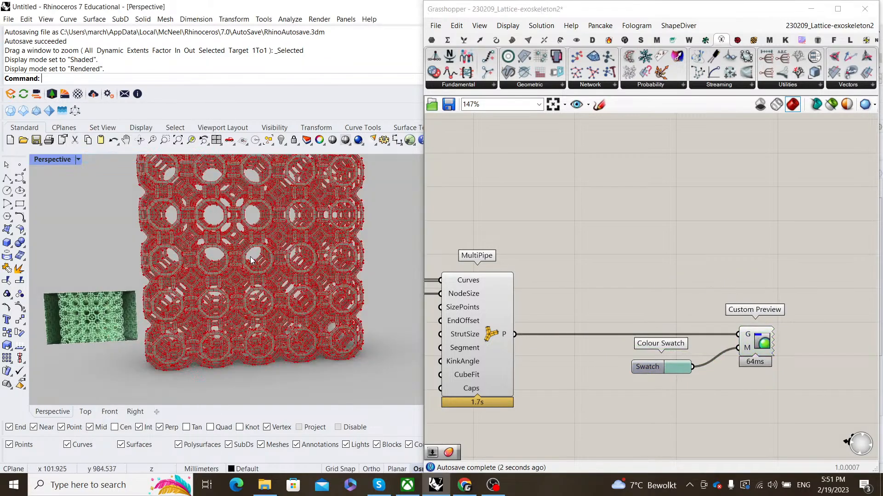
- Turn off MultiPipe's red preview
{"action": "scroll", "coordinate": [601, 299], "scroll_direction": "down", "scroll_amount": 3}
{"action": "left_click_drag", "start_coordinate": [601, 367], "coordinate": [530, 244]}
{"action": "right_click", "coordinate": [529, 244]}
{"action": "left_click", "coordinate": [566, 262]}
{"action": "left_click", "coordinate": [567, 259]}
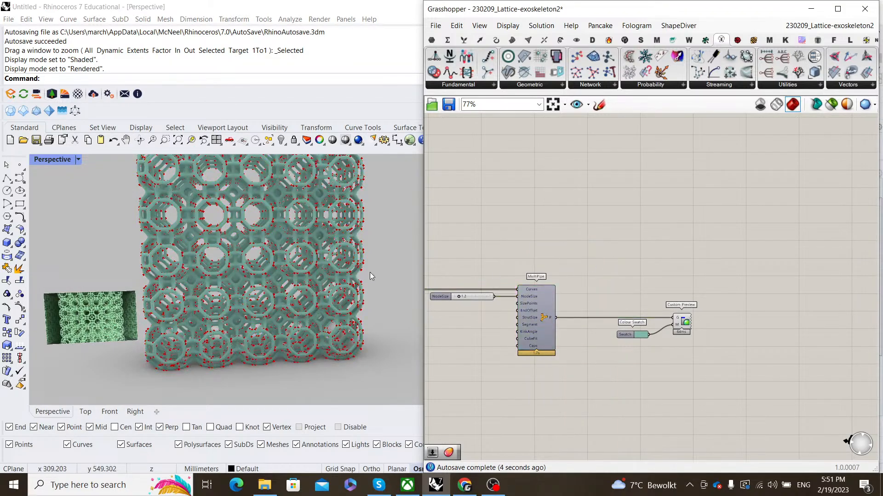
- Turn off the Network From Lines preview as well
{"action": "right_click_drag", "start_coordinate": [265, 257], "coordinate": [307, 281], "text": "shift"}
{"action": "scroll", "coordinate": [307, 280], "scroll_direction": "down", "scroll_amount": 2}
{"action": "scroll", "coordinate": [598, 294], "scroll_direction": "down", "scroll_amount": 3}
{"action": "right_click_drag", "start_coordinate": [571, 296], "coordinate": [696, 295]}
{"action": "scroll", "coordinate": [595, 303], "scroll_direction": "up", "scroll_amount": 2}
{"action": "left_click_drag", "start_coordinate": [625, 322], "coordinate": [585, 233]}
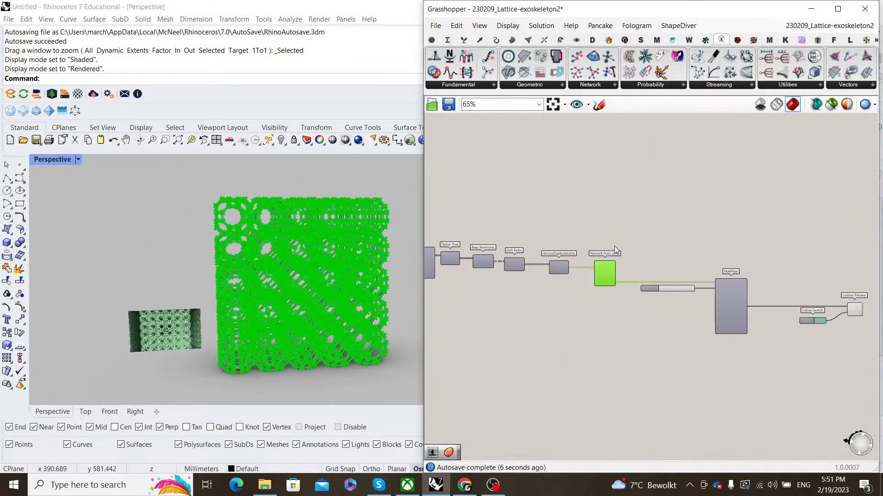
{"action": "right_click", "coordinate": [614, 246]}
{"action": "left_click", "coordinate": [644, 265]}
{"action": "left_click", "coordinate": [642, 262]}
- Orbit and zoom the Perspective view to inspect the teal lattice cube
{"action": "scroll", "coordinate": [220, 280], "scroll_direction": "up", "scroll_amount": 5}
{"action": "scroll", "coordinate": [221, 280], "scroll_direction": "down", "scroll_amount": 4}
{"action": "mouse_move", "coordinate": [286, 271]}
{"action": "right_mouse_down"}
{"action": "mouse_move", "coordinate": [266, 268]}
{"action": "mouse_move", "coordinate": [293, 266]}
{"action": "mouse_move", "coordinate": [285, 272]}
{"action": "mouse_move", "coordinate": [284, 262]}
{"action": "mouse_move", "coordinate": [292, 271]}
{"action": "right_mouse_up"}
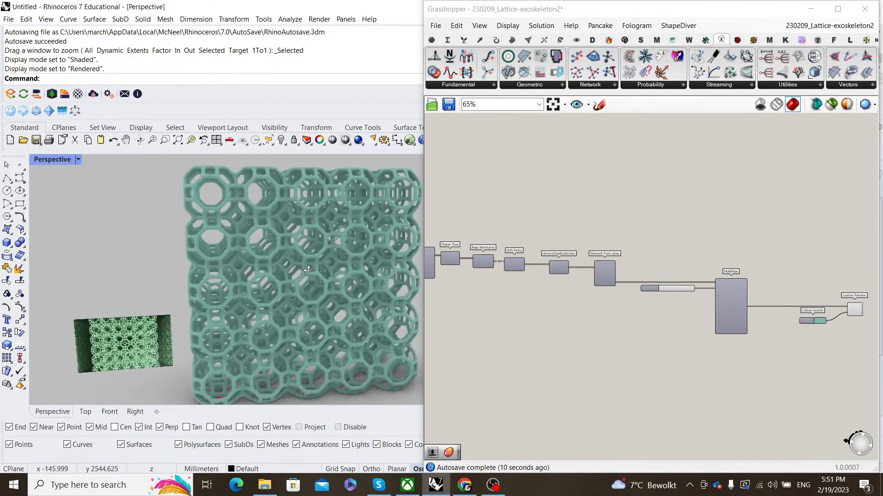
{"action": "scroll", "coordinate": [354, 282], "scroll_direction": "down", "scroll_amount": 4}
{"action": "right_click_drag", "start_coordinate": [356, 283], "coordinate": [335, 288], "text": "shift"}
{"action": "scroll", "coordinate": [273, 300], "scroll_direction": "up", "scroll_amount": 8}
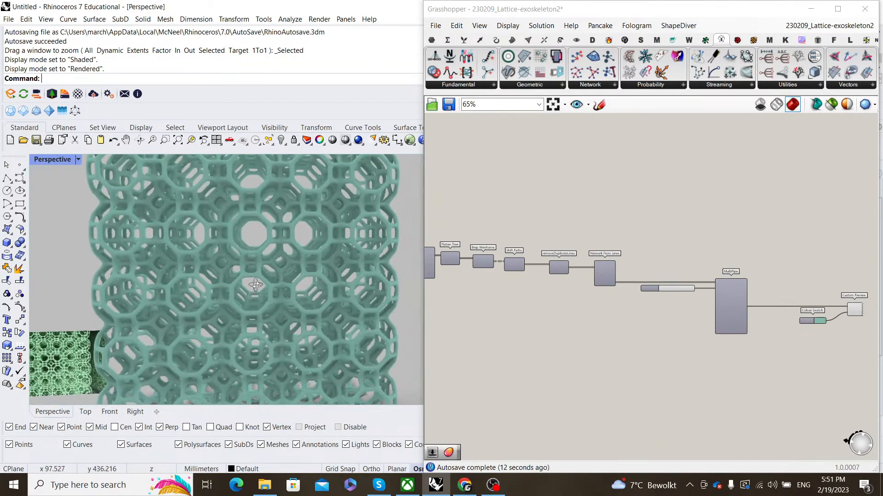
{"action": "scroll", "coordinate": [256, 282], "scroll_direction": "down", "scroll_amount": 8}
{"action": "right_click_drag", "start_coordinate": [258, 282], "coordinate": [278, 274]}
{"action": "scroll", "coordinate": [254, 269], "scroll_direction": "up", "scroll_amount": 8}
{"action": "scroll", "coordinate": [277, 275], "scroll_direction": "down", "scroll_amount": 6}
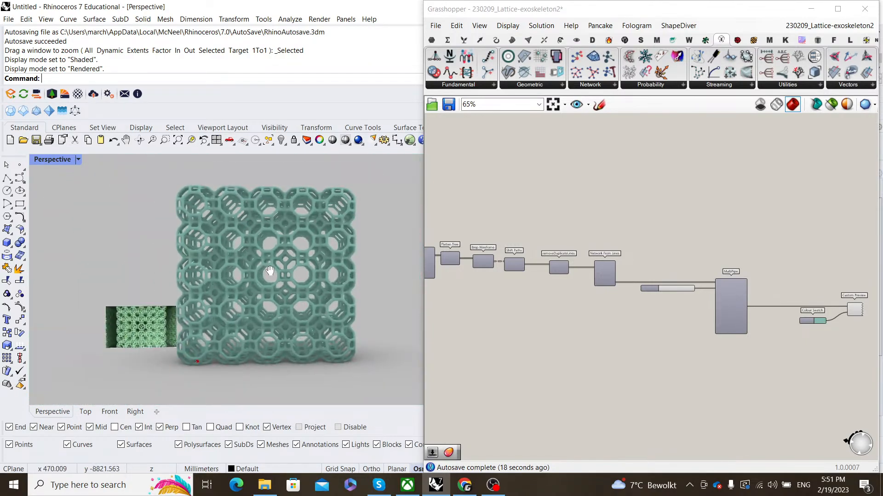
{"action": "scroll", "coordinate": [276, 276], "scroll_direction": "up", "scroll_amount": 6}
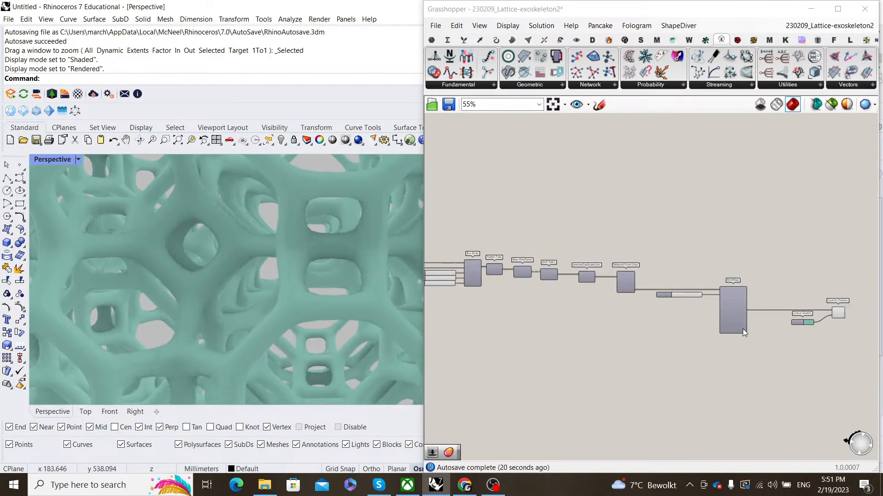
{"action": "scroll", "coordinate": [731, 313], "scroll_direction": "up", "scroll_amount": 5}
- Feed a 0.6 number slider into MultiPipe's StrutSize for thinner struts
{"action": "double_click", "coordinate": [603, 314]}
{"action": "type", "text": "0."}
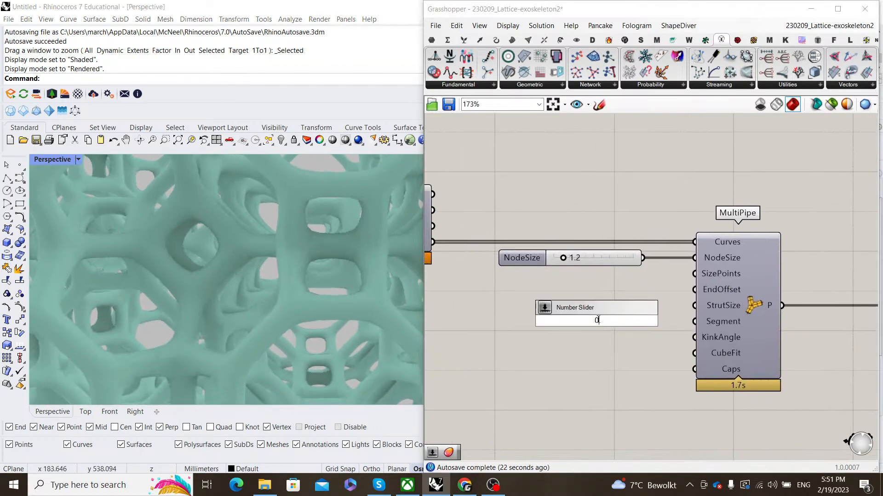
{"action": "type", "text": "6"}
{"action": "key", "text": "Return"}
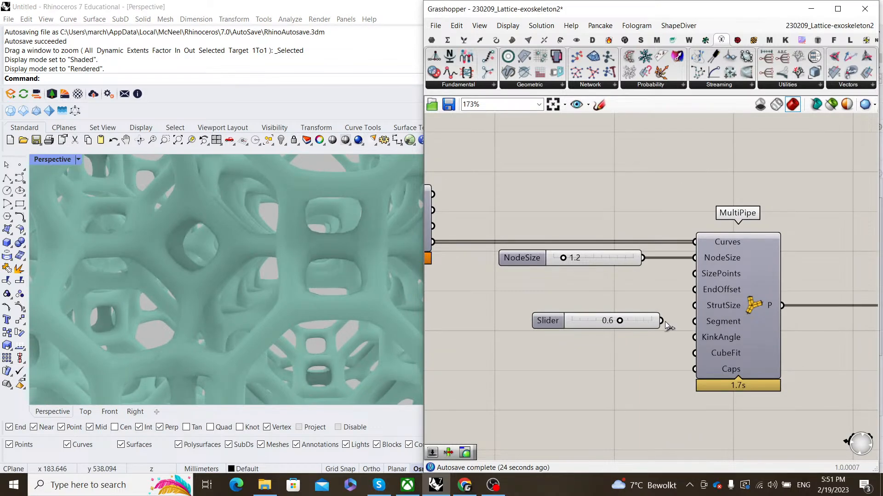
{"action": "left_click_drag", "start_coordinate": [661, 321], "coordinate": [692, 306]}
- Orbit and zoom around the thinner-strut teal lattice
{"action": "scroll", "coordinate": [267, 332], "scroll_direction": "down", "scroll_amount": 5}
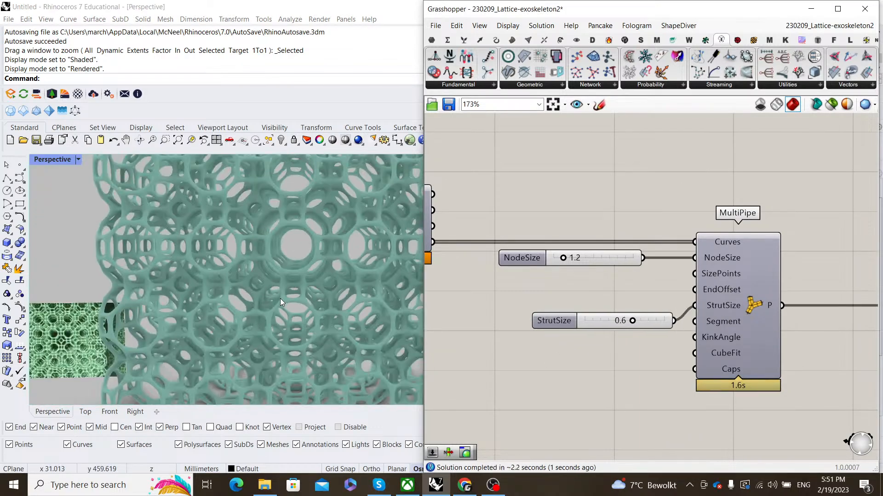
{"action": "right_click_drag", "start_coordinate": [257, 268], "coordinate": [273, 244]}
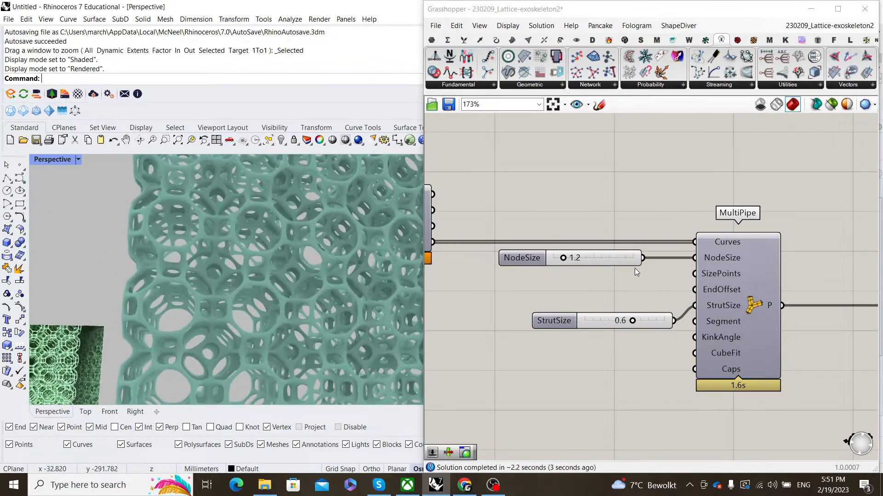
{"action": "right_click_drag", "start_coordinate": [317, 276], "coordinate": [262, 294]}
{"action": "scroll", "coordinate": [293, 287], "scroll_direction": "down", "scroll_amount": 6}
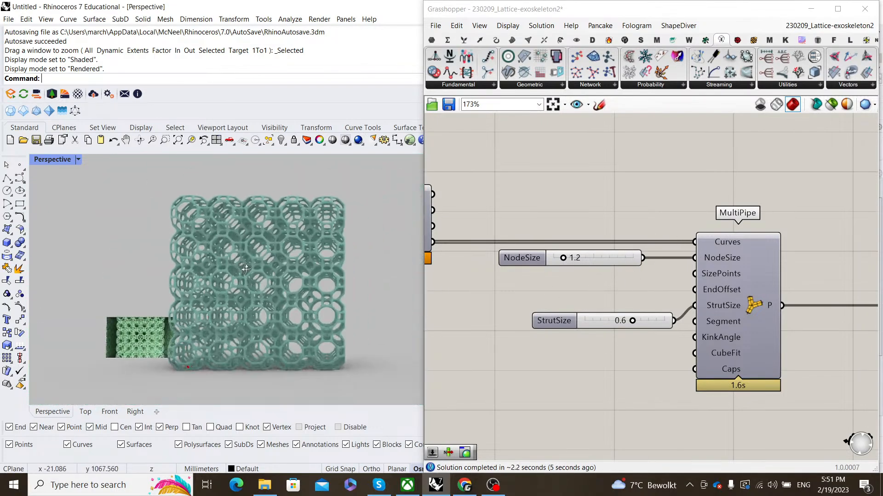
{"action": "scroll", "coordinate": [212, 317], "scroll_direction": "up", "scroll_amount": 8}
{"action": "scroll", "coordinate": [210, 308], "scroll_direction": "down", "scroll_amount": 8}
{"action": "scroll", "coordinate": [230, 294], "scroll_direction": "up", "scroll_amount": 3}
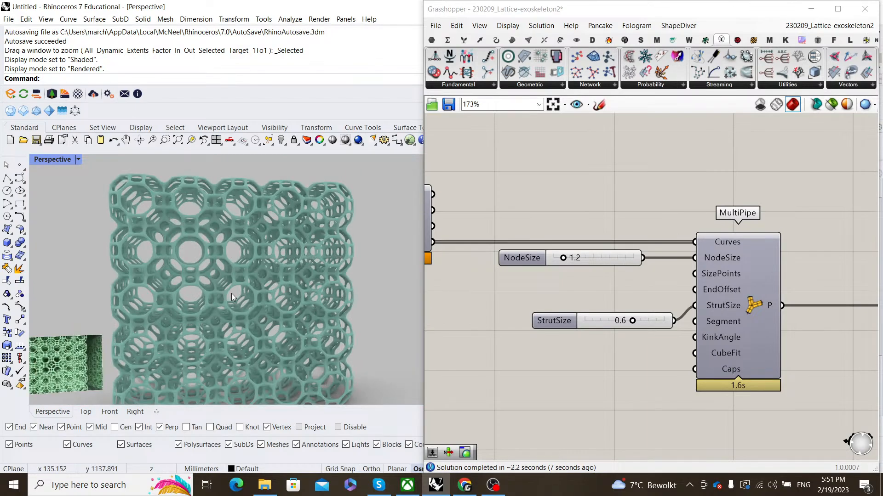
{"action": "scroll", "coordinate": [231, 293], "scroll_direction": "down", "scroll_amount": 2}
{"action": "scroll", "coordinate": [635, 302], "scroll_direction": "down", "scroll_amount": 2}
- Select MultiPipe together with its sliders, swatch and preview, then clear the selection
{"action": "scroll", "coordinate": [630, 302], "scroll_direction": "down", "scroll_amount": 5}
{"action": "right_click_drag", "start_coordinate": [782, 344], "coordinate": [735, 343]}
{"action": "left_click_drag", "start_coordinate": [812, 378], "coordinate": [572, 267]}
{"action": "right_click_drag", "start_coordinate": [674, 303], "coordinate": [570, 291]}
- Pan and zoom the canvas in on Network From Lines and removeDuplicateLines
{"action": "scroll", "coordinate": [570, 291], "scroll_direction": "down", "scroll_amount": 3}
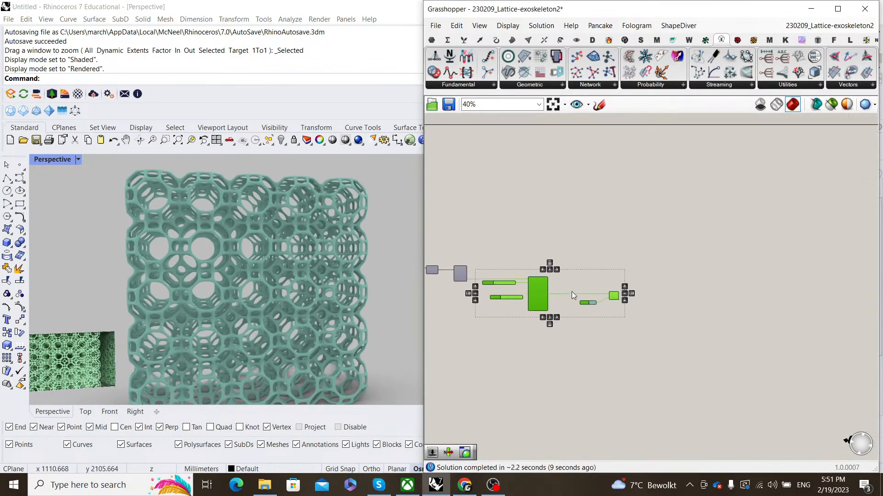
{"action": "scroll", "coordinate": [570, 291], "scroll_direction": "up", "scroll_amount": 3}
{"action": "left_click", "coordinate": [460, 235]}
{"action": "right_click_drag", "start_coordinate": [453, 233], "coordinate": [652, 234]}
{"action": "scroll", "coordinate": [520, 281], "scroll_direction": "up", "scroll_amount": 3}
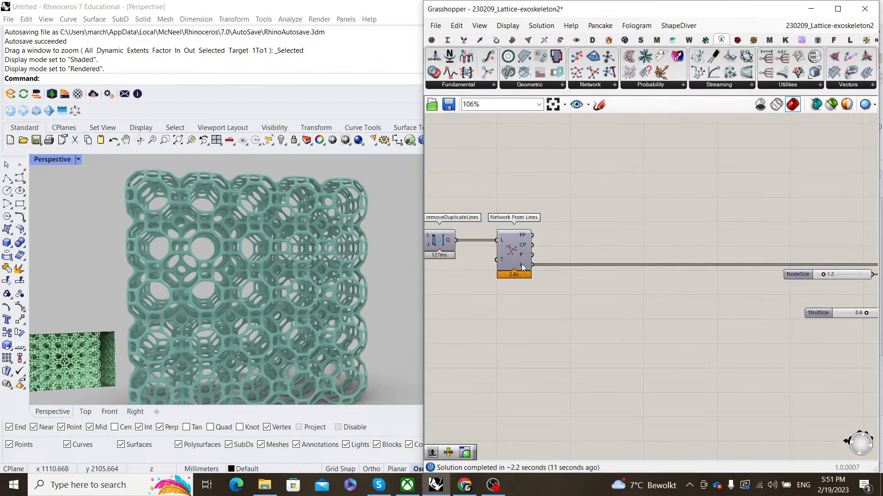
{"action": "double_click", "coordinate": [598, 331]}
{"action": "left_click", "coordinate": [699, 299]}
{"action": "scroll", "coordinate": [713, 297], "scroll_direction": "down", "scroll_amount": 4}
{"action": "right_click_drag", "start_coordinate": [714, 296], "coordinate": [596, 301]}
{"action": "left_click_drag", "start_coordinate": [822, 353], "coordinate": [643, 261]}
{"action": "scroll", "coordinate": [600, 286], "scroll_direction": "up", "scroll_amount": 6}
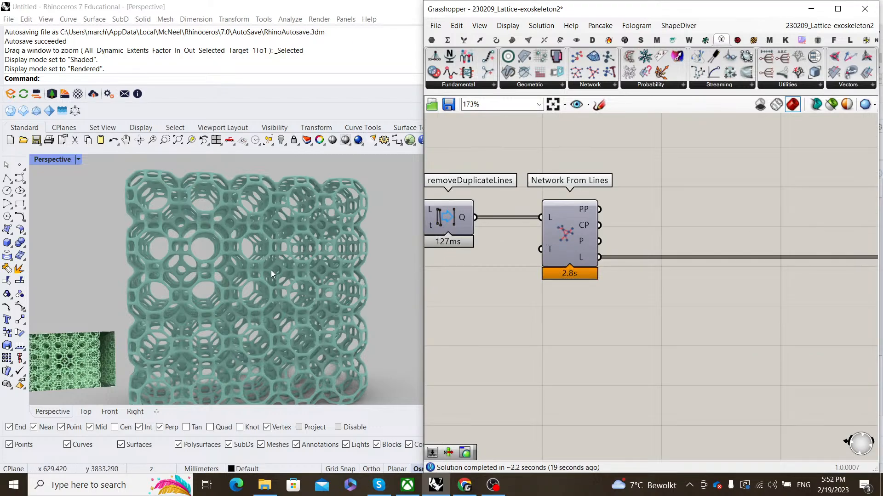
- Add a Center component fed by the deduplicated lattice lines to find the lattice centre
{"action": "scroll", "coordinate": [597, 303], "scroll_direction": "down", "scroll_amount": 2}
{"action": "double_click", "coordinate": [608, 315]}
{"action": "type", "text": "center"}
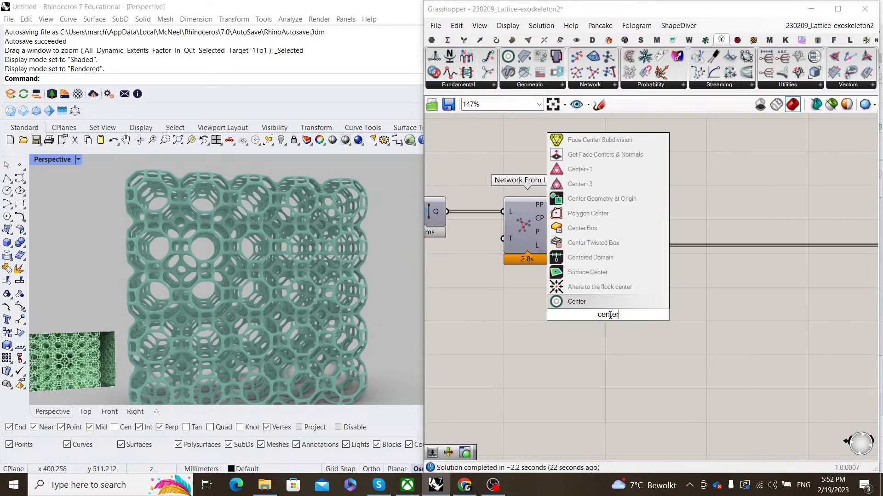
{"action": "key", "text": "Return"}
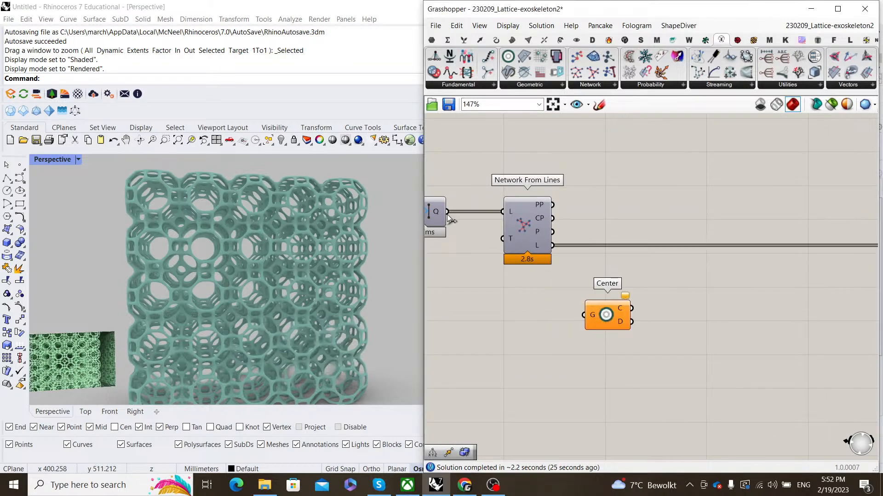
{"action": "left_click_drag", "start_coordinate": [447, 211], "coordinate": [528, 324]}
{"action": "right_click", "coordinate": [527, 325]}
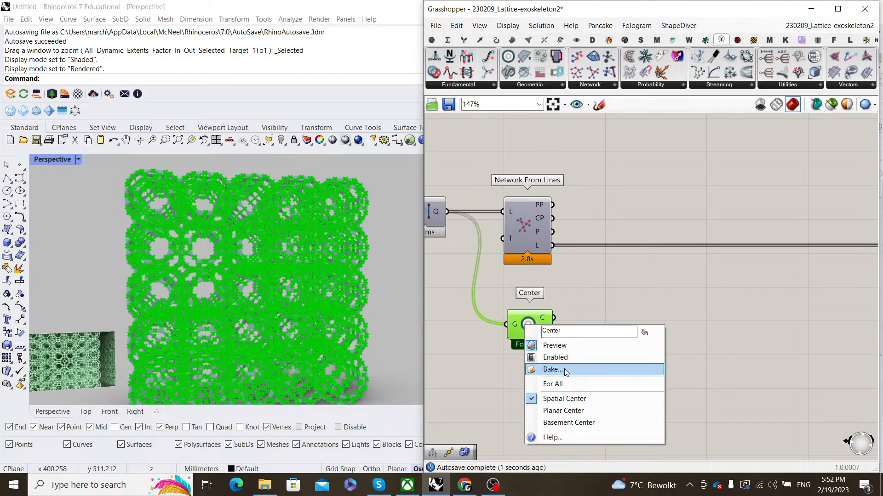
{"action": "key", "text": "Escape"}
- Add Pull Point to measure each network point's distance from the lattice centre
{"action": "double_click", "coordinate": [624, 309]}
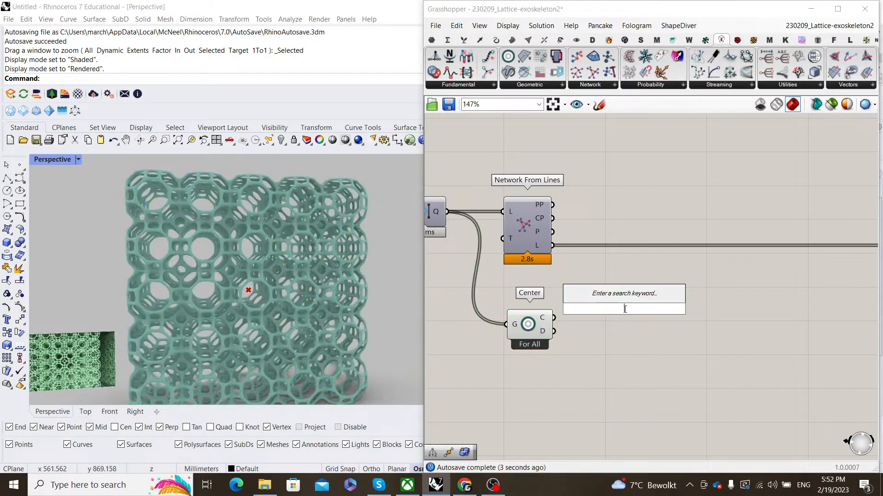
{"action": "type", "text": "pull point"}
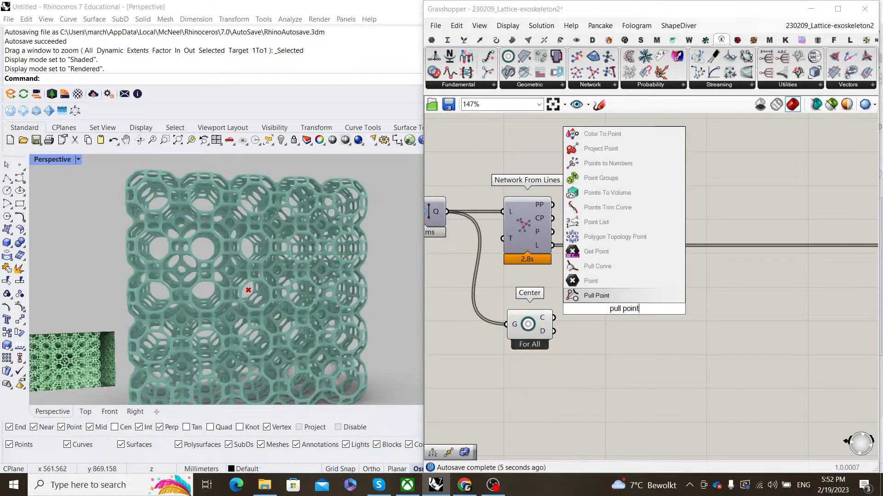
{"action": "key", "text": "Return"}
{"action": "left_click_drag", "start_coordinate": [554, 319], "coordinate": [634, 314]}
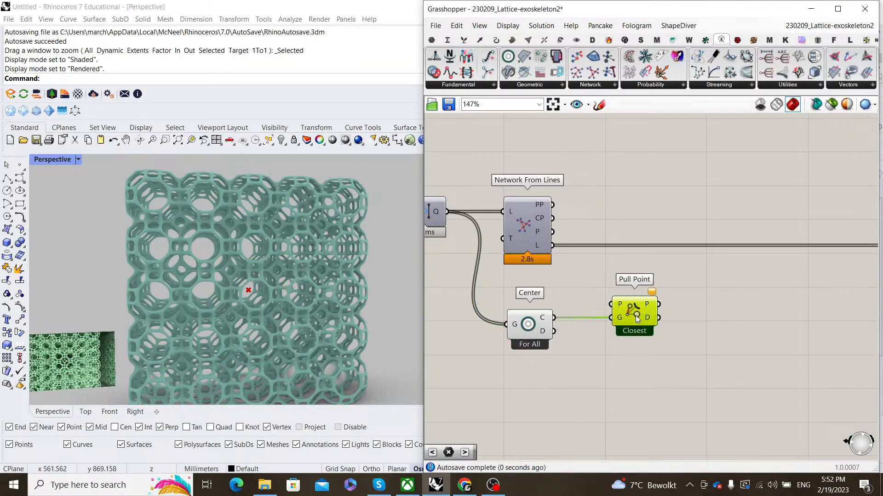
{"action": "left_click_drag", "start_coordinate": [553, 232], "coordinate": [629, 310]}
{"action": "right_click_drag", "start_coordinate": [713, 302], "coordinate": [682, 294]}
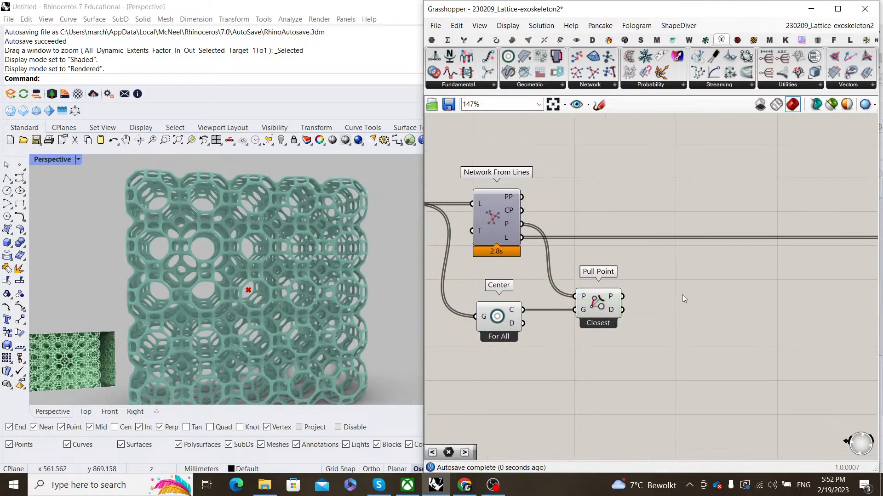
- Normalize the Pull Point distances with a List Normalizer beside it
{"action": "double_click", "coordinate": [682, 294]}
{"action": "type", "text": "normalizer"}
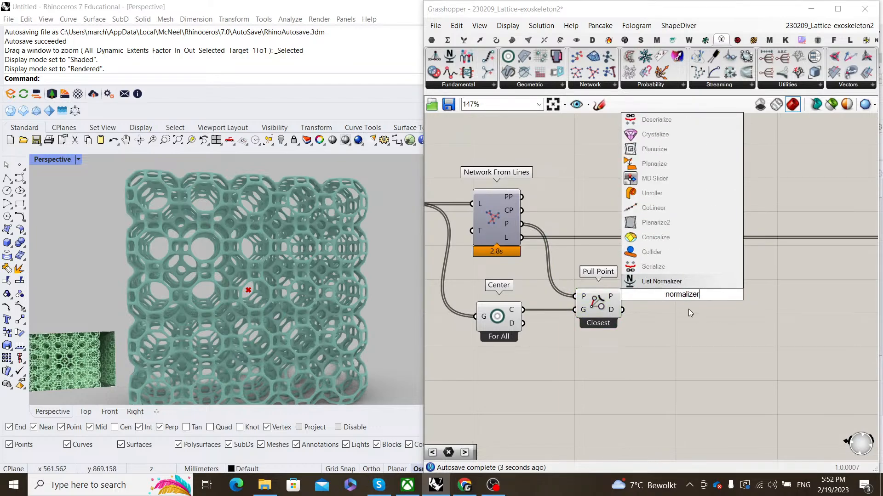
{"action": "left_click", "coordinate": [658, 284]}
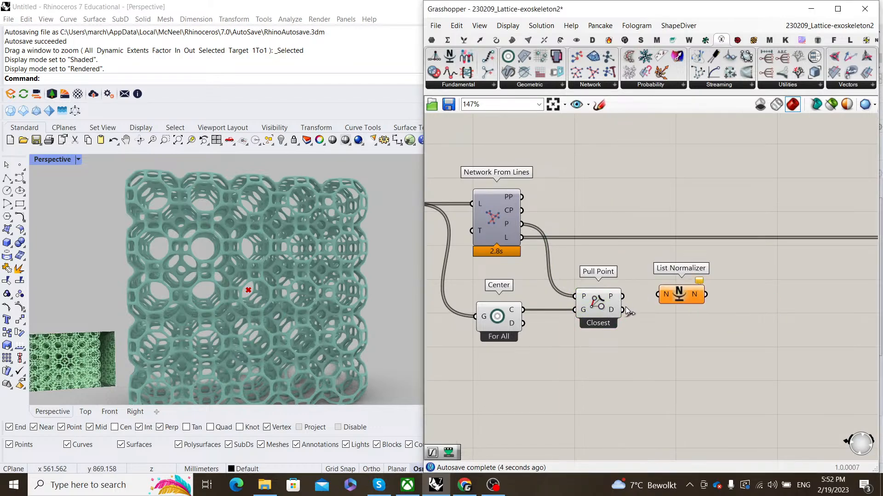
{"action": "left_click_drag", "start_coordinate": [624, 310], "coordinate": [658, 294]}
{"action": "left_click_drag", "start_coordinate": [682, 297], "coordinate": [659, 313]}
{"action": "left_click", "coordinate": [597, 308]}
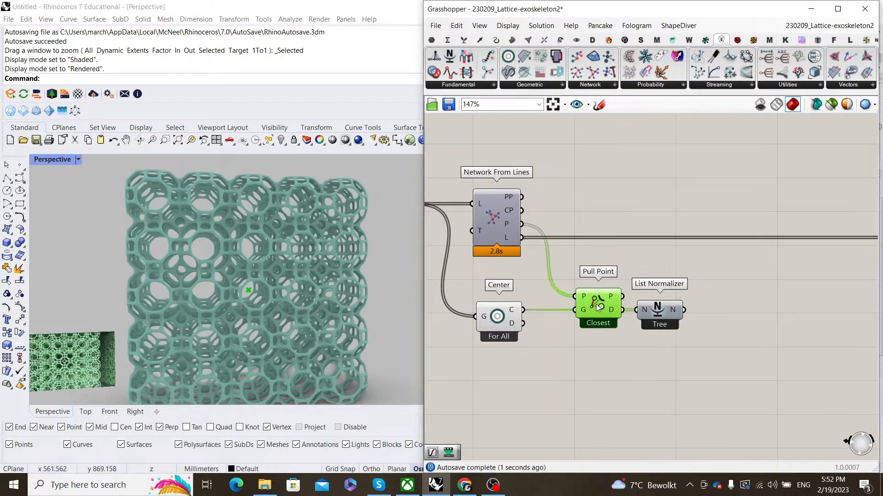
{"action": "left_click", "coordinate": [633, 295]}
{"action": "left_click", "coordinate": [668, 310]}
{"action": "left_click", "coordinate": [734, 294]}
{"action": "right_click_drag", "start_coordinate": [702, 319], "coordinate": [577, 311]}
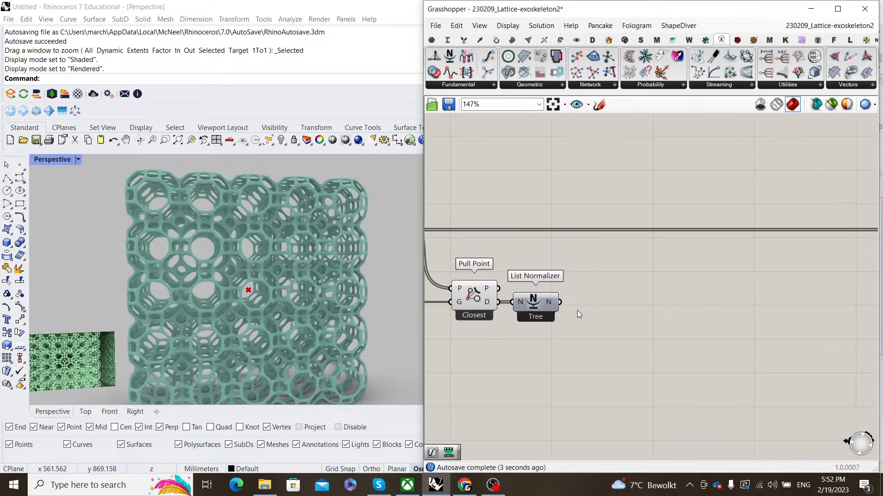
- Pass the normalized distances through a Graph Mapper bent into a Bezier S-curve
{"action": "double_click", "coordinate": [642, 302]}
{"action": "type", "text": "graph"}
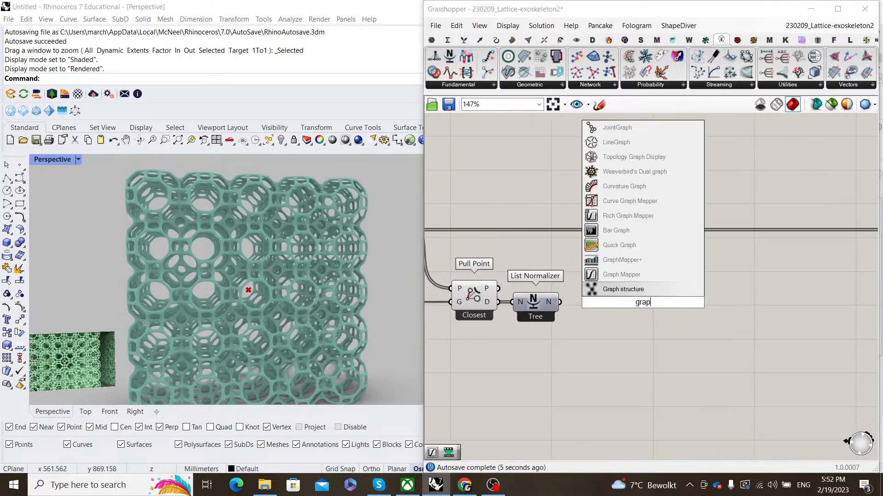
{"action": "left_click", "coordinate": [641, 274]}
{"action": "left_click_drag", "start_coordinate": [559, 302], "coordinate": [613, 306]}
{"action": "right_click", "coordinate": [619, 303]}
{"action": "mouse_move", "coordinate": [699, 434]}
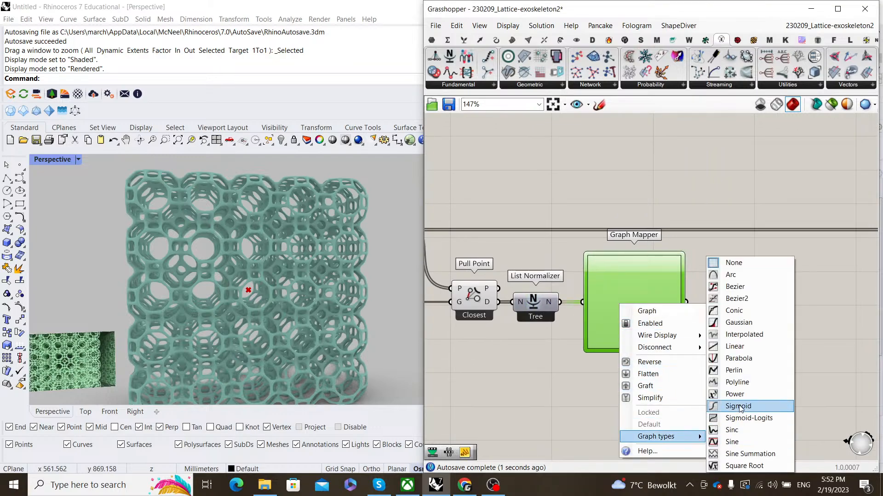
{"action": "left_click", "coordinate": [726, 287]}
{"action": "left_click_drag", "start_coordinate": [611, 326], "coordinate": [645, 350]}
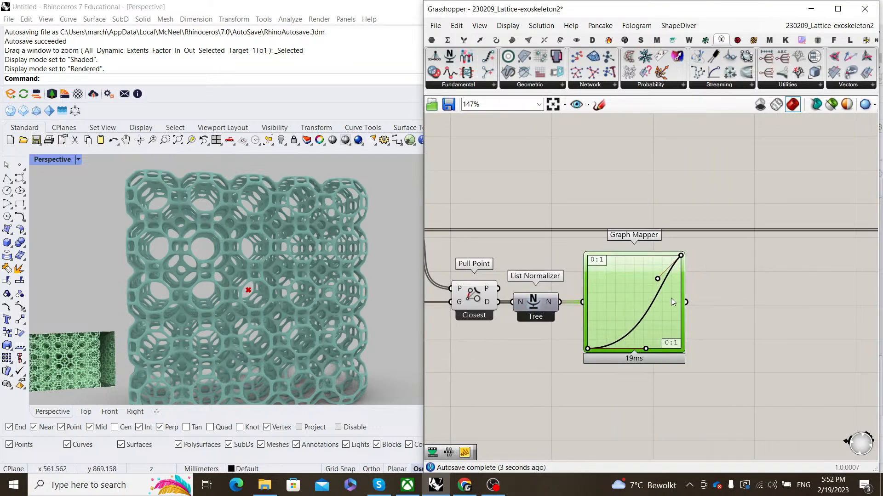
{"action": "left_click_drag", "start_coordinate": [657, 279], "coordinate": [621, 255]}
{"action": "left_click", "coordinate": [745, 303]}
{"action": "right_click_drag", "start_coordinate": [746, 304], "coordinate": [648, 272]}
- Feed the Graph Mapper values into Remap Numbers, using their Bounds as the source domain
{"action": "double_click", "coordinate": [648, 274]}
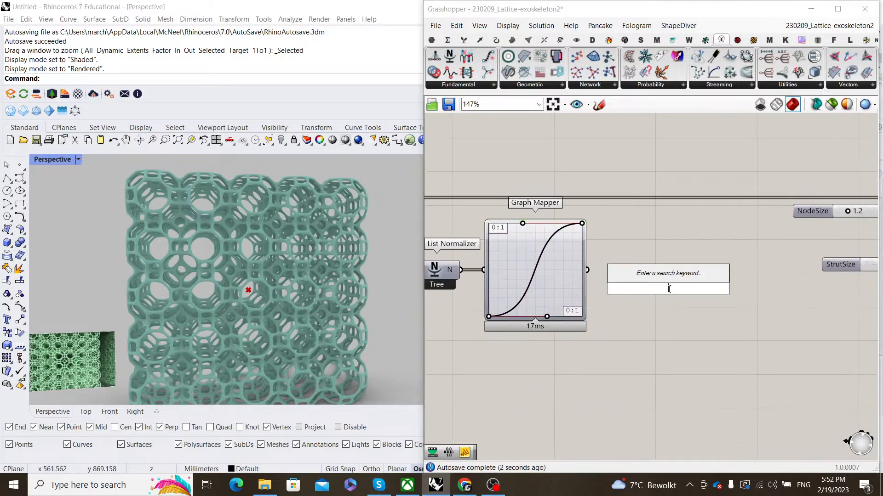
{"action": "type", "text": "remap"}
{"action": "left_click", "coordinate": [668, 274]}
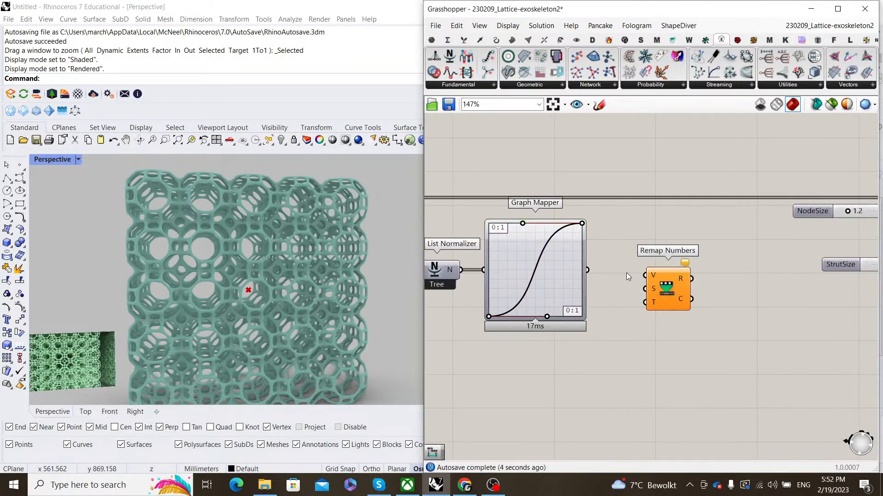
{"action": "double_click", "coordinate": [626, 272]}
{"action": "type", "text": "boun"}
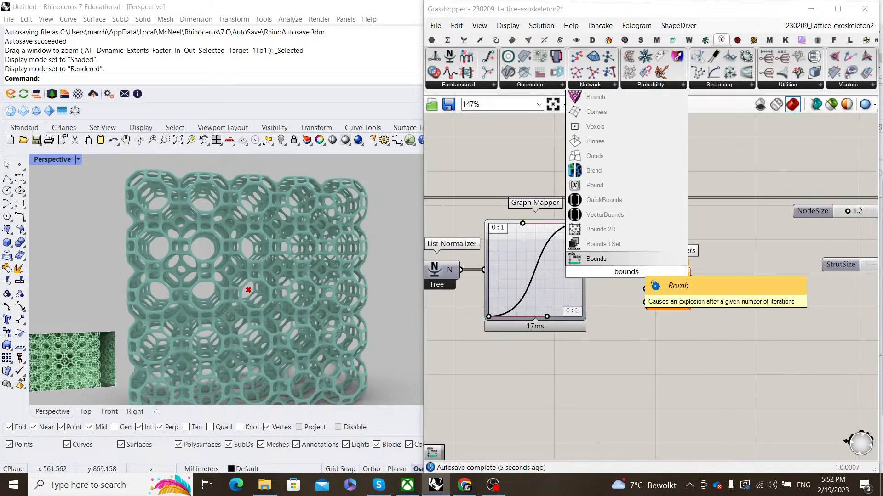
{"action": "left_click", "coordinate": [612, 259]}
{"action": "left_click_drag", "start_coordinate": [588, 270], "coordinate": [677, 259]}
{"action": "left_click_drag", "start_coordinate": [695, 269], "coordinate": [717, 280]}
{"action": "left_click", "coordinate": [666, 284]}
{"action": "left_click_drag", "start_coordinate": [589, 271], "coordinate": [699, 283]}
{"action": "left_click_drag", "start_coordinate": [628, 288], "coordinate": [628, 291]}
{"action": "left_click_drag", "start_coordinate": [629, 303], "coordinate": [641, 284]}
{"action": "left_click", "coordinate": [659, 252]}
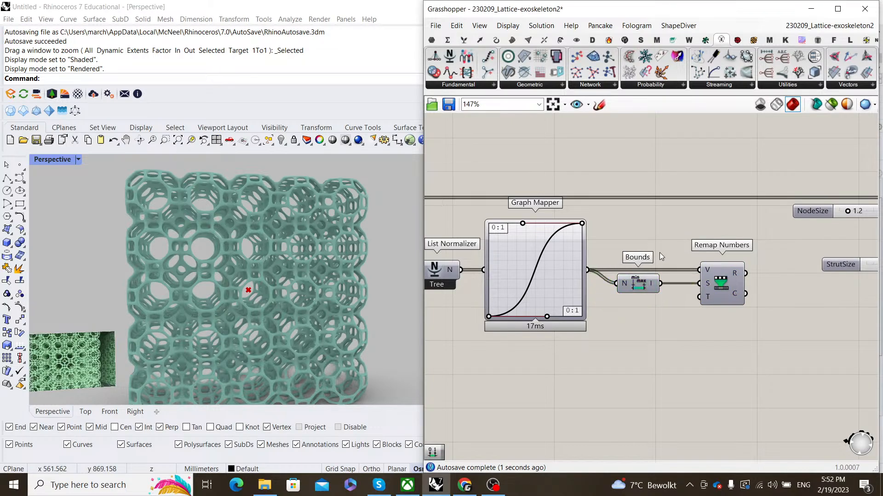
{"action": "right_click_drag", "start_coordinate": [659, 252], "coordinate": [696, 220]}
- Add a Construct Domain below Remap Numbers with a 0.8 start slider
{"action": "double_click", "coordinate": [666, 321]}
{"action": "type", "text": "const"}
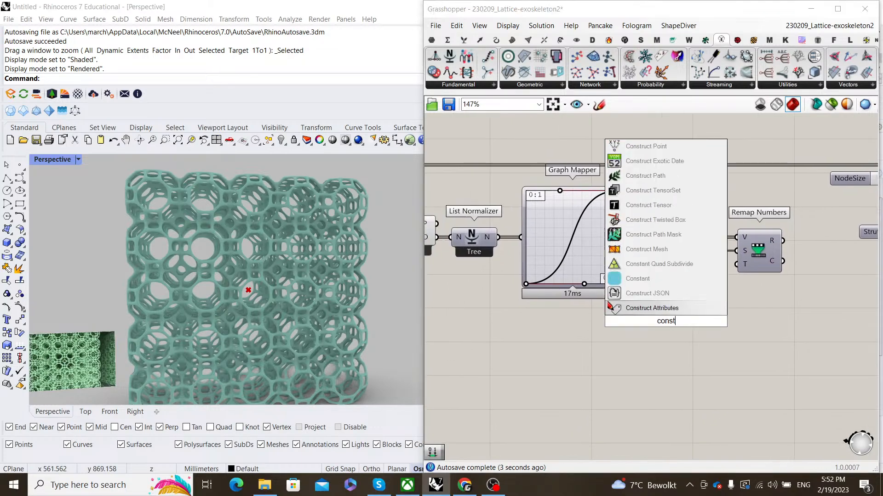
{"action": "type", "text": "ruct domain"}
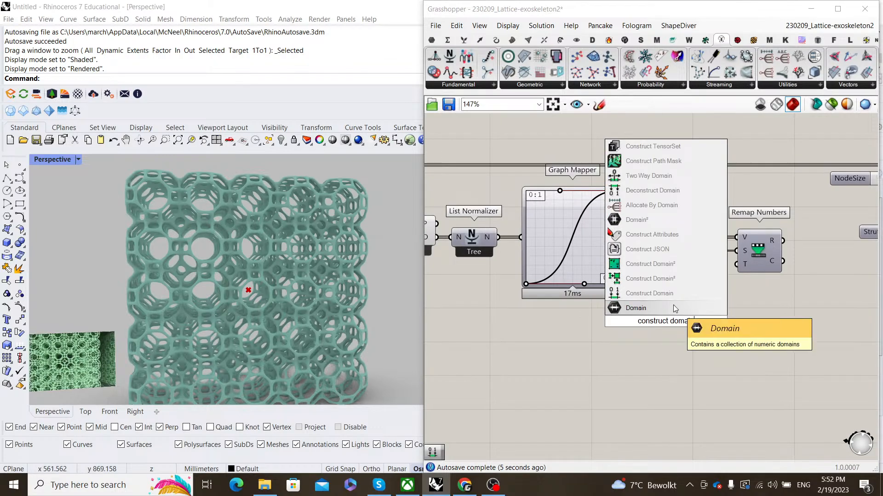
{"action": "key", "text": "Return"}
{"action": "left_click_drag", "start_coordinate": [674, 320], "coordinate": [704, 323]}
{"action": "double_click", "coordinate": [622, 341]}
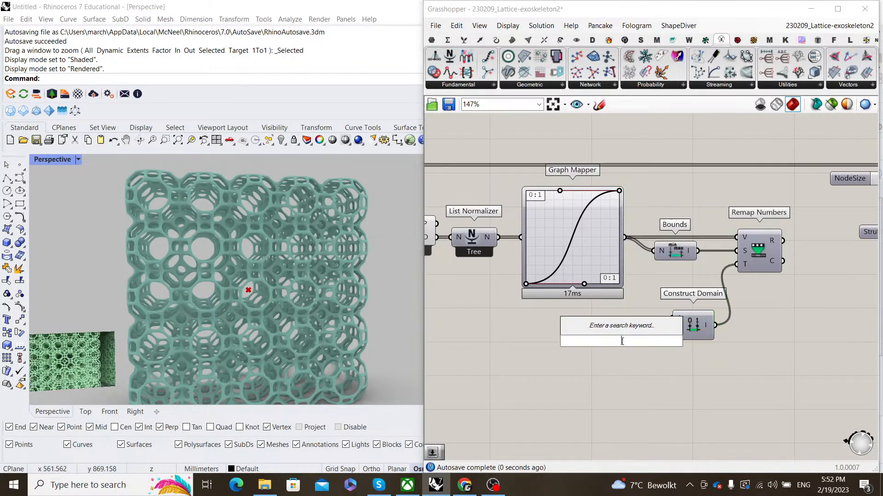
{"action": "type", "text": "0.8"}
{"action": "key", "text": "Return"}
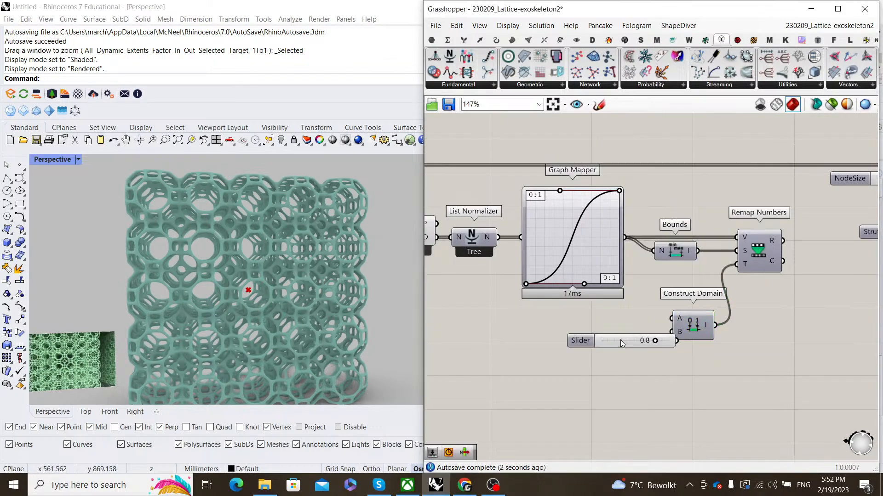
- Add a second slider set to 1.8 as the domain end, stacked under the 0.8 slider
{"action": "double_click", "coordinate": [635, 386]}
{"action": "type", "text": "2.1"}
{"action": "key", "text": "Return"}
{"action": "left_click_drag", "start_coordinate": [624, 340], "coordinate": [583, 316]}
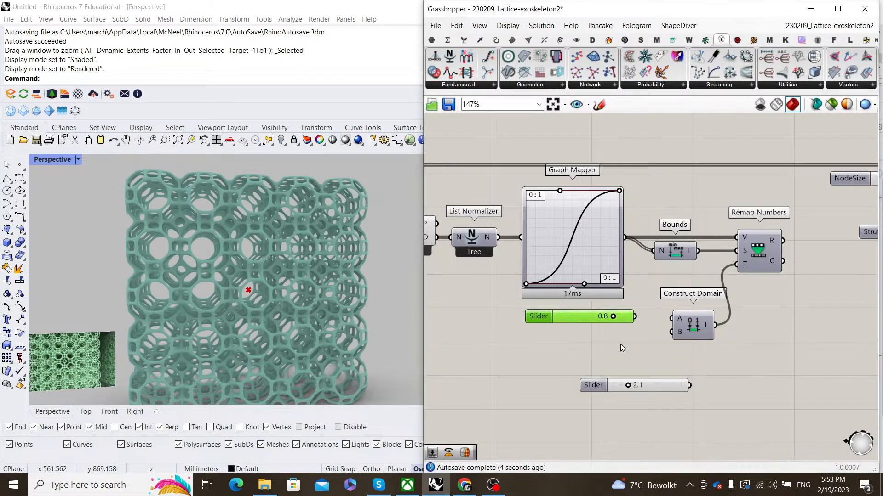
{"action": "left_click_drag", "start_coordinate": [662, 389], "coordinate": [618, 364]}
{"action": "double_click", "coordinate": [584, 363]}
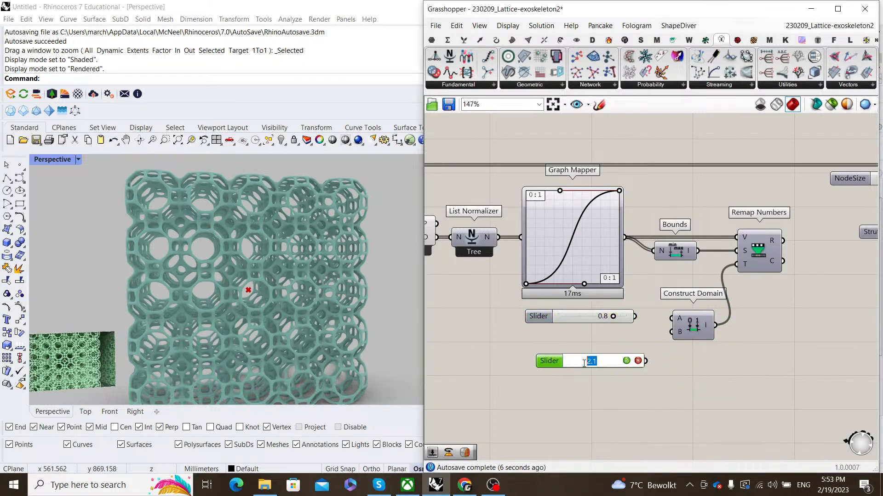
{"action": "type", "text": "1.8"}
{"action": "left_click", "coordinate": [626, 360]}
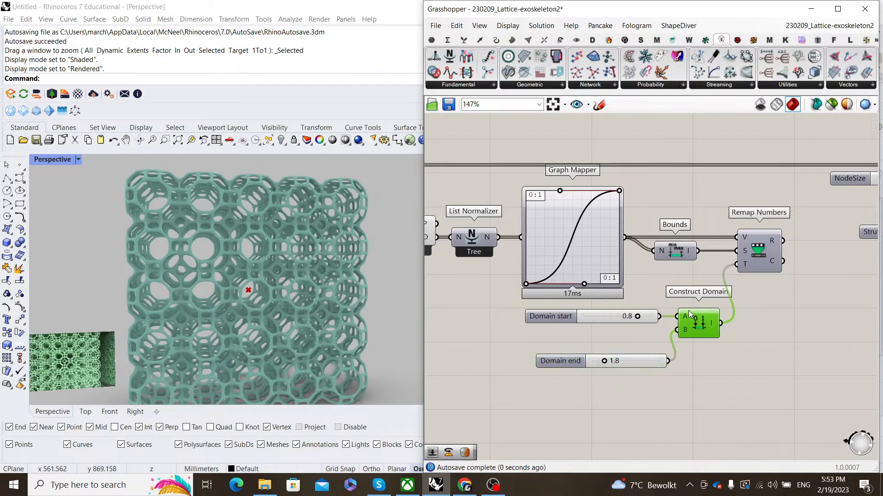
- Wire the remapped values into MultiPipe so they drive the node sizes
{"action": "scroll", "coordinate": [644, 279], "scroll_direction": "down", "scroll_amount": 3}
{"action": "scroll", "coordinate": [643, 278], "scroll_direction": "up", "scroll_amount": 2}
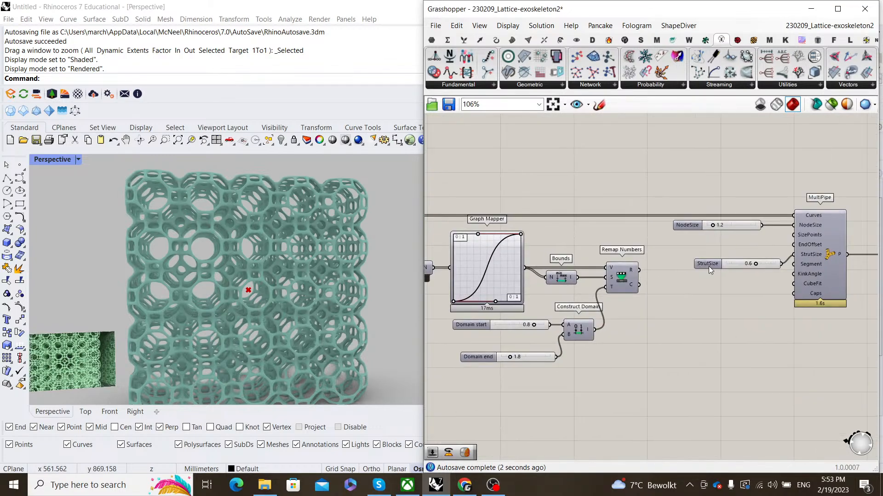
{"action": "scroll", "coordinate": [810, 235], "scroll_direction": "down", "scroll_amount": 4}
{"action": "scroll", "coordinate": [598, 228], "scroll_direction": "up", "scroll_amount": 4}
{"action": "left_click_drag", "start_coordinate": [544, 218], "coordinate": [659, 209]}
{"action": "scroll", "coordinate": [633, 190], "scroll_direction": "down", "scroll_amount": 6}
{"action": "scroll", "coordinate": [782, 216], "scroll_direction": "up", "scroll_amount": 10}
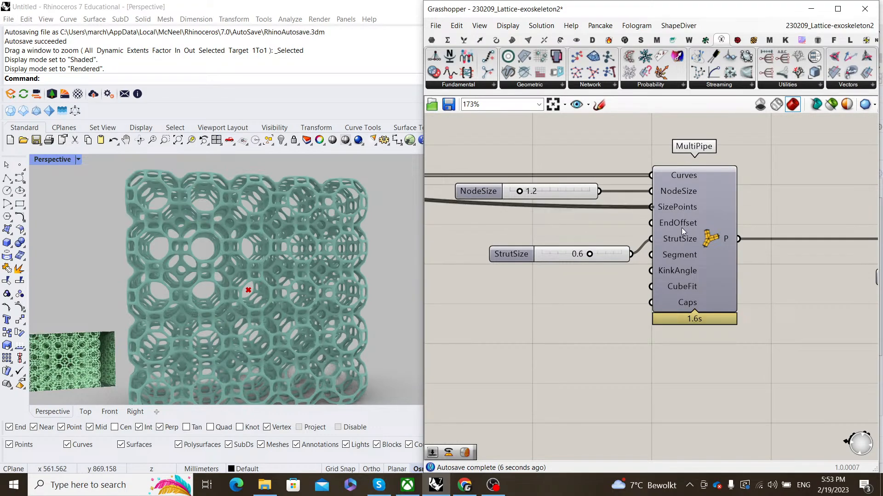
{"action": "scroll", "coordinate": [621, 241], "scroll_direction": "down", "scroll_amount": 2}
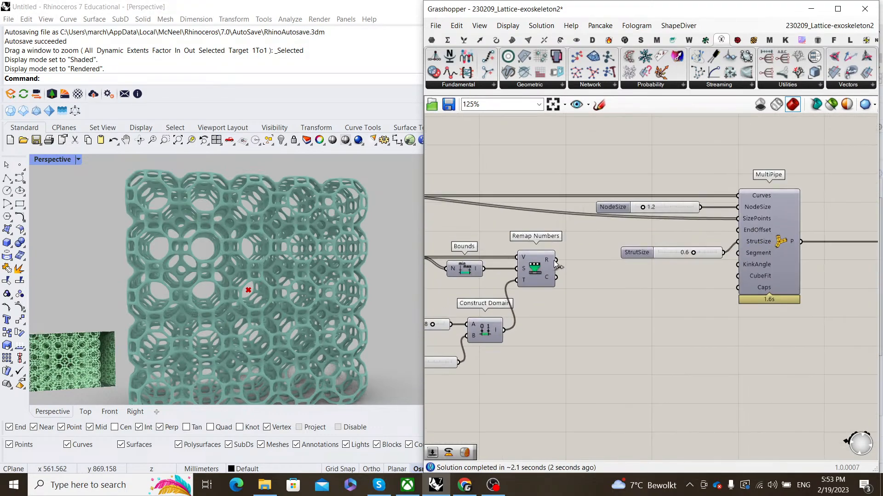
{"action": "left_click_drag", "start_coordinate": [639, 236], "coordinate": [740, 207]}
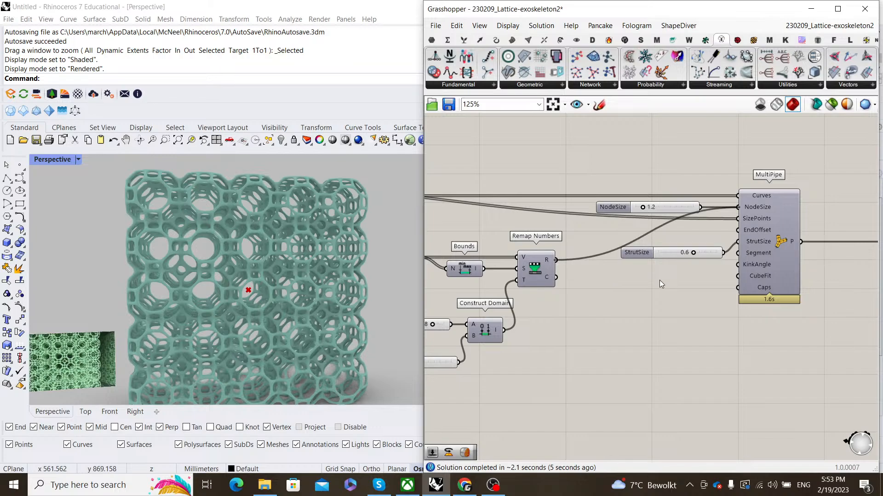
- Delete the unused 1.2 slider and orbit the perspective view to inspect the graded lattice
{"action": "right_click_drag", "start_coordinate": [660, 286], "coordinate": [659, 298]}
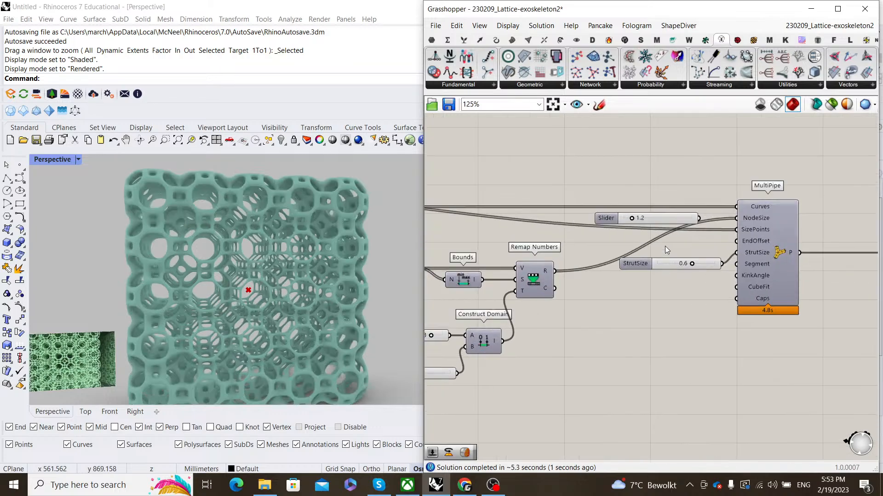
{"action": "left_click", "coordinate": [666, 217]}
{"action": "key", "text": "Delete"}
{"action": "mouse_move", "coordinate": [244, 284]}
{"action": "right_mouse_down"}
{"action": "mouse_move", "coordinate": [288, 267]}
{"action": "mouse_move", "coordinate": [249, 259]}
{"action": "right_mouse_up"}
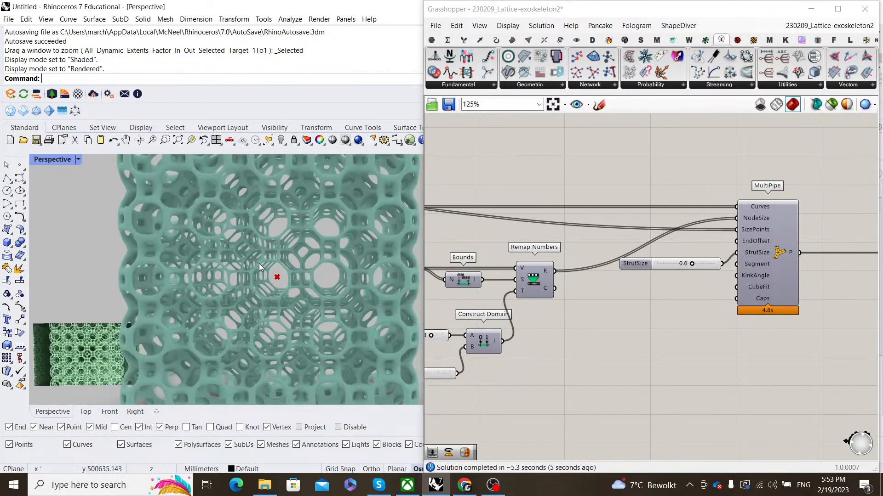
{"action": "scroll", "coordinate": [258, 263], "scroll_direction": "down", "scroll_amount": 2}
{"action": "scroll", "coordinate": [705, 275], "scroll_direction": "down", "scroll_amount": 5}
- Turn off preview for Center, Pull Point and List Normalizer, then orbit to check the lattice
{"action": "scroll", "coordinate": [636, 288], "scroll_direction": "up", "scroll_amount": 2}
{"action": "left_click_drag", "start_coordinate": [646, 288], "coordinate": [557, 251]}
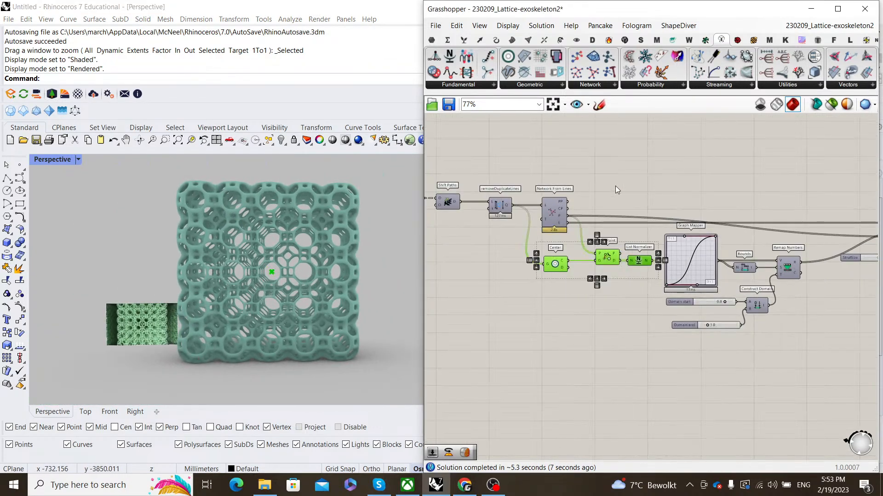
{"action": "middle_click", "coordinate": [620, 182]}
{"action": "left_click", "coordinate": [644, 200]}
{"action": "left_click", "coordinate": [487, 240]}
{"action": "scroll", "coordinate": [274, 265], "scroll_direction": "down", "scroll_amount": 2}
{"action": "right_click_drag", "start_coordinate": [272, 268], "coordinate": [300, 248], "text": "shift"}
{"action": "scroll", "coordinate": [265, 265], "scroll_direction": "up", "scroll_amount": 4}
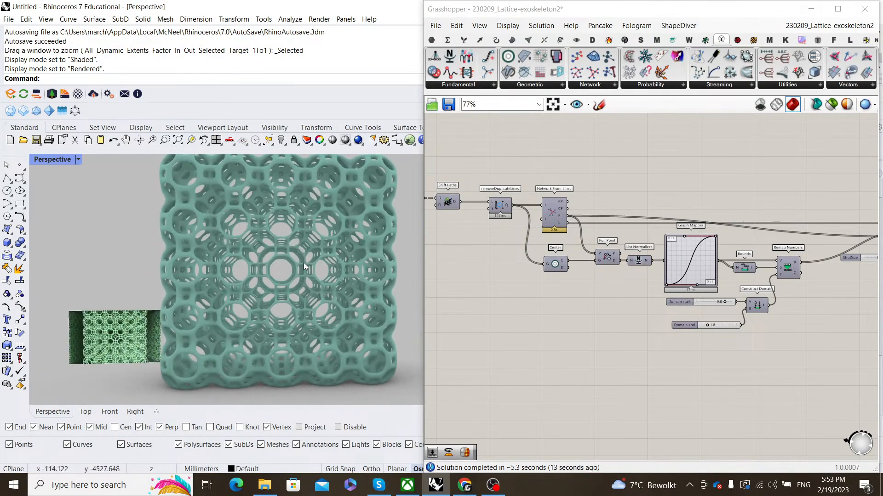
{"action": "scroll", "coordinate": [285, 308], "scroll_direction": "down", "scroll_amount": 5}
{"action": "mouse_move", "coordinate": [285, 308]}
{"action": "right_mouse_down"}
{"action": "mouse_move", "coordinate": [344, 303]}
{"action": "mouse_move", "coordinate": [235, 314]}
{"action": "mouse_move", "coordinate": [294, 309]}
{"action": "right_mouse_up"}
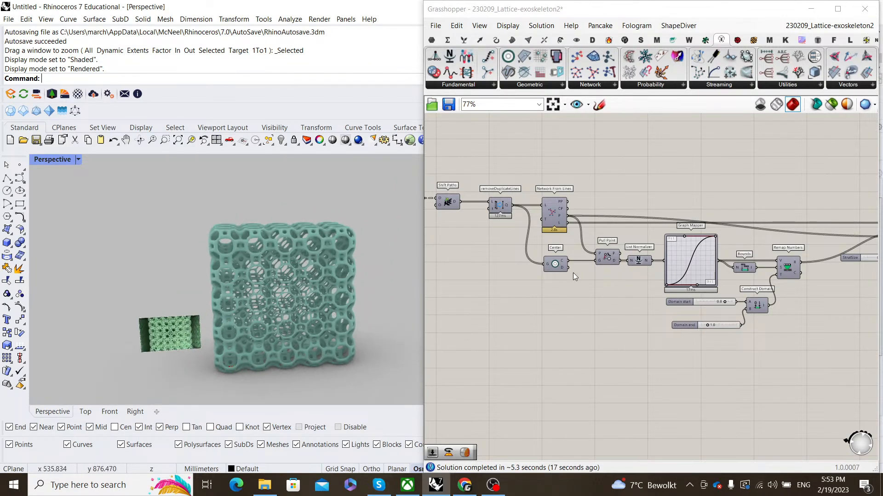
{"action": "scroll", "coordinate": [561, 219], "scroll_direction": "up", "scroll_amount": 3}
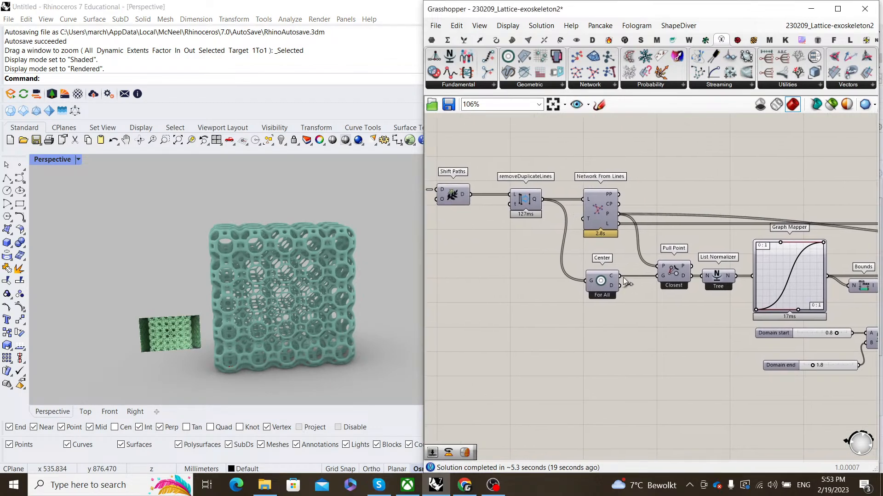
{"action": "right_click_drag", "start_coordinate": [324, 294], "coordinate": [303, 299]}
{"action": "scroll", "coordinate": [538, 289], "scroll_direction": "down", "scroll_amount": 8}
- Rewire Construct Domain with the 1.8 slider into A and 0.8 into B
{"action": "right_click_drag", "start_coordinate": [657, 282], "coordinate": [635, 282]}
{"action": "scroll", "coordinate": [597, 289], "scroll_direction": "up", "scroll_amount": 6}
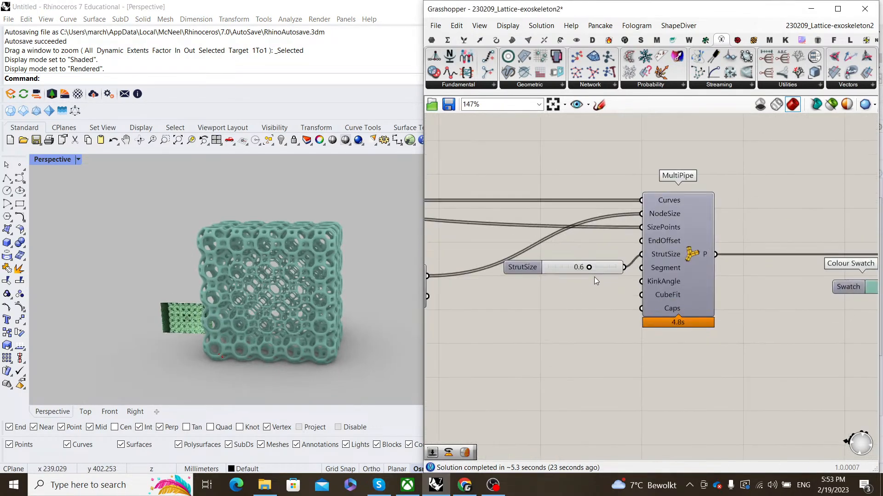
{"action": "scroll", "coordinate": [570, 285], "scroll_direction": "down", "scroll_amount": 4}
{"action": "scroll", "coordinate": [594, 286], "scroll_direction": "up", "scroll_amount": 2}
{"action": "scroll", "coordinate": [619, 287], "scroll_direction": "up", "scroll_amount": 4}
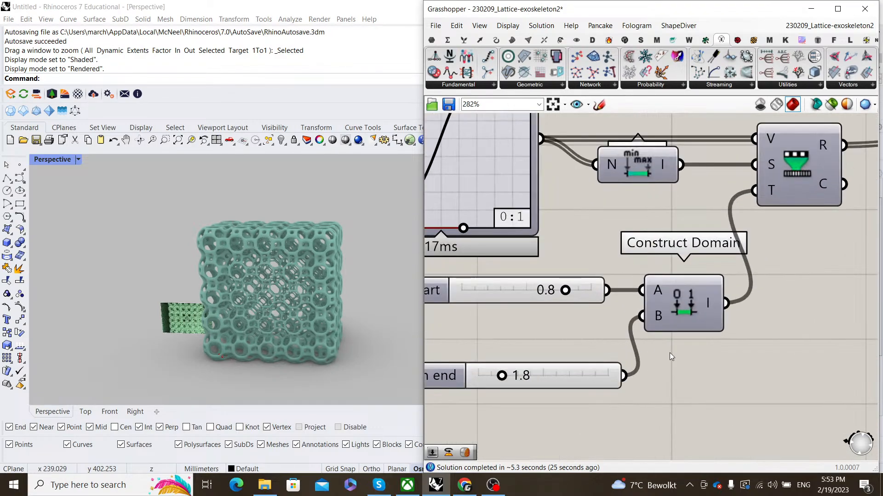
{"action": "middle_click", "coordinate": [709, 364]}
{"action": "left_click_drag", "start_coordinate": [607, 290], "coordinate": [642, 316]}
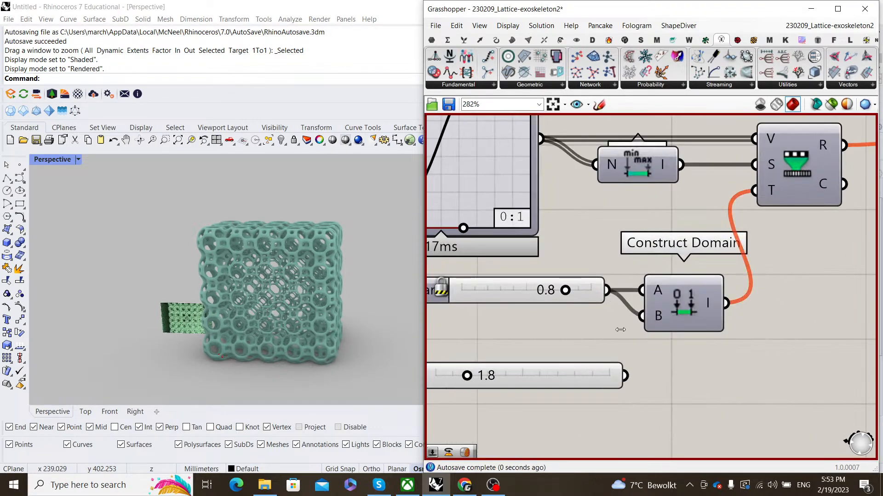
{"action": "left_click_drag", "start_coordinate": [625, 376], "coordinate": [641, 291]}
{"action": "left_click_drag", "start_coordinate": [595, 375], "coordinate": [578, 316]}
{"action": "left_click_drag", "start_coordinate": [576, 272], "coordinate": [569, 298]}
{"action": "left_click", "coordinate": [592, 251]}
{"action": "scroll", "coordinate": [612, 253], "scroll_direction": "down", "scroll_amount": 4}
{"action": "right_click_drag", "start_coordinate": [758, 254], "coordinate": [646, 314]}
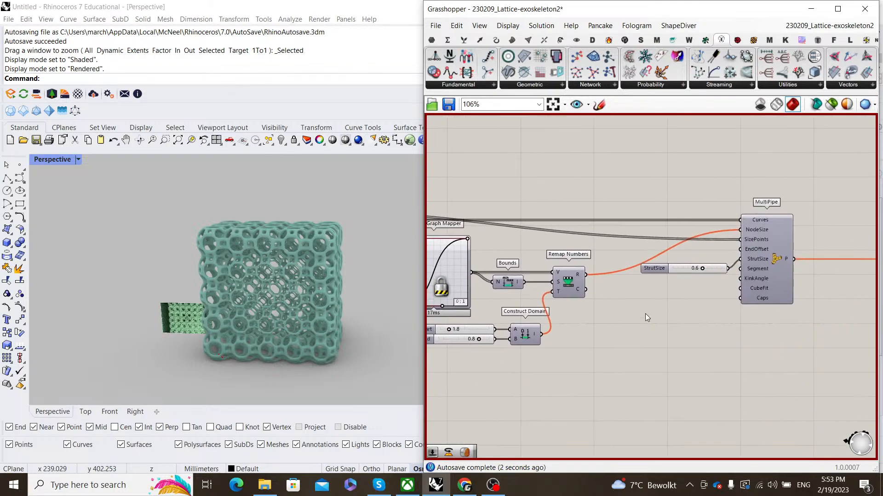
{"action": "middle_click", "coordinate": [645, 314]}
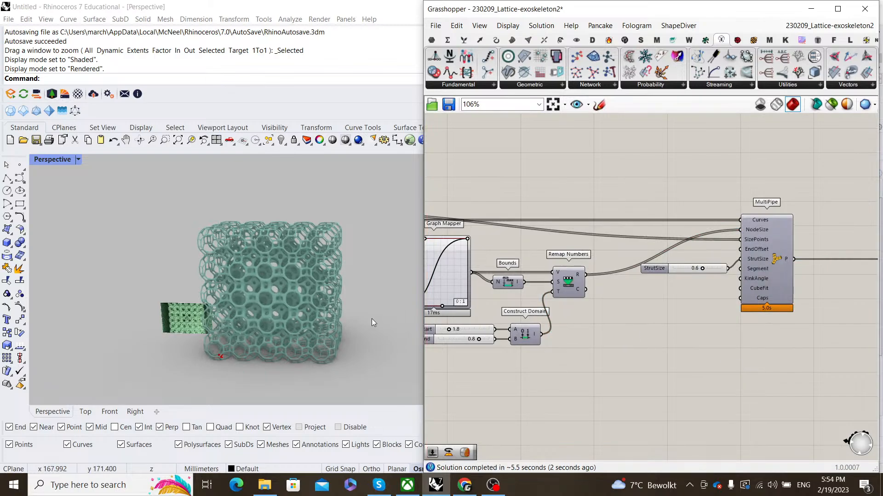
- Orbit the Perspective view to inspect the lattice from a low frontal angle
{"action": "scroll", "coordinate": [264, 313], "scroll_direction": "up", "scroll_amount": 5}
{"action": "scroll", "coordinate": [262, 289], "scroll_direction": "down", "scroll_amount": 4}
{"action": "right_click_drag", "start_coordinate": [259, 280], "coordinate": [285, 241]}
{"action": "scroll", "coordinate": [283, 241], "scroll_direction": "down", "scroll_amount": 2}
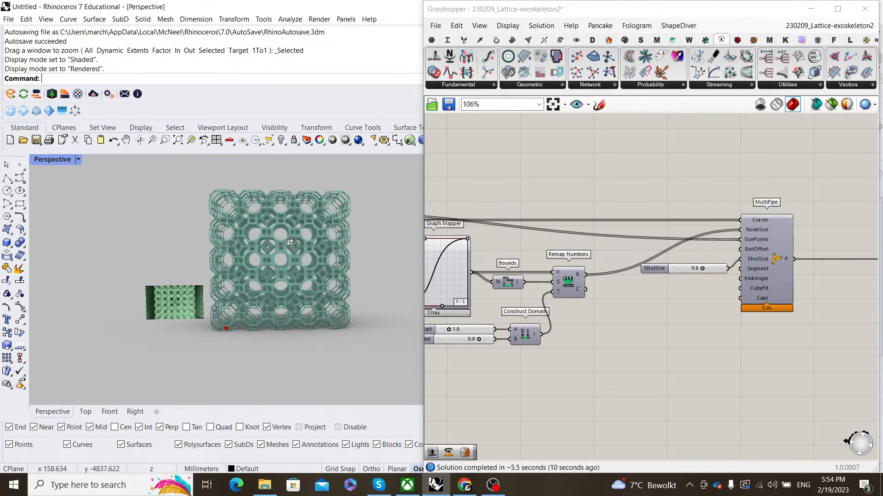
{"action": "scroll", "coordinate": [290, 244], "scroll_direction": "up", "scroll_amount": 3}
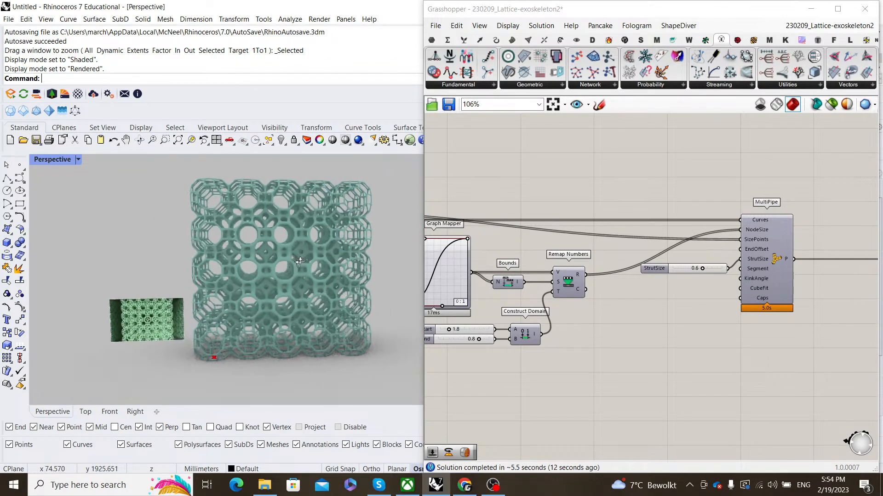
{"action": "right_click_drag", "start_coordinate": [299, 262], "coordinate": [324, 264]}
{"action": "scroll", "coordinate": [610, 277], "scroll_direction": "down", "scroll_amount": 5}
- Box-select the Colour Swatch and Custom Preview components and drag them to the right
{"action": "right_click_drag", "start_coordinate": [731, 276], "coordinate": [609, 276]}
{"action": "scroll", "coordinate": [683, 275], "scroll_direction": "up", "scroll_amount": 6}
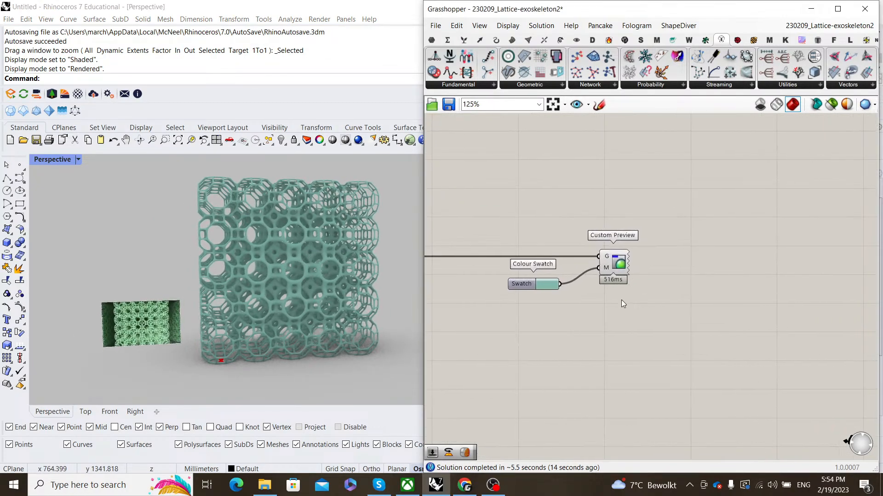
{"action": "left_click_drag", "start_coordinate": [622, 300], "coordinate": [509, 223]}
{"action": "scroll", "coordinate": [577, 259], "scroll_direction": "down", "scroll_amount": 4}
{"action": "left_click_drag", "start_coordinate": [560, 254], "coordinate": [696, 255]}
{"action": "left_click", "coordinate": [529, 200]}
- Orbit and pan the Perspective view to re-inspect the lattice
{"action": "scroll", "coordinate": [530, 199], "scroll_direction": "up", "scroll_amount": 1}
{"action": "scroll", "coordinate": [140, 352], "scroll_direction": "up", "scroll_amount": 5}
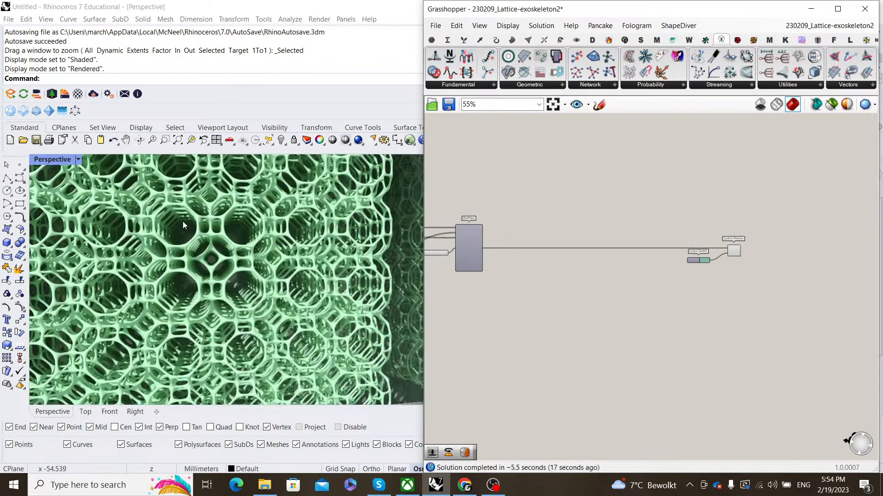
{"action": "scroll", "coordinate": [147, 305], "scroll_direction": "down", "scroll_amount": 6}
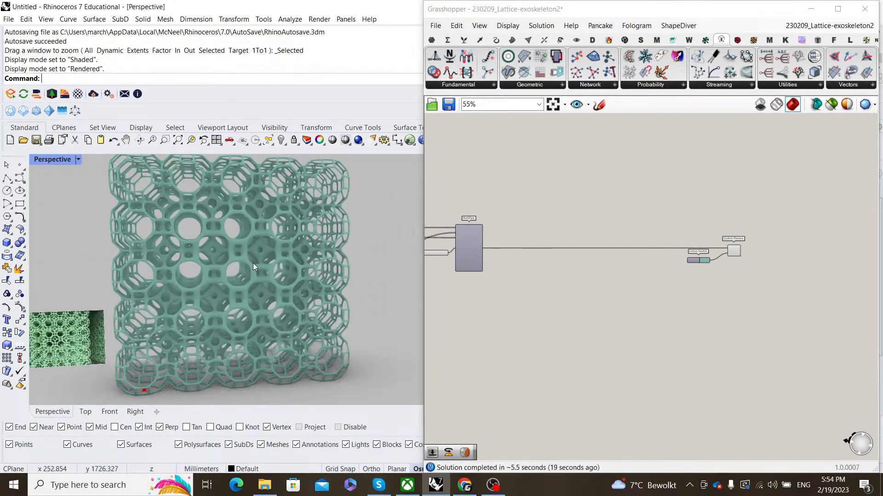
{"action": "mouse_move", "coordinate": [253, 263]}
{"action": "right_mouse_down"}
{"action": "mouse_move", "coordinate": [225, 264]}
{"action": "mouse_move", "coordinate": [247, 270]}
{"action": "right_mouse_up"}
{"action": "scroll", "coordinate": [225, 264], "scroll_direction": "up", "scroll_amount": 5}
{"action": "scroll", "coordinate": [225, 264], "scroll_direction": "down", "scroll_amount": 3}
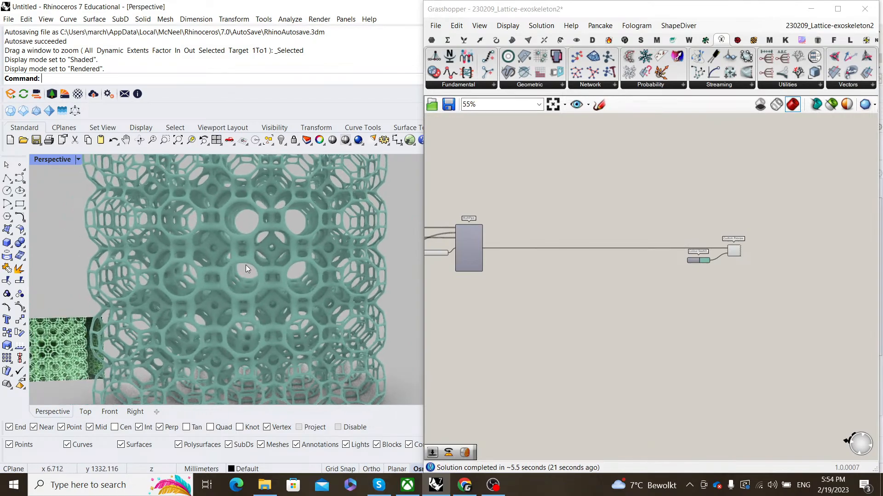
{"action": "scroll", "coordinate": [534, 268], "scroll_direction": "down", "scroll_amount": 3}
{"action": "right_click_drag", "start_coordinate": [534, 267], "coordinate": [559, 268]}
{"action": "scroll", "coordinate": [556, 253], "scroll_direction": "up", "scroll_amount": 6}
{"action": "scroll", "coordinate": [552, 260], "scroll_direction": "down", "scroll_amount": 4}
- Shift the two preview components even further right, clear of the lattice definition
{"action": "right_click_drag", "start_coordinate": [772, 322], "coordinate": [676, 323]}
{"action": "left_click_drag", "start_coordinate": [676, 323], "coordinate": [577, 227]}
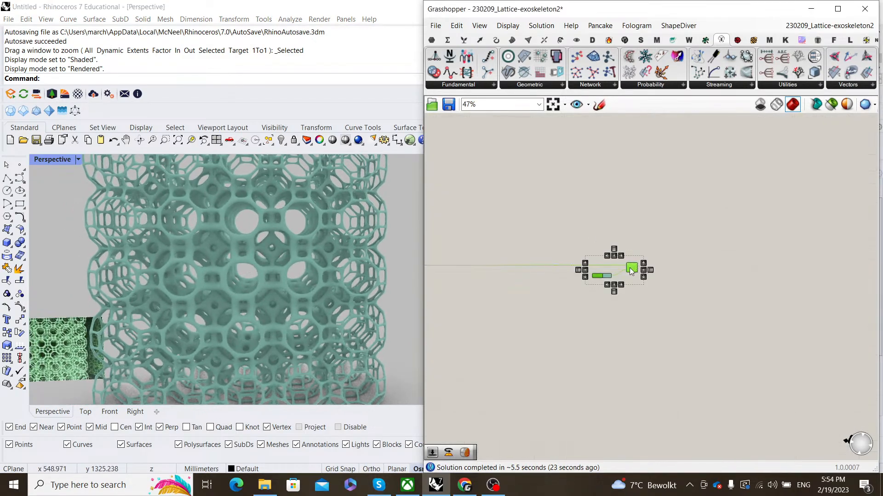
{"action": "left_click_drag", "start_coordinate": [632, 268], "coordinate": [750, 268]}
{"action": "left_click", "coordinate": [683, 217]}
- Pan the canvas back to MultiPipe and orbit around the lattice
{"action": "right_click_drag", "start_coordinate": [464, 241], "coordinate": [652, 238]}
{"action": "scroll", "coordinate": [575, 267], "scroll_direction": "up", "scroll_amount": 1}
{"action": "scroll", "coordinate": [245, 287], "scroll_direction": "up", "scroll_amount": 5}
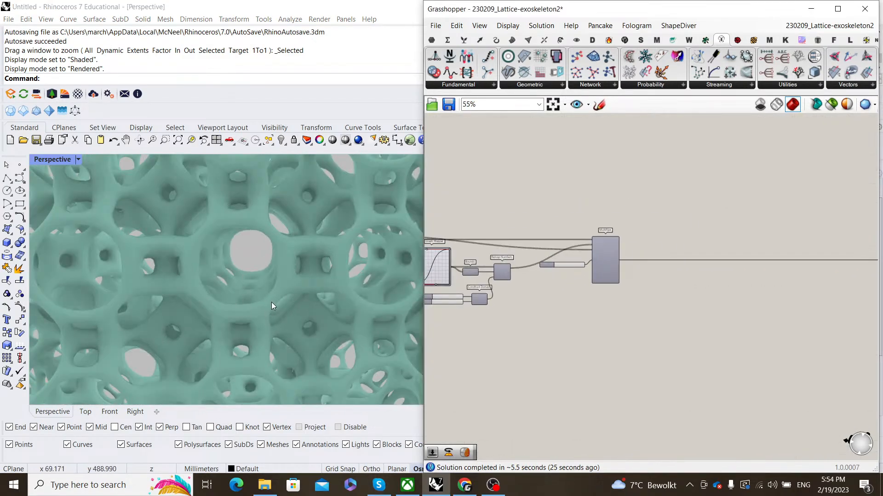
{"action": "scroll", "coordinate": [271, 302], "scroll_direction": "down", "scroll_amount": 5}
{"action": "right_click_drag", "start_coordinate": [272, 302], "coordinate": [258, 285]}
{"action": "scroll", "coordinate": [239, 288], "scroll_direction": "up", "scroll_amount": 5}
{"action": "scroll", "coordinate": [266, 269], "scroll_direction": "down", "scroll_amount": 7}
{"action": "right_click_drag", "start_coordinate": [638, 256], "coordinate": [607, 289]}
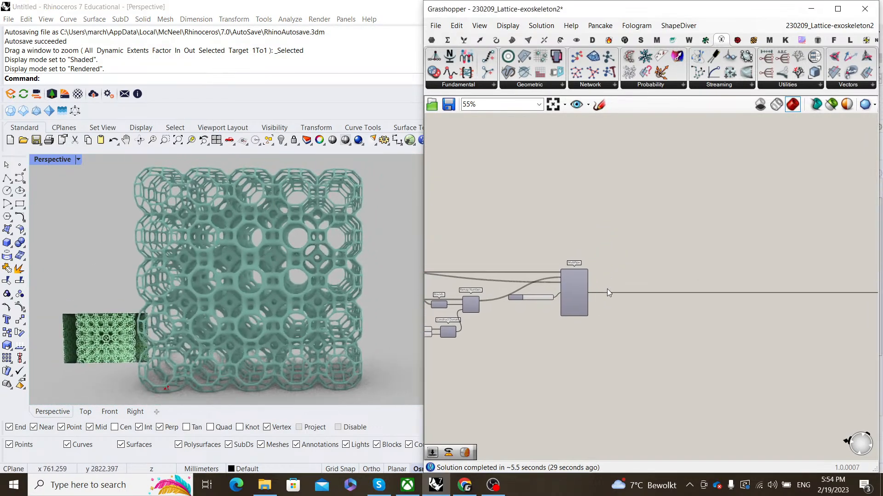
{"action": "scroll", "coordinate": [611, 276], "scroll_direction": "up", "scroll_amount": 5}
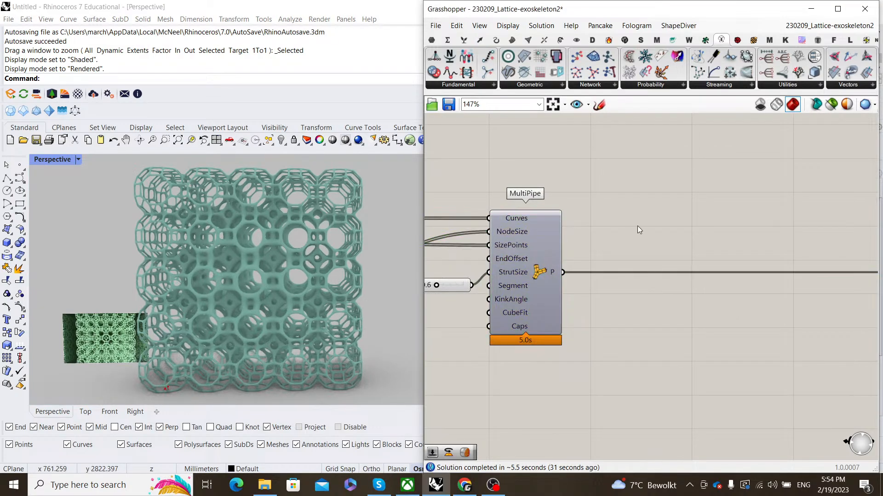
{"action": "scroll", "coordinate": [597, 244], "scroll_direction": "down", "scroll_amount": 3}
- Add a Mesh from SubD component fed by MultiPipe, deleting a mistakenly placed SubD from Mesh
{"action": "left_click", "coordinate": [504, 266]}
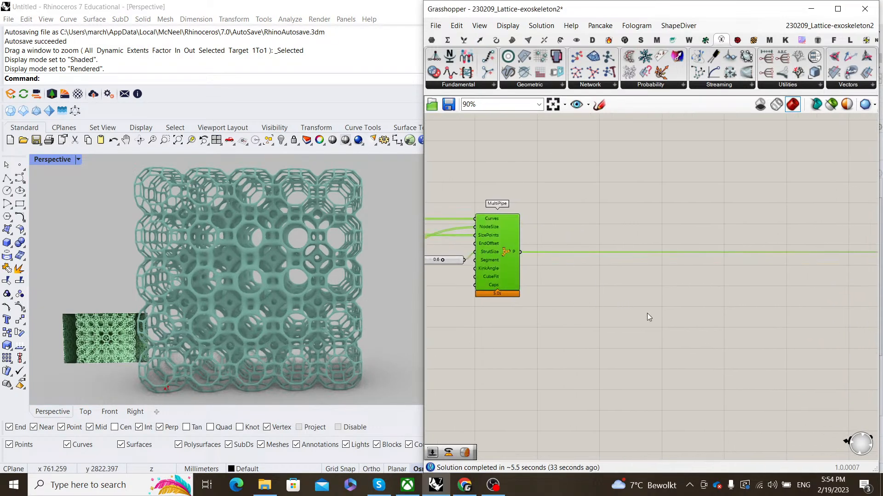
{"action": "double_click", "coordinate": [619, 303]}
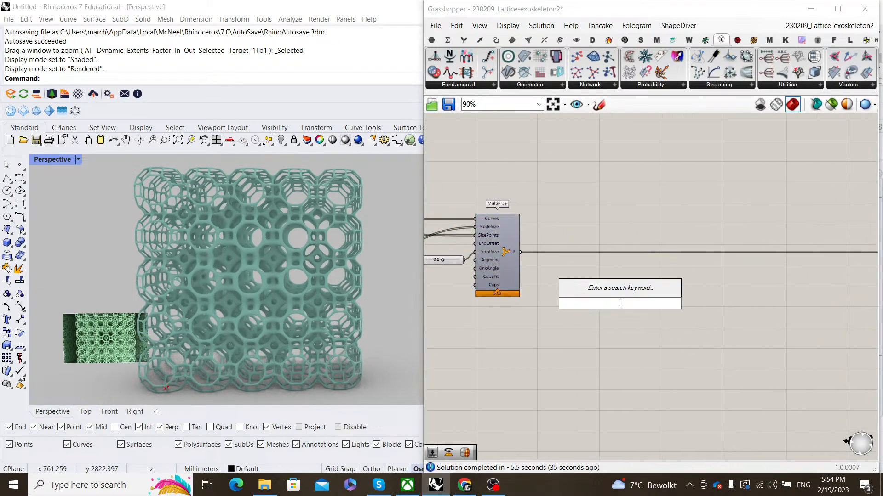
{"action": "type", "text": "mesh from "}
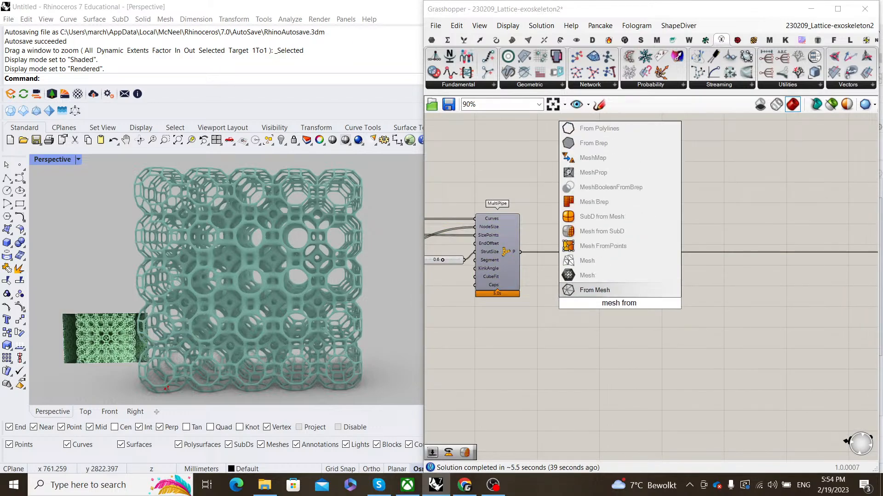
{"action": "type", "text": "subd"}
{"action": "left_click", "coordinate": [598, 288]}
{"action": "scroll", "coordinate": [625, 296], "scroll_direction": "up", "scroll_amount": 3}
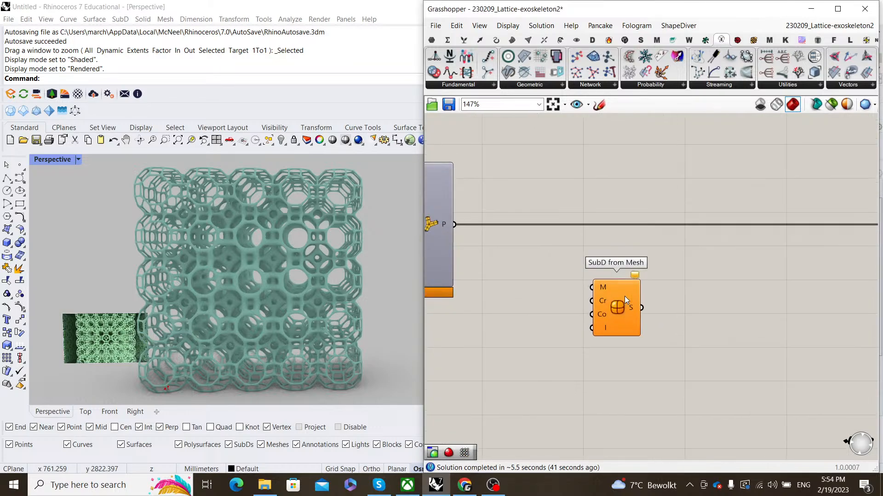
{"action": "left_click", "coordinate": [631, 329]}
{"action": "key", "text": "Delete"}
{"action": "double_click", "coordinate": [630, 330]}
{"action": "type", "text": "mesh fro"}
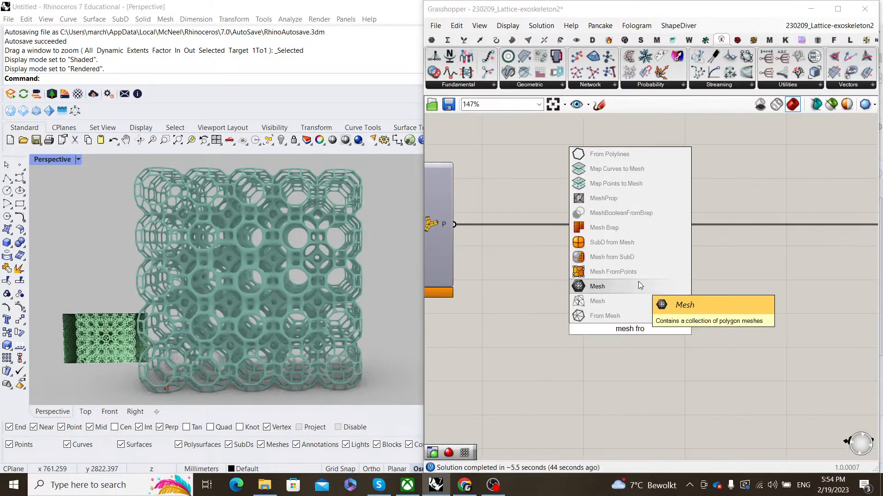
{"action": "key", "text": "Return"}
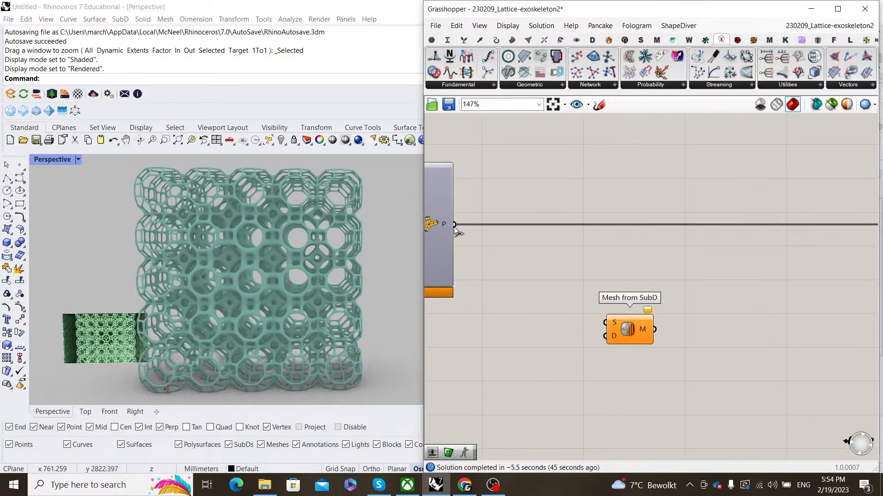
{"action": "left_click_drag", "start_coordinate": [454, 225], "coordinate": [624, 302]}
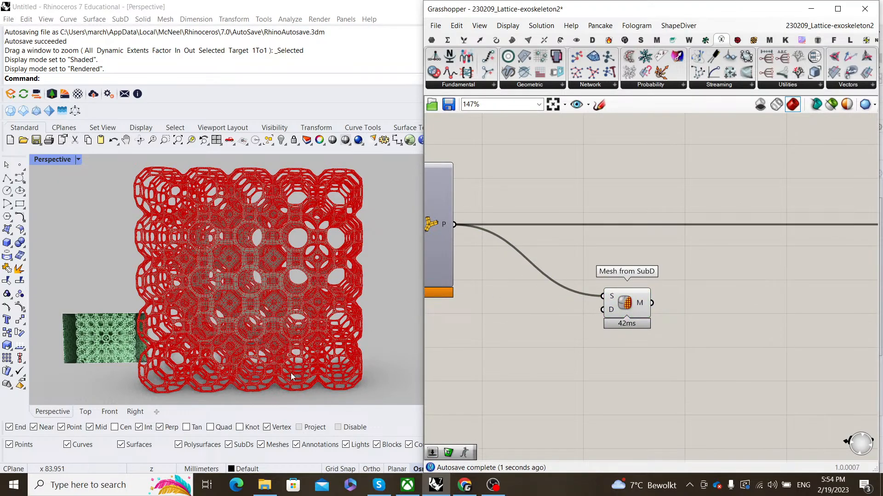
- Orbit the lattice to view it from above and side-on
{"action": "scroll", "coordinate": [291, 377], "scroll_direction": "up", "scroll_amount": 5}
{"action": "scroll", "coordinate": [235, 327], "scroll_direction": "down", "scroll_amount": 5}
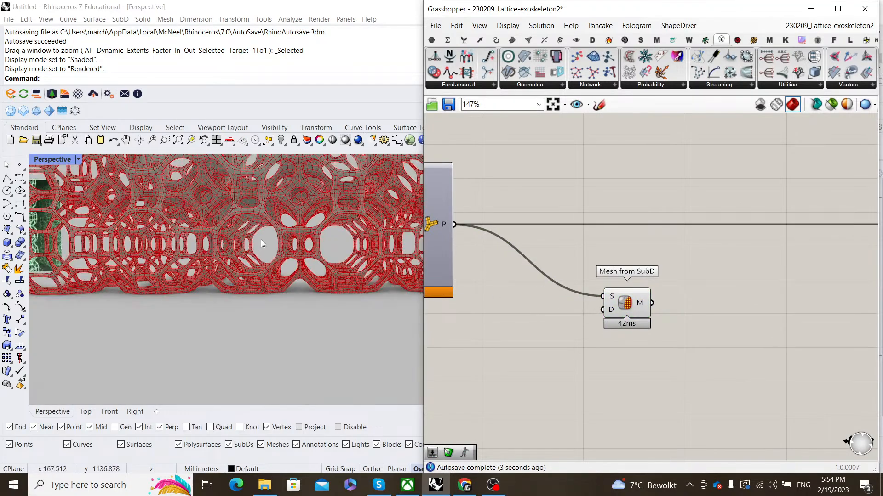
{"action": "right_click_drag", "start_coordinate": [235, 303], "coordinate": [268, 350]}
{"action": "scroll", "coordinate": [288, 342], "scroll_direction": "up", "scroll_amount": 6}
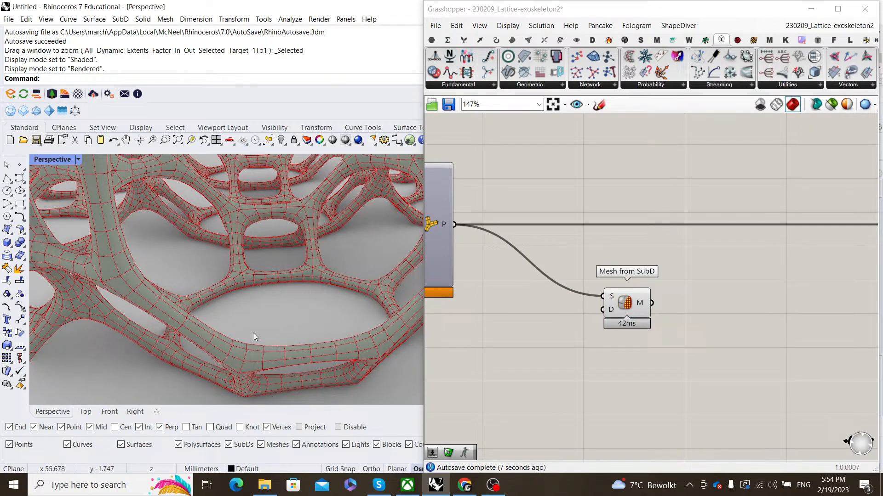
{"action": "right_click_drag", "start_coordinate": [253, 332], "coordinate": [291, 354]}
{"action": "scroll", "coordinate": [291, 354], "scroll_direction": "down", "scroll_amount": 10}
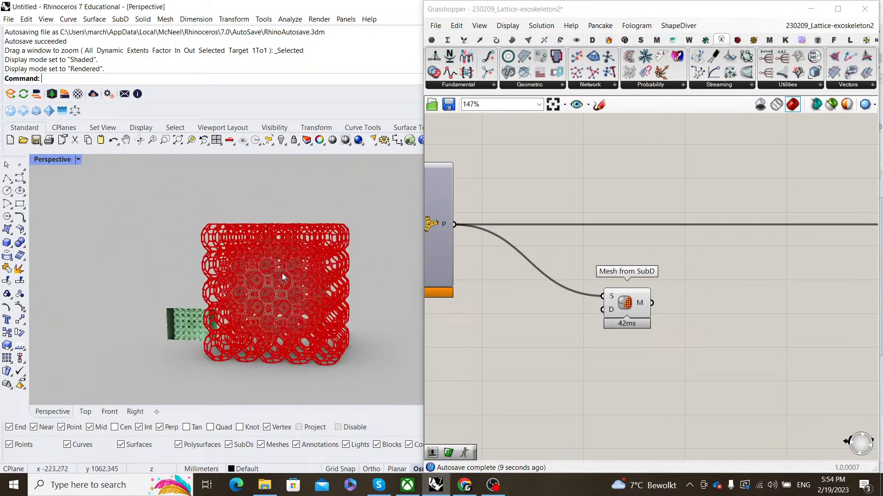
{"action": "scroll", "coordinate": [282, 276], "scroll_direction": "up", "scroll_amount": 8}
{"action": "scroll", "coordinate": [297, 249], "scroll_direction": "down", "scroll_amount": 2}
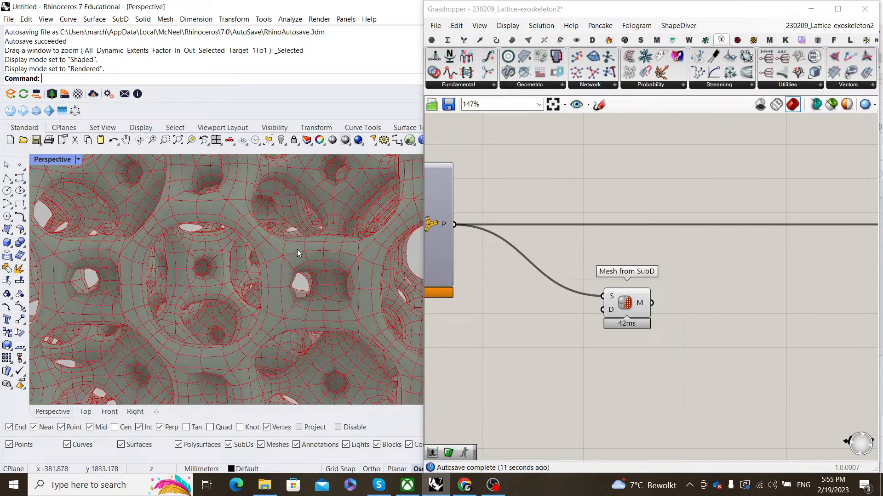
{"action": "scroll", "coordinate": [336, 265], "scroll_direction": "down", "scroll_amount": 2}
- Nudge the Mesh from SubD component up-left and shift the canvas
{"action": "left_click_drag", "start_coordinate": [625, 306], "coordinate": [605, 297]}
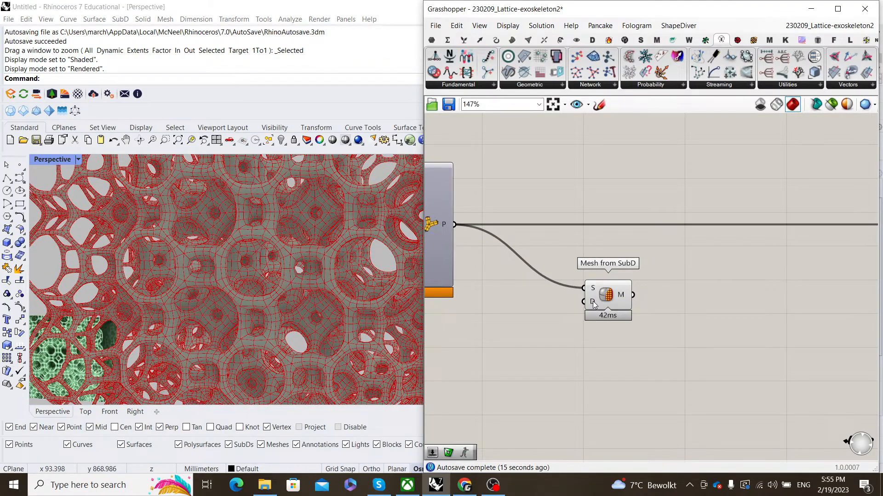
{"action": "scroll", "coordinate": [295, 344], "scroll_direction": "down", "scroll_amount": 8}
{"action": "scroll", "coordinate": [287, 298], "scroll_direction": "up", "scroll_amount": 8}
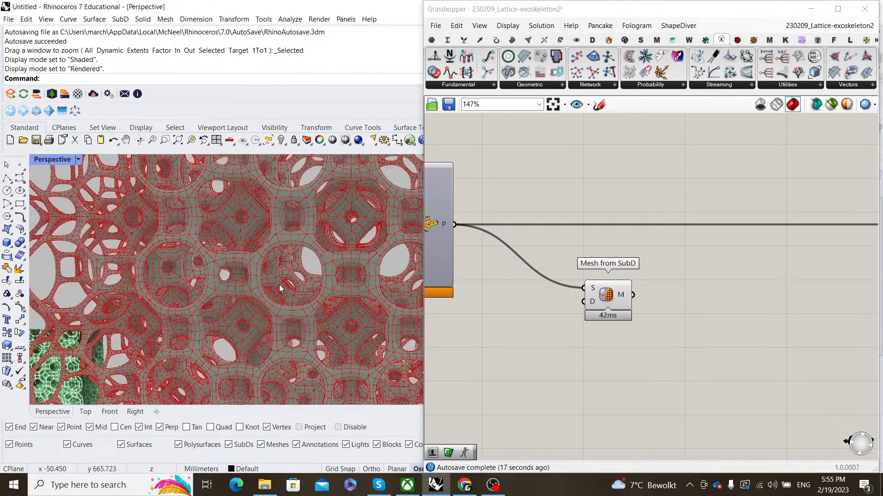
{"action": "scroll", "coordinate": [294, 313], "scroll_direction": "down", "scroll_amount": 2}
{"action": "right_click_drag", "start_coordinate": [682, 302], "coordinate": [643, 340]}
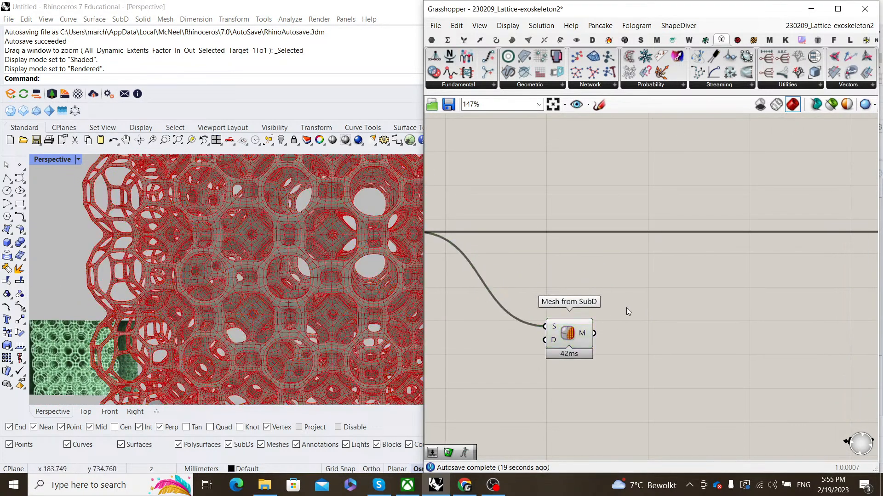
- Add a Weaverbird Picture Frame component and wire Mesh from SubD into its M input
{"action": "left_click", "coordinate": [688, 39]}
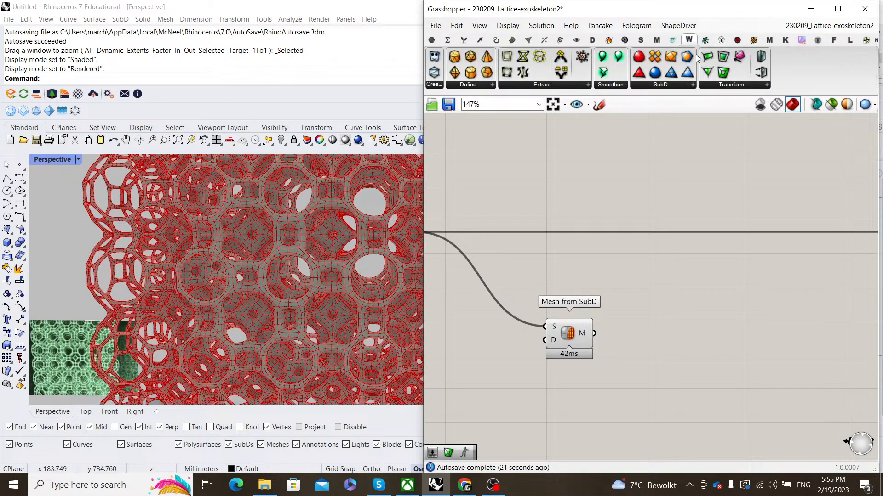
{"action": "left_click", "coordinate": [733, 85]}
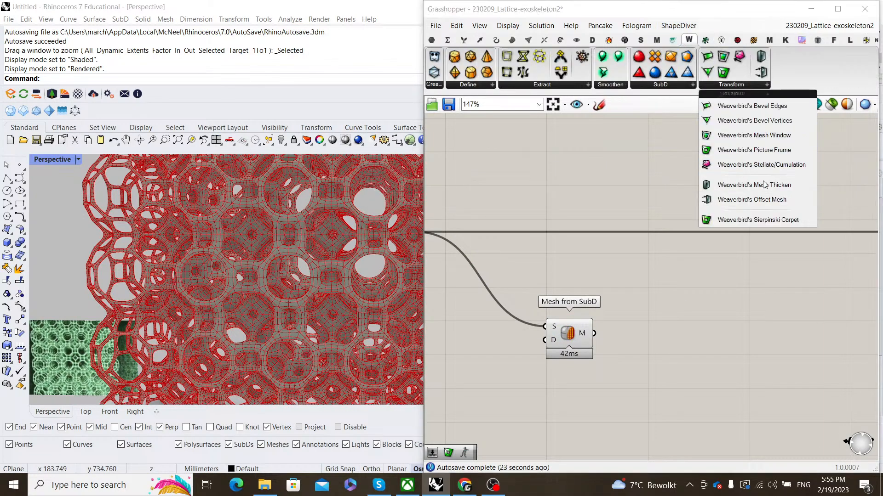
{"action": "left_click", "coordinate": [754, 150]}
{"action": "left_click", "coordinate": [738, 329]}
{"action": "right_click_drag", "start_coordinate": [678, 278], "coordinate": [650, 262]}
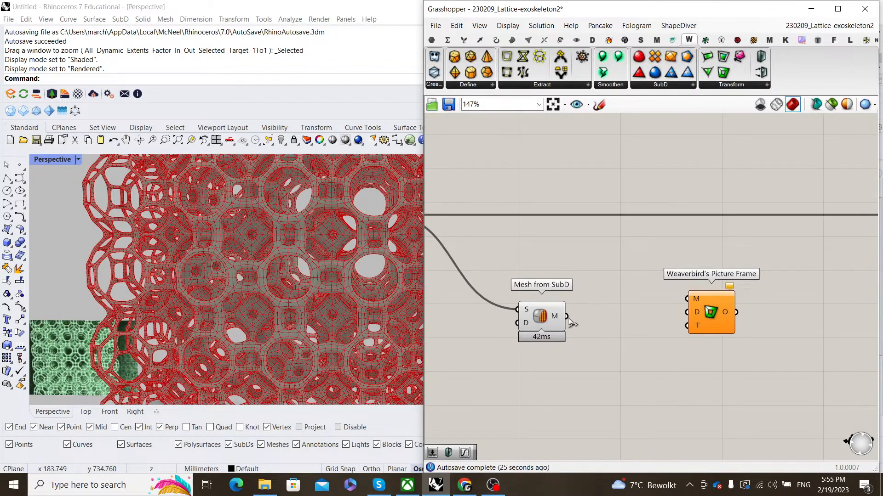
{"action": "left_click_drag", "start_coordinate": [568, 317], "coordinate": [749, 329]}
{"action": "left_click", "coordinate": [682, 291]}
{"action": "right_click_drag", "start_coordinate": [681, 291], "coordinate": [690, 249]}
- Turn Preview Off on the Mesh from SubD component
{"action": "left_click", "coordinate": [549, 274]}
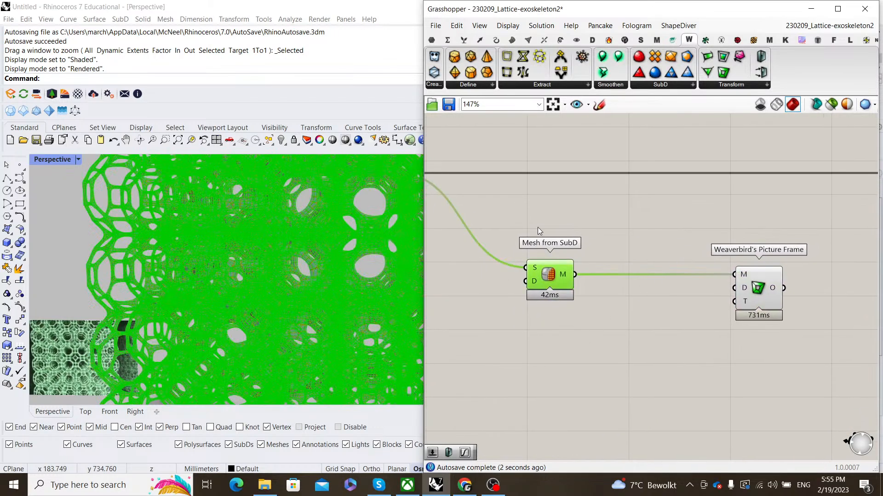
{"action": "right_click", "coordinate": [541, 220]}
{"action": "left_click", "coordinate": [573, 238]}
{"action": "left_click", "coordinate": [593, 226]}
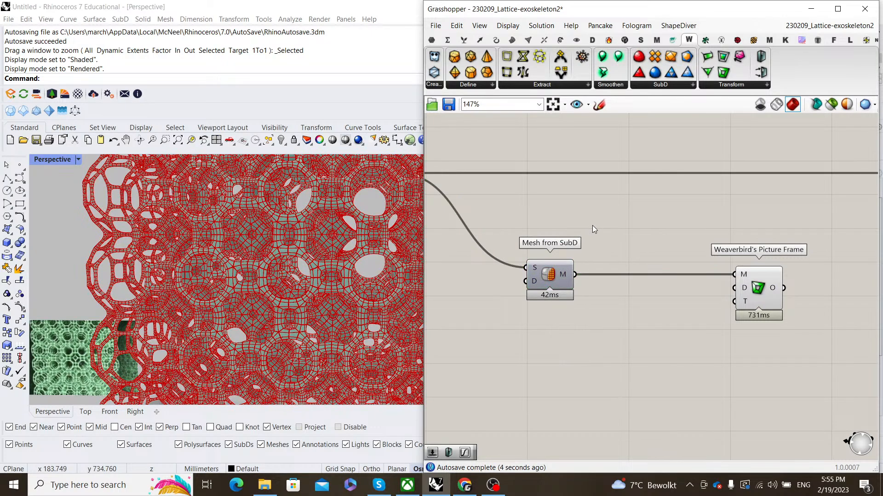
- Reposition the Picture Frame component on the canvas
{"action": "scroll", "coordinate": [703, 297], "scroll_direction": "down", "scroll_amount": 2}
{"action": "scroll", "coordinate": [779, 303], "scroll_direction": "up", "scroll_amount": 2}
{"action": "right_click_drag", "start_coordinate": [779, 303], "coordinate": [720, 299]}
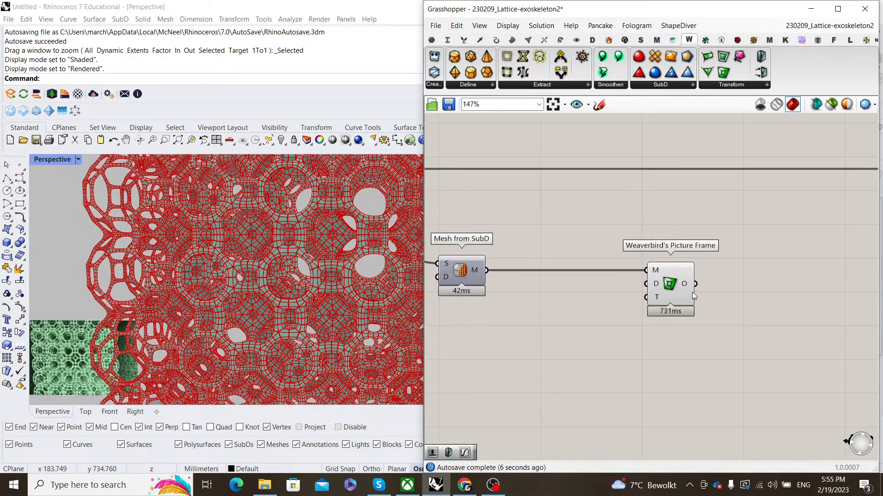
{"action": "left_click_drag", "start_coordinate": [669, 286], "coordinate": [711, 285]}
{"action": "left_click", "coordinate": [619, 305]}
{"action": "right_click_drag", "start_coordinate": [598, 313], "coordinate": [635, 316]}
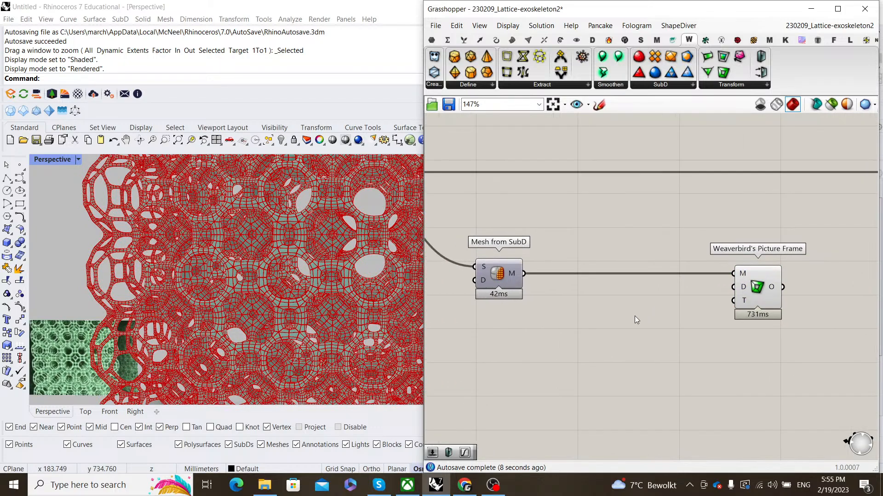
{"action": "scroll", "coordinate": [737, 301], "scroll_direction": "up", "scroll_amount": 3}
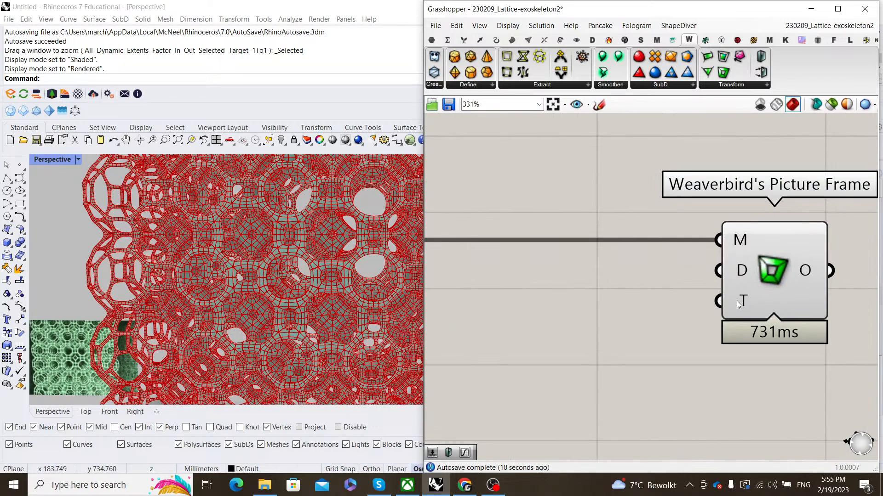
{"action": "scroll", "coordinate": [771, 269], "scroll_direction": "down", "scroll_amount": 3}
{"action": "left_click_drag", "start_coordinate": [770, 269], "coordinate": [705, 267]}
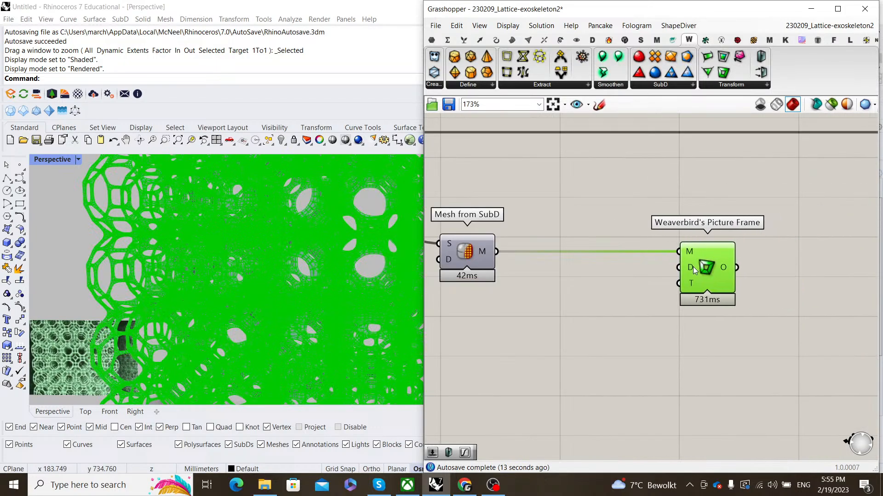
{"action": "mouse_move", "coordinate": [694, 269]}
{"action": "left_click", "coordinate": [598, 331]}
{"action": "scroll", "coordinate": [317, 282], "scroll_direction": "up", "scroll_amount": 5}
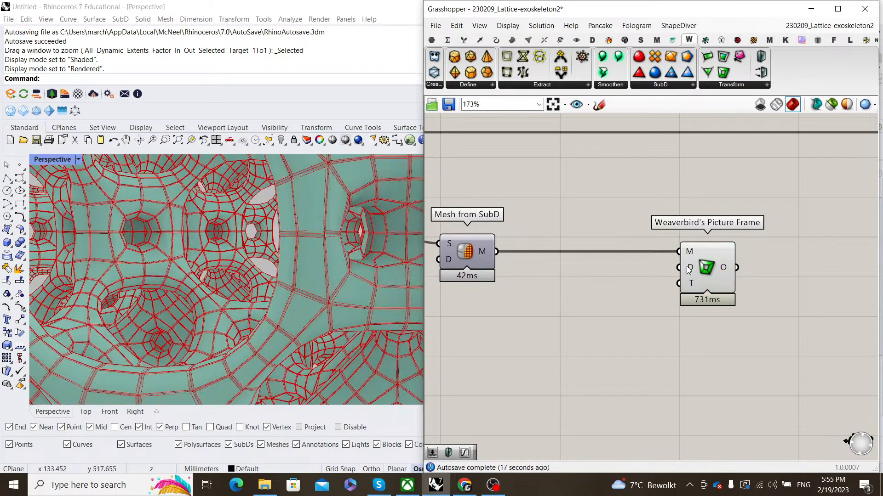
- Create an 8.5 number slider, wire it into Picture Frame's D input, and place it alongside
{"action": "double_click", "coordinate": [575, 305]}
{"action": "type", "text": "8"}
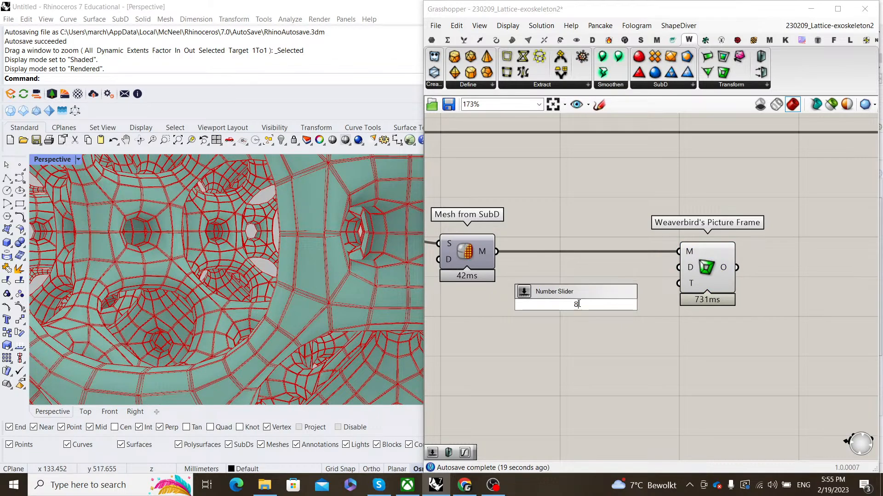
{"action": "type", "text": ".5"}
{"action": "key", "text": "Return"}
{"action": "left_click_drag", "start_coordinate": [641, 305], "coordinate": [679, 268]}
{"action": "scroll", "coordinate": [278, 308], "scroll_direction": "down", "scroll_amount": 8}
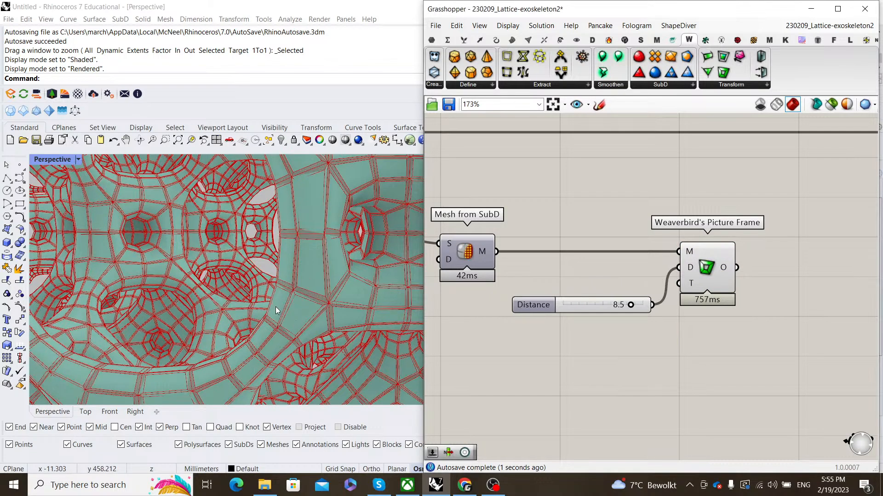
{"action": "scroll", "coordinate": [521, 236], "scroll_direction": "down", "scroll_amount": 1}
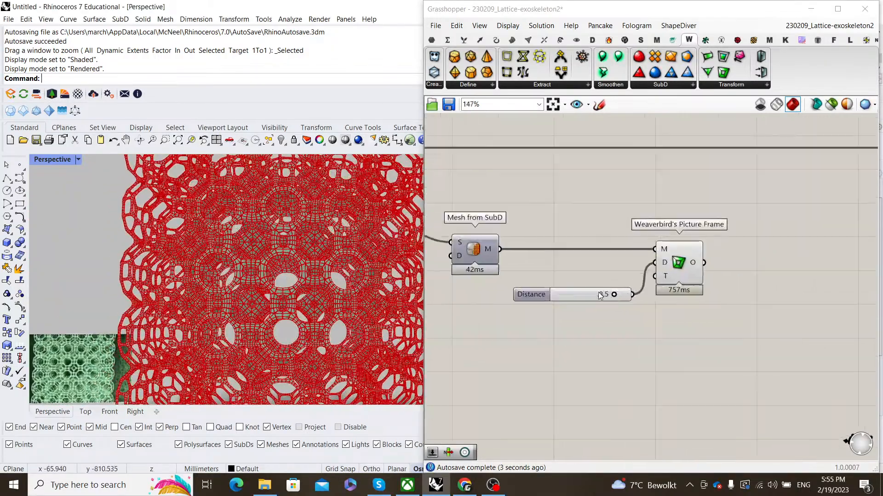
{"action": "left_click_drag", "start_coordinate": [567, 290], "coordinate": [577, 258]}
{"action": "left_click", "coordinate": [616, 296]}
{"action": "scroll", "coordinate": [615, 293], "scroll_direction": "down", "scroll_amount": 1}
{"action": "right_click_drag", "start_coordinate": [615, 294], "coordinate": [521, 298]}
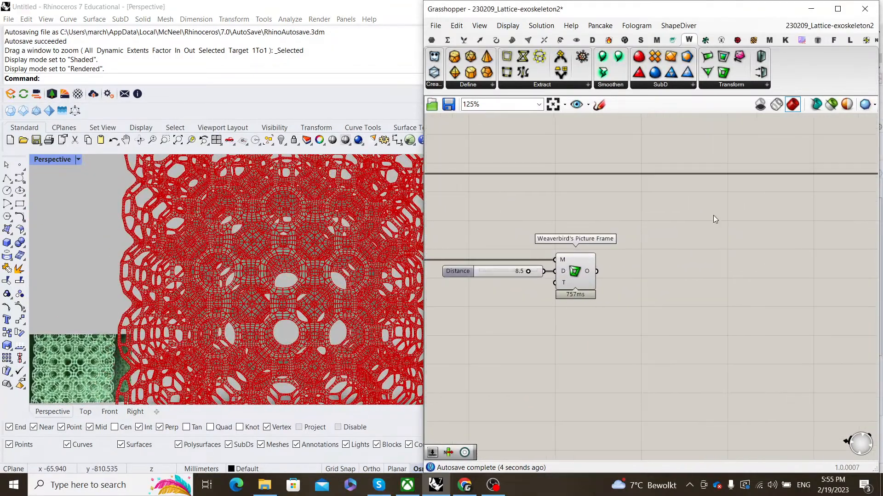
{"action": "left_click", "coordinate": [749, 87]}
{"action": "left_click_drag", "start_coordinate": [759, 189], "coordinate": [731, 305]}
{"action": "scroll", "coordinate": [729, 302], "scroll_direction": "up", "scroll_amount": 4}
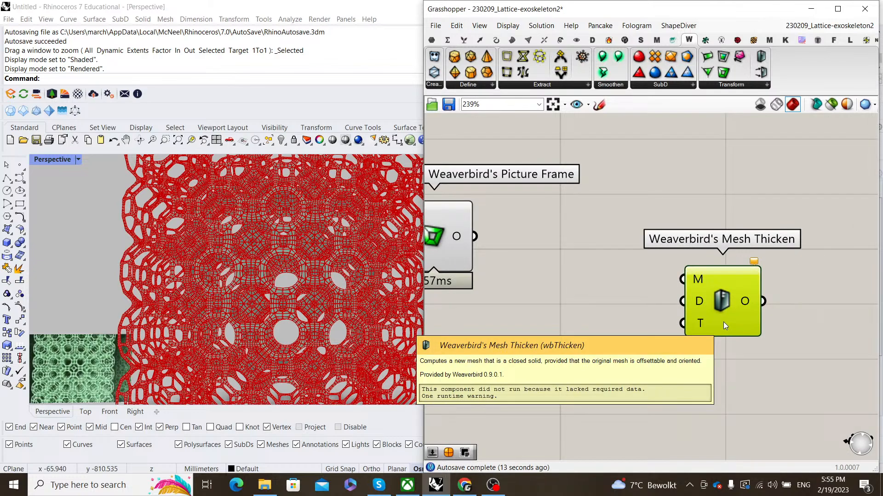
{"action": "scroll", "coordinate": [689, 304], "scroll_direction": "down", "scroll_amount": 3}
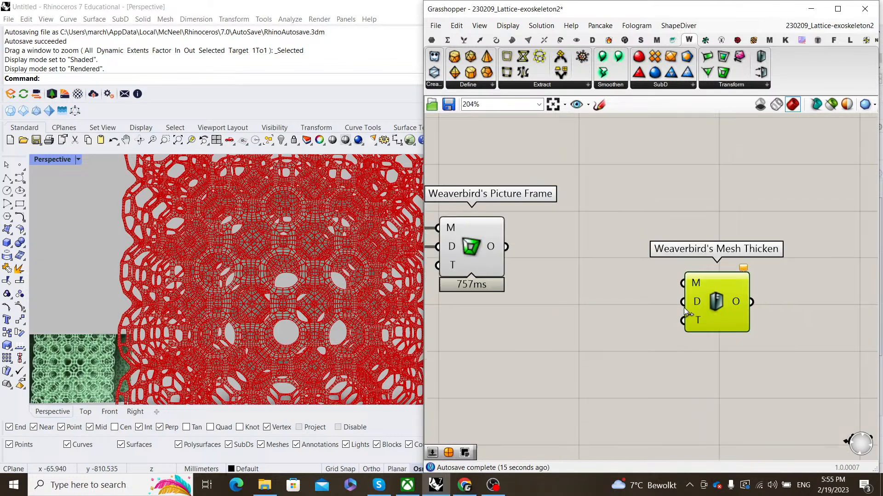
{"action": "scroll", "coordinate": [672, 285], "scroll_direction": "up", "scroll_amount": 2}
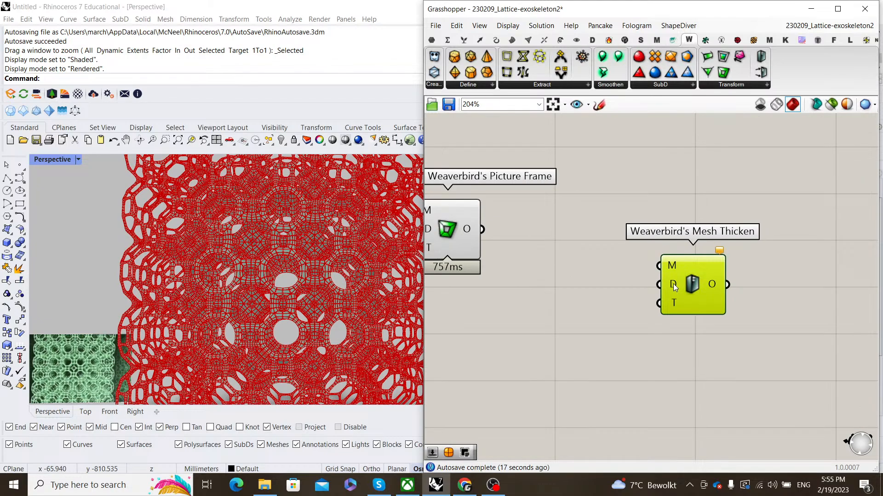
{"action": "scroll", "coordinate": [611, 306], "scroll_direction": "down", "scroll_amount": 3}
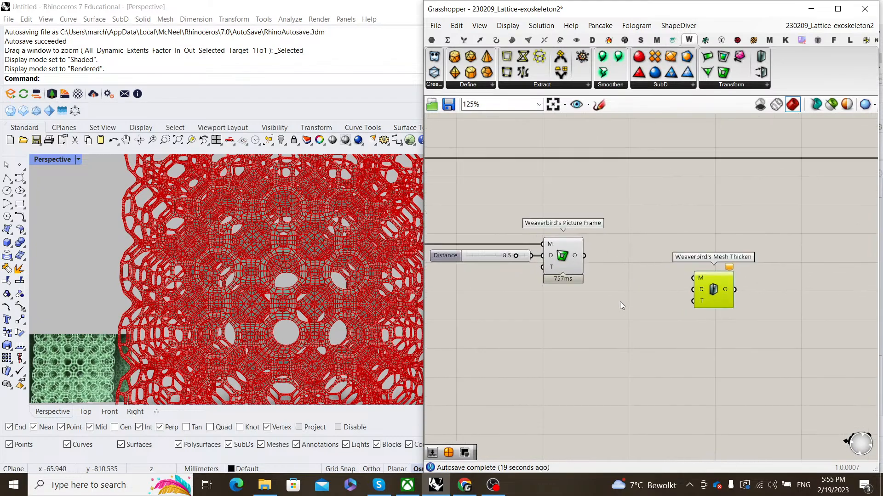
{"action": "double_click", "coordinate": [620, 301]}
{"action": "type", "text": "0.1"}
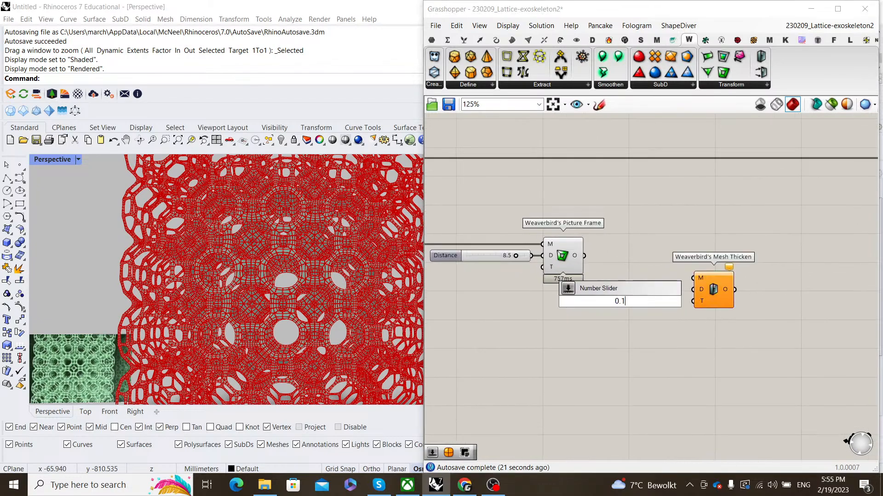
{"action": "type", "text": "5"}
{"action": "key", "text": "Return"}
{"action": "scroll", "coordinate": [675, 305], "scroll_direction": "up", "scroll_amount": 3}
{"action": "left_click_drag", "start_coordinate": [724, 284], "coordinate": [731, 277]}
{"action": "scroll", "coordinate": [718, 295], "scroll_direction": "down", "scroll_amount": 1}
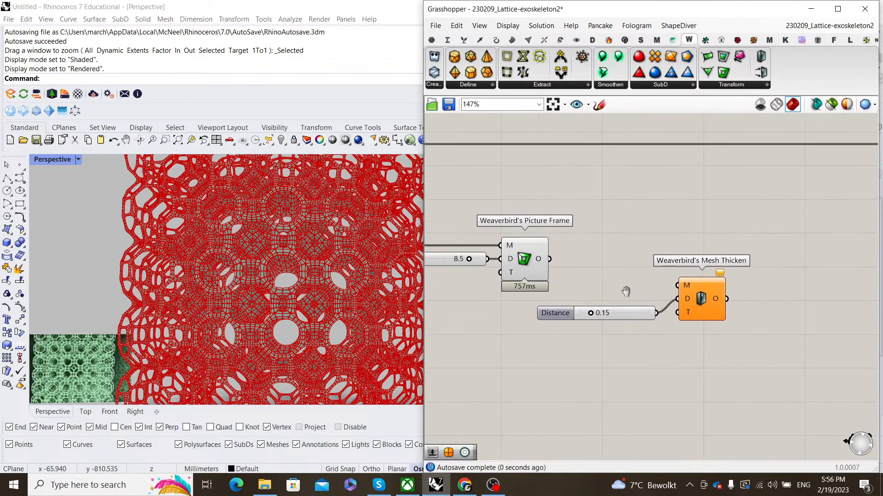
{"action": "left_click_drag", "start_coordinate": [543, 260], "coordinate": [694, 290]}
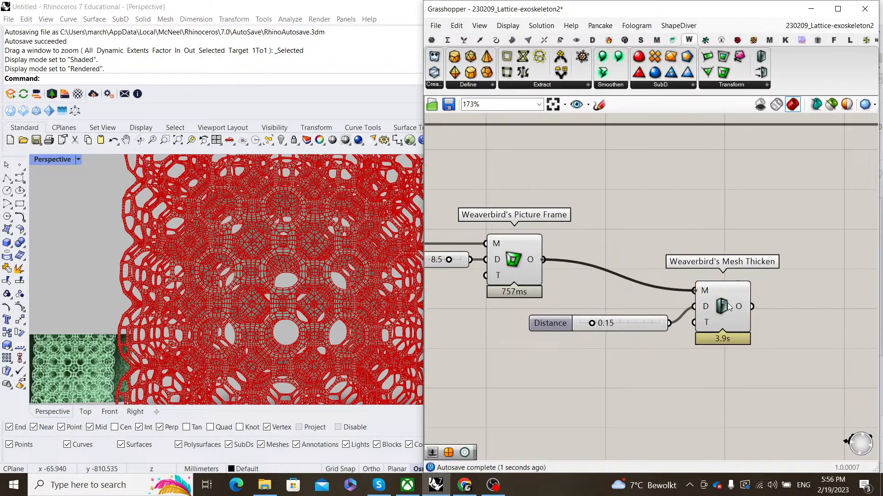
{"action": "left_click_drag", "start_coordinate": [727, 303], "coordinate": [758, 277]}
{"action": "left_click_drag", "start_coordinate": [660, 349], "coordinate": [534, 188]}
{"action": "right_click", "coordinate": [534, 188]}
{"action": "left_click", "coordinate": [570, 207]}
{"action": "scroll", "coordinate": [315, 265], "scroll_direction": "down", "scroll_amount": 2}
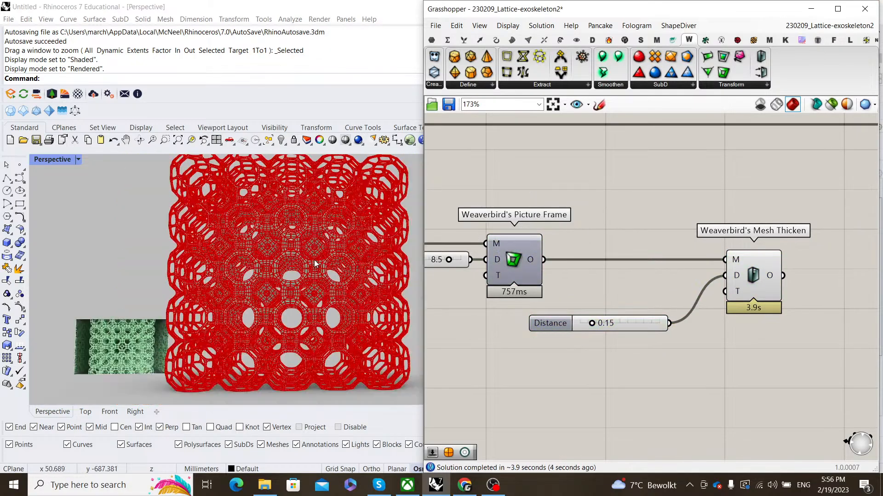
{"action": "scroll", "coordinate": [279, 297], "scroll_direction": "up", "scroll_amount": 5}
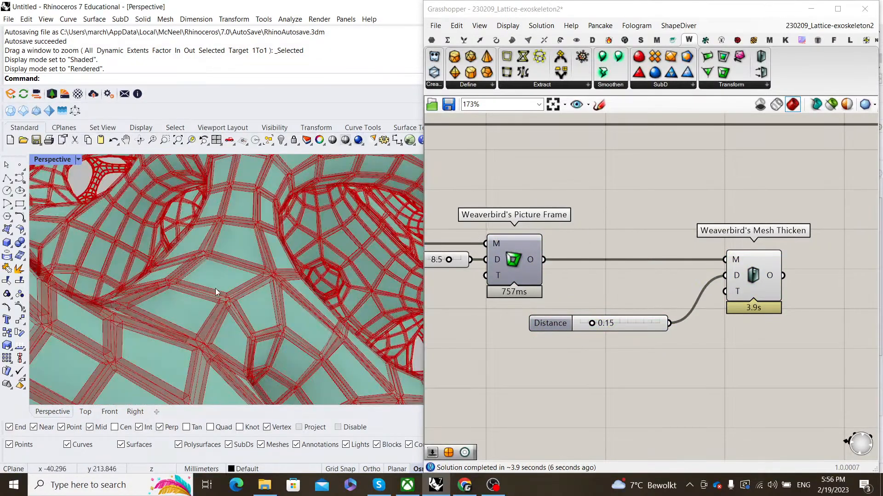
{"action": "scroll", "coordinate": [221, 285], "scroll_direction": "down", "scroll_amount": 5}
{"action": "scroll", "coordinate": [246, 246], "scroll_direction": "up", "scroll_amount": 4}
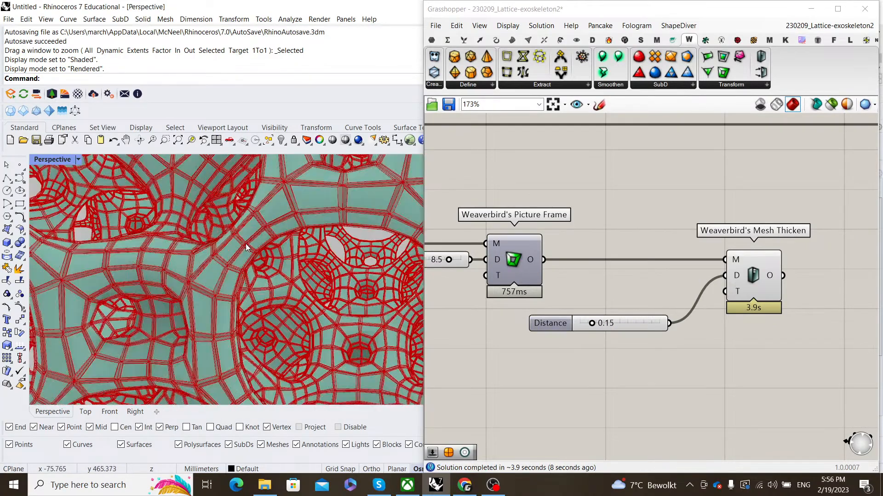
{"action": "scroll", "coordinate": [246, 248], "scroll_direction": "up", "scroll_amount": 3}
{"action": "scroll", "coordinate": [217, 289], "scroll_direction": "down", "scroll_amount": 3}
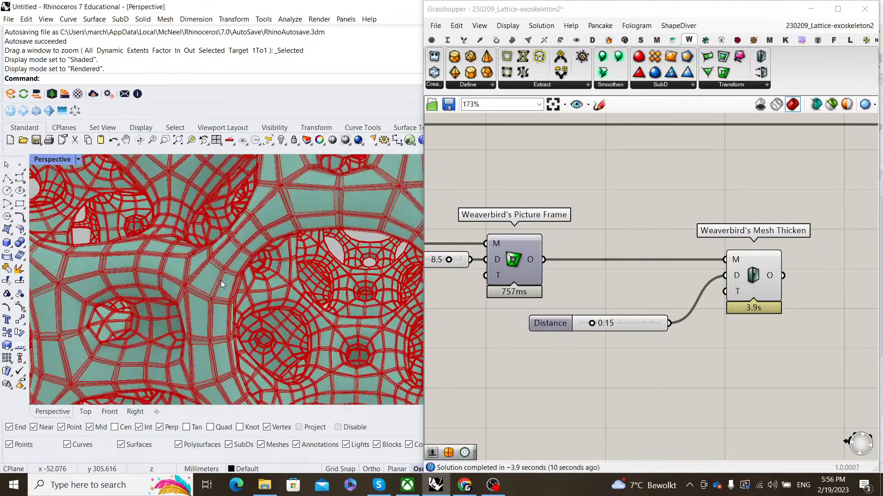
{"action": "scroll", "coordinate": [224, 287], "scroll_direction": "up", "scroll_amount": 3}
{"action": "scroll", "coordinate": [226, 288], "scroll_direction": "down", "scroll_amount": 3}
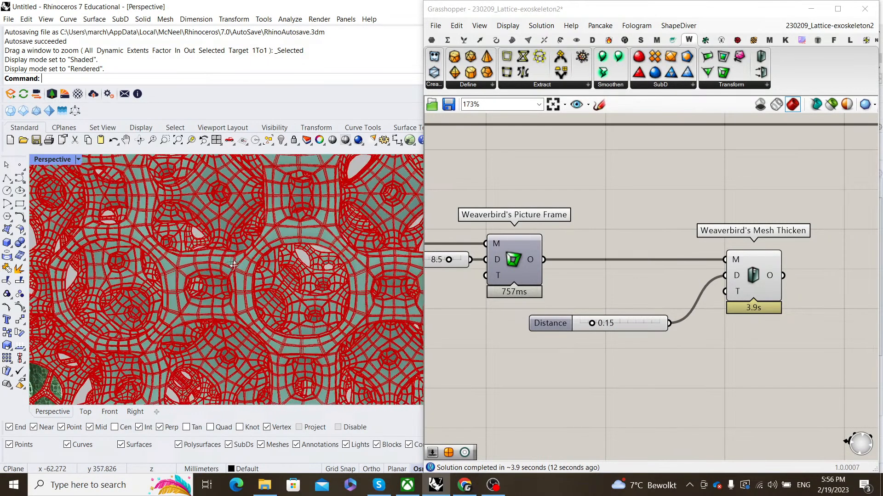
{"action": "scroll", "coordinate": [653, 273], "scroll_direction": "down", "scroll_amount": 2}
{"action": "scroll", "coordinate": [623, 277], "scroll_direction": "up", "scroll_amount": 2}
{"action": "scroll", "coordinate": [247, 263], "scroll_direction": "up", "scroll_amount": 3}
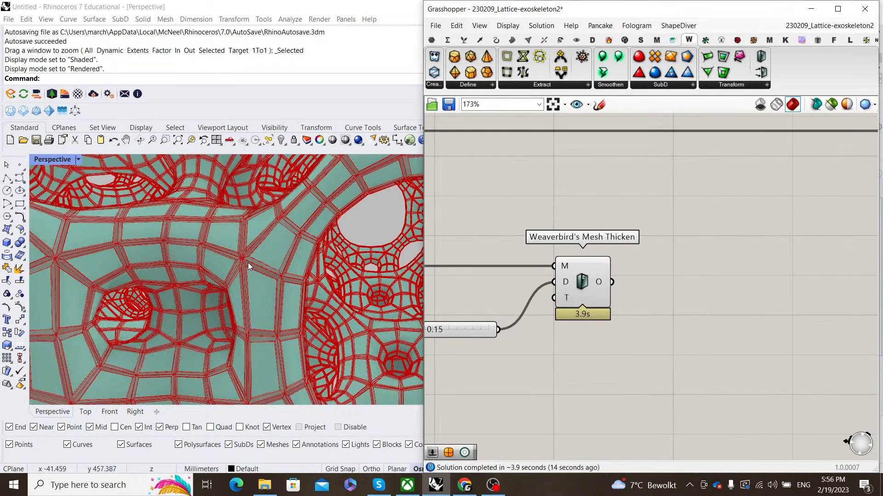
{"action": "right_click_drag", "start_coordinate": [654, 259], "coordinate": [626, 272]}
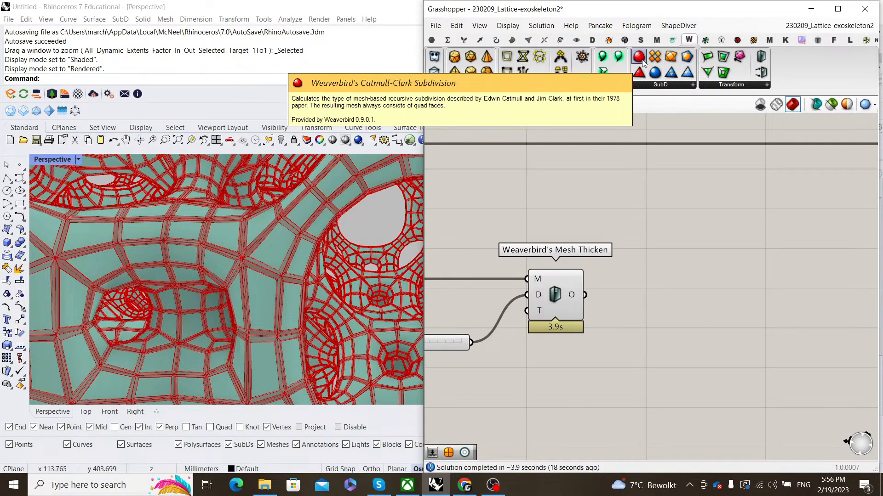
- Add a Catmull-Clark Subdivision component fed by Mesh Thicken's output
{"action": "left_click_drag", "start_coordinate": [642, 60], "coordinate": [760, 285]}
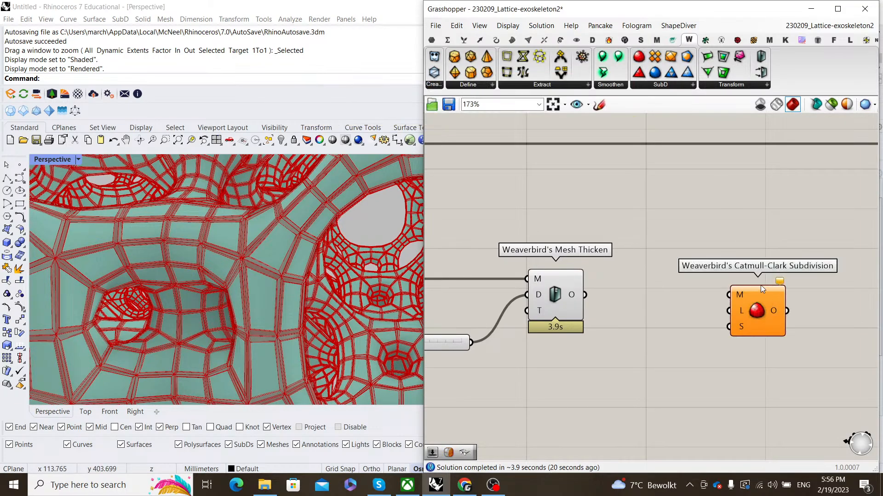
{"action": "scroll", "coordinate": [686, 234], "scroll_direction": "down", "scroll_amount": 2}
{"action": "left_click_drag", "start_coordinate": [585, 274], "coordinate": [707, 274]}
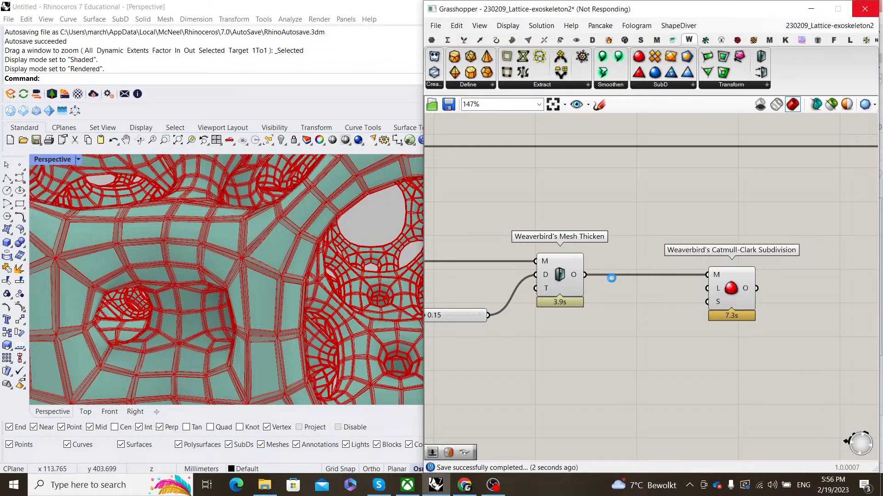
- Turn Preview Off on Mesh Thicken and add a Constant Quads Split fed by its output
{"action": "right_click", "coordinate": [591, 225]}
{"action": "left_click", "coordinate": [610, 241]}
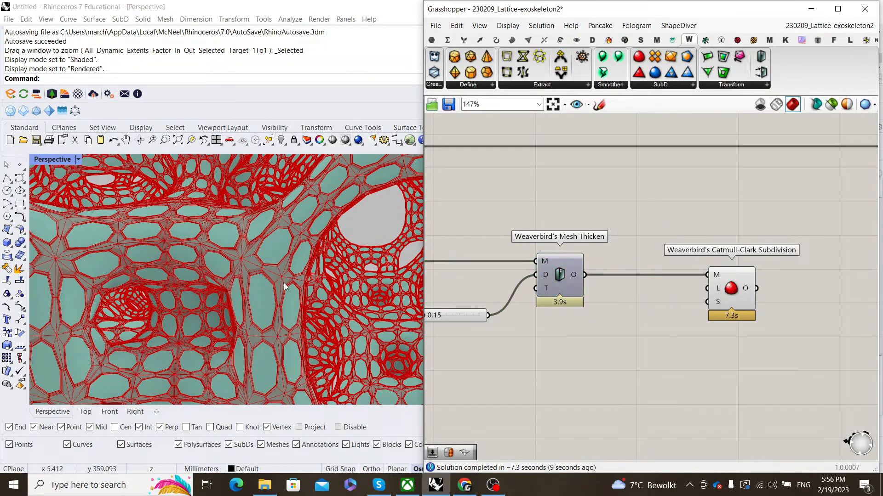
{"action": "scroll", "coordinate": [247, 260], "scroll_direction": "down", "scroll_amount": 5}
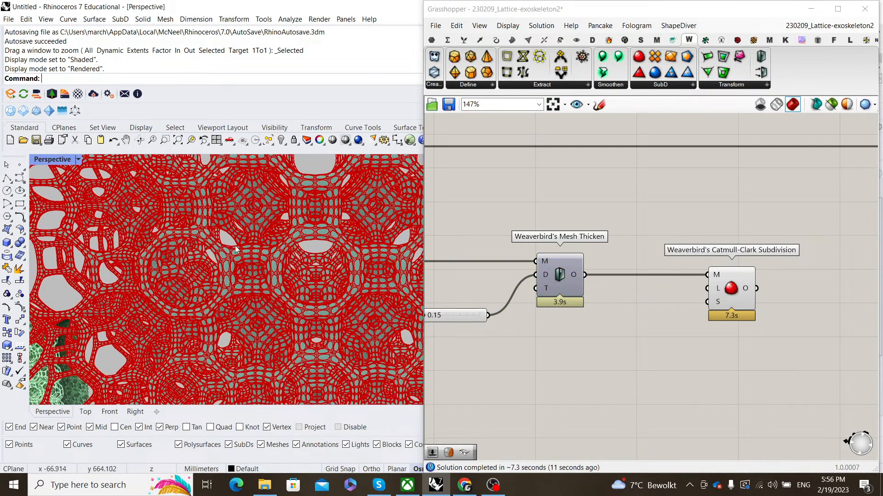
{"action": "scroll", "coordinate": [235, 249], "scroll_direction": "up", "scroll_amount": 5}
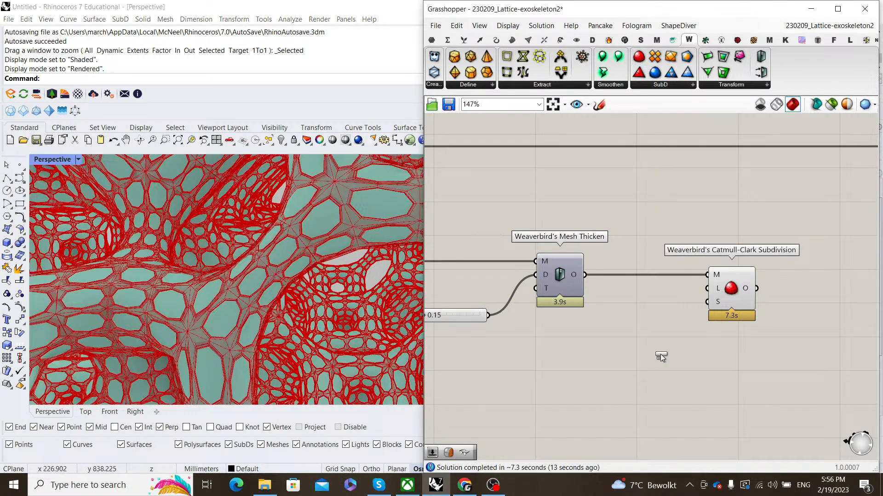
{"action": "left_click_drag", "start_coordinate": [660, 357], "coordinate": [656, 354]}
{"action": "left_click_drag", "start_coordinate": [584, 274], "coordinate": [637, 339]}
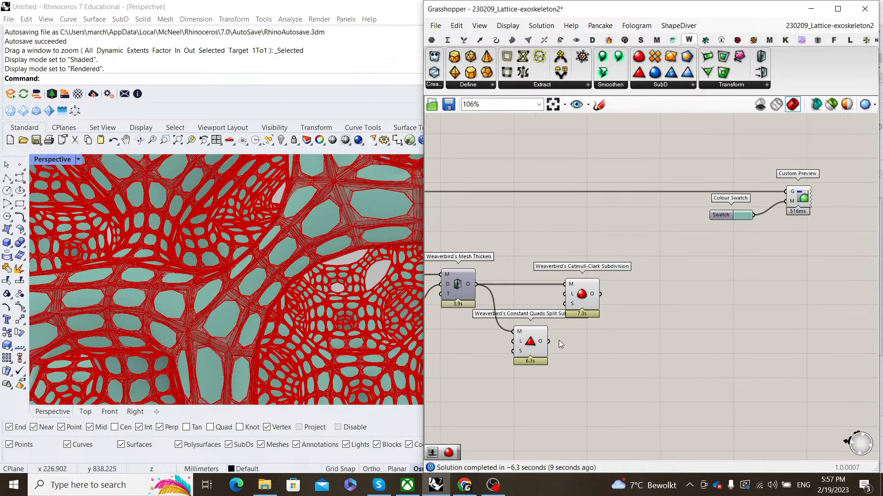
- Turn off the Constant Quads Split component's preview
{"action": "scroll", "coordinate": [559, 340], "scroll_direction": "up", "scroll_amount": 3}
{"action": "left_click", "coordinate": [526, 326]}
{"action": "middle_click", "coordinate": [607, 341]}
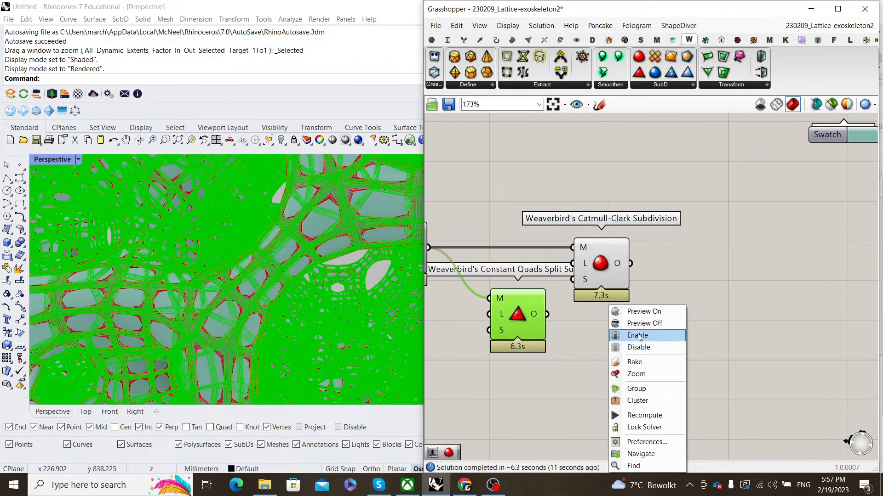
{"action": "left_click", "coordinate": [647, 327]}
{"action": "left_click", "coordinate": [646, 327]}
- Move the Constant Quads Split component beside Catmull-Clark
{"action": "right_click_drag", "start_coordinate": [566, 303], "coordinate": [583, 328]}
{"action": "left_click_drag", "start_coordinate": [551, 343], "coordinate": [550, 293]}
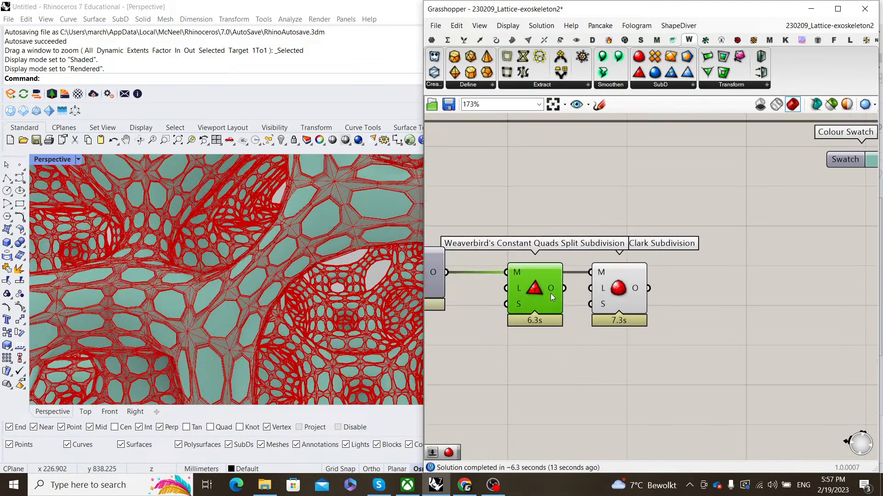
{"action": "left_click", "coordinate": [582, 232]}
- Move Catmull-Clark further right and rearrange the quad split components on the canvas
{"action": "left_click_drag", "start_coordinate": [623, 288], "coordinate": [716, 286]}
{"action": "left_click", "coordinate": [591, 256]}
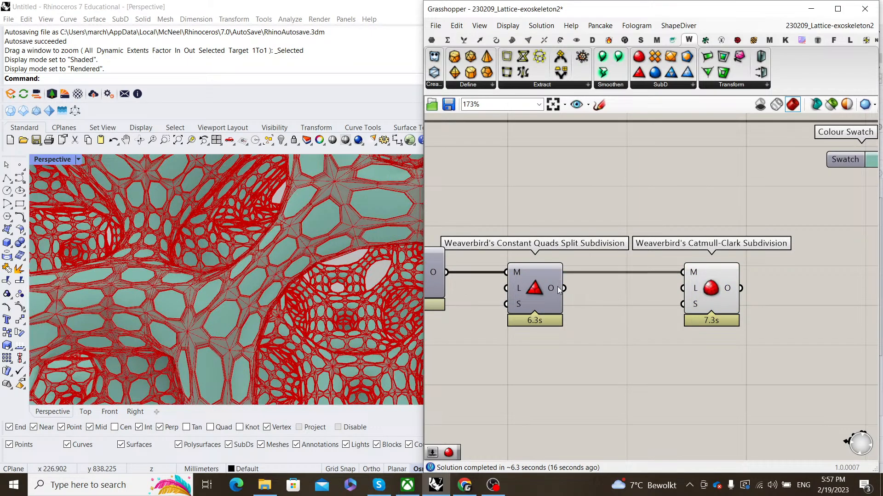
{"action": "left_click_drag", "start_coordinate": [564, 291], "coordinate": [613, 288]}
{"action": "scroll", "coordinate": [610, 290], "scroll_direction": "down", "scroll_amount": 3}
{"action": "scroll", "coordinate": [610, 289], "scroll_direction": "up", "scroll_amount": 3}
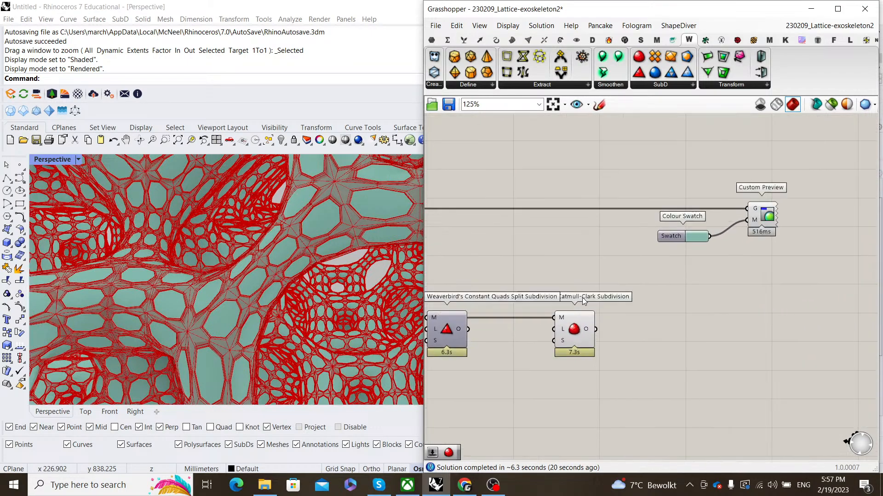
{"action": "mouse_move", "coordinate": [491, 323]}
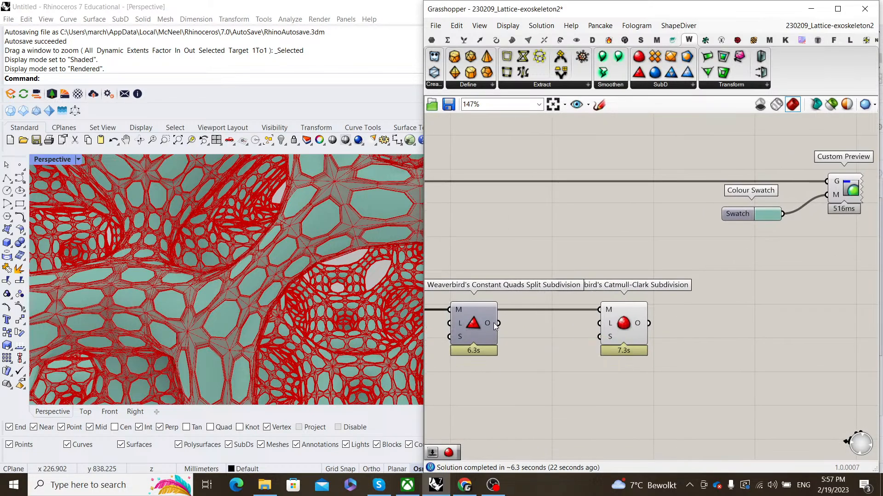
{"action": "left_click_drag", "start_coordinate": [499, 324], "coordinate": [514, 321]}
{"action": "scroll", "coordinate": [514, 321], "scroll_direction": "down", "scroll_amount": 3}
{"action": "right_click_drag", "start_coordinate": [731, 283], "coordinate": [699, 285]}
{"action": "scroll", "coordinate": [699, 285], "scroll_direction": "up", "scroll_amount": 1}
- Duplicate the Colour Swatch and Custom Preview below the originals and set a lighter mint green
{"action": "left_click_drag", "start_coordinate": [711, 289], "coordinate": [621, 230]}
{"action": "left_click_drag", "start_coordinate": [684, 236], "coordinate": [743, 327], "text": "alt"}
{"action": "left_click", "coordinate": [644, 343]}
{"action": "left_click", "coordinate": [738, 331]}
{"action": "left_click", "coordinate": [777, 259]}
{"action": "scroll", "coordinate": [791, 273], "scroll_direction": "down", "scroll_amount": 4}
{"action": "scroll", "coordinate": [575, 282], "scroll_direction": "up", "scroll_amount": 2}
- Set the lower Colour Swatch to purple
{"action": "right_click_drag", "start_coordinate": [488, 293], "coordinate": [523, 299]}
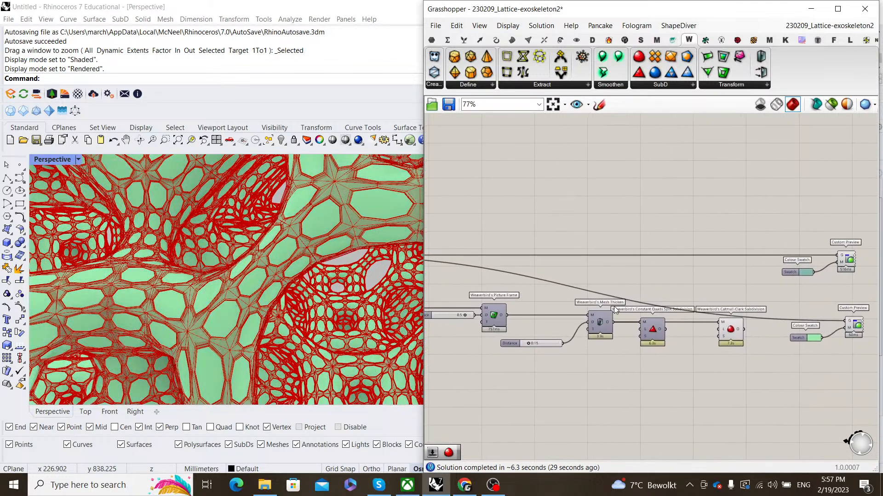
{"action": "right_click_drag", "start_coordinate": [823, 343], "coordinate": [697, 332]}
{"action": "scroll", "coordinate": [697, 332], "scroll_direction": "up", "scroll_amount": 5}
{"action": "left_click", "coordinate": [673, 325]}
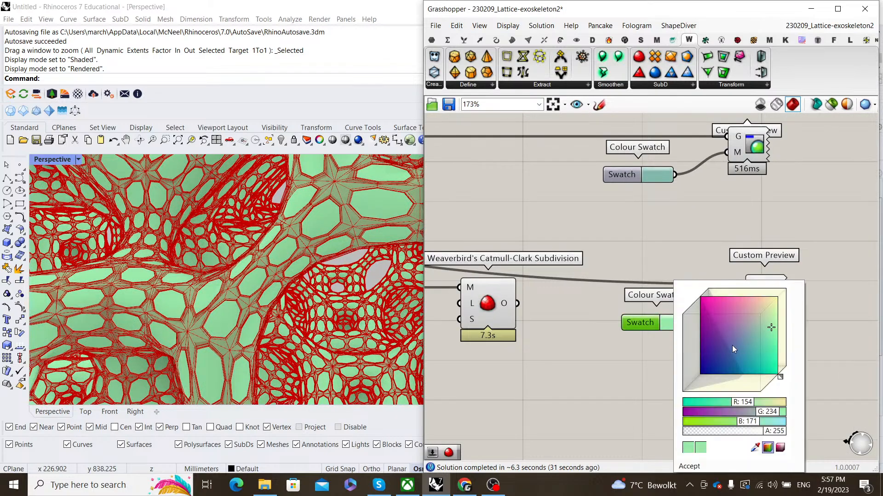
{"action": "left_click", "coordinate": [736, 330]}
{"action": "left_click", "coordinate": [722, 258]}
- Connect Catmull-Clark's O output to the purple Custom Preview's G input
{"action": "scroll", "coordinate": [722, 258], "scroll_direction": "down", "scroll_amount": 7}
{"action": "right_click_drag", "start_coordinate": [526, 248], "coordinate": [641, 307]}
{"action": "scroll", "coordinate": [642, 307], "scroll_direction": "up", "scroll_amount": 2}
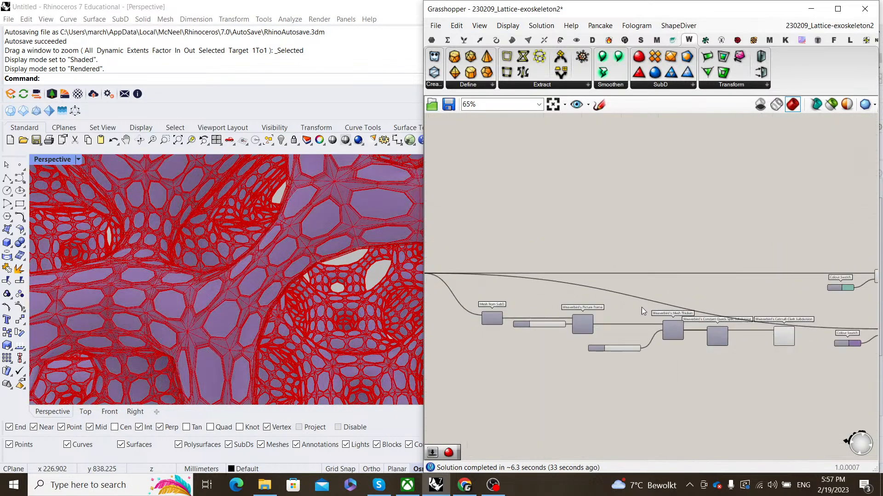
{"action": "right_click_drag", "start_coordinate": [730, 318], "coordinate": [544, 305]}
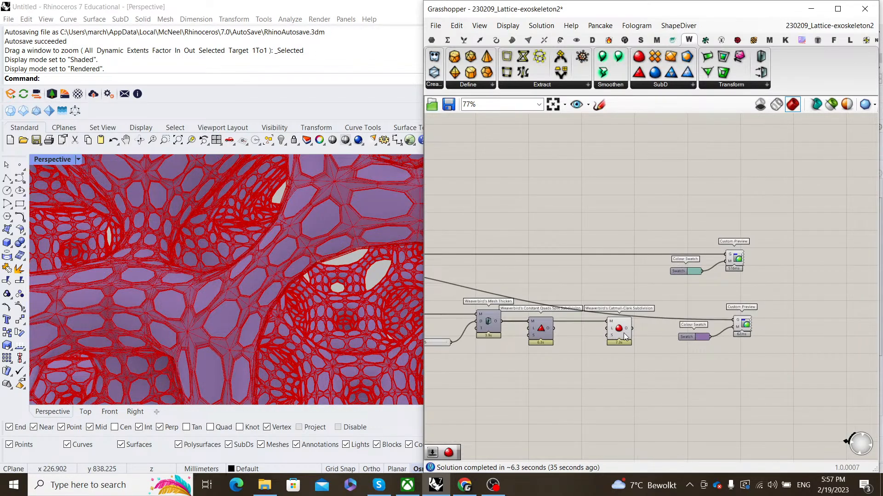
{"action": "left_click_drag", "start_coordinate": [632, 328], "coordinate": [734, 322]}
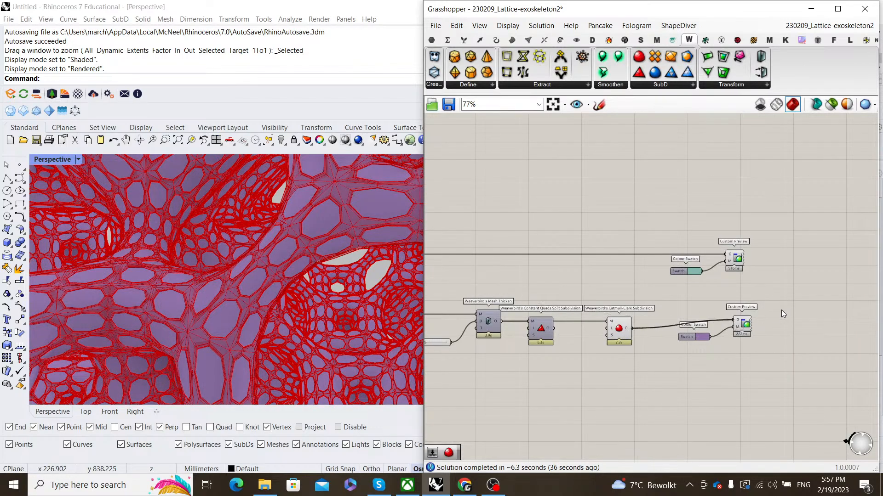
{"action": "left_click_drag", "start_coordinate": [642, 348], "coordinate": [602, 282]}
- Turn off Catmull-Clark's red default preview and view the lattice from the front
{"action": "right_click", "coordinate": [616, 292]}
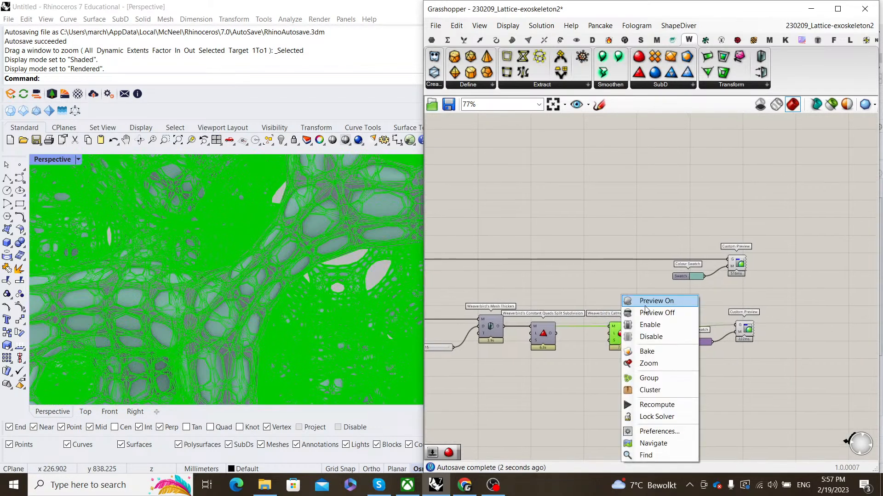
{"action": "left_click", "coordinate": [652, 308]}
{"action": "scroll", "coordinate": [231, 278], "scroll_direction": "down", "scroll_amount": 5}
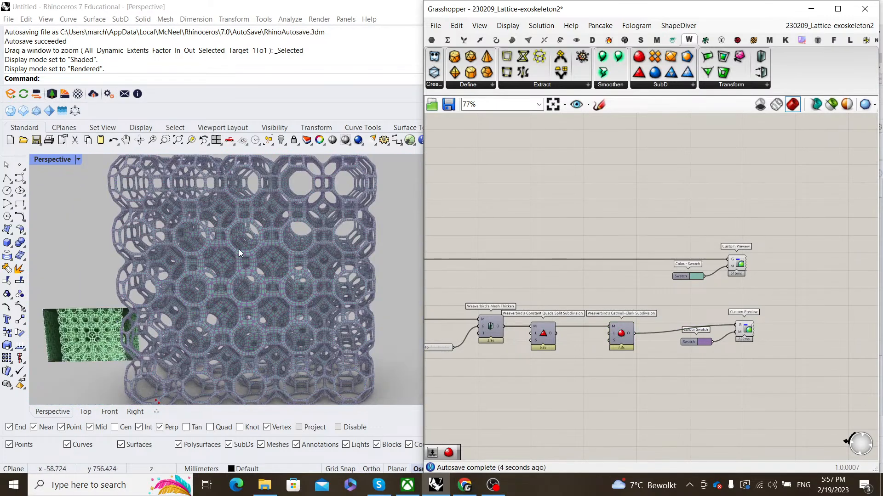
{"action": "scroll", "coordinate": [239, 249], "scroll_direction": "up", "scroll_amount": 6}
{"action": "scroll", "coordinate": [258, 269], "scroll_direction": "up", "scroll_amount": 4}
{"action": "scroll", "coordinate": [259, 269], "scroll_direction": "down", "scroll_amount": 5}
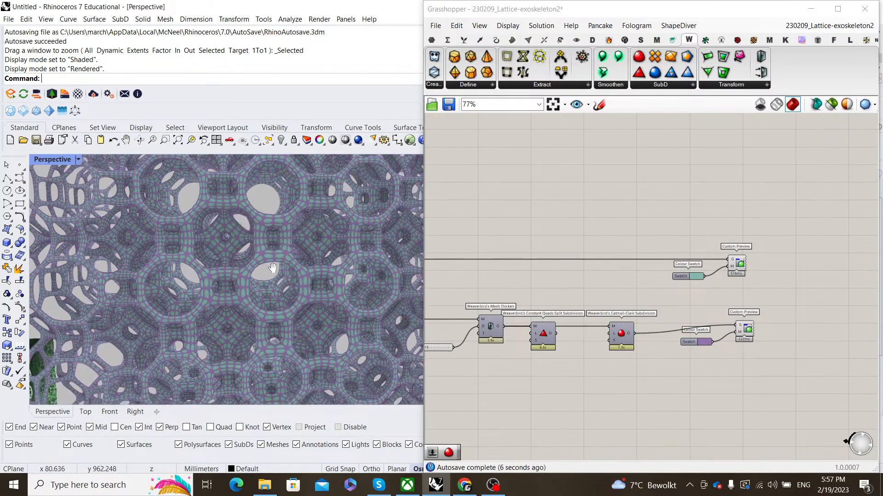
{"action": "right_click_drag", "start_coordinate": [272, 268], "coordinate": [284, 251]}
{"action": "scroll", "coordinate": [288, 293], "scroll_direction": "up", "scroll_amount": 5}
{"action": "scroll", "coordinate": [288, 297], "scroll_direction": "up", "scroll_amount": 2}
{"action": "scroll", "coordinate": [680, 343], "scroll_direction": "up", "scroll_amount": 5}
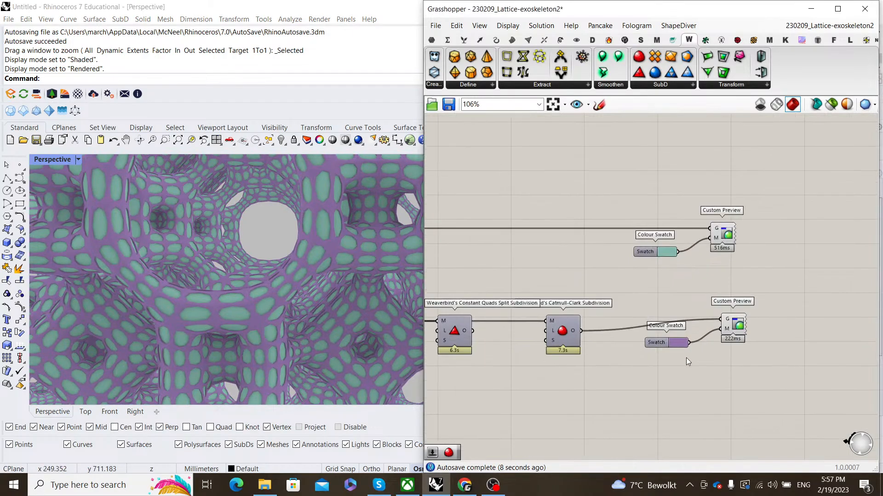
- Retune the purple swatch to a soft lavender, R134 G124 B194
{"action": "left_click", "coordinate": [666, 330]}
{"action": "left_click", "coordinate": [741, 321]}
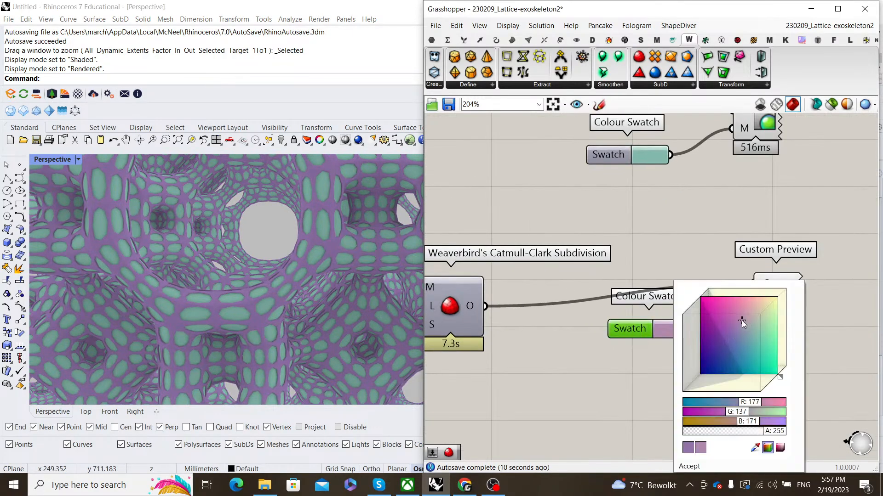
{"action": "left_click_drag", "start_coordinate": [743, 323], "coordinate": [725, 342]}
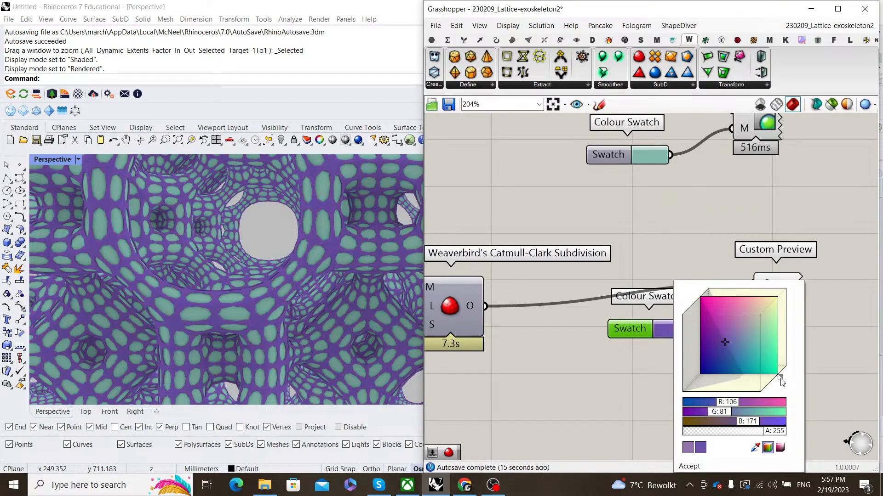
{"action": "left_click_drag", "start_coordinate": [780, 377], "coordinate": [784, 380]}
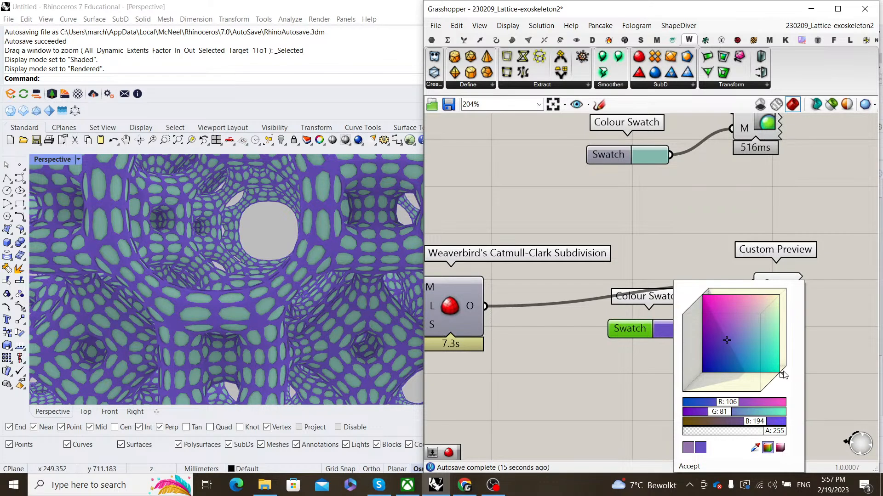
{"action": "left_click", "coordinate": [739, 332]}
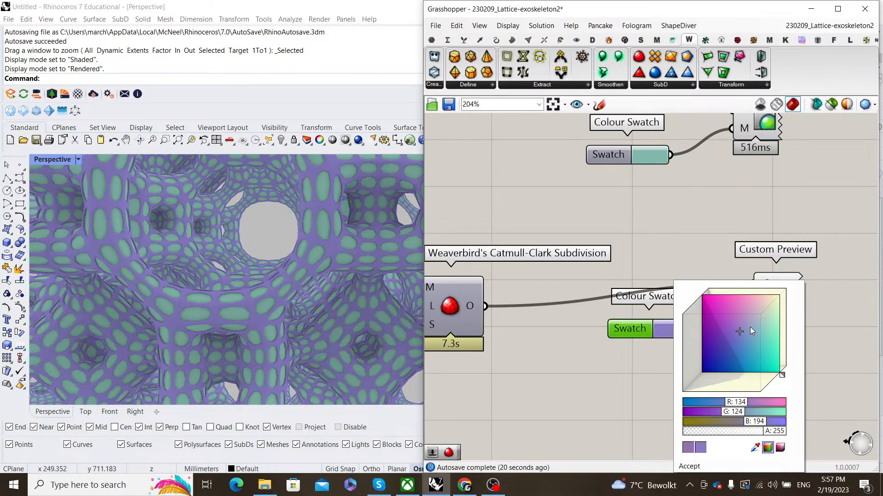
{"action": "left_click", "coordinate": [657, 253]}
{"action": "scroll", "coordinate": [252, 277], "scroll_direction": "down", "scroll_amount": 10}
{"action": "scroll", "coordinate": [252, 277], "scroll_direction": "up", "scroll_amount": 10}
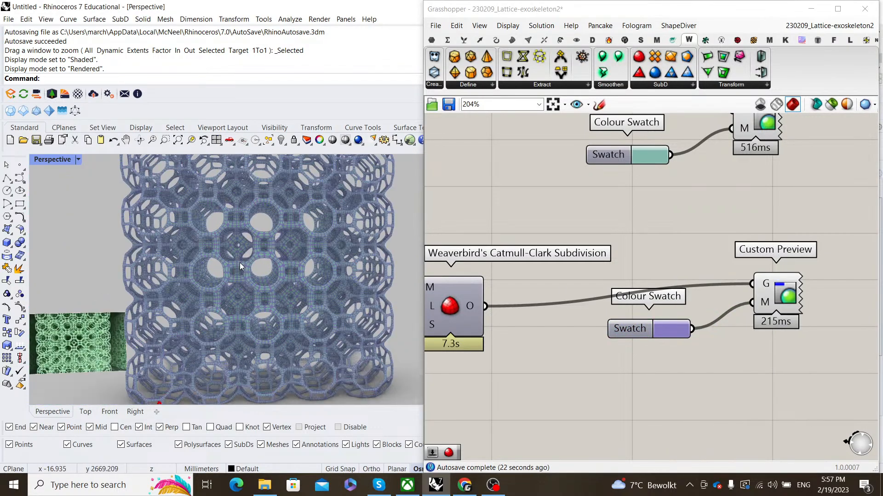
- Save the 230209_Lattice-exoskeleton2 definition with the lavender Catmull-Clark preview setup
{"action": "scroll", "coordinate": [267, 280], "scroll_direction": "down", "scroll_amount": 8}
{"action": "scroll", "coordinate": [309, 306], "scroll_direction": "up", "scroll_amount": 12}
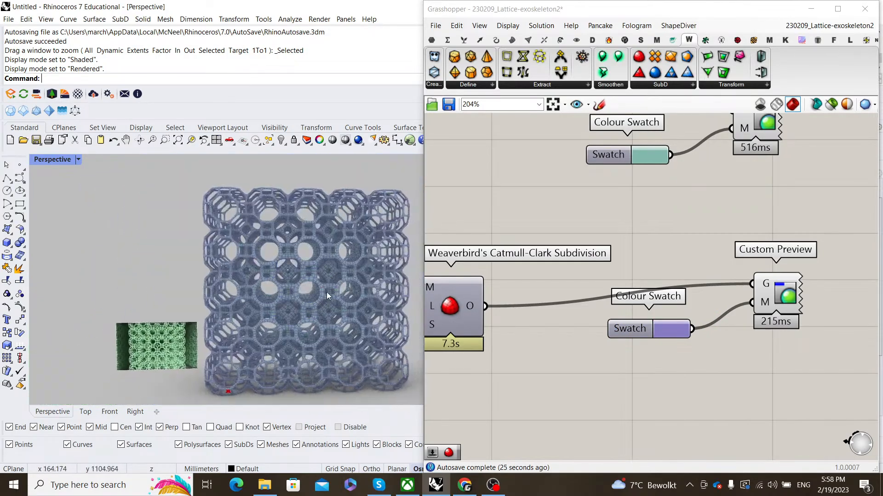
{"action": "scroll", "coordinate": [309, 305], "scroll_direction": "down", "scroll_amount": 6}
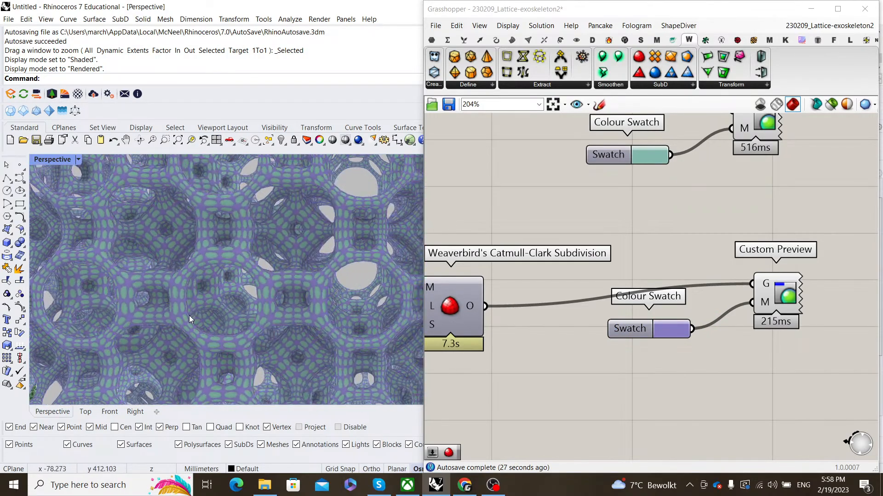
{"action": "scroll", "coordinate": [193, 317], "scroll_direction": "up", "scroll_amount": 5}
{"action": "right_click_drag", "start_coordinate": [198, 304], "coordinate": [245, 300], "text": "shift"}
{"action": "scroll", "coordinate": [614, 303], "scroll_direction": "down", "scroll_amount": 2}
{"action": "right_click_drag", "start_coordinate": [614, 303], "coordinate": [646, 307]}
{"action": "scroll", "coordinate": [647, 307], "scroll_direction": "down", "scroll_amount": 2}
{"action": "right_click_drag", "start_coordinate": [582, 292], "coordinate": [643, 290]}
{"action": "left_click", "coordinate": [448, 105]}
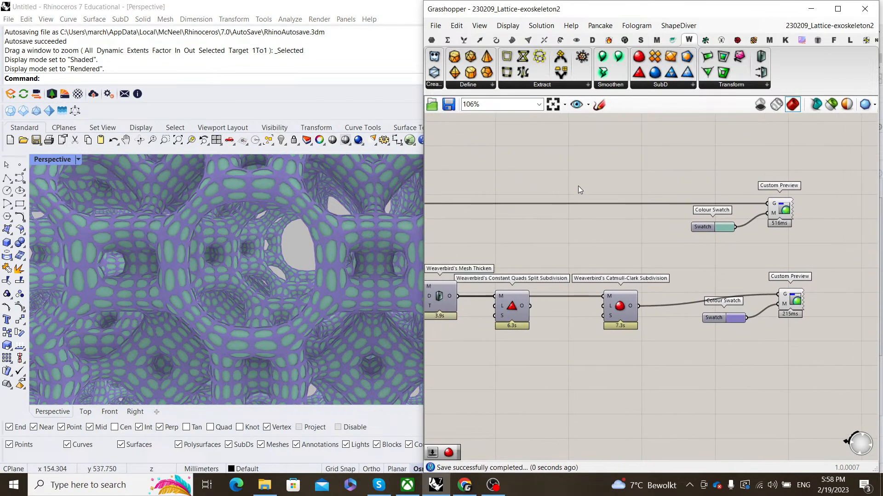
{"action": "scroll", "coordinate": [272, 258], "scroll_direction": "down", "scroll_amount": 10}
{"action": "scroll", "coordinate": [283, 267], "scroll_direction": "up", "scroll_amount": 6}
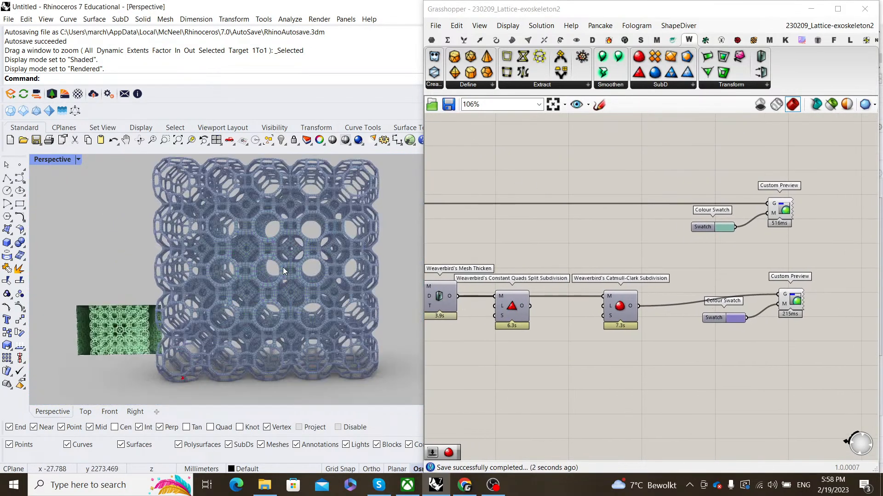
{"action": "scroll", "coordinate": [556, 297], "scroll_direction": "up", "scroll_amount": 4}
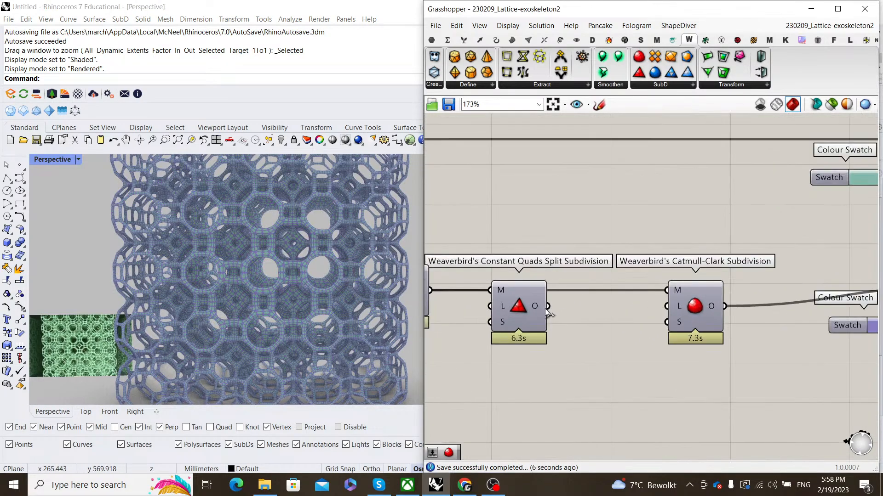
- Wire Constant Quads Split output O into Catmull-Clark's M input
{"action": "left_click_drag", "start_coordinate": [547, 306], "coordinate": [667, 290]}
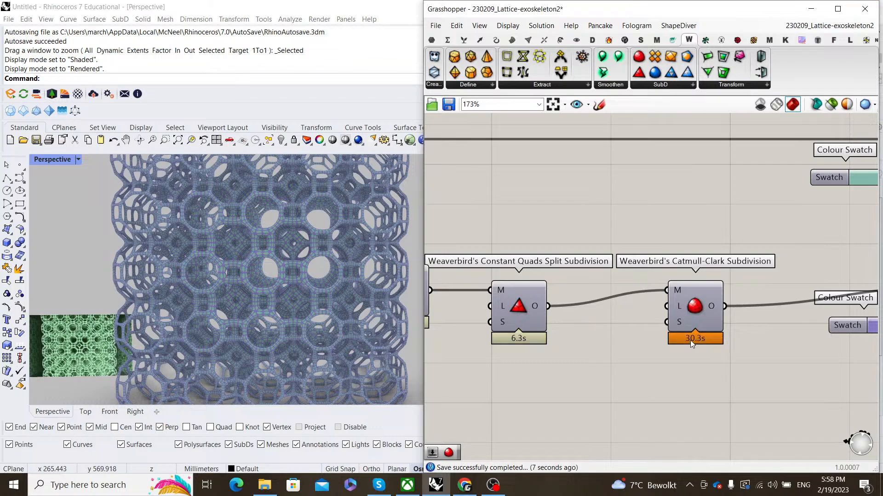
{"action": "scroll", "coordinate": [640, 311], "scroll_direction": "down", "scroll_amount": 3}
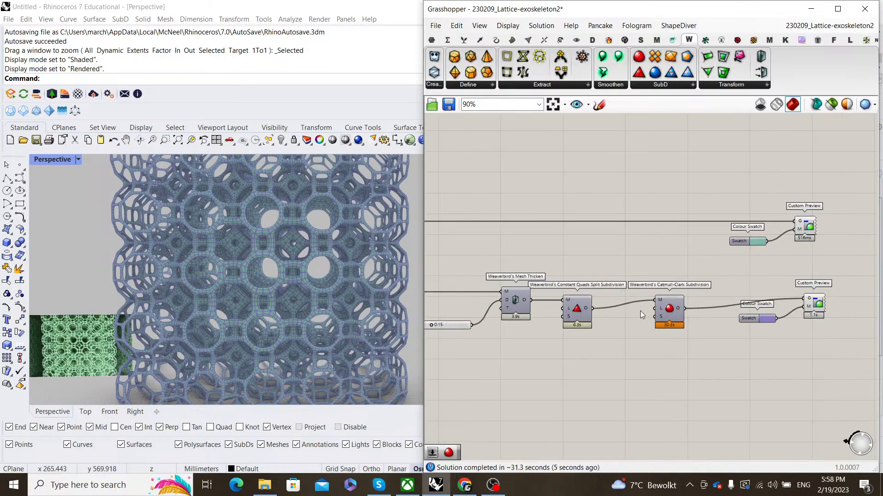
{"action": "scroll", "coordinate": [288, 276], "scroll_direction": "up", "scroll_amount": 4}
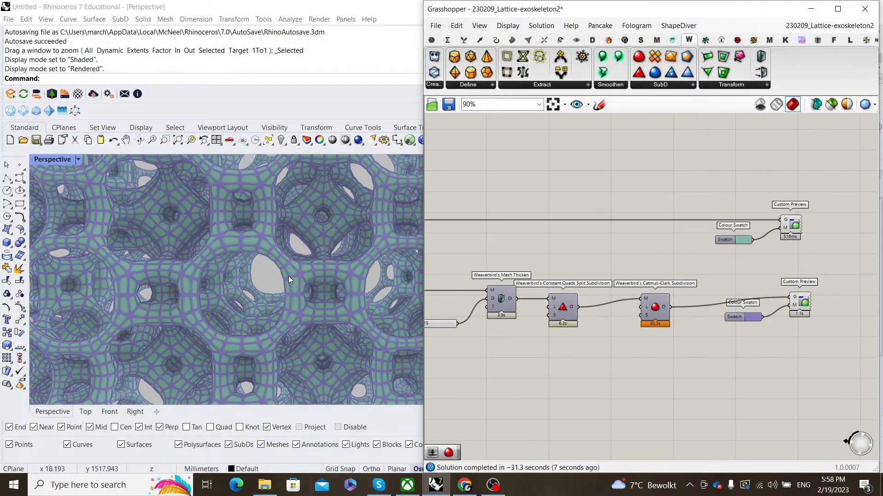
{"action": "scroll", "coordinate": [288, 275], "scroll_direction": "up", "scroll_amount": 2}
{"action": "scroll", "coordinate": [269, 277], "scroll_direction": "down", "scroll_amount": 5}
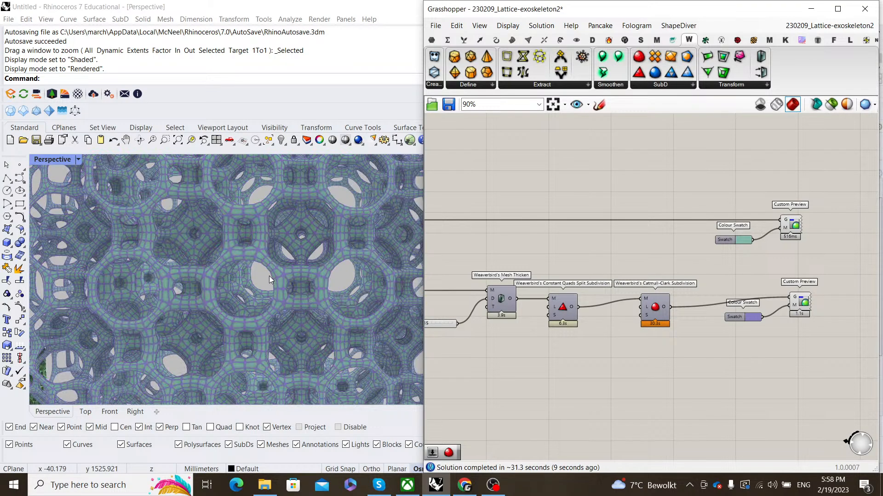
{"action": "scroll", "coordinate": [269, 276], "scroll_direction": "down", "scroll_amount": 1}
{"action": "scroll", "coordinate": [257, 305], "scroll_direction": "up", "scroll_amount": 4}
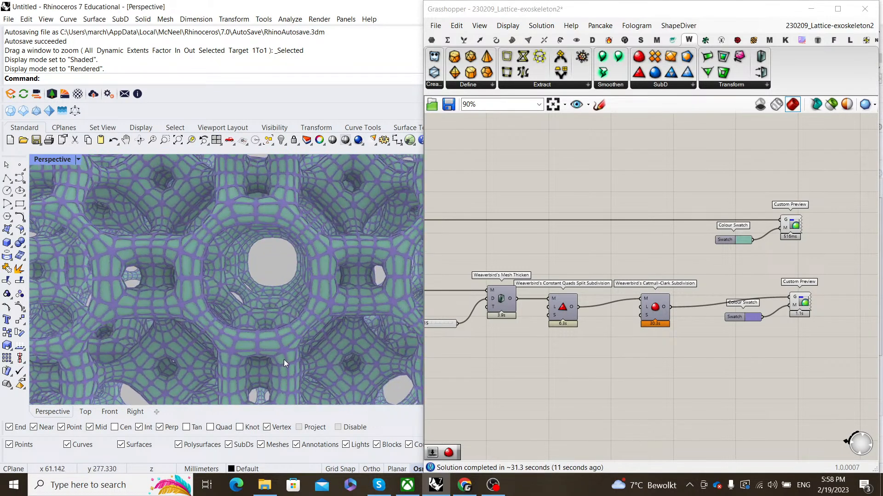
{"action": "scroll", "coordinate": [280, 340], "scroll_direction": "up", "scroll_amount": 3}
{"action": "scroll", "coordinate": [282, 335], "scroll_direction": "down", "scroll_amount": 2}
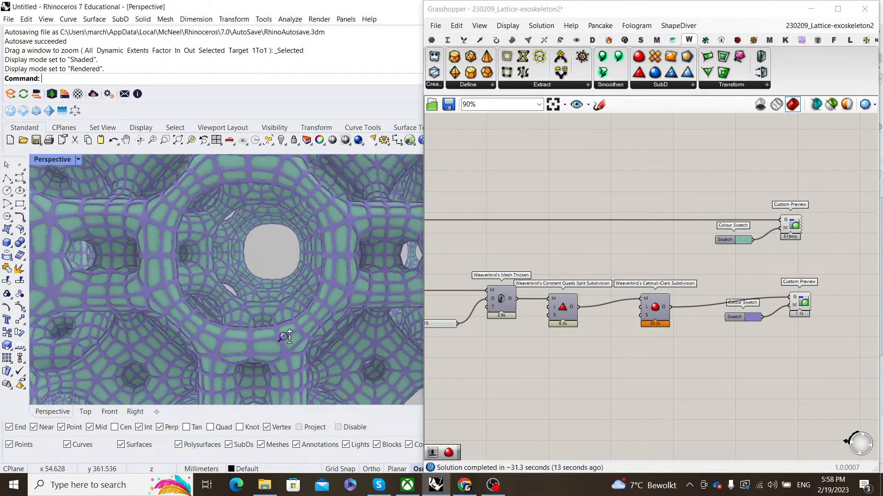
{"action": "scroll", "coordinate": [283, 337], "scroll_direction": "down", "scroll_amount": 4}
{"action": "right_click_drag", "start_coordinate": [305, 345], "coordinate": [250, 310]}
{"action": "scroll", "coordinate": [251, 300], "scroll_direction": "up", "scroll_amount": 4}
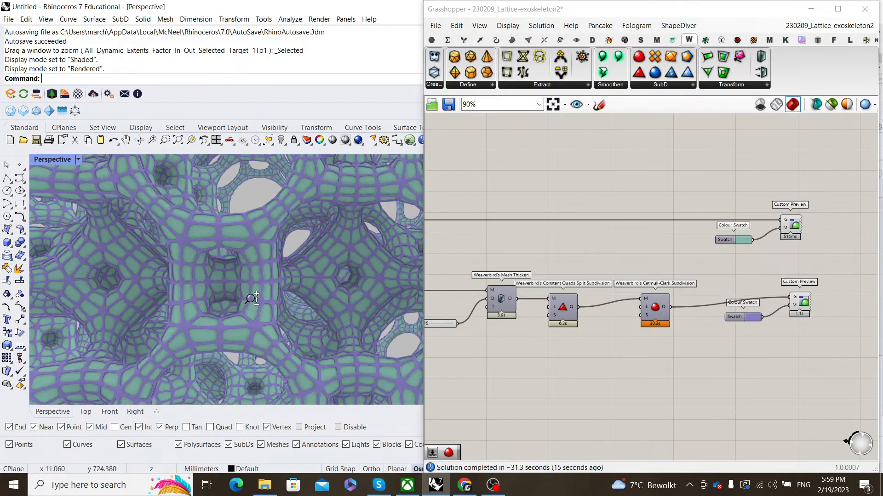
{"action": "scroll", "coordinate": [252, 298], "scroll_direction": "up", "scroll_amount": 3}
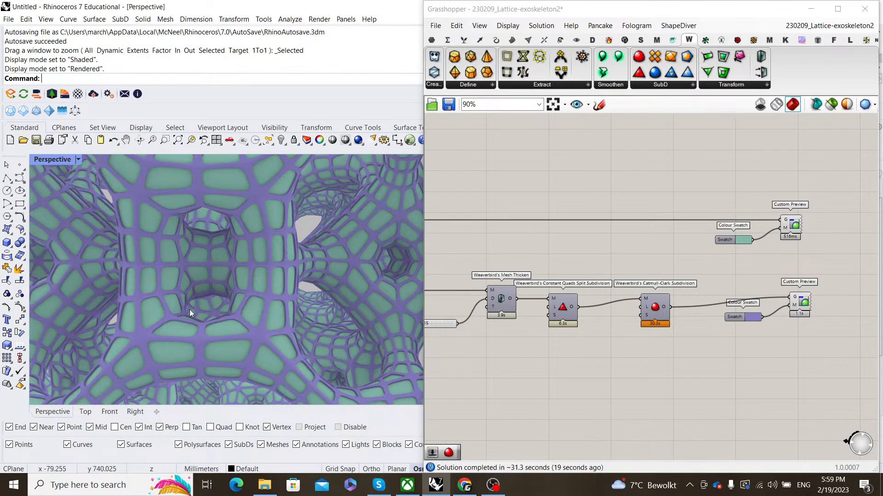
{"action": "scroll", "coordinate": [189, 310], "scroll_direction": "down", "scroll_amount": 6}
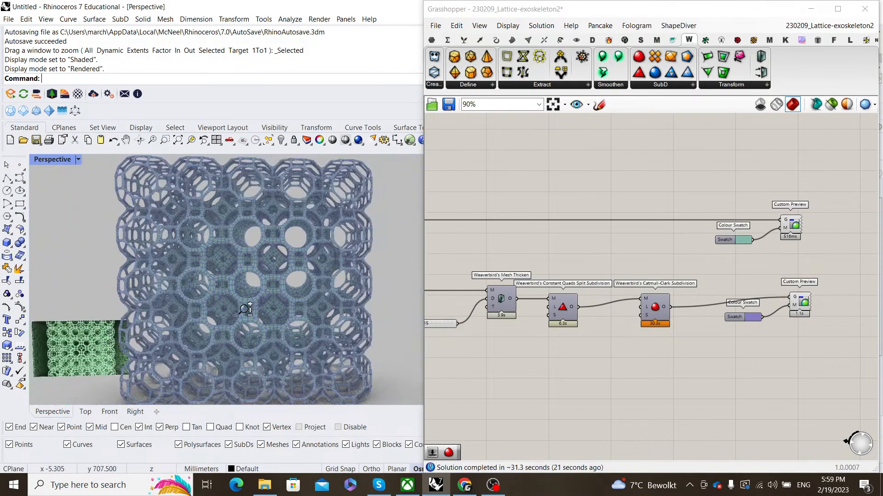
{"action": "right_click_drag", "start_coordinate": [245, 310], "coordinate": [227, 266]}
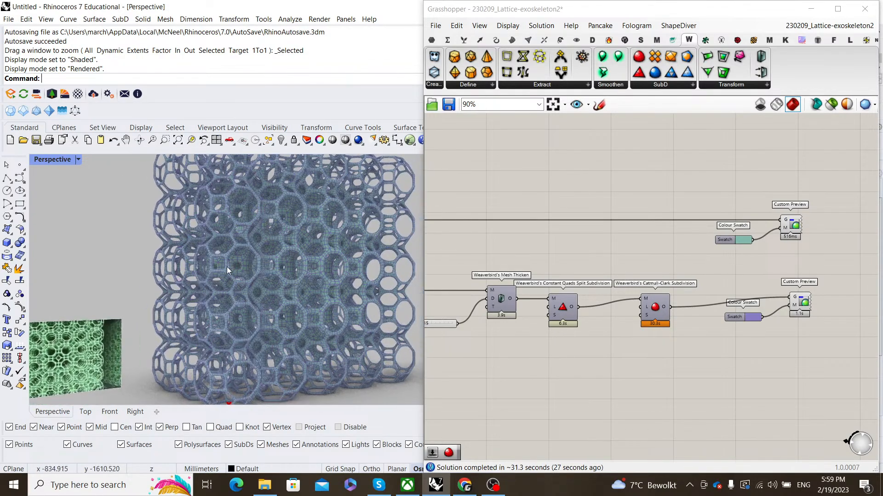
{"action": "scroll", "coordinate": [227, 266], "scroll_direction": "up", "scroll_amount": 5}
{"action": "scroll", "coordinate": [239, 286], "scroll_direction": "down", "scroll_amount": 2}
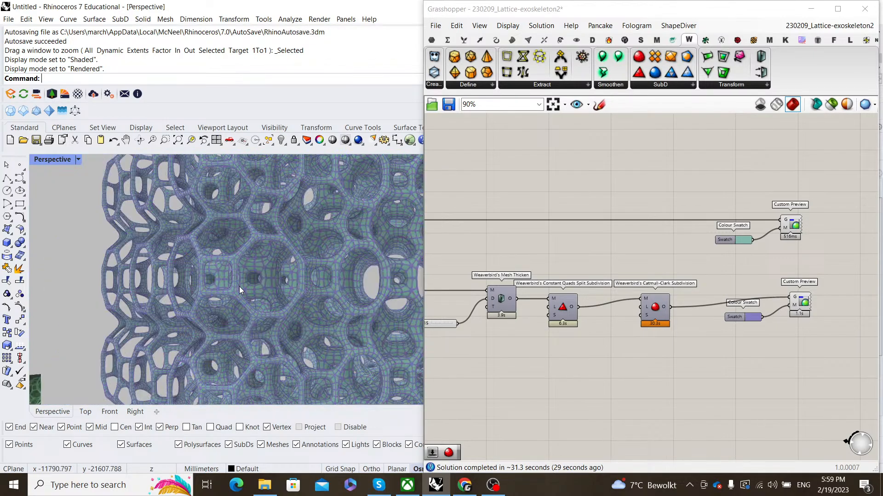
{"action": "scroll", "coordinate": [239, 286], "scroll_direction": "down", "scroll_amount": 6}
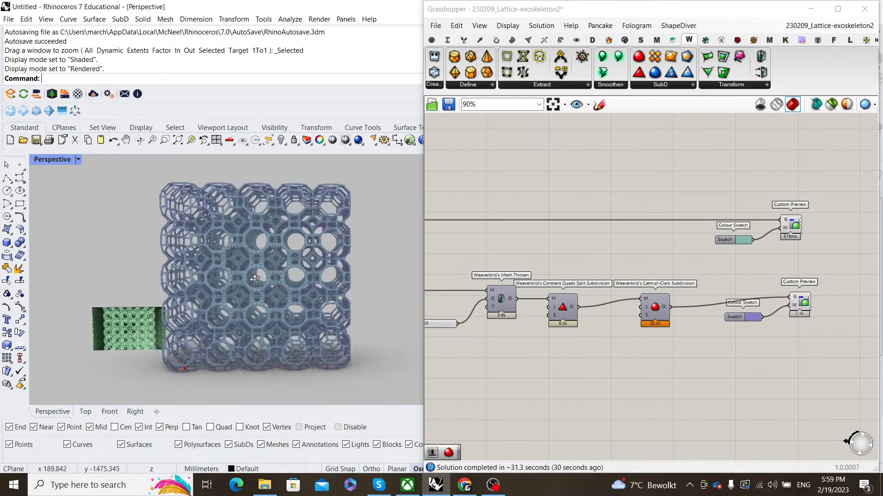
{"action": "right_click_drag", "start_coordinate": [254, 278], "coordinate": [277, 263]}
{"action": "scroll", "coordinate": [276, 263], "scroll_direction": "up", "scroll_amount": 3}
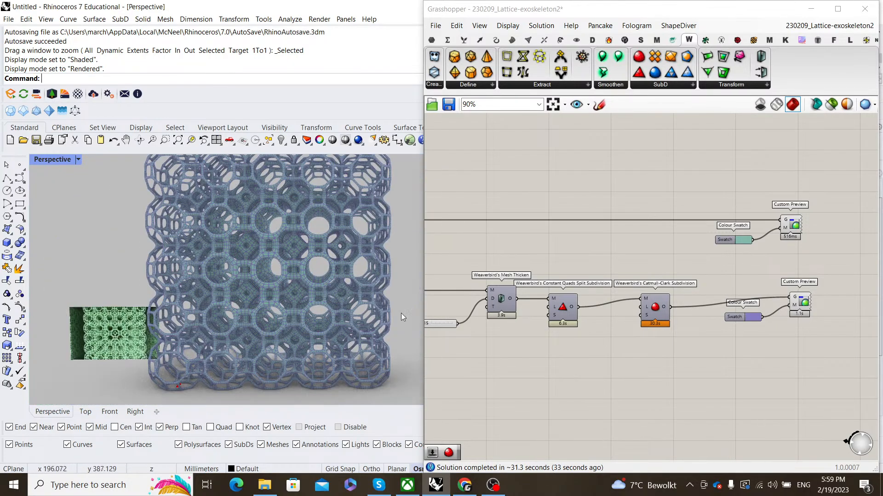
{"action": "scroll", "coordinate": [680, 321], "scroll_direction": "down", "scroll_amount": 10}
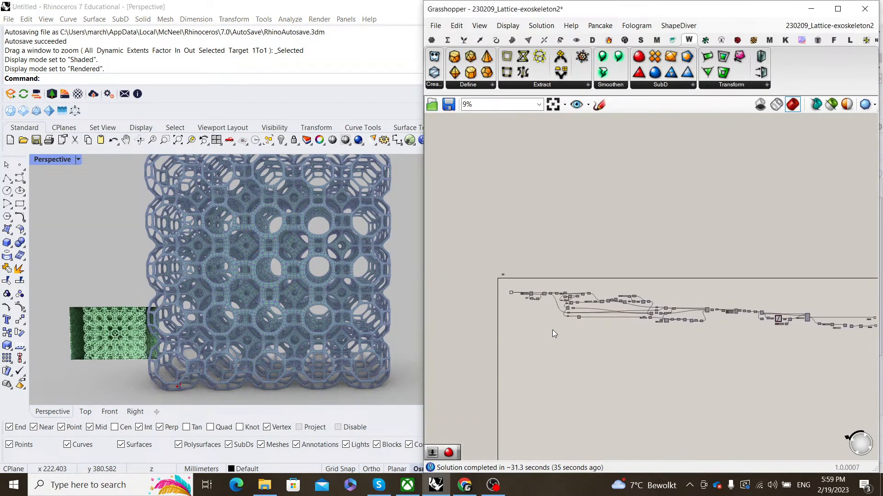
- Turn off the preview of the leftmost group of components
{"action": "left_click_drag", "start_coordinate": [545, 325], "coordinate": [495, 277]}
{"action": "right_click", "coordinate": [529, 259]}
{"action": "left_click", "coordinate": [554, 275]}
{"action": "scroll", "coordinate": [272, 301], "scroll_direction": "down", "scroll_amount": 5}
{"action": "right_click_drag", "start_coordinate": [272, 301], "coordinate": [251, 293], "text": "shift"}
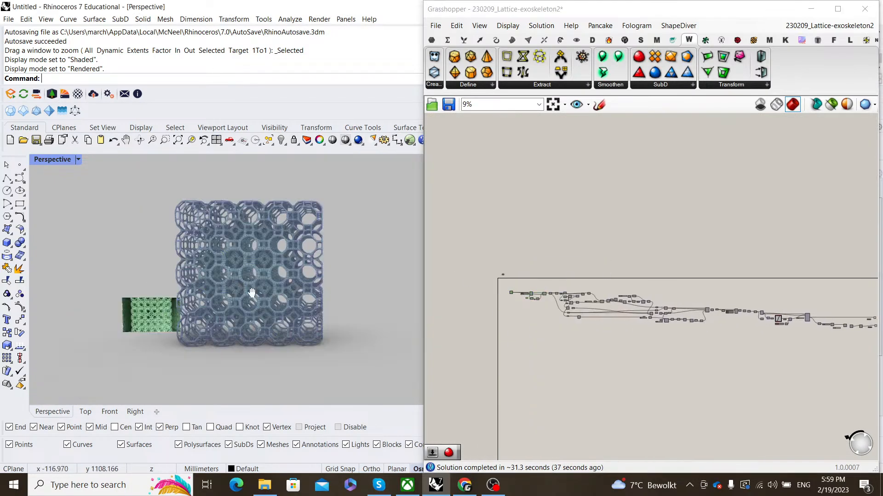
{"action": "scroll", "coordinate": [251, 291], "scroll_direction": "up", "scroll_amount": 3}
{"action": "right_click_drag", "start_coordinate": [292, 275], "coordinate": [282, 270], "text": "shift"}
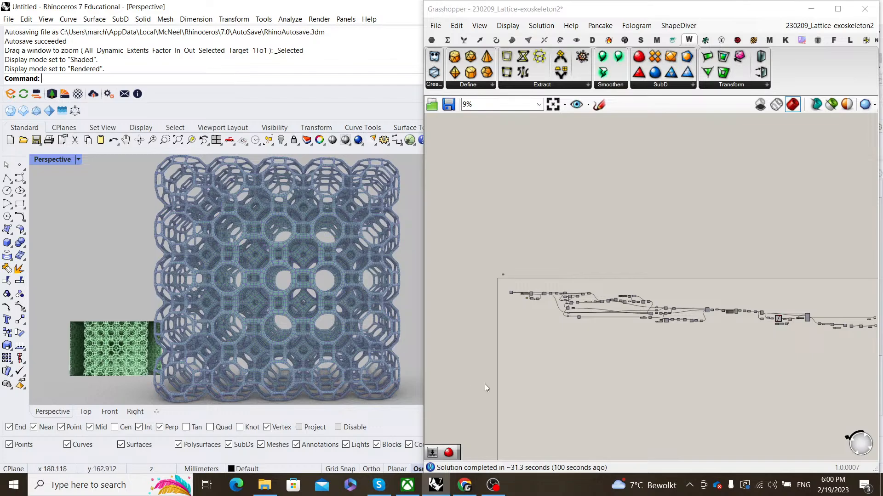
- Switch to the OBS recording window
{"action": "mouse_move", "coordinate": [495, 486]}
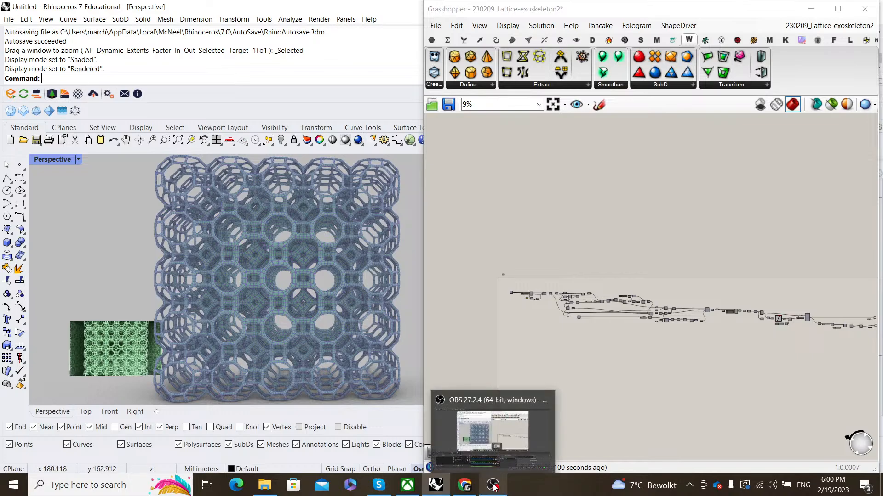
{"action": "left_click", "coordinate": [494, 418]}
{"action": "left_click", "coordinate": [494, 418]}
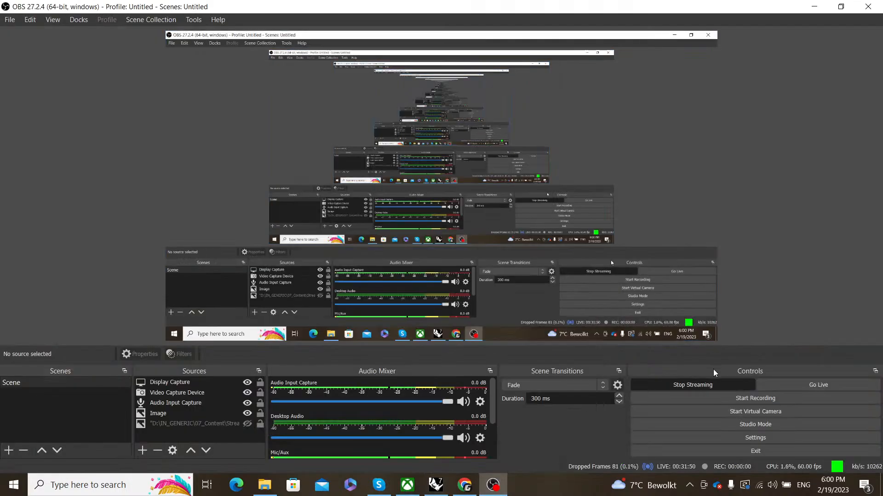